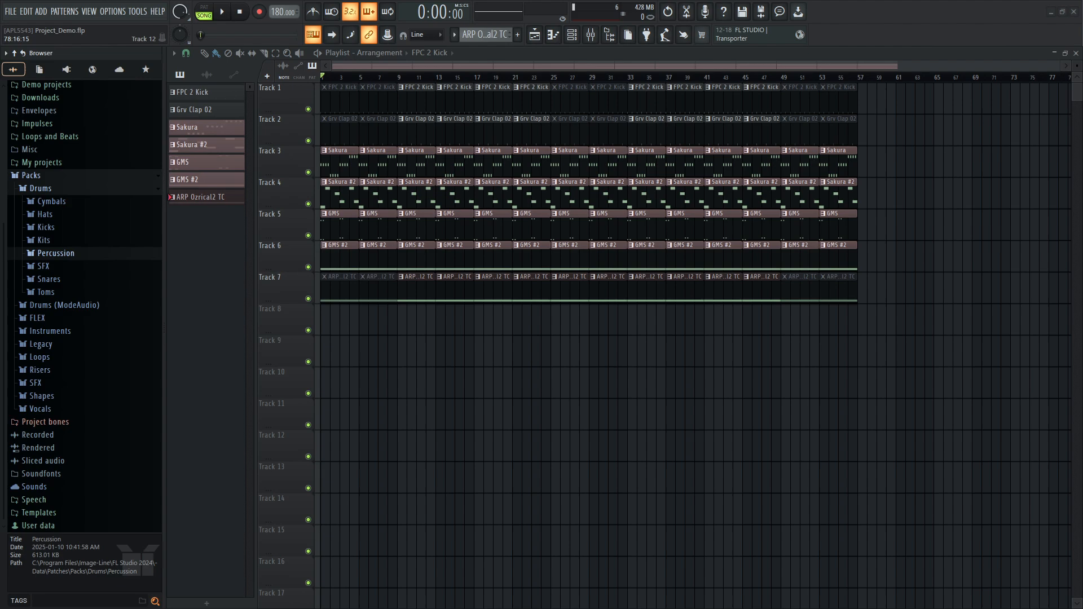
Play the demo song arrangement from the start and stop playback near its end.
{"action": "left_click", "coordinate": [222, 12]}
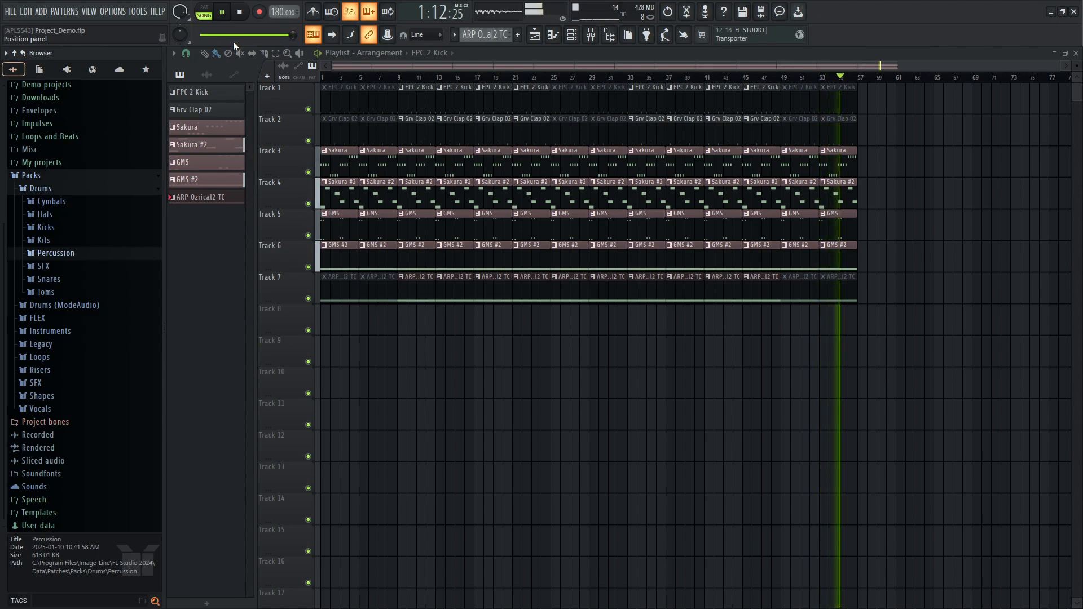
{"action": "left_click", "coordinate": [240, 12]}
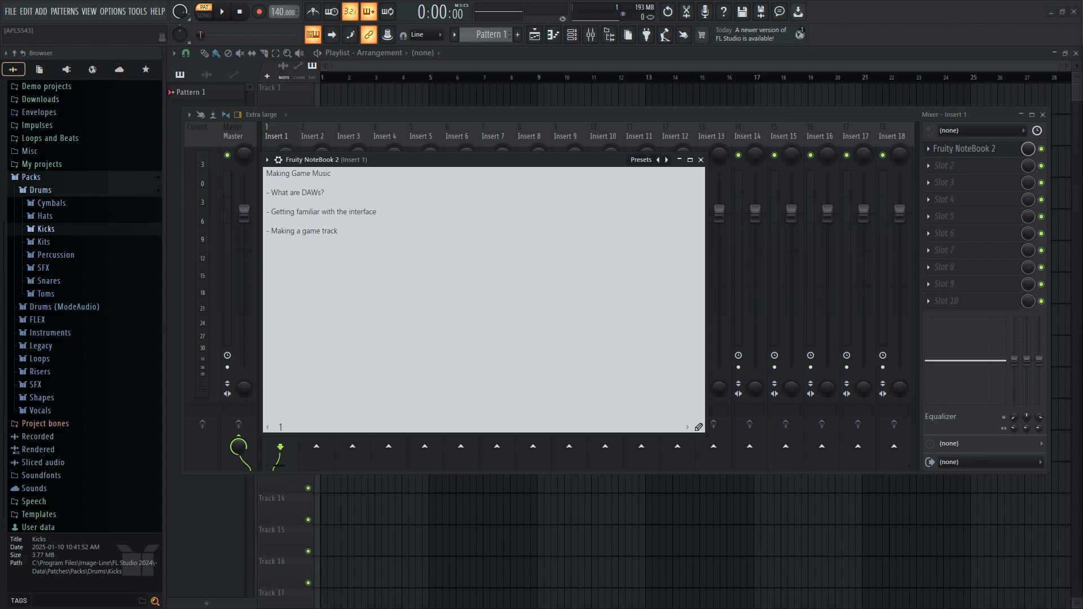
Close the notebook, start a new project from the Empty template without saving changes, and close the mixer.
{"action": "left_click", "coordinate": [701, 159]}
{"action": "left_click", "coordinate": [11, 12]}
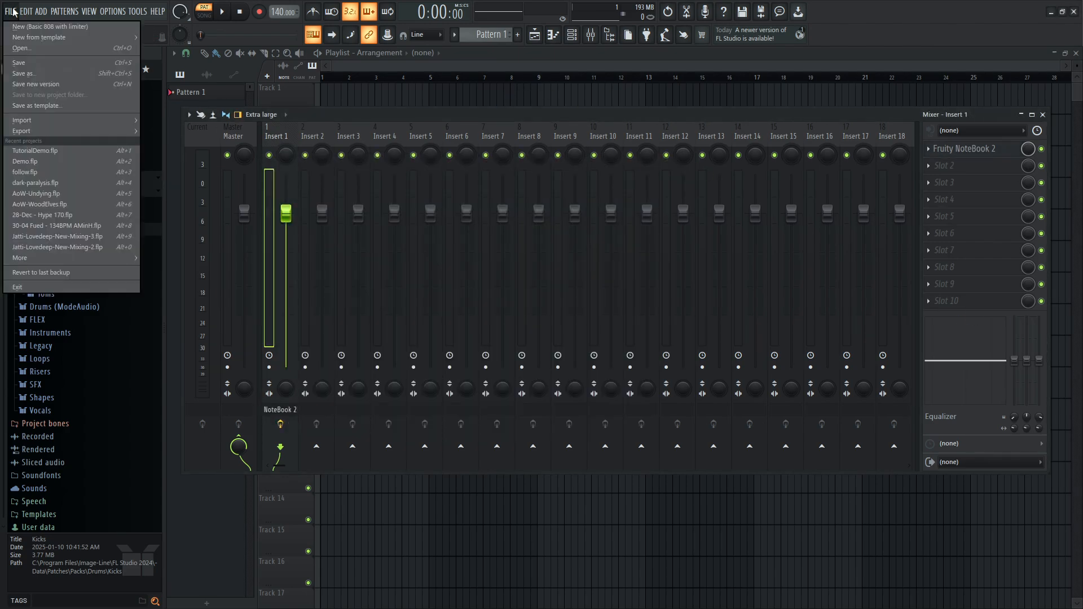
{"action": "mouse_move", "coordinate": [35, 38]}
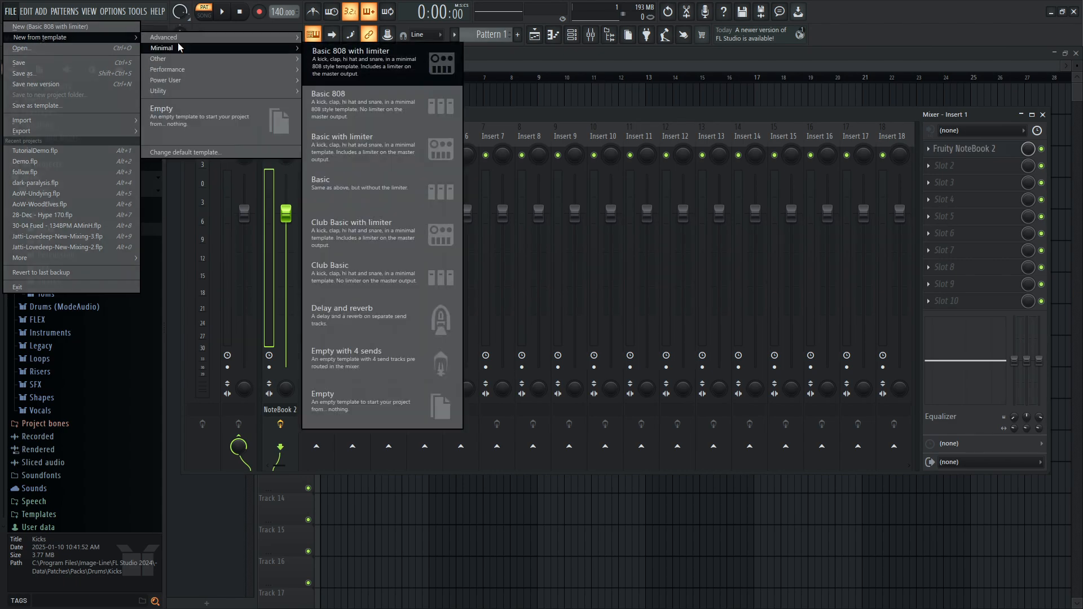
{"action": "mouse_move", "coordinate": [236, 62]}
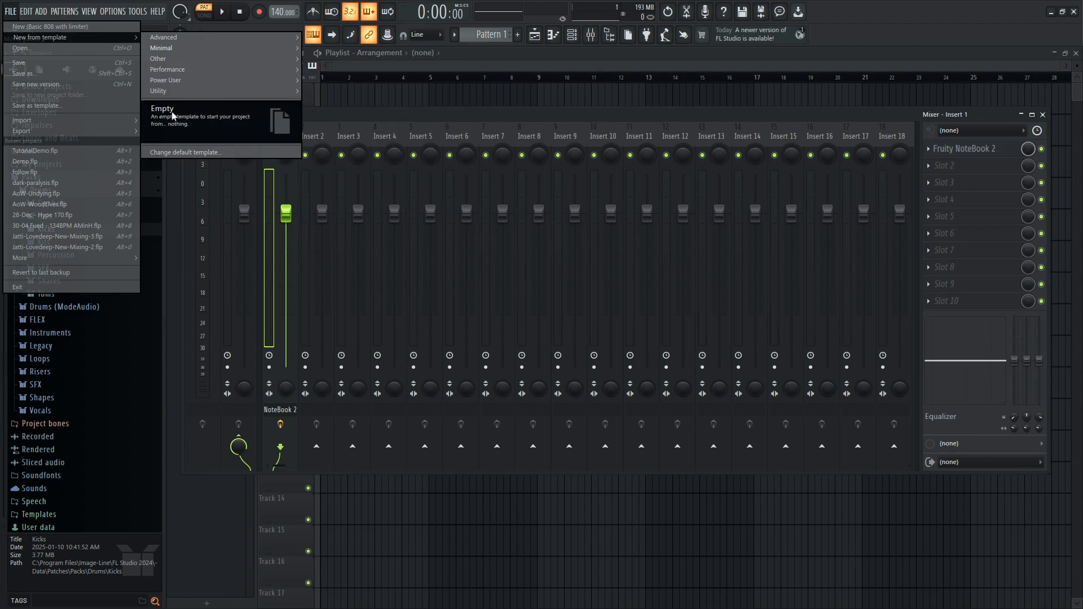
{"action": "left_click", "coordinate": [204, 123]}
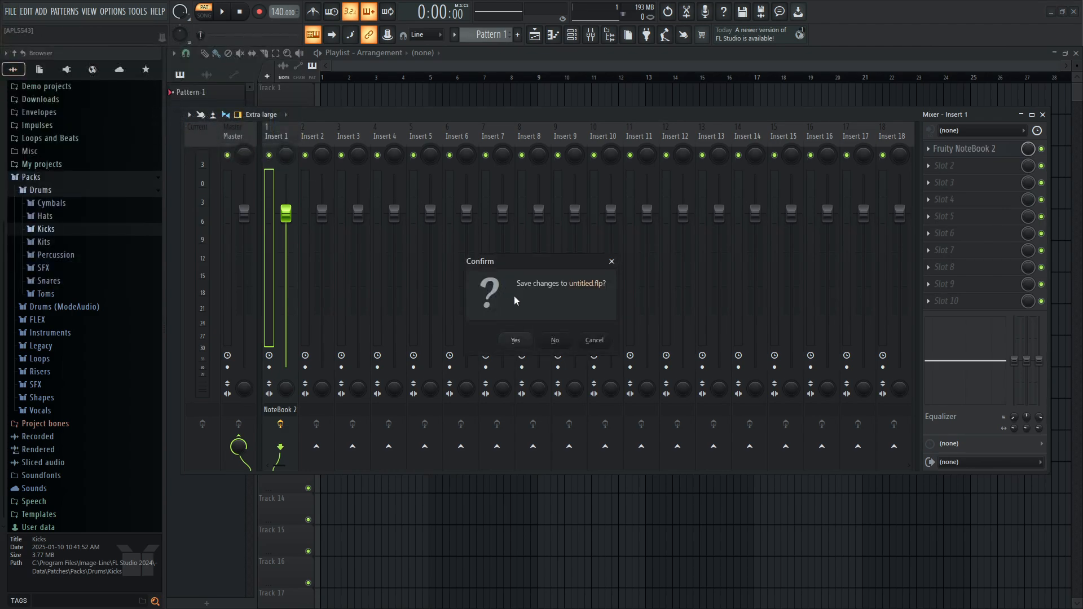
{"action": "left_click", "coordinate": [556, 341]}
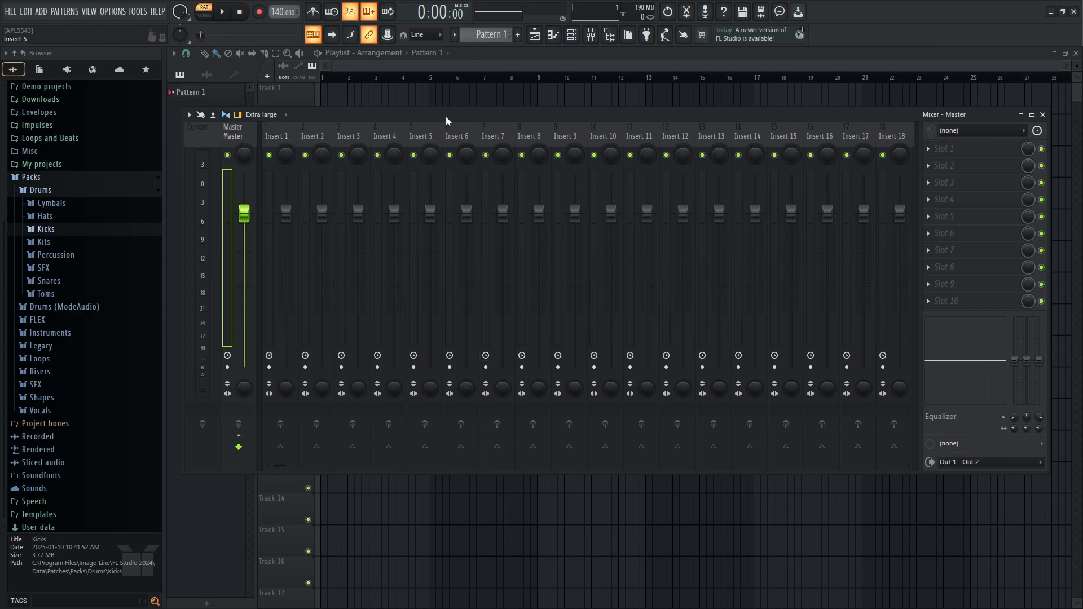
{"action": "left_click_drag", "start_coordinate": [445, 117], "coordinate": [443, 236]}
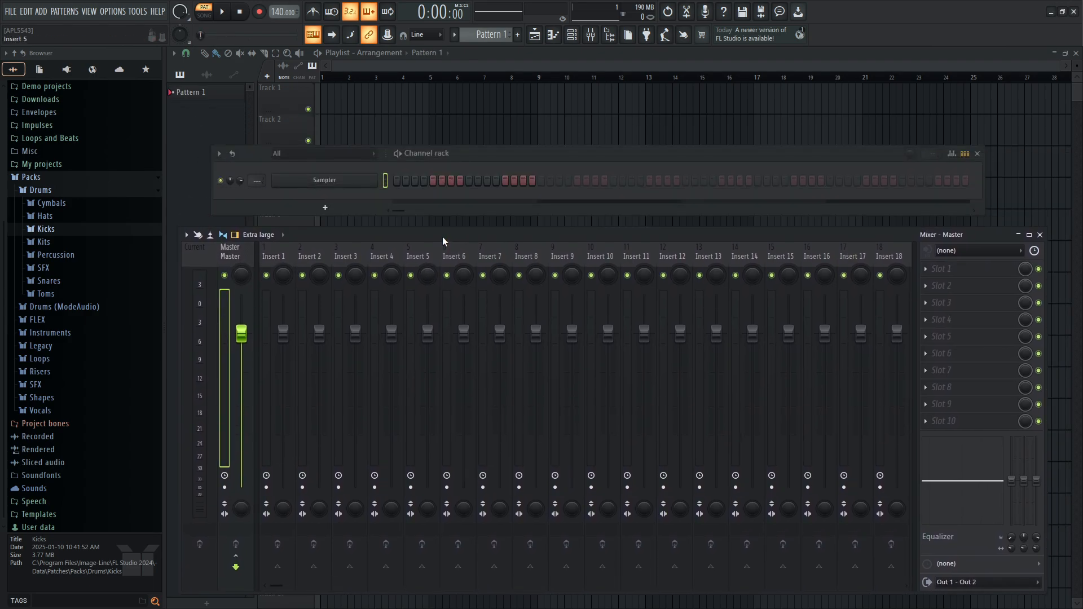
{"action": "left_click", "coordinate": [1040, 236]}
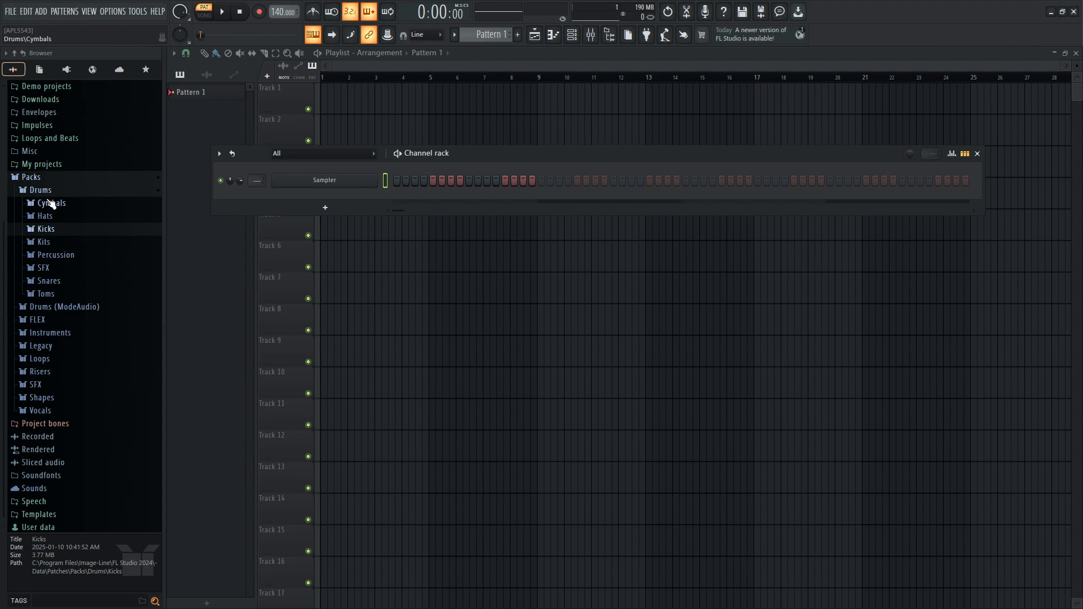
Audition several samples in the Kicks drum folder and add 808 Kick as a new channel in the channel rack.
{"action": "left_click", "coordinate": [55, 228]}
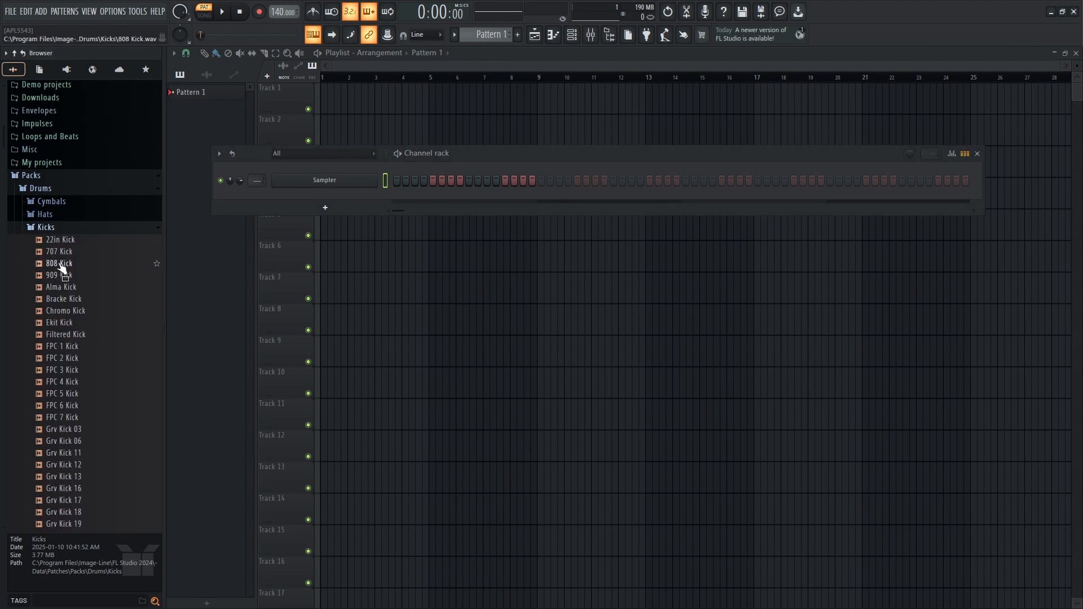
{"action": "left_click", "coordinate": [62, 251]}
{"action": "left_click", "coordinate": [62, 275]}
{"action": "left_click", "coordinate": [65, 299]}
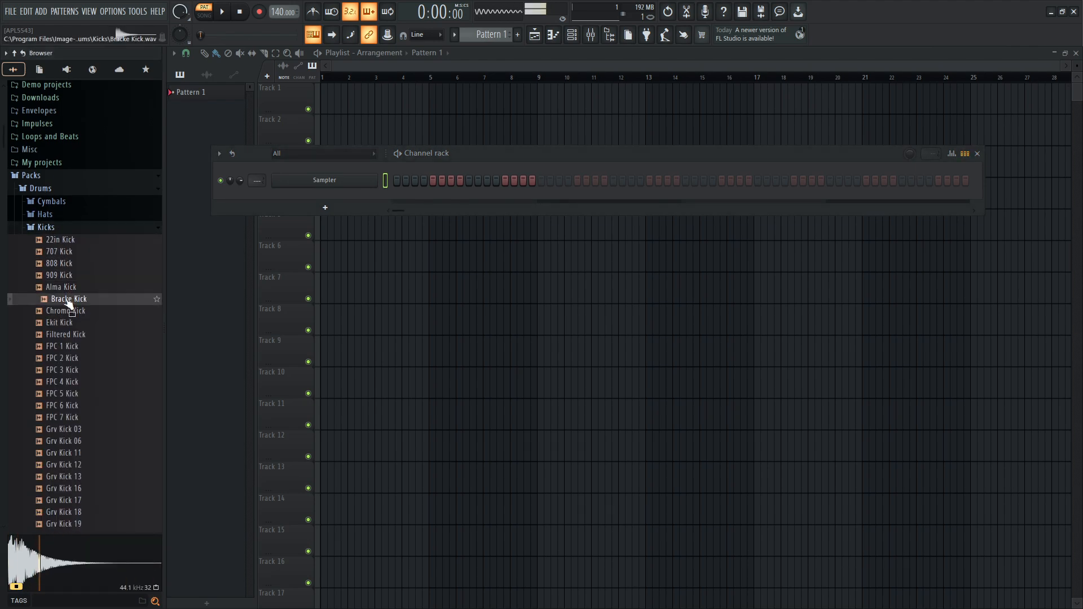
{"action": "left_click", "coordinate": [66, 311]}
{"action": "left_click", "coordinate": [67, 335]}
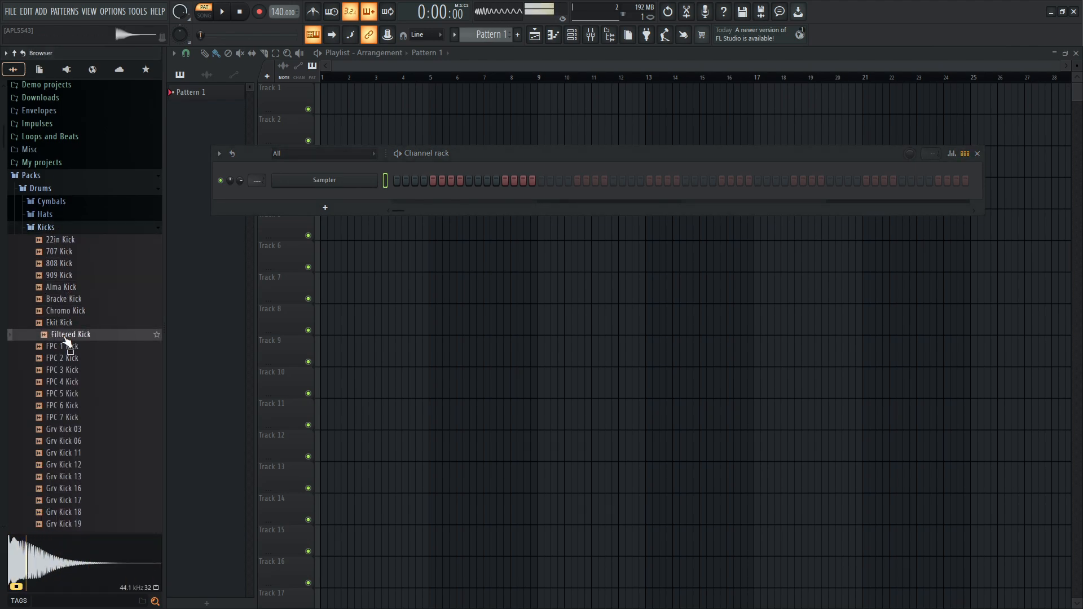
{"action": "left_click", "coordinate": [62, 266]}
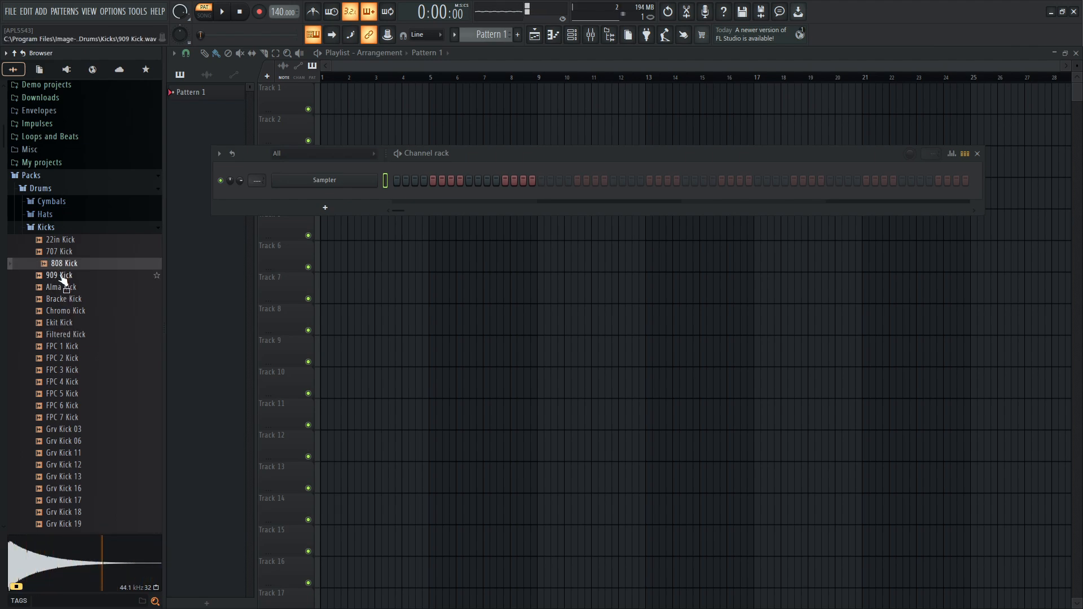
{"action": "left_click_drag", "start_coordinate": [64, 270], "coordinate": [322, 193]}
{"action": "left_click", "coordinate": [50, 227]}
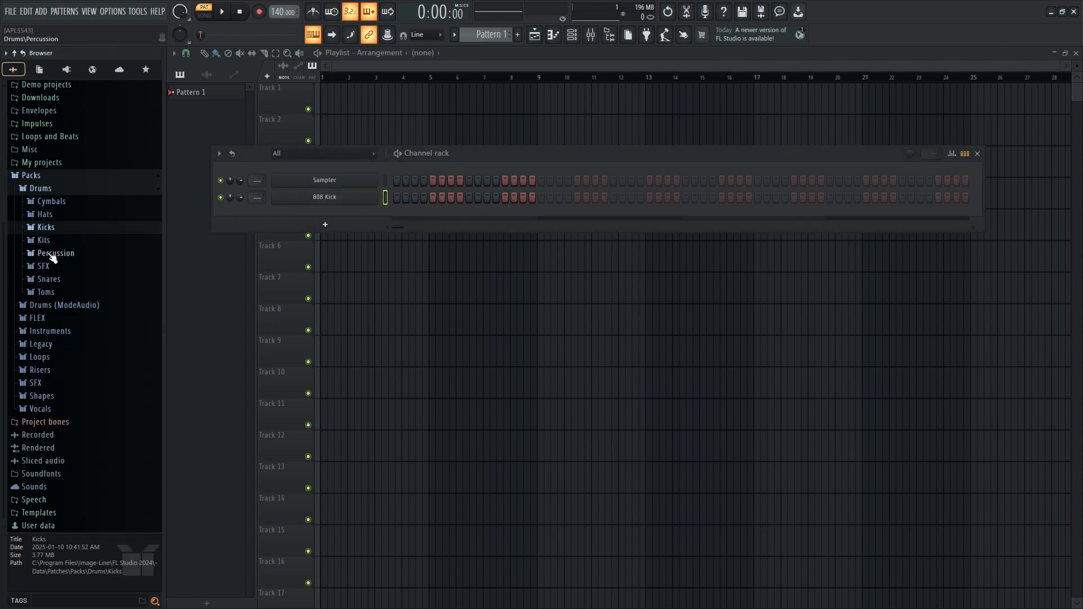
Add the 808 Cowbell sample from the Percussion drum folder as a new channel in the channel rack.
{"action": "left_click", "coordinate": [64, 253]}
{"action": "left_click_drag", "start_coordinate": [67, 315], "coordinate": [296, 210]}
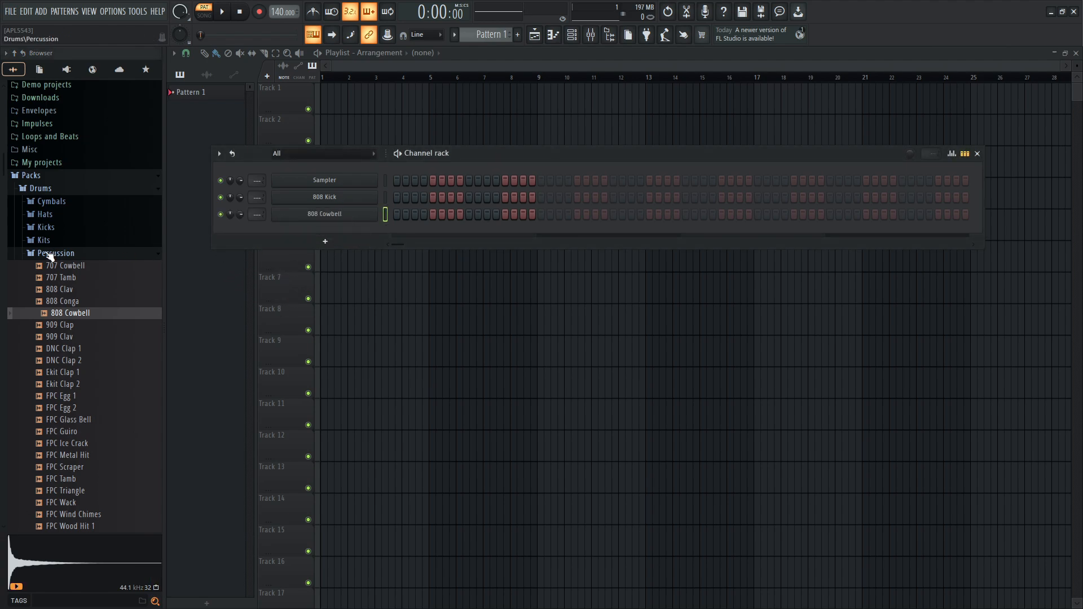
{"action": "left_click", "coordinate": [52, 254]}
{"action": "left_click_drag", "start_coordinate": [427, 228], "coordinate": [421, 246]}
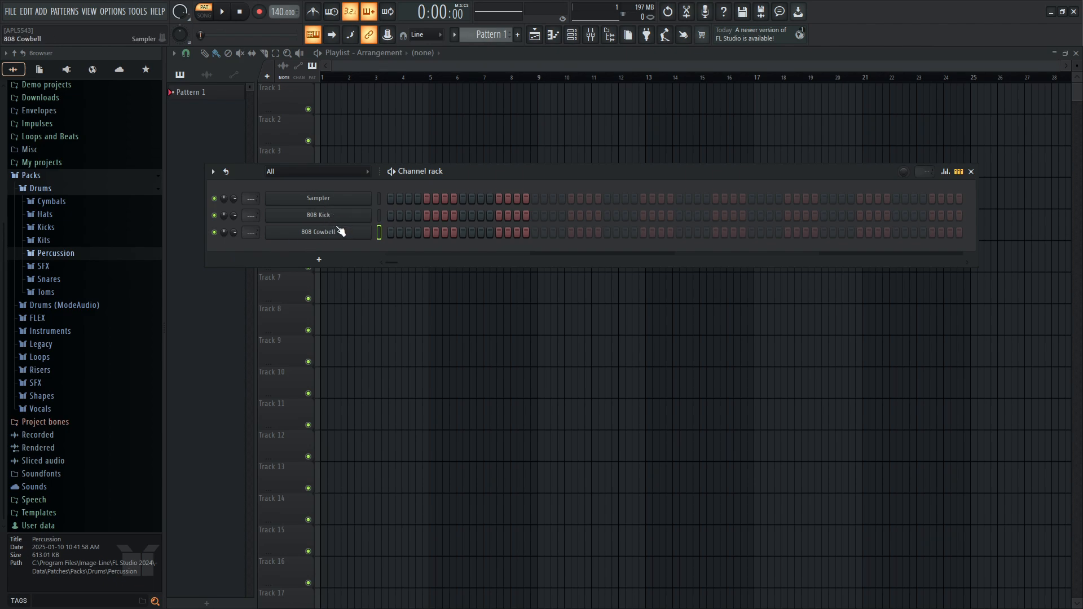
Add a GMS synthesizer channel to the channel rack and close its plugin window.
{"action": "left_click", "coordinate": [321, 260]}
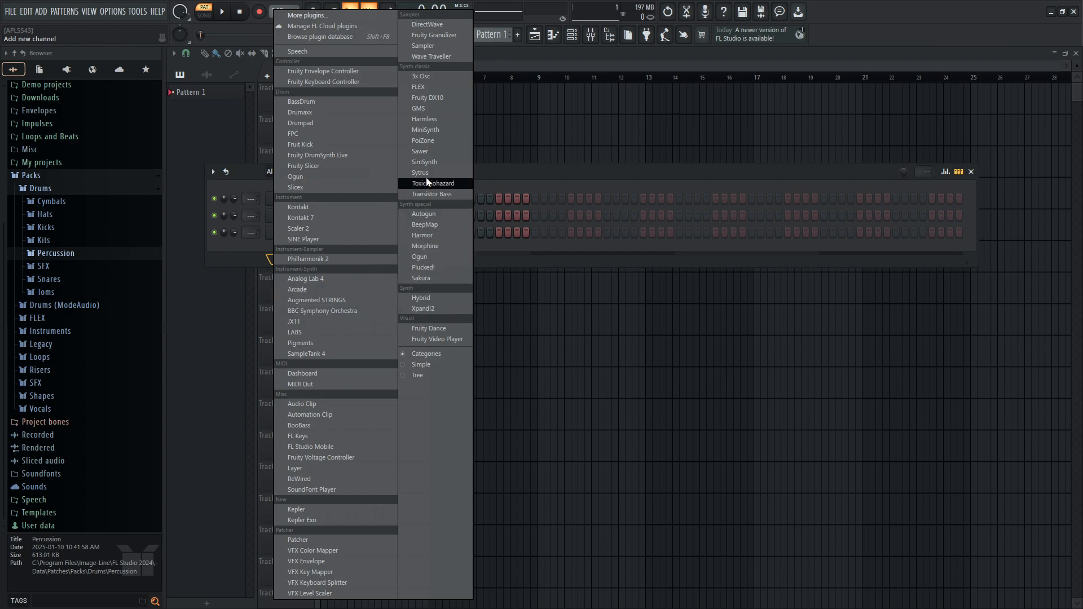
{"action": "left_click", "coordinate": [427, 109]}
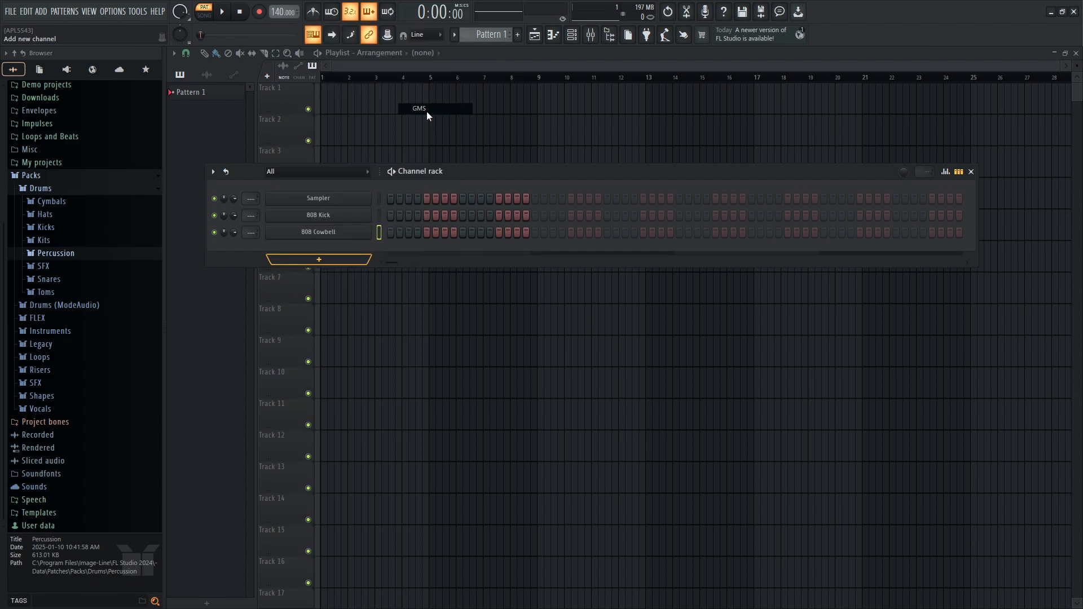
{"action": "left_click_drag", "start_coordinate": [456, 194], "coordinate": [493, 282]}
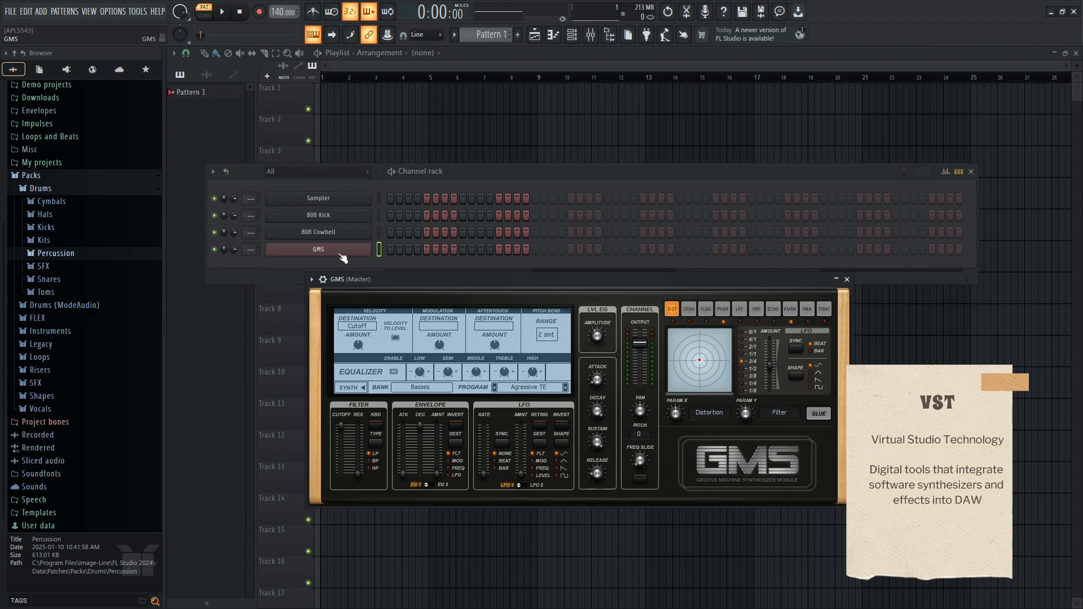
{"action": "left_click", "coordinate": [847, 280]}
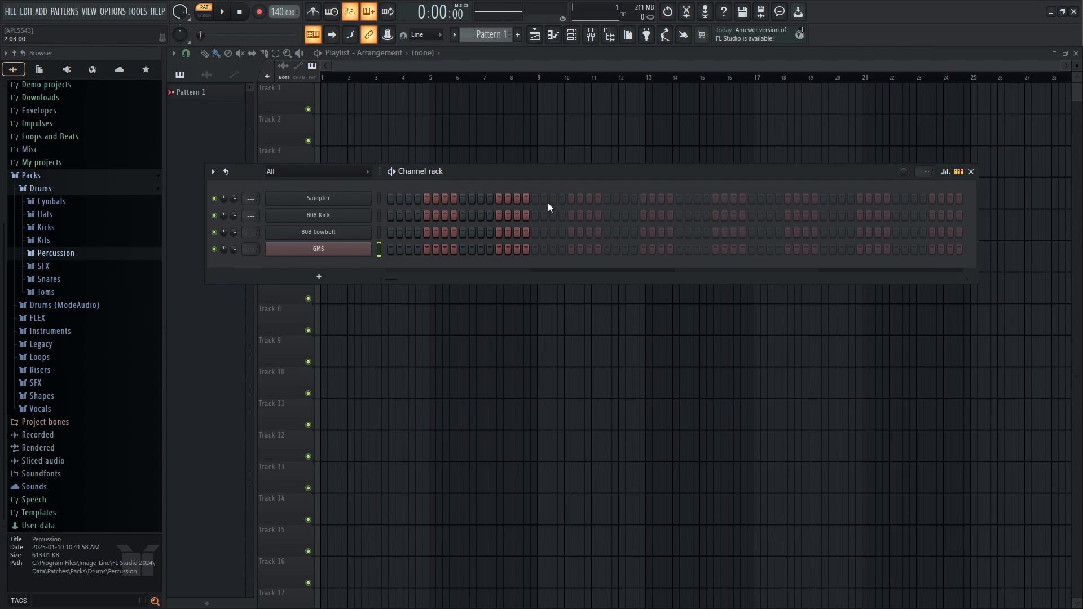
{"action": "left_click_drag", "start_coordinate": [495, 174], "coordinate": [483, 180]}
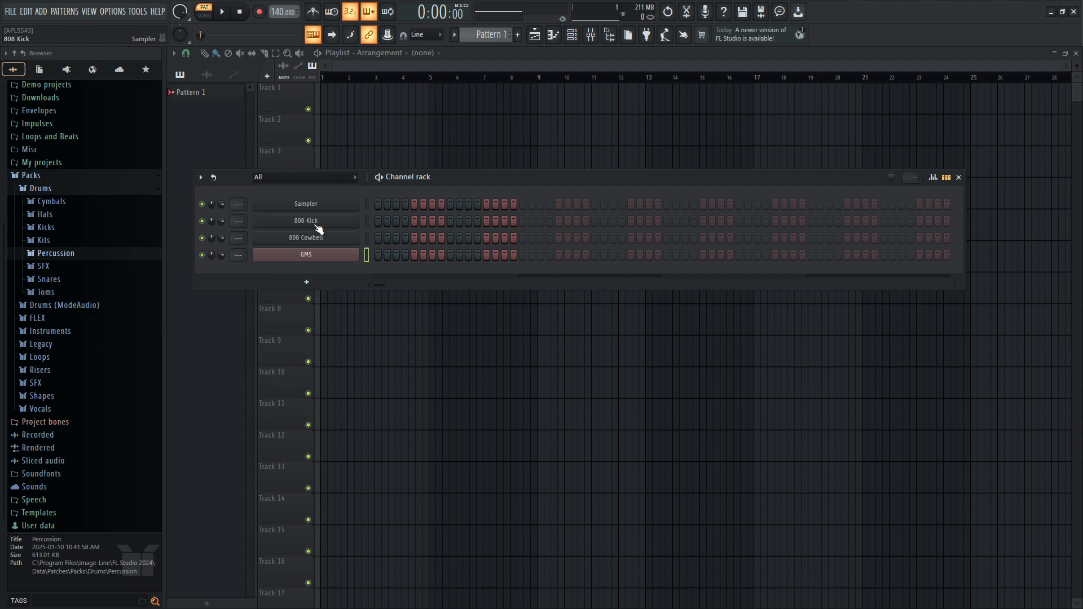
Enable steps 1 and 9 on the 808 Kick channel and play back the pattern briefly.
{"action": "left_click", "coordinate": [378, 221]}
{"action": "left_click", "coordinate": [224, 12]}
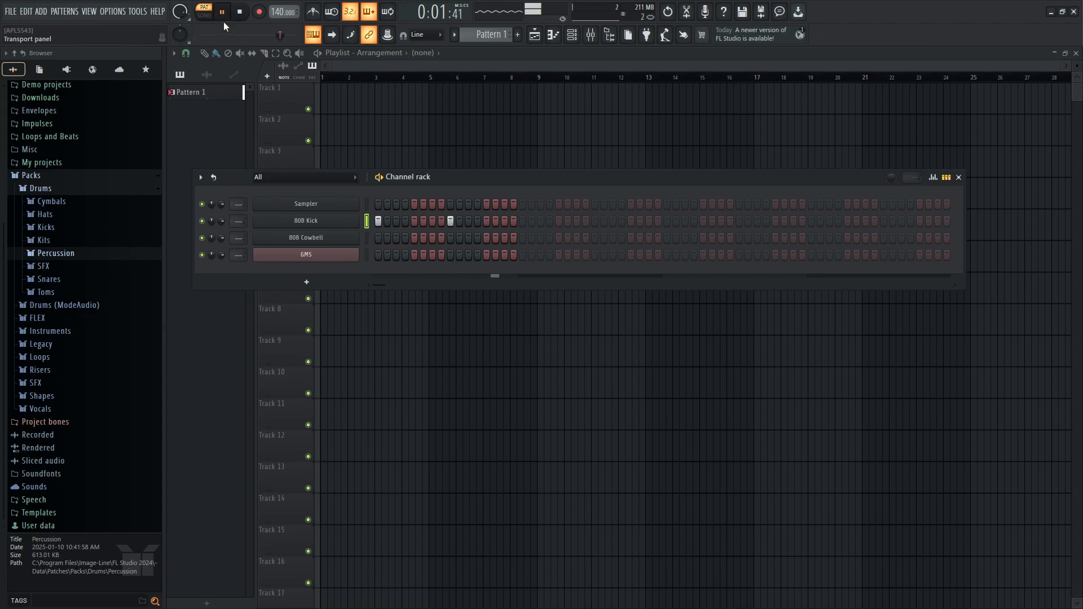
{"action": "left_click", "coordinate": [229, 20]}
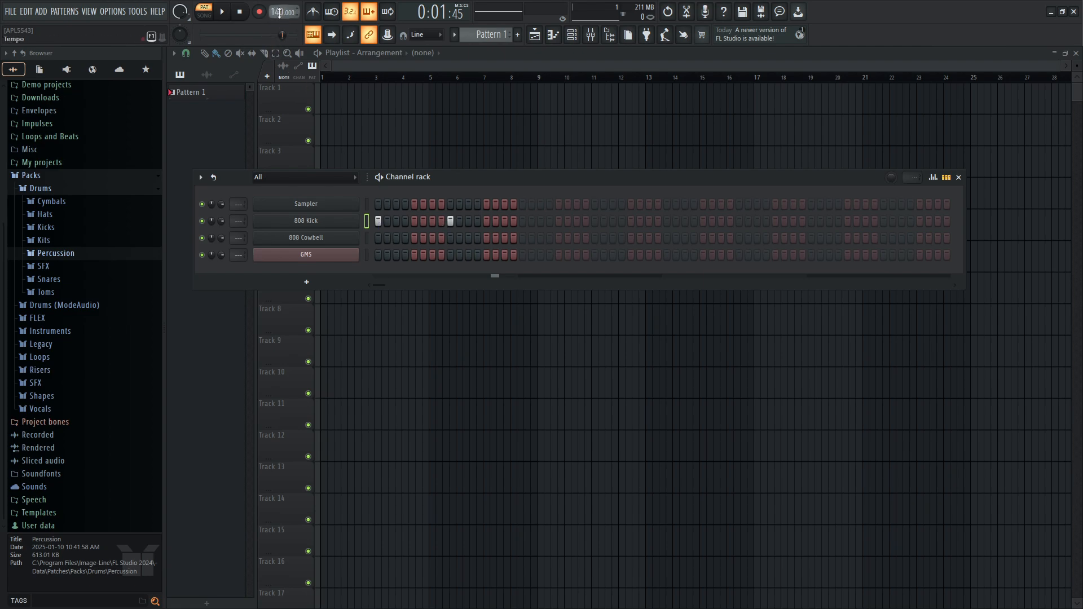
Try out other tempo values, return the tempo to 140 BPM, and play back the kick pattern.
{"action": "left_click_drag", "start_coordinate": [278, 12], "coordinate": [278, 21]}
{"action": "left_click_drag", "start_coordinate": [278, 11], "coordinate": [278, 10]}
{"action": "right_click", "coordinate": [280, 12]}
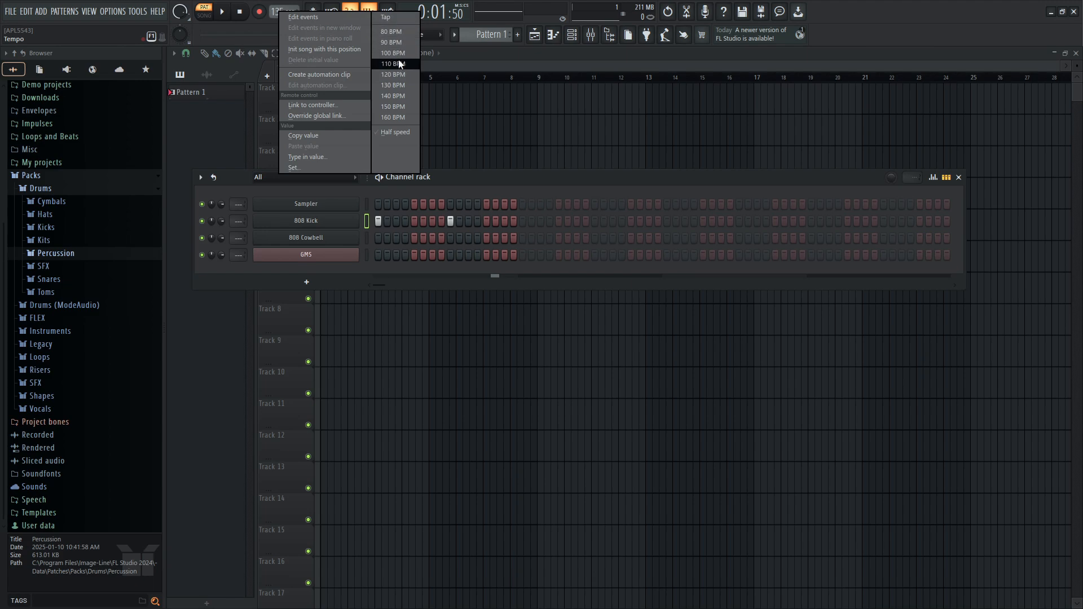
{"action": "left_click", "coordinate": [277, 12]}
{"action": "left_click_drag", "start_coordinate": [277, 11], "coordinate": [277, 7]}
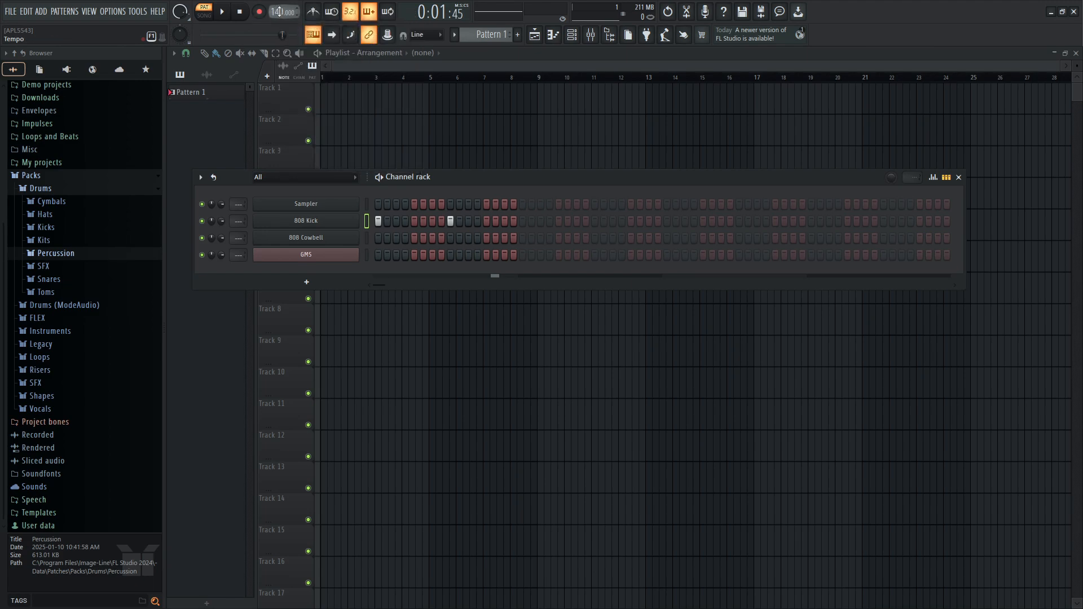
{"action": "left_click", "coordinate": [224, 12]}
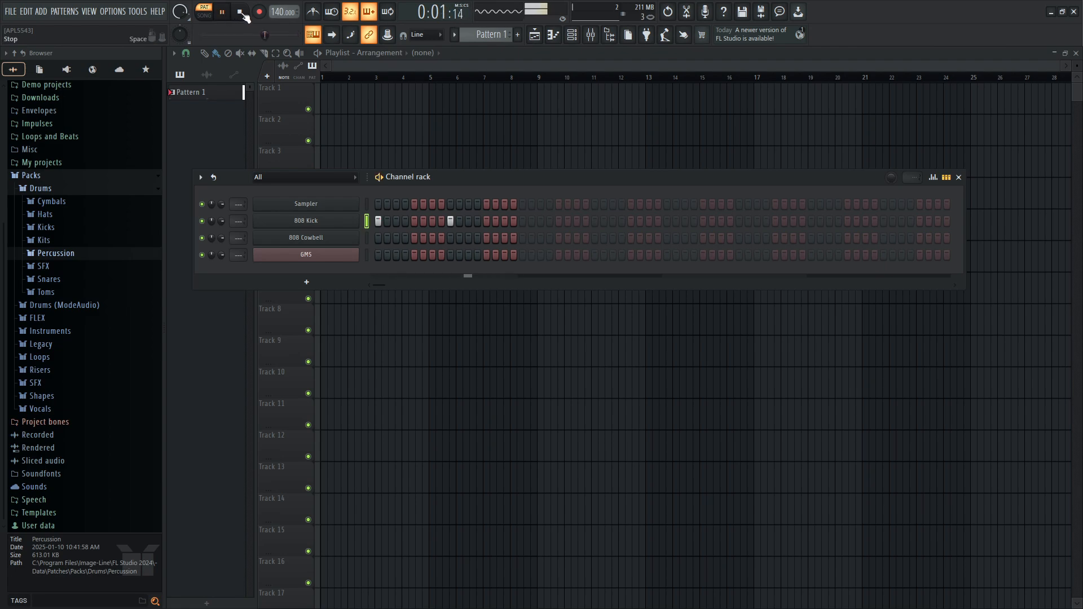
{"action": "left_click", "coordinate": [243, 14]}
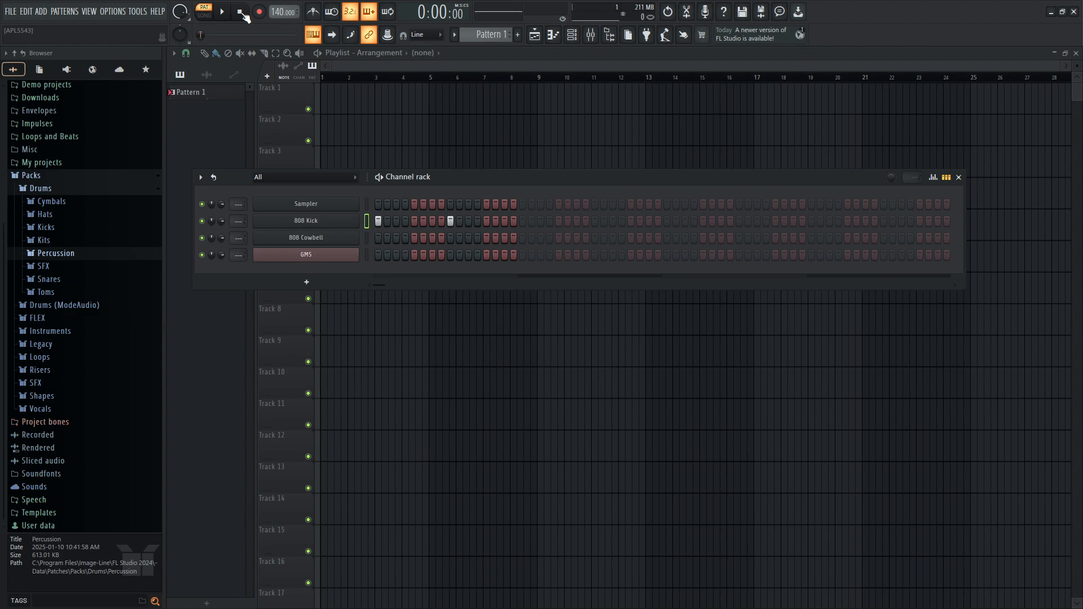
Place a D#4 note at the start of bar 1 in the GMS channel's piano roll and play the pattern.
{"action": "right_click", "coordinate": [323, 260]}
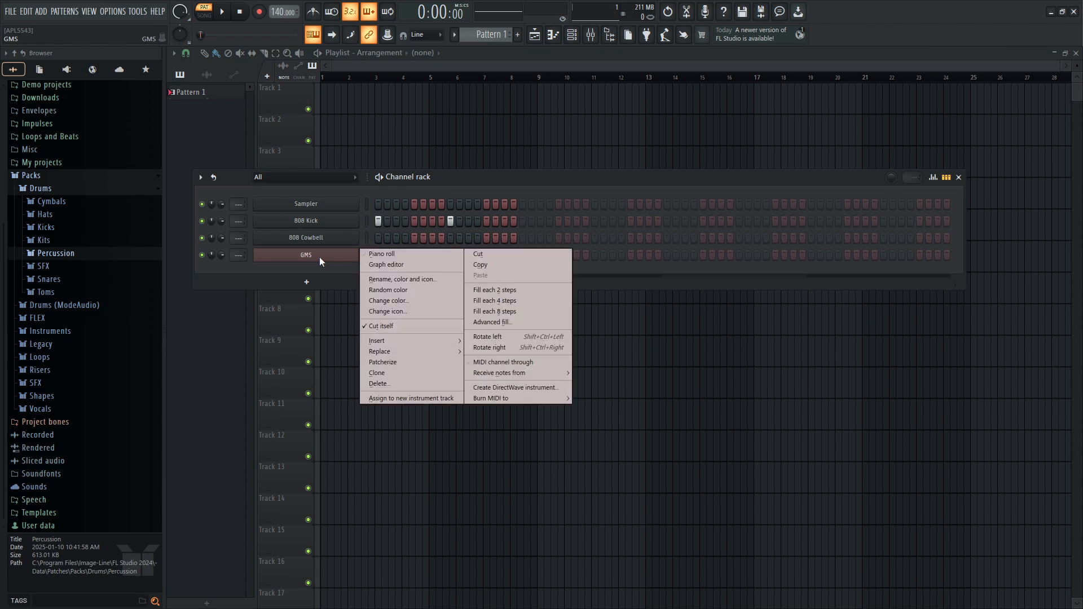
{"action": "left_click", "coordinate": [390, 255]}
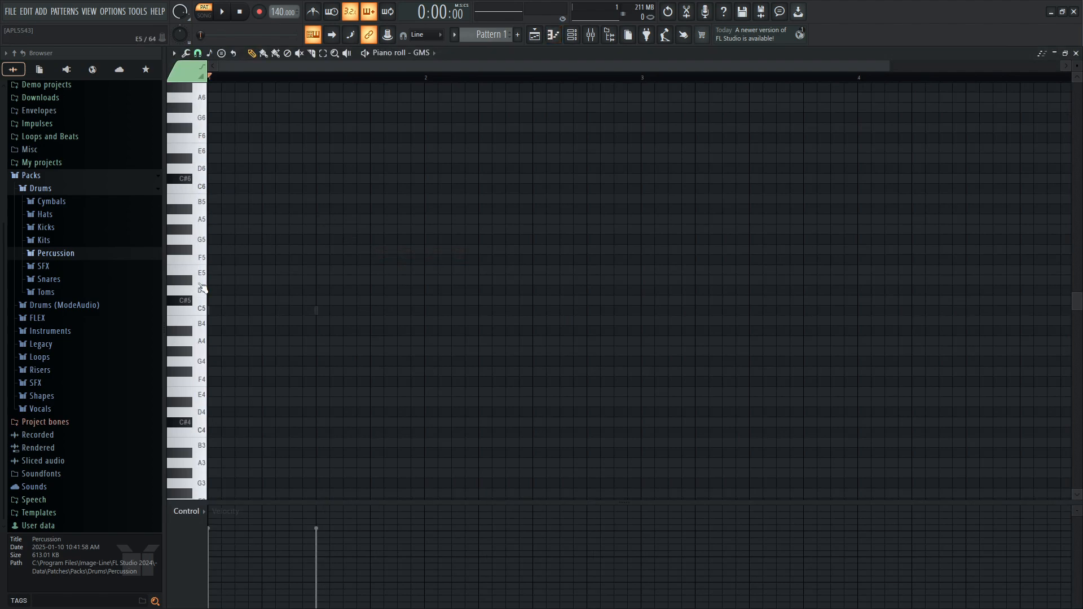
{"action": "left_click", "coordinate": [218, 310]}
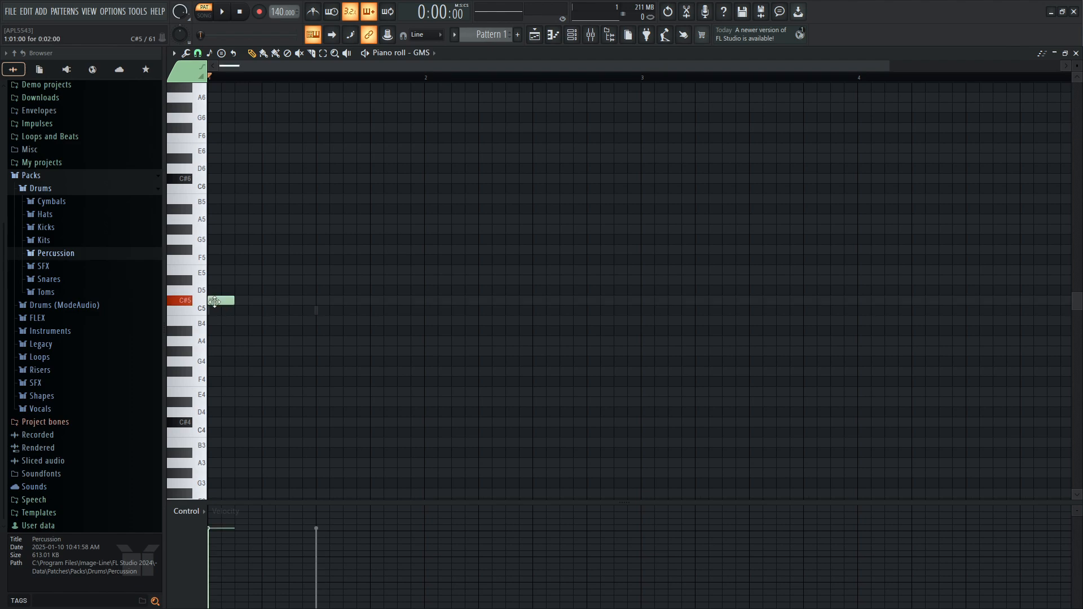
{"action": "left_click_drag", "start_coordinate": [217, 319], "coordinate": [221, 413]}
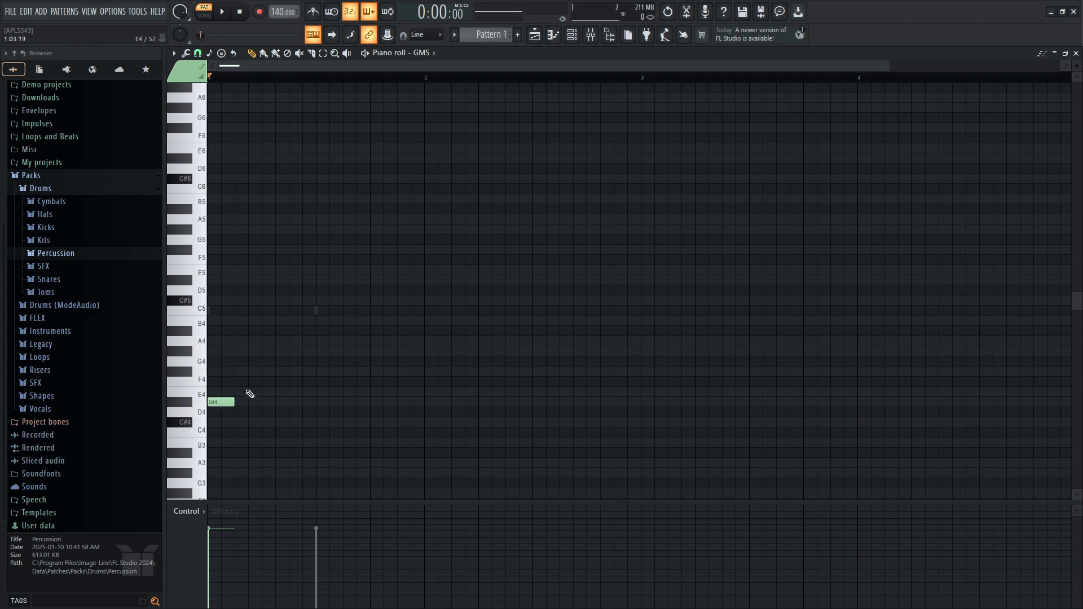
{"action": "left_click", "coordinate": [225, 13]}
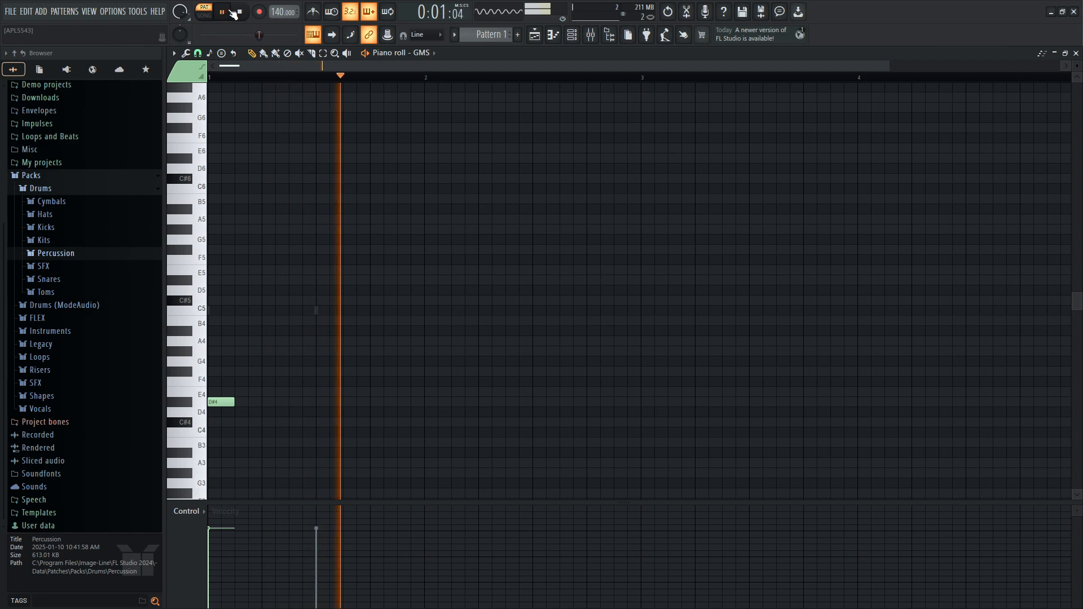
{"action": "left_click", "coordinate": [225, 14]}
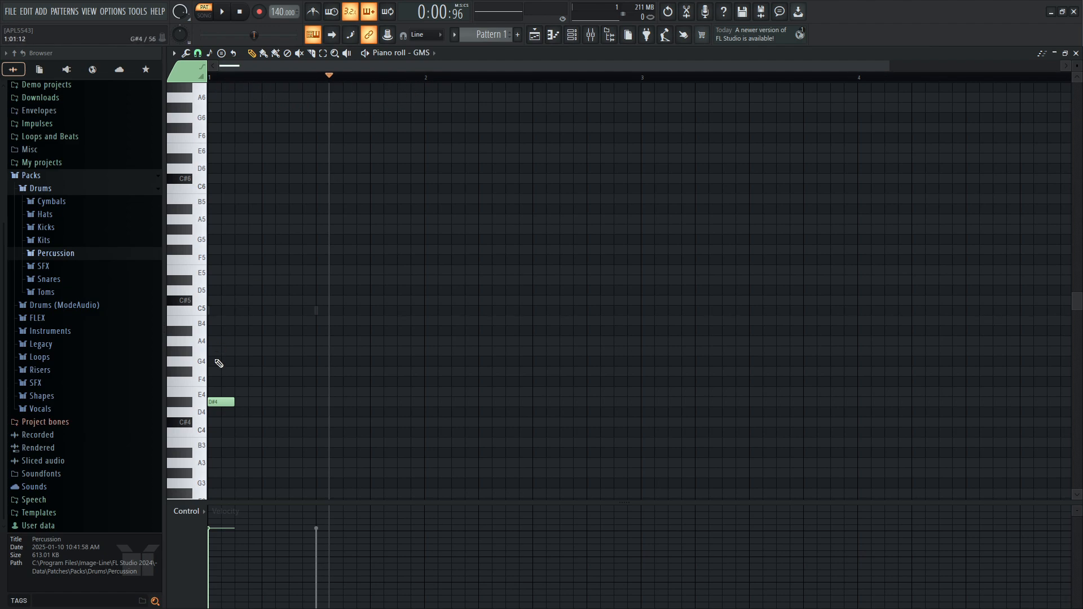
Lengthen the D#4 note to fill the whole first bar and play the pattern from the start.
{"action": "left_click_drag", "start_coordinate": [236, 402], "coordinate": [422, 393]}
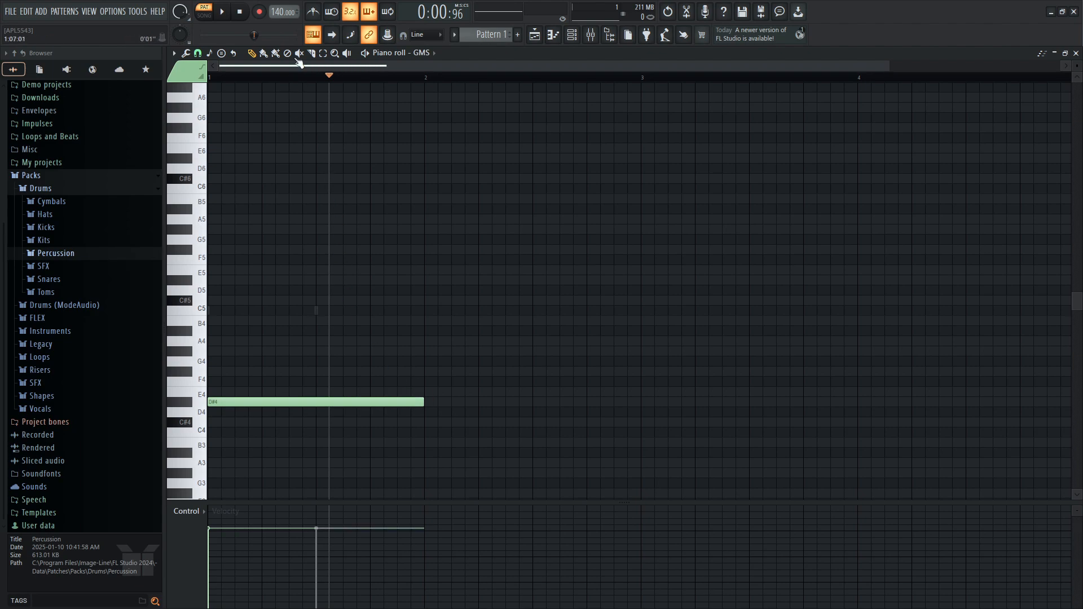
{"action": "left_click", "coordinate": [239, 12]}
{"action": "key", "text": "space"}
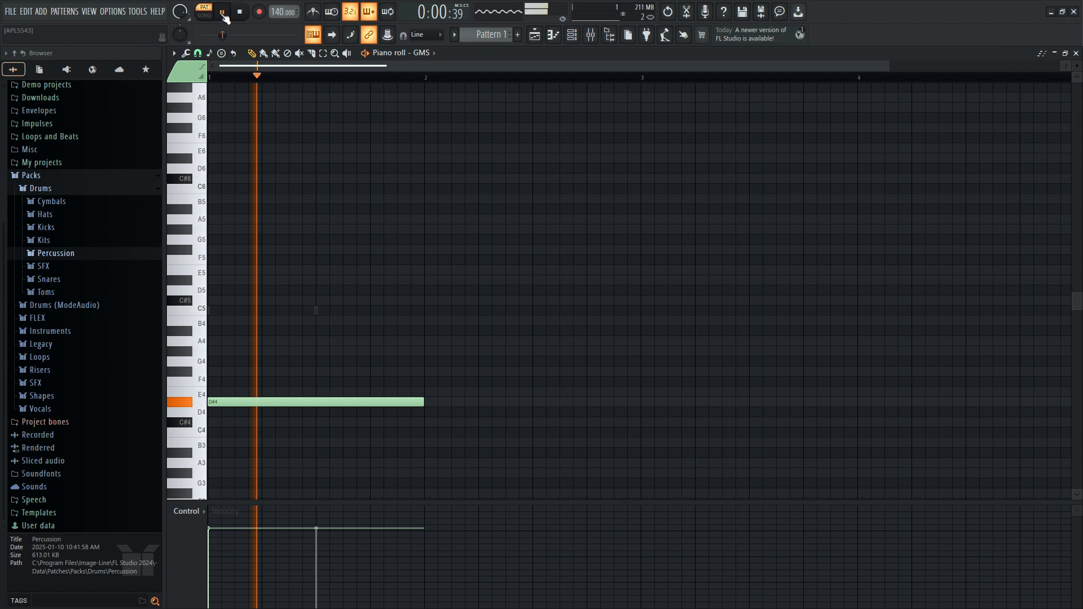
Stop playback and move the one-bar GMS note down to G#3.
{"action": "left_click", "coordinate": [239, 13]}
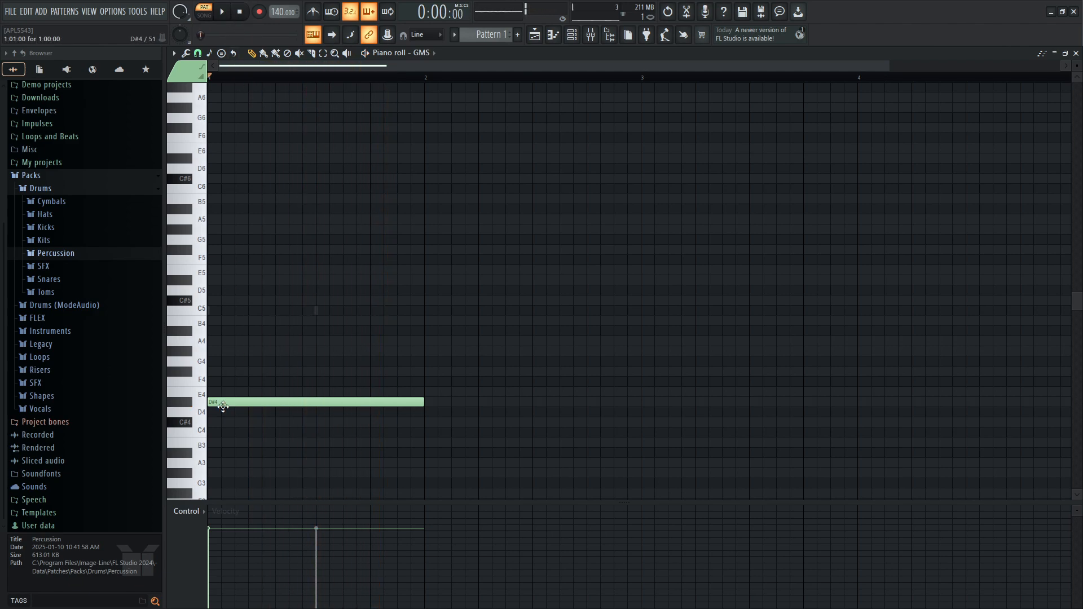
{"action": "mouse_move", "coordinate": [223, 405]}
{"action": "left_mouse_down"}
{"action": "mouse_move", "coordinate": [215, 234]}
{"action": "mouse_move", "coordinate": [209, 508]}
{"action": "mouse_move", "coordinate": [220, 404]}
{"action": "left_mouse_up"}
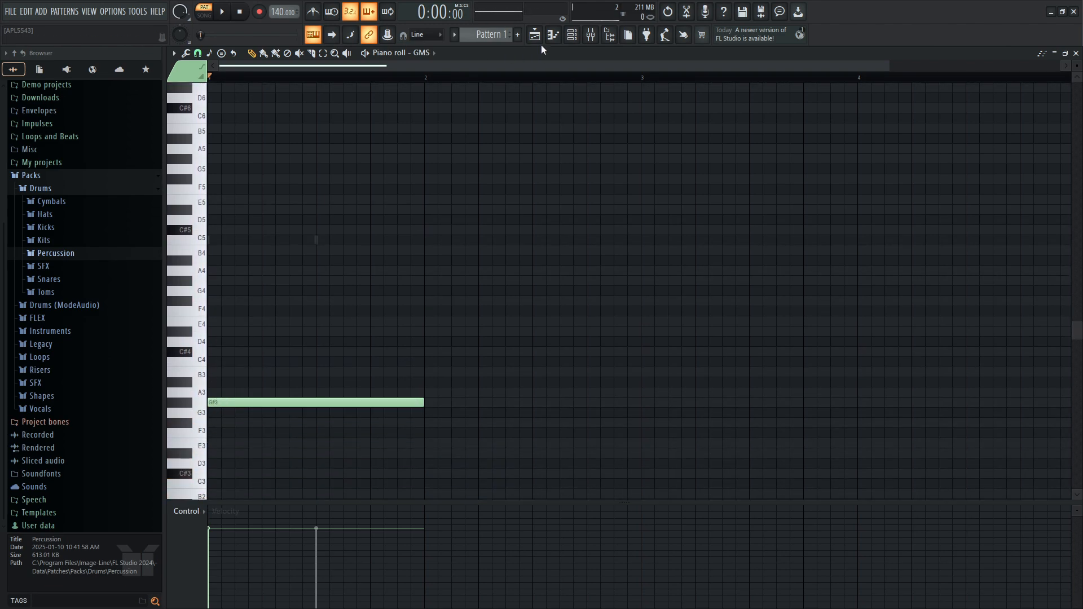
Load the Buzzin preset from the Leads & Synths bank into the GMS synth and close its window.
{"action": "left_click", "coordinate": [572, 35]}
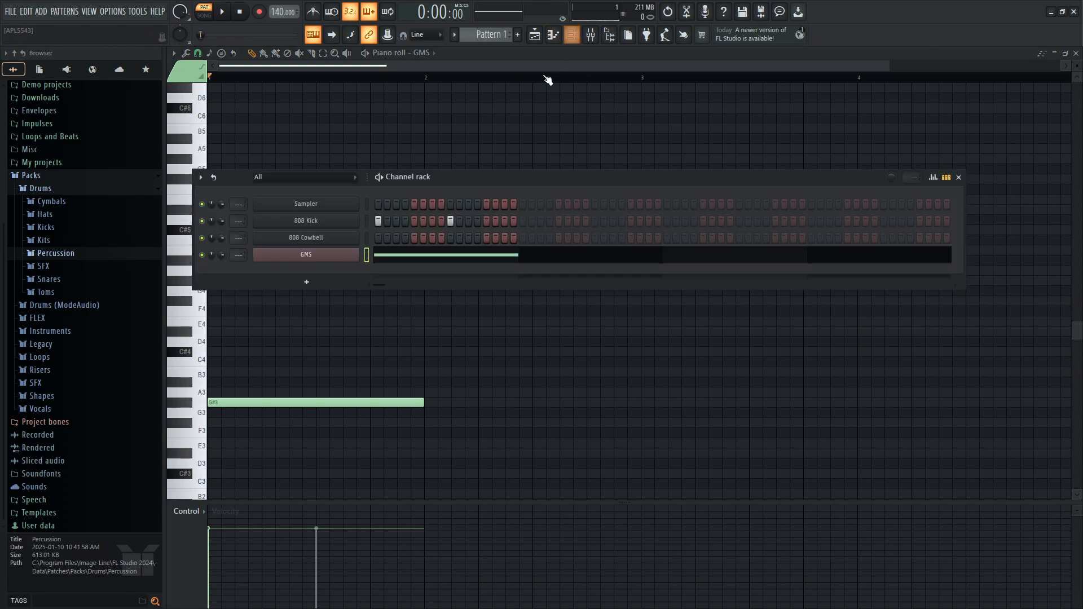
{"action": "left_click", "coordinate": [332, 259]}
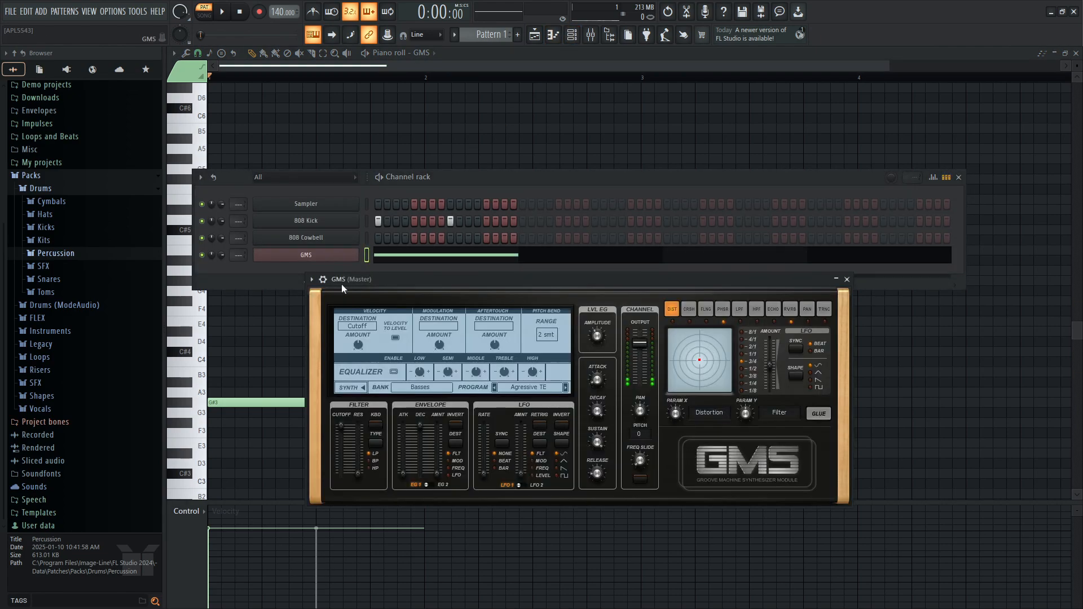
{"action": "left_click", "coordinate": [430, 389]}
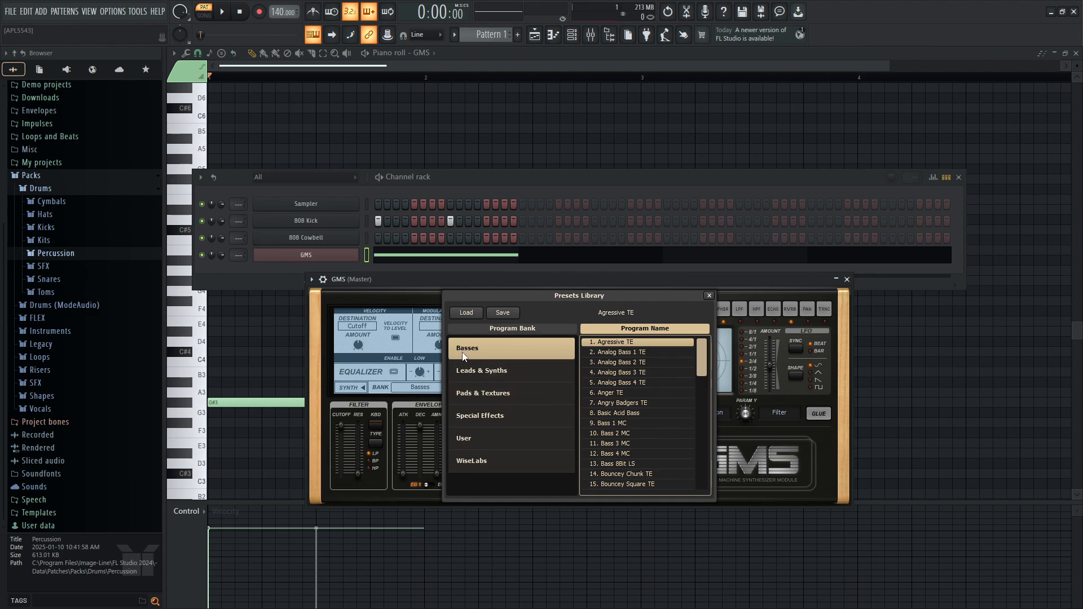
{"action": "left_click", "coordinate": [489, 373]}
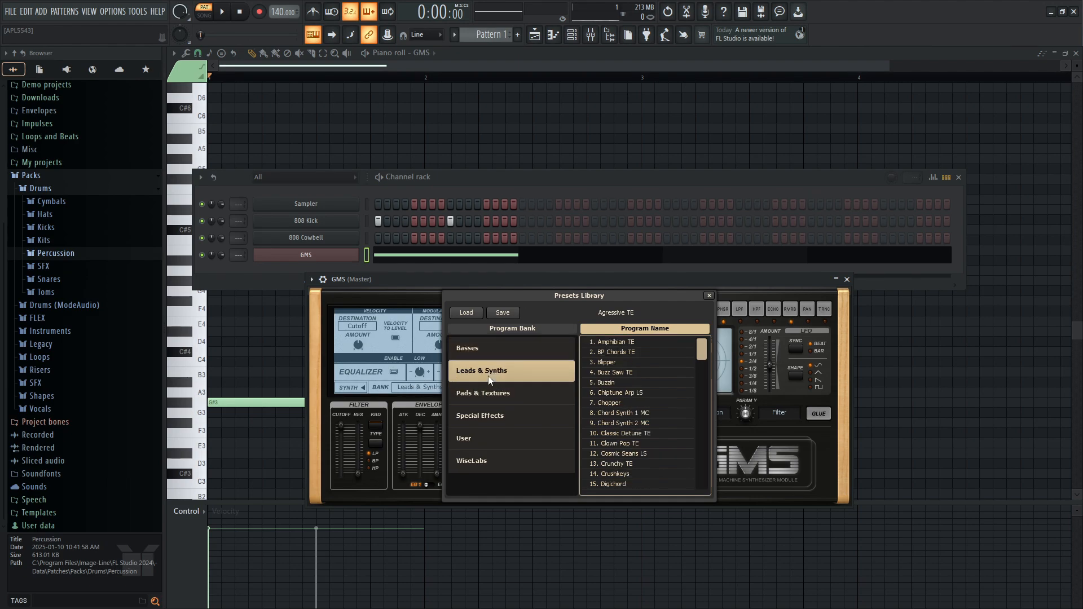
{"action": "double_click", "coordinate": [611, 384]}
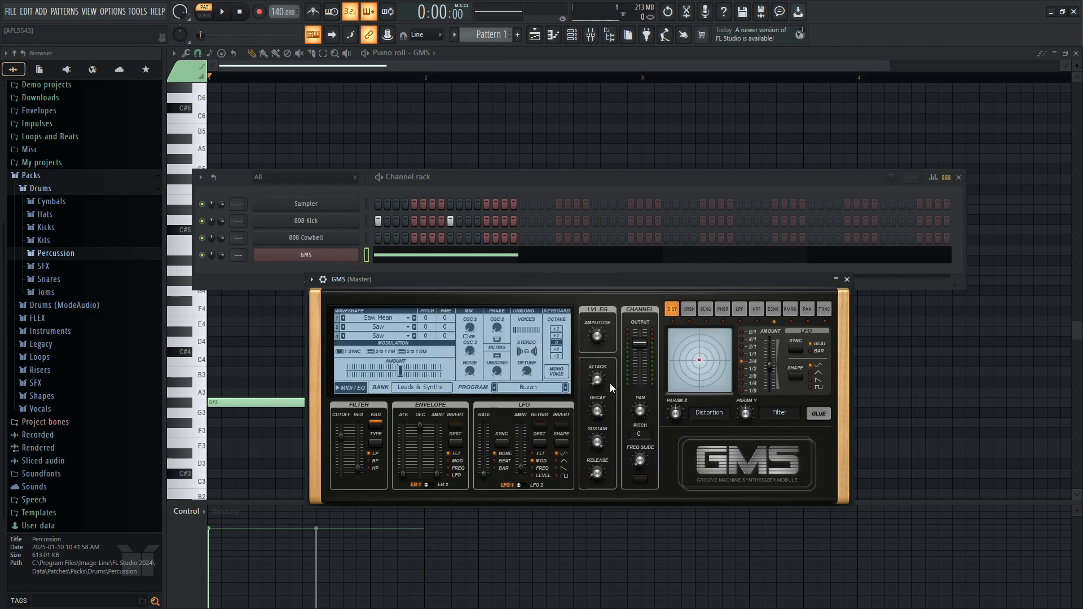
{"action": "left_click", "coordinate": [847, 279]}
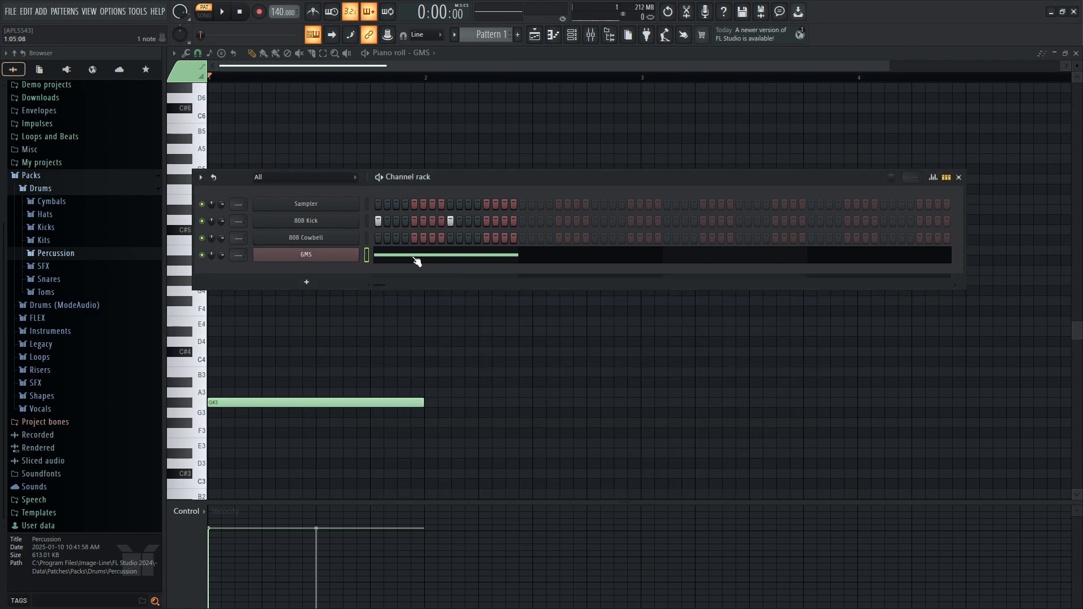
Reopen the GMS channel's piano roll and audition several keys between F3 and E4.
{"action": "left_click", "coordinate": [386, 258]}
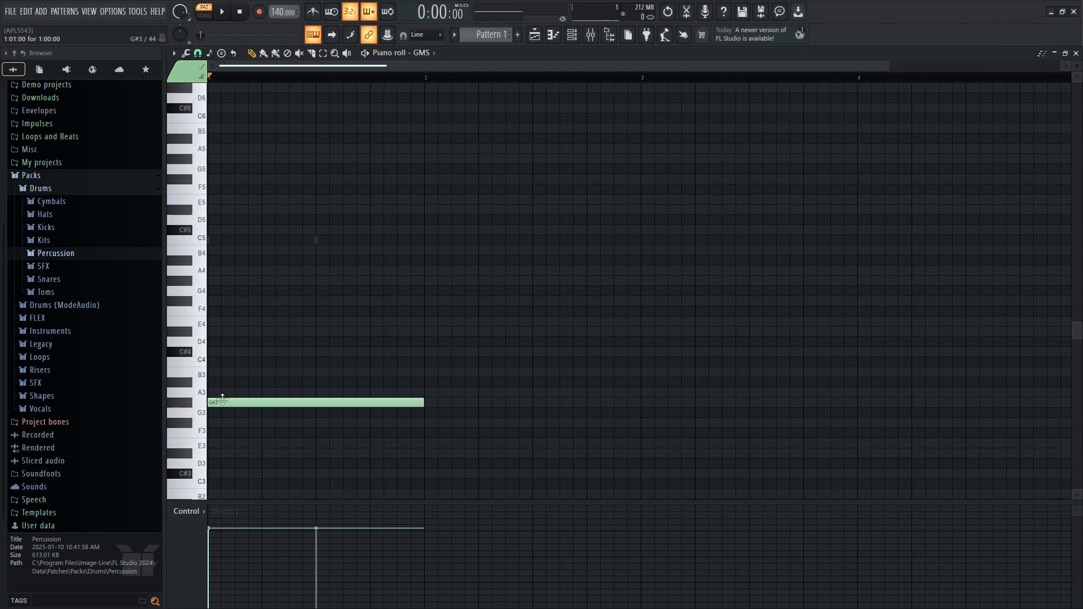
{"action": "left_click", "coordinate": [572, 34]}
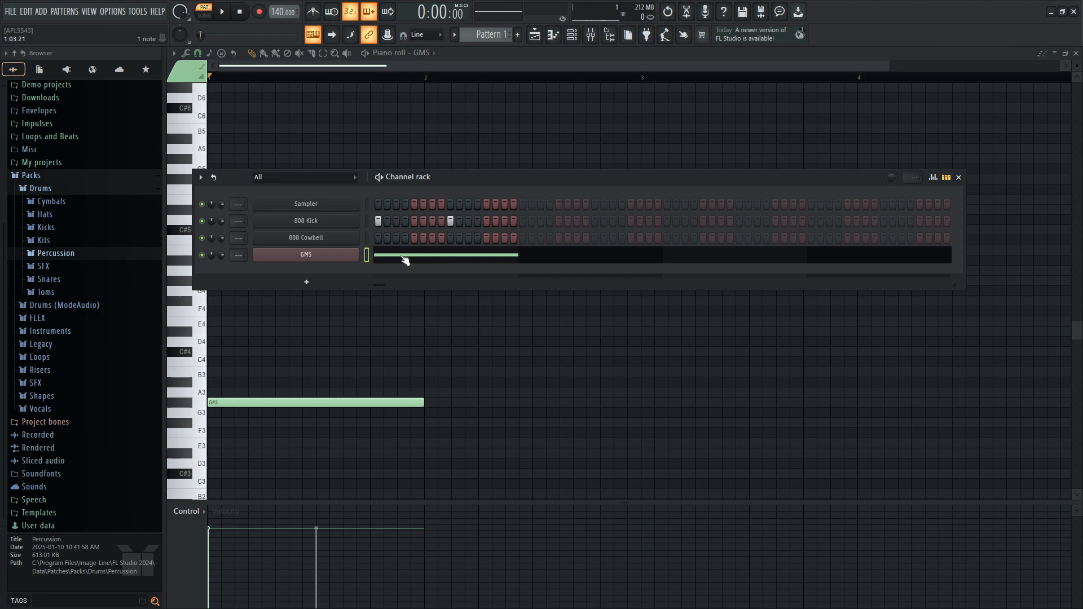
{"action": "key", "text": "F5"}
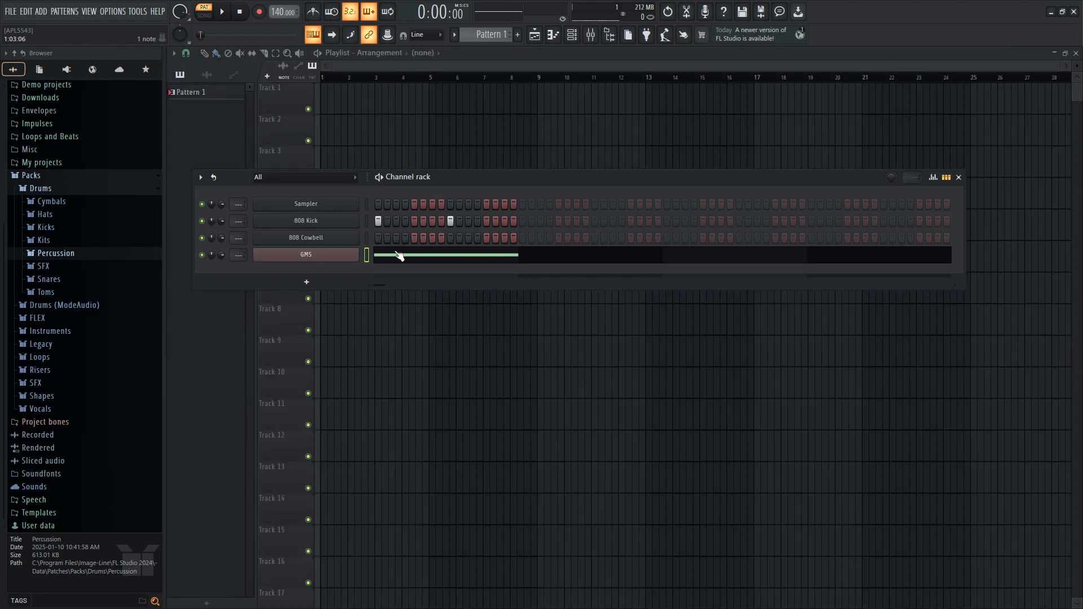
{"action": "left_click", "coordinate": [399, 256]}
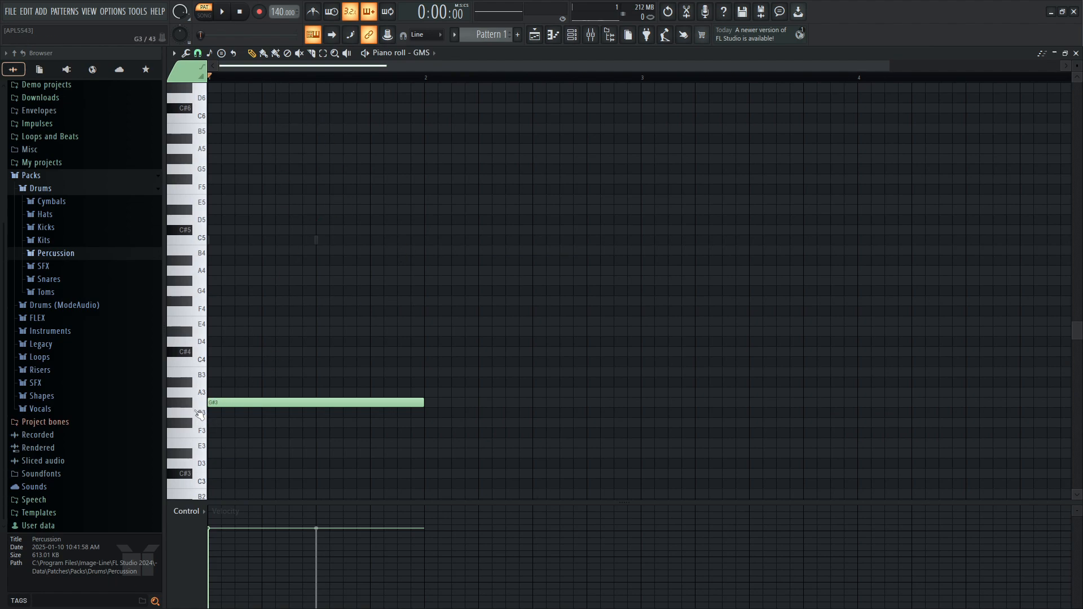
{"action": "left_click", "coordinate": [189, 404]}
{"action": "left_click", "coordinate": [189, 376]}
{"action": "left_click", "coordinate": [189, 324]}
{"action": "left_click", "coordinate": [189, 354]}
{"action": "left_click", "coordinate": [192, 390]}
{"action": "left_click", "coordinate": [192, 432]}
Shorten the G#3 note to half a bar, fill the second half of bar 1 with a B3 note, and play the pattern.
{"action": "left_click_drag", "start_coordinate": [424, 403], "coordinate": [303, 403]}
{"action": "left_click", "coordinate": [303, 403]}
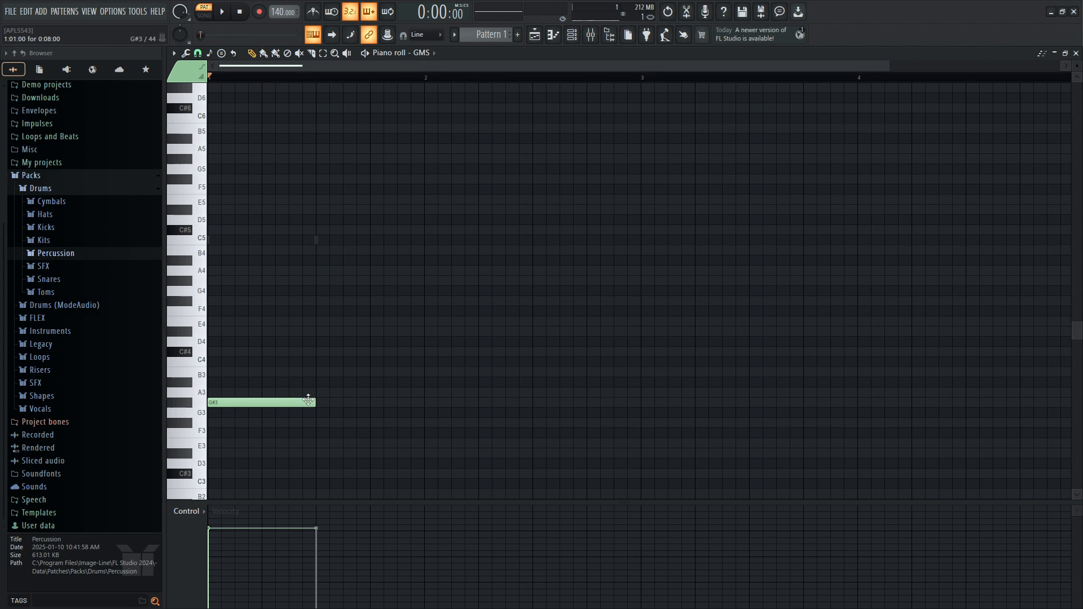
{"action": "left_click", "coordinate": [319, 372]}
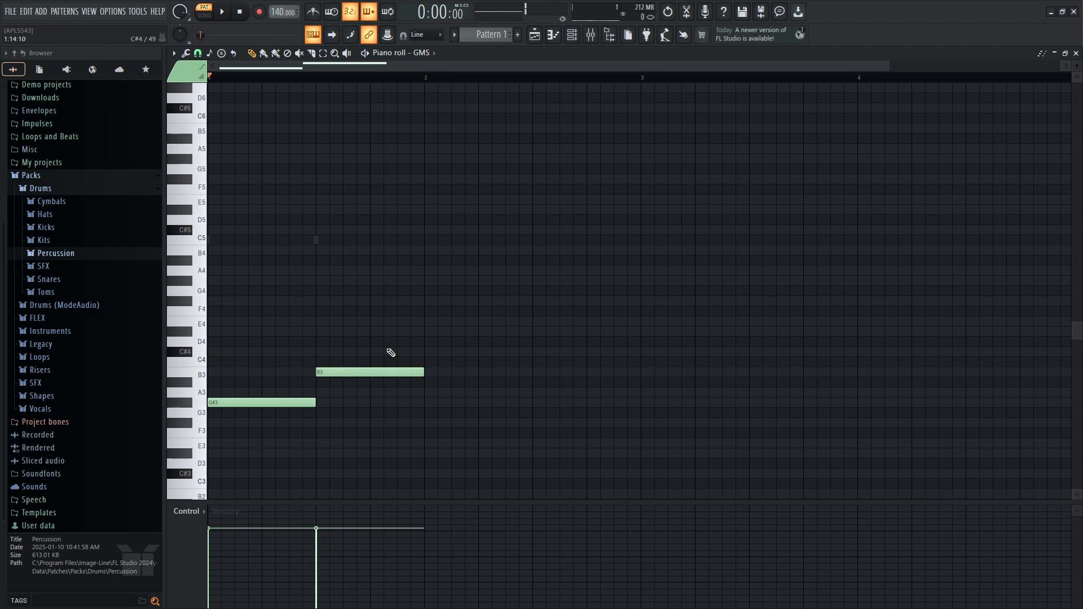
{"action": "left_click", "coordinate": [224, 16]}
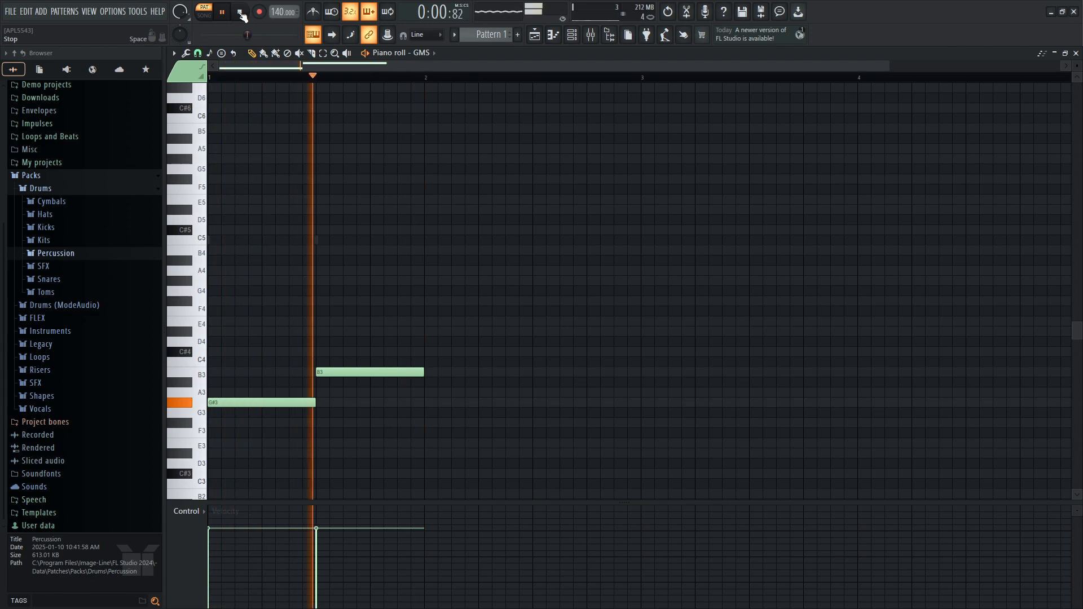
{"action": "left_click", "coordinate": [241, 14]}
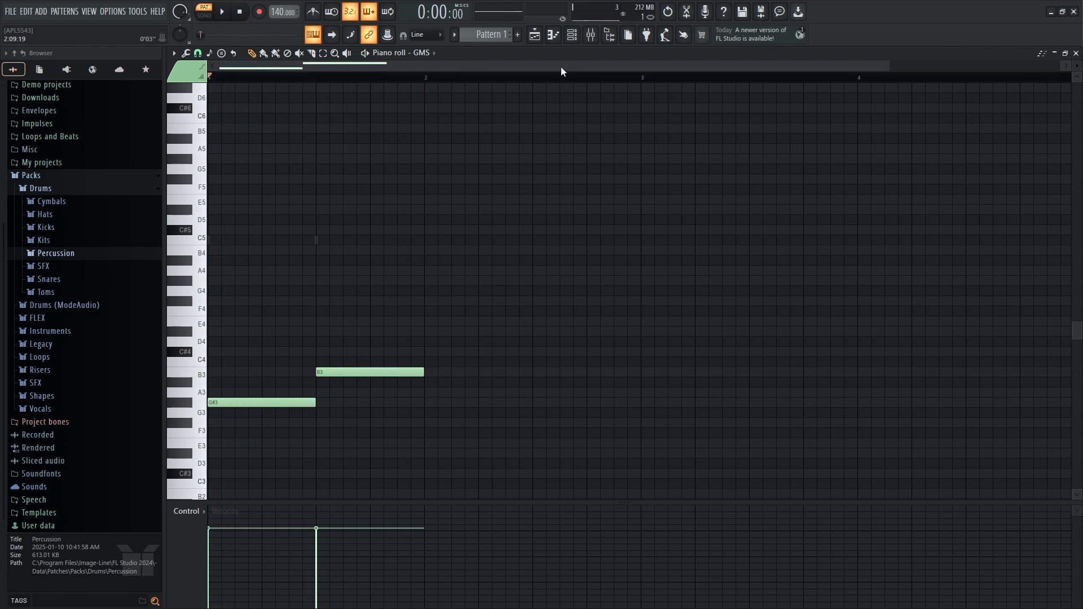
{"action": "left_click", "coordinate": [572, 35]}
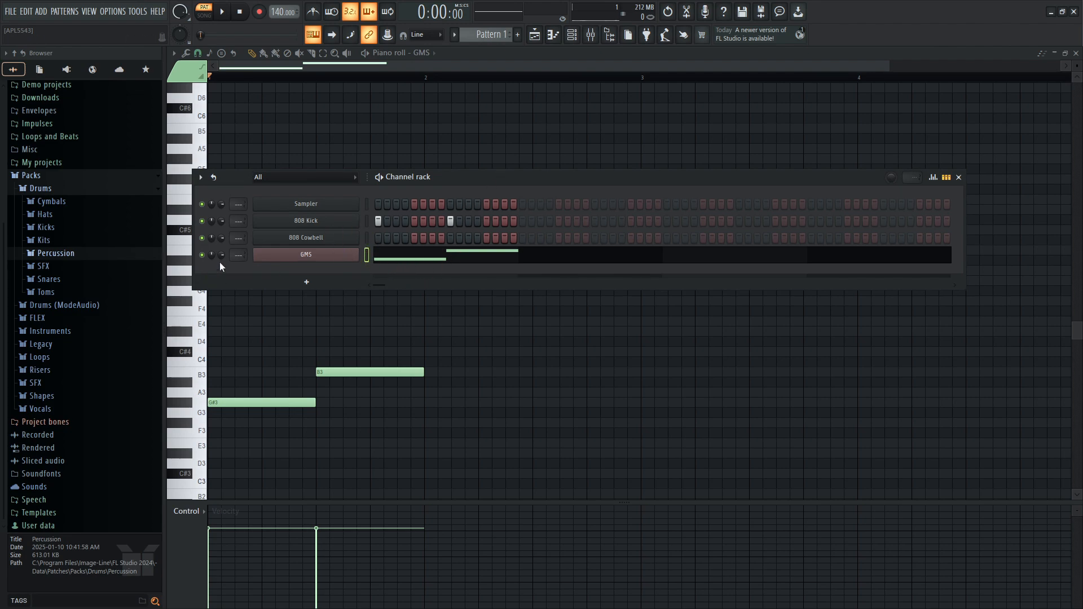
{"action": "left_click_drag", "start_coordinate": [212, 255], "coordinate": [212, 260]}
{"action": "left_click", "coordinate": [327, 403]}
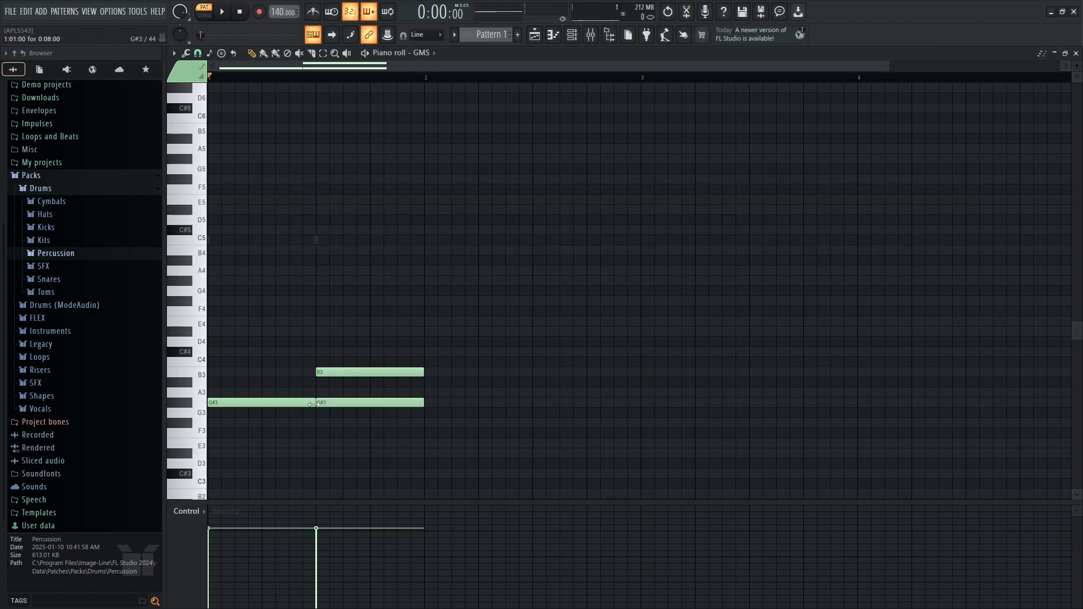
{"action": "right_click", "coordinate": [337, 404]}
Shorten the G#3 and B3 notes to a quarter of a bar each and play the pattern.
{"action": "left_click_drag", "start_coordinate": [315, 403], "coordinate": [261, 402]}
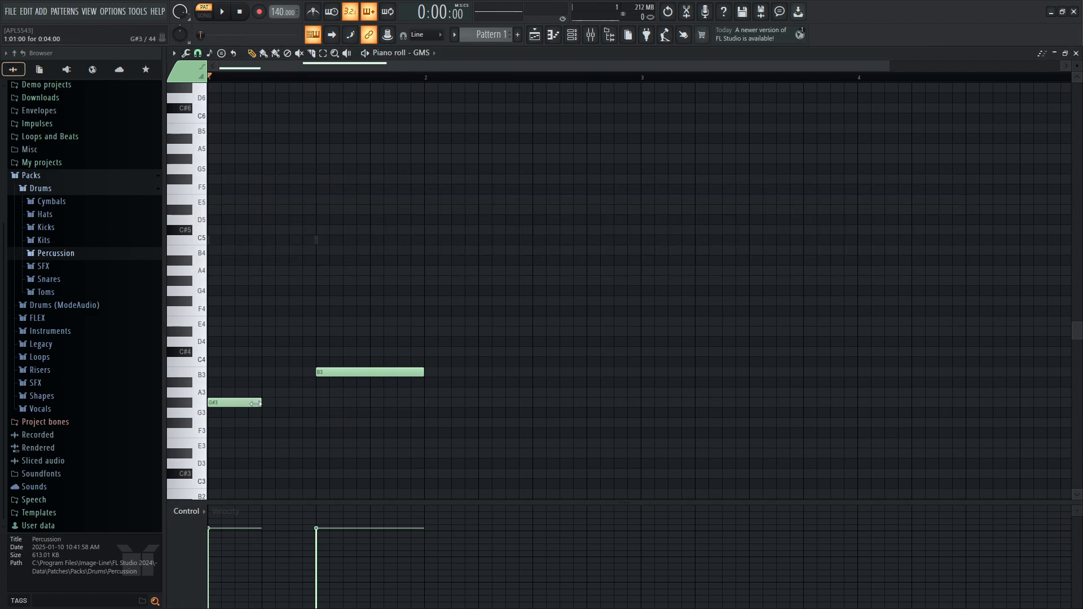
{"action": "left_click_drag", "start_coordinate": [432, 377], "coordinate": [369, 373]}
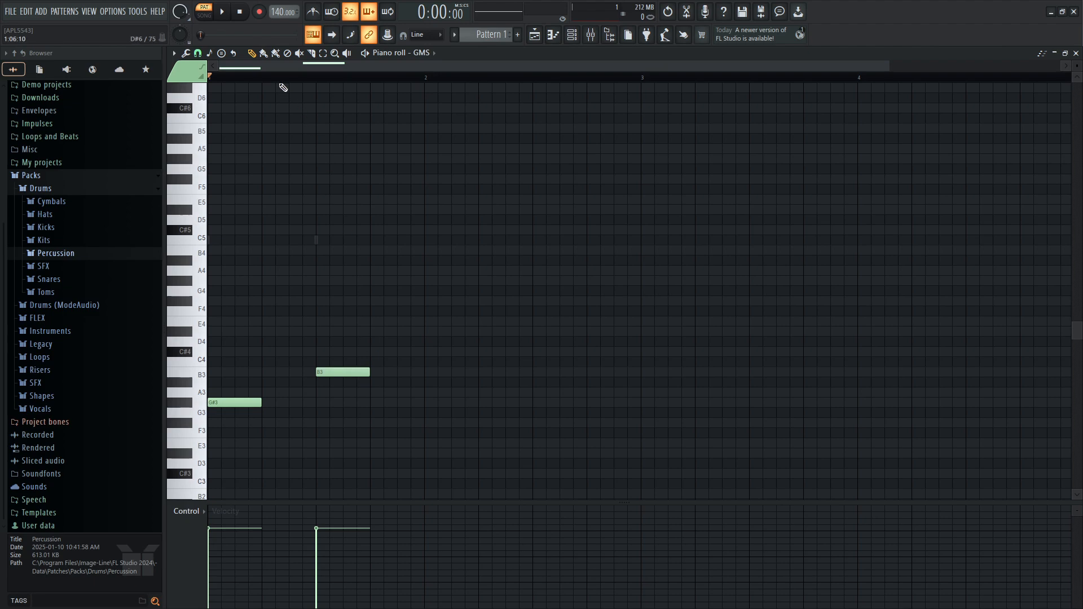
{"action": "left_click", "coordinate": [225, 14]}
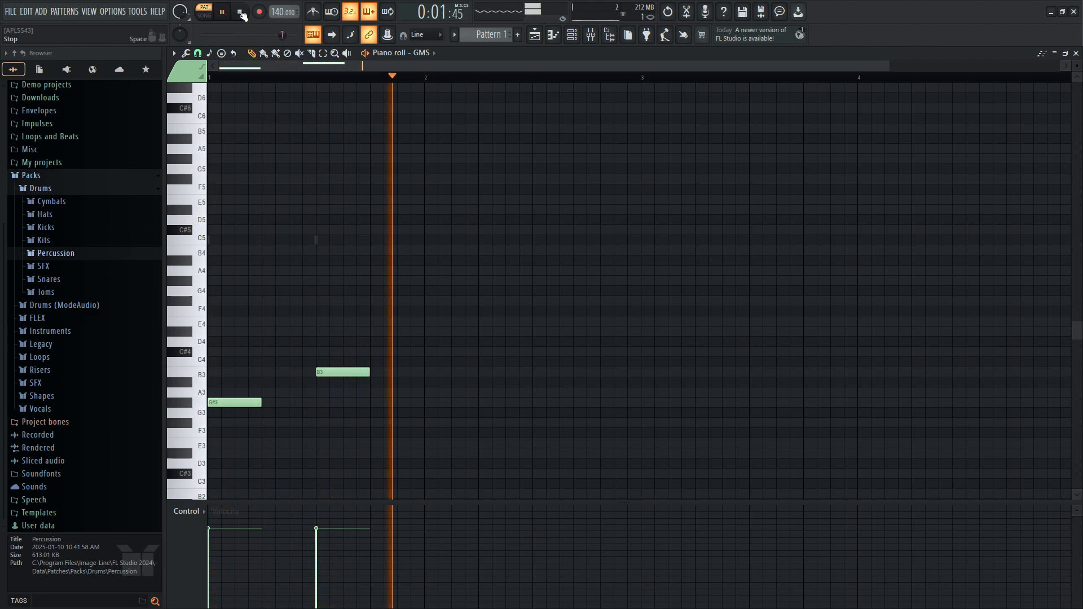
{"action": "left_click", "coordinate": [241, 12]}
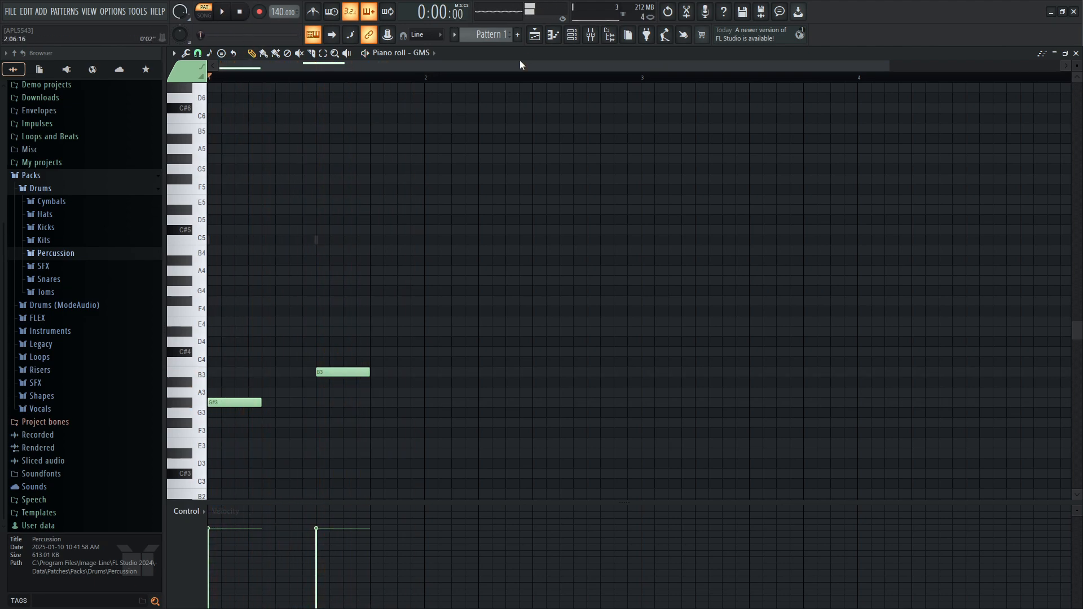
Check the GMS notes in the channel rack, close it, and close the piano roll to return to the playlist.
{"action": "left_click", "coordinate": [573, 35]}
{"action": "left_click_drag", "start_coordinate": [532, 177], "coordinate": [525, 160]}
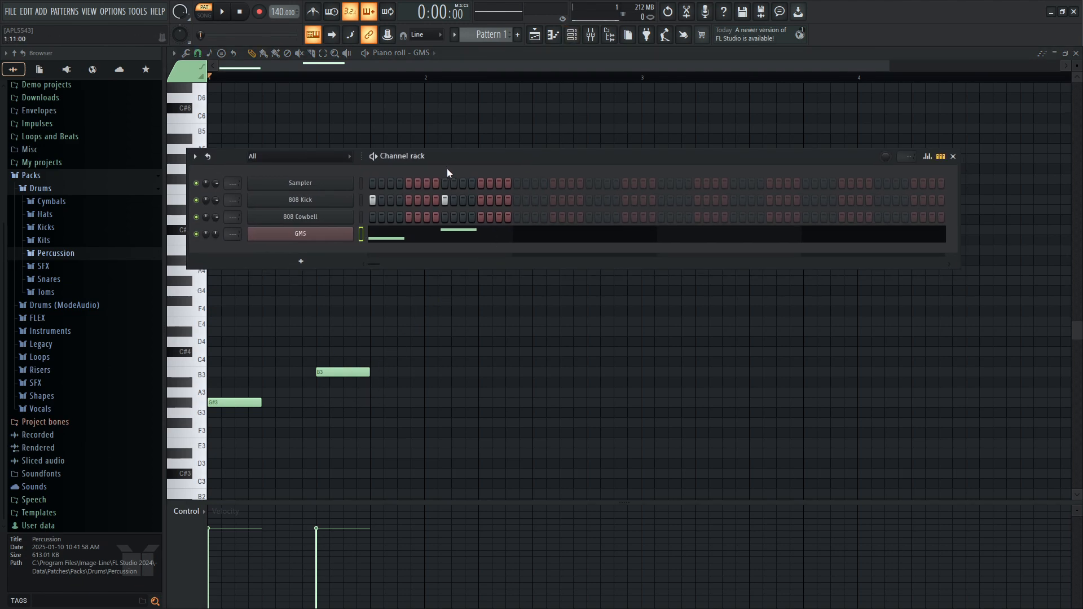
{"action": "left_click", "coordinate": [953, 156]}
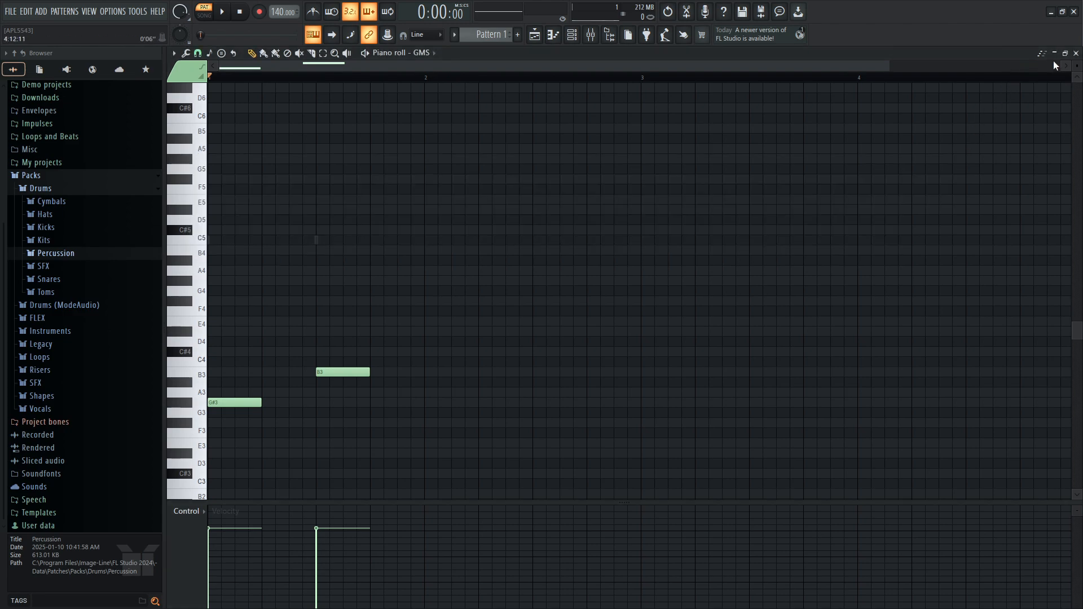
{"action": "left_click", "coordinate": [1077, 53]}
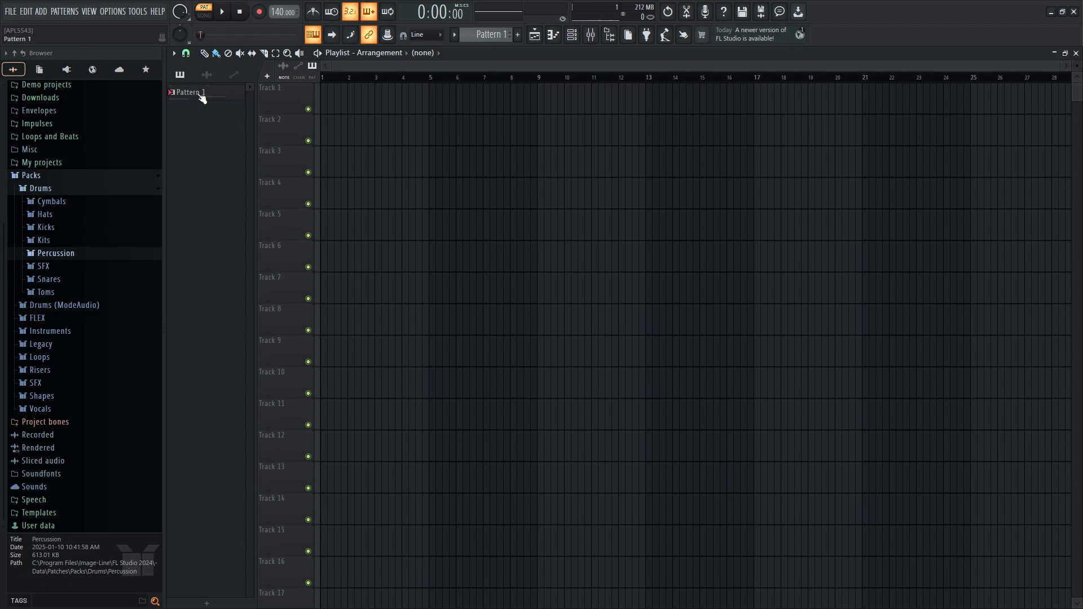
Show the channel rack over the playlist and rename Pattern 1 as "dummy pattern".
{"action": "left_click", "coordinate": [574, 40]}
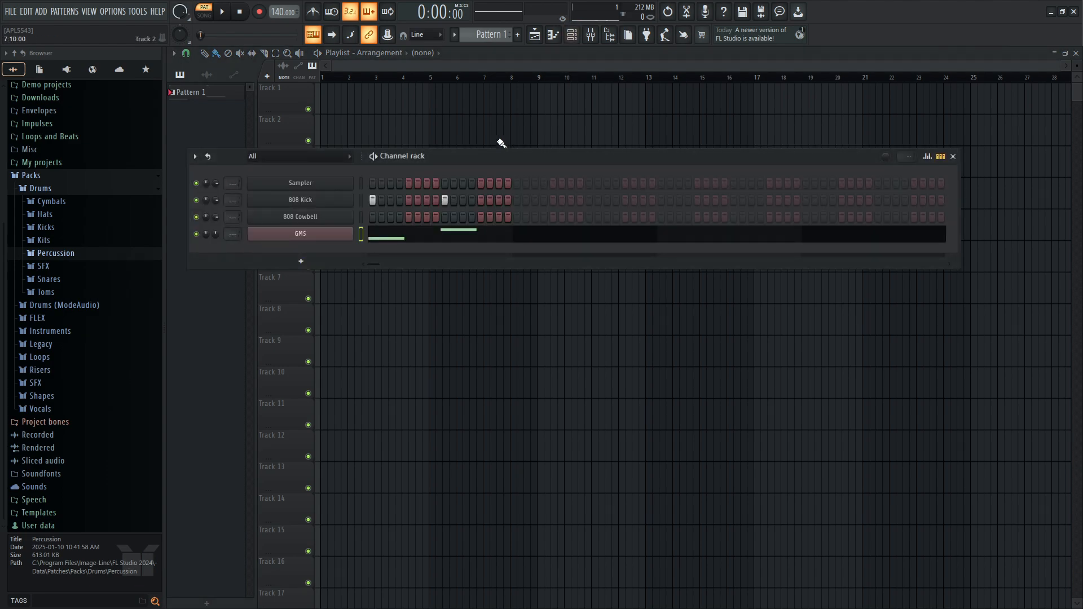
{"action": "left_click_drag", "start_coordinate": [493, 161], "coordinate": [515, 189]}
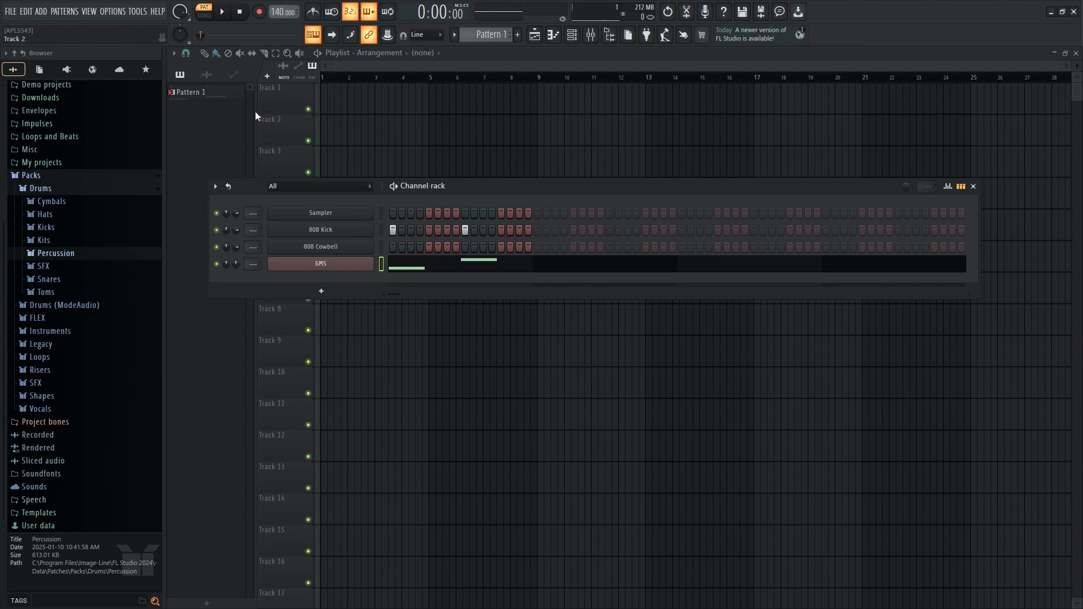
{"action": "left_click", "coordinate": [492, 35]}
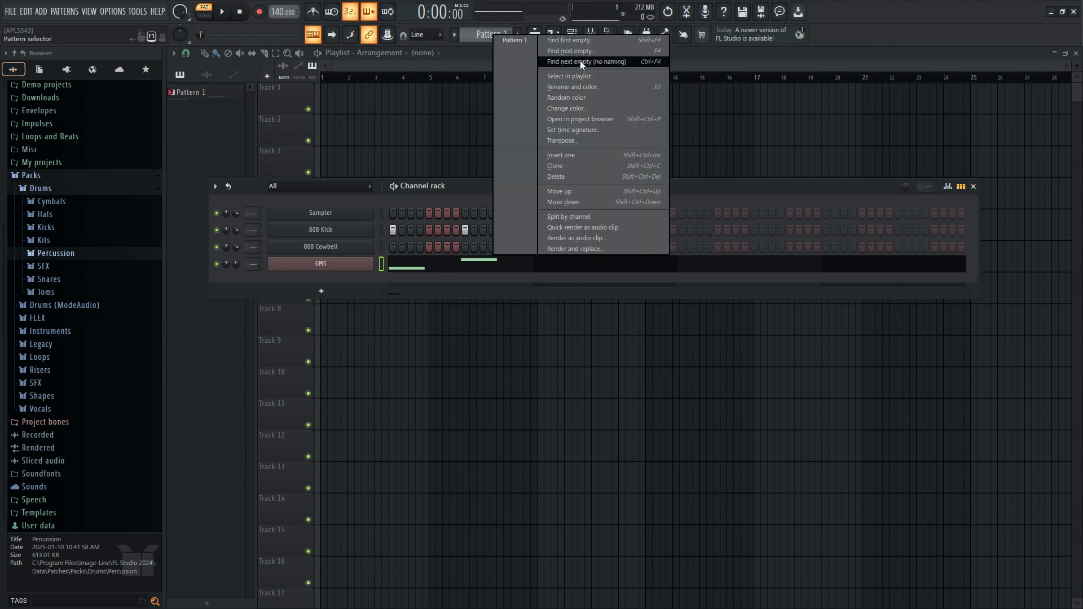
{"action": "left_click", "coordinate": [569, 87]}
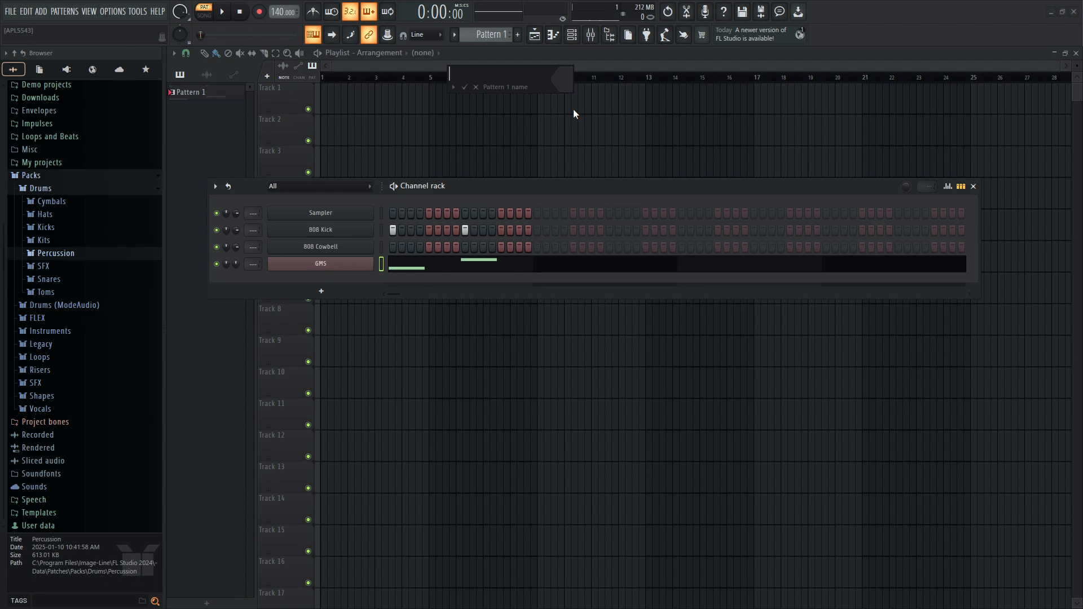
{"action": "type", "text": "dr"}
{"action": "key", "text": "BackSpace"}
{"action": "type", "text": "ummy pattern"}
{"action": "key", "text": "Return"}
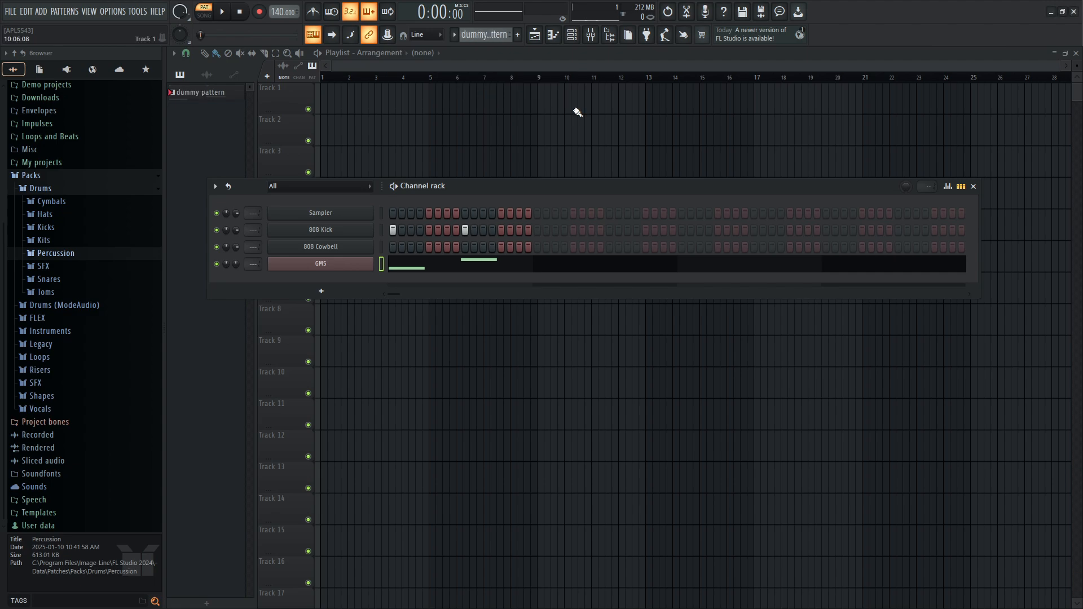
Place the dummy pattern as a clip at bar 1 on Track 1 of the playlist.
{"action": "left_click_drag", "start_coordinate": [208, 92], "coordinate": [247, 122]}
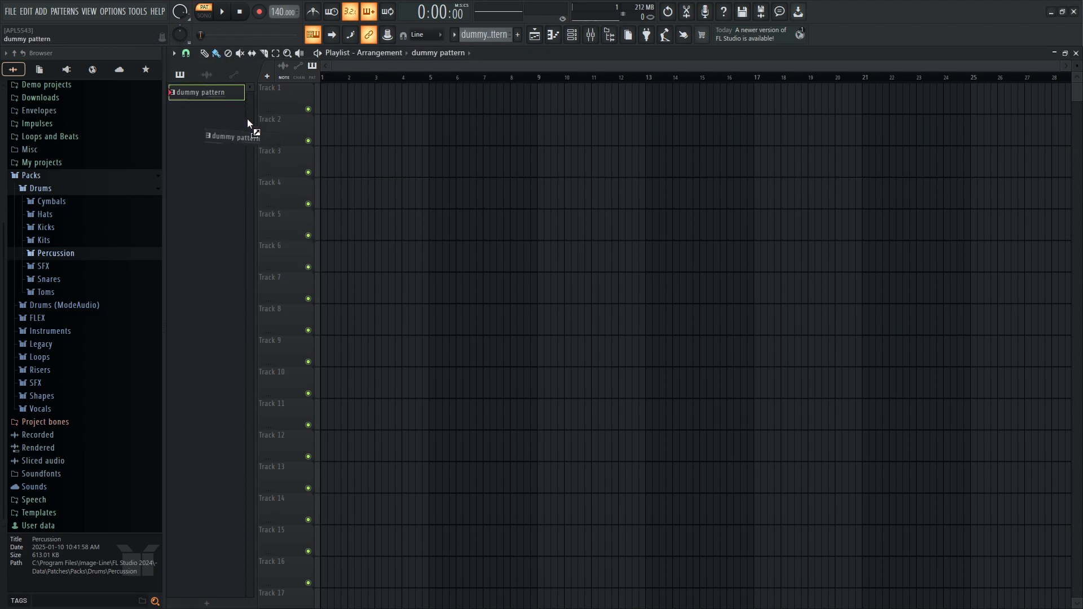
{"action": "left_click_drag", "start_coordinate": [321, 118], "coordinate": [326, 100]}
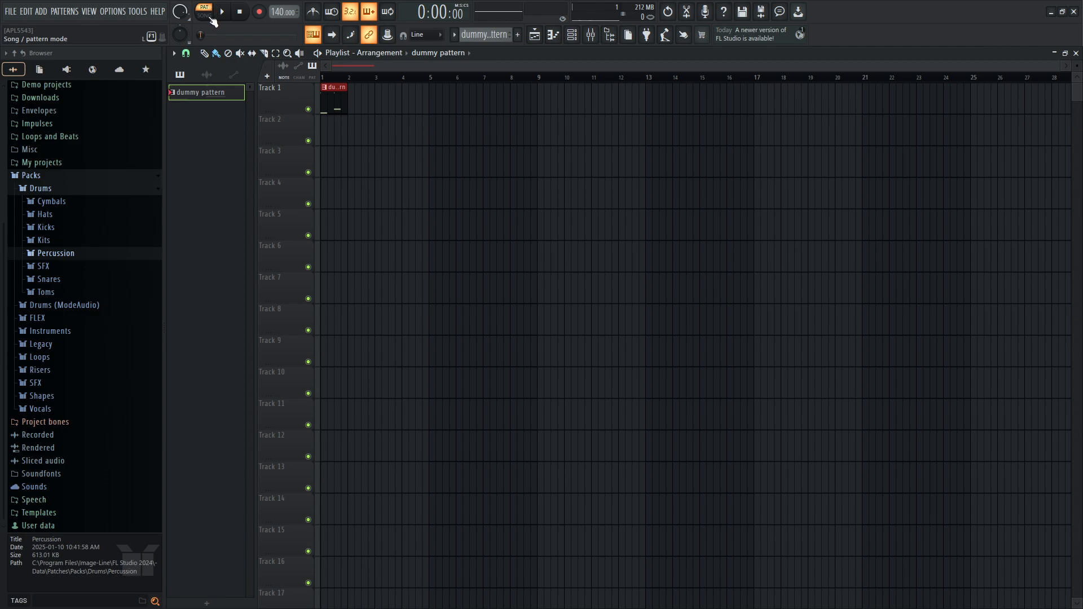
Show the channel rack and play back the dummy pattern briefly in pattern mode.
{"action": "left_click", "coordinate": [571, 35]}
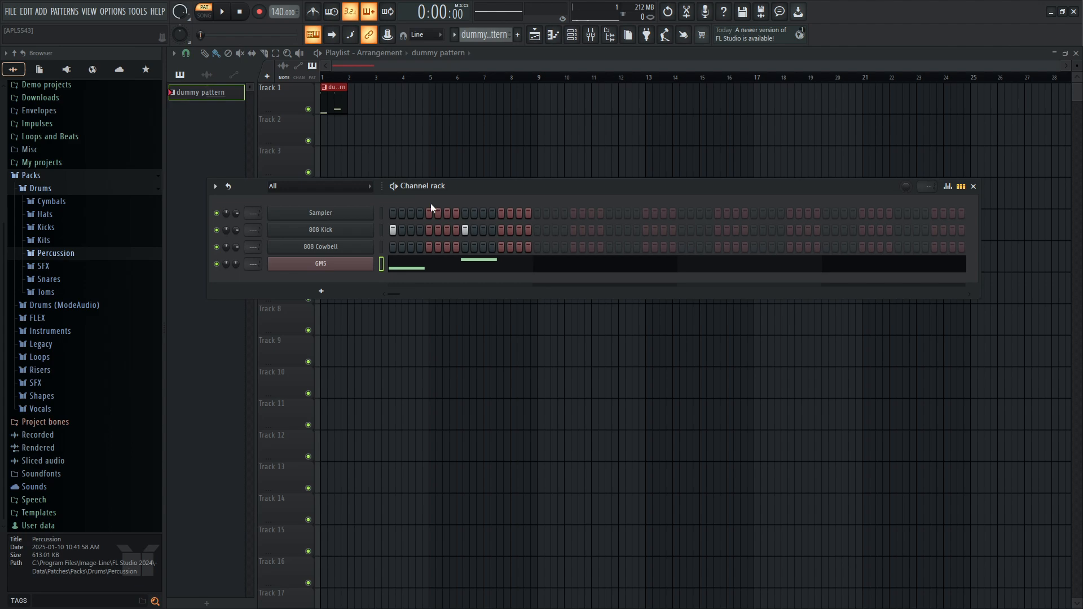
{"action": "left_click", "coordinate": [227, 13]}
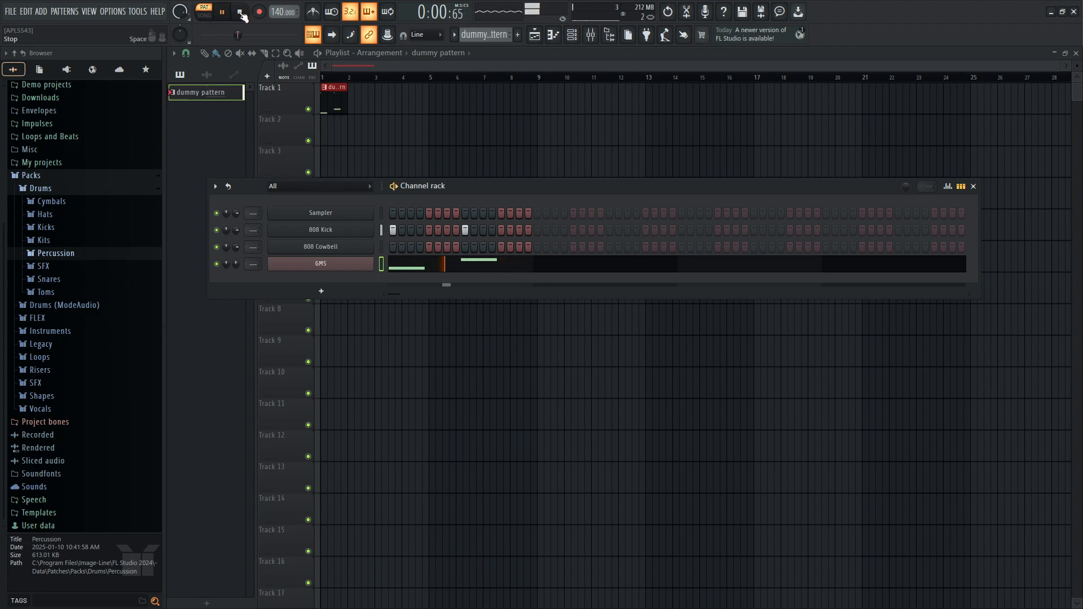
{"action": "left_click", "coordinate": [241, 13]}
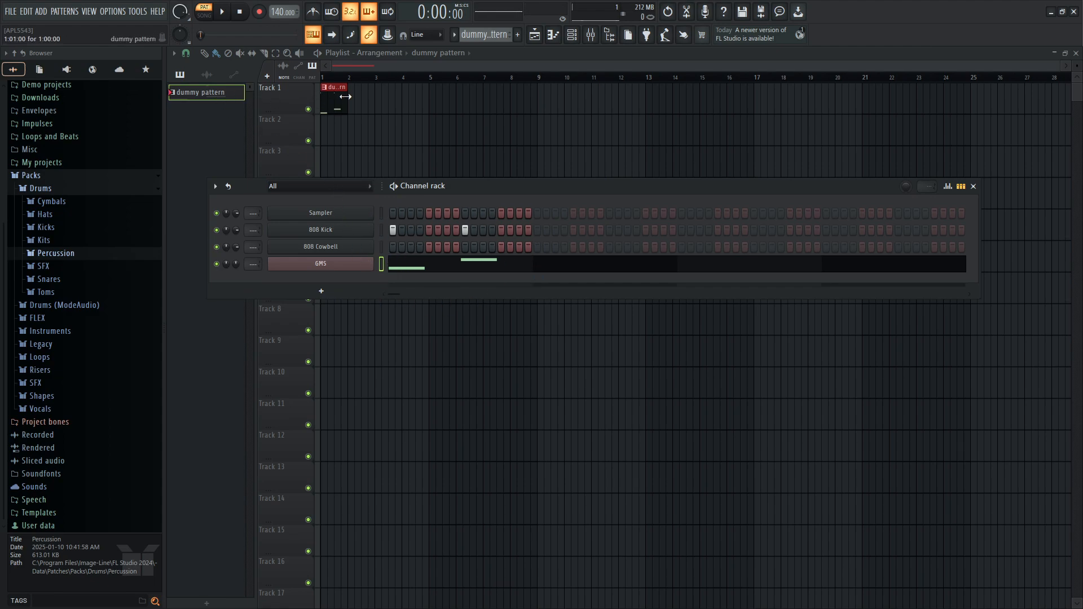
Switch to song mode and place dummy pattern clips at bars 2, 3 and 4 on Track 1 of the playlist.
{"action": "left_click", "coordinate": [207, 16]}
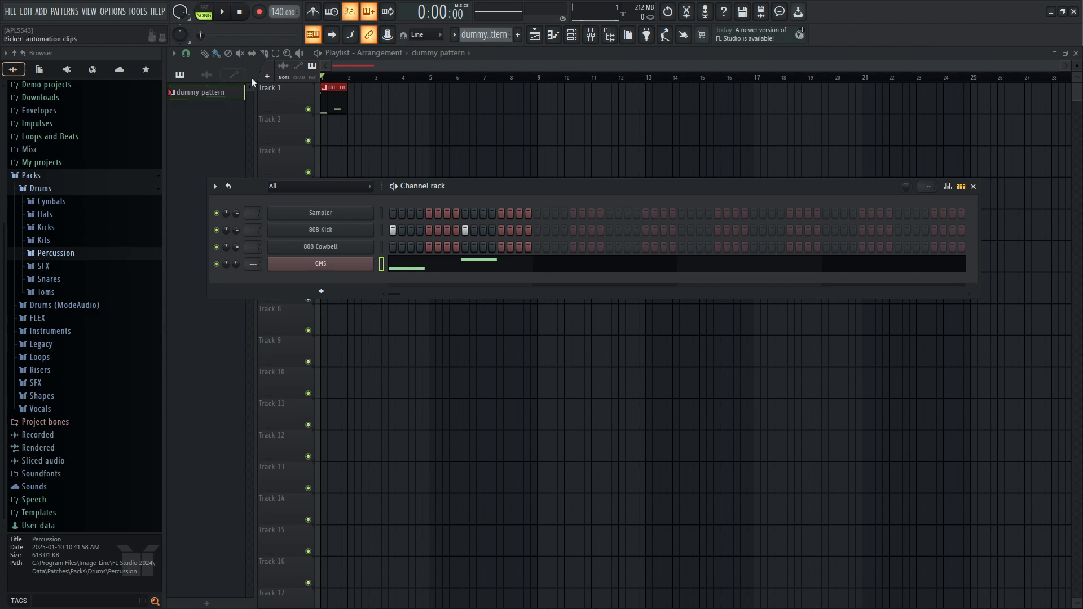
{"action": "left_click", "coordinate": [333, 97]}
{"action": "left_click", "coordinate": [361, 102]}
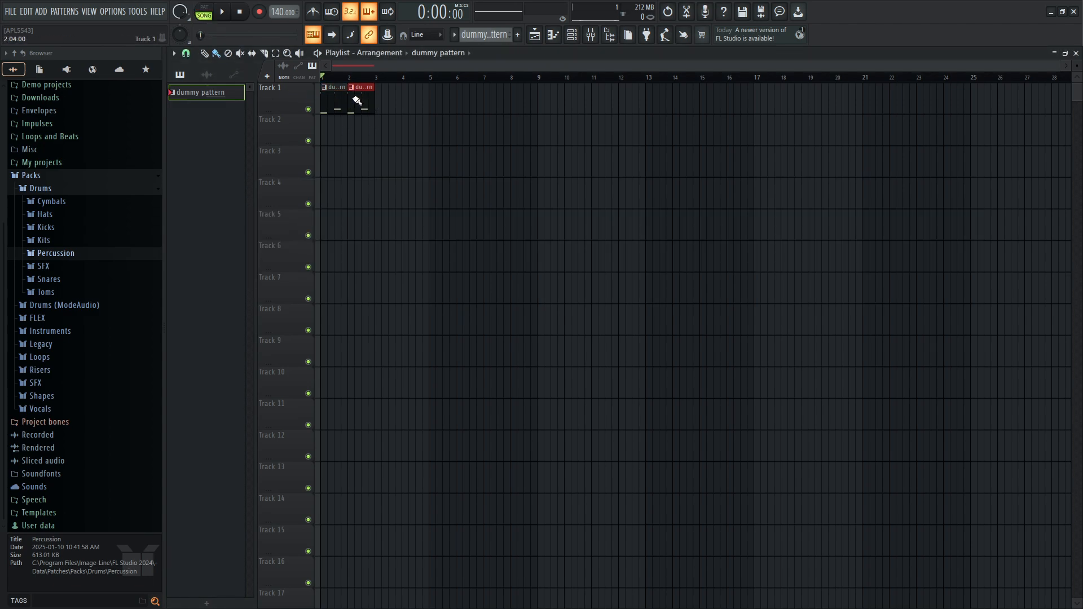
{"action": "left_click", "coordinate": [389, 102]}
{"action": "left_click", "coordinate": [416, 102]}
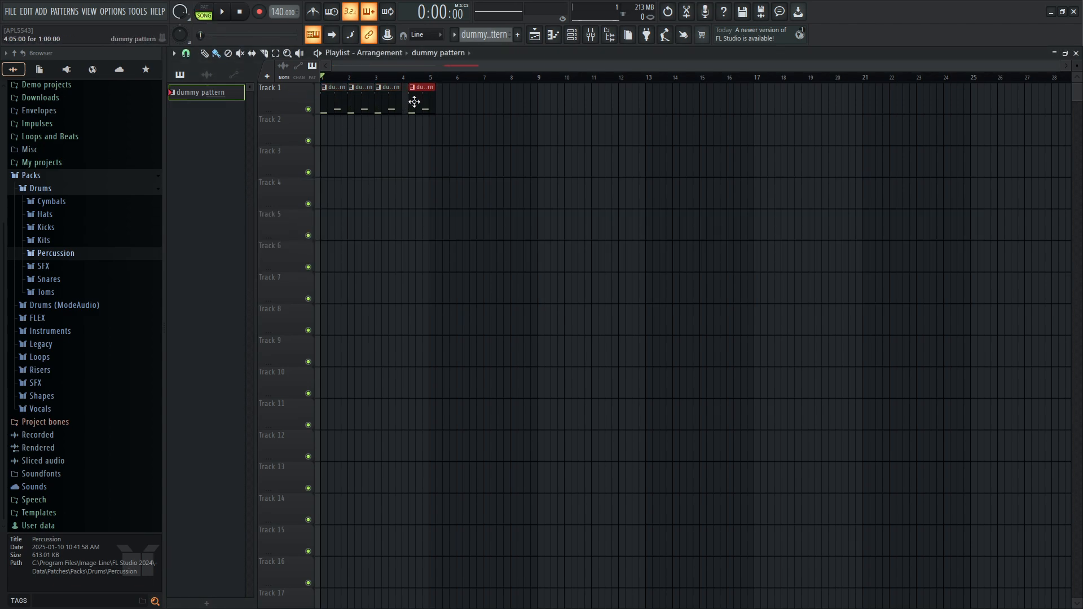
{"action": "left_click_drag", "start_coordinate": [417, 103], "coordinate": [416, 103]}
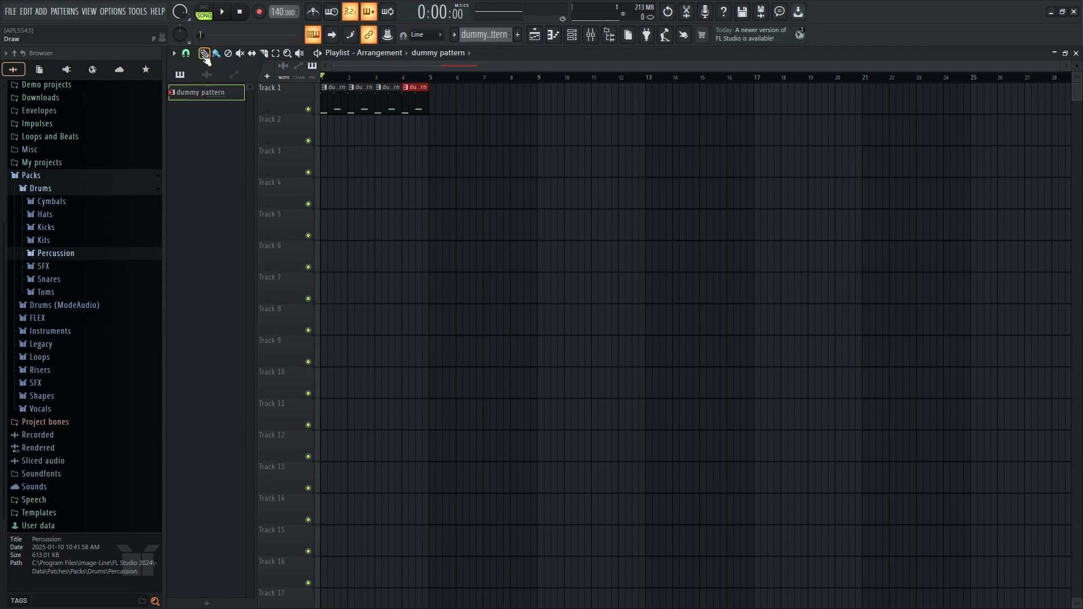
Draw additional dummy pattern clips on Track 2 at bars 5 and 9 and on Track 1 at bar 6.
{"action": "left_click", "coordinate": [429, 131]}
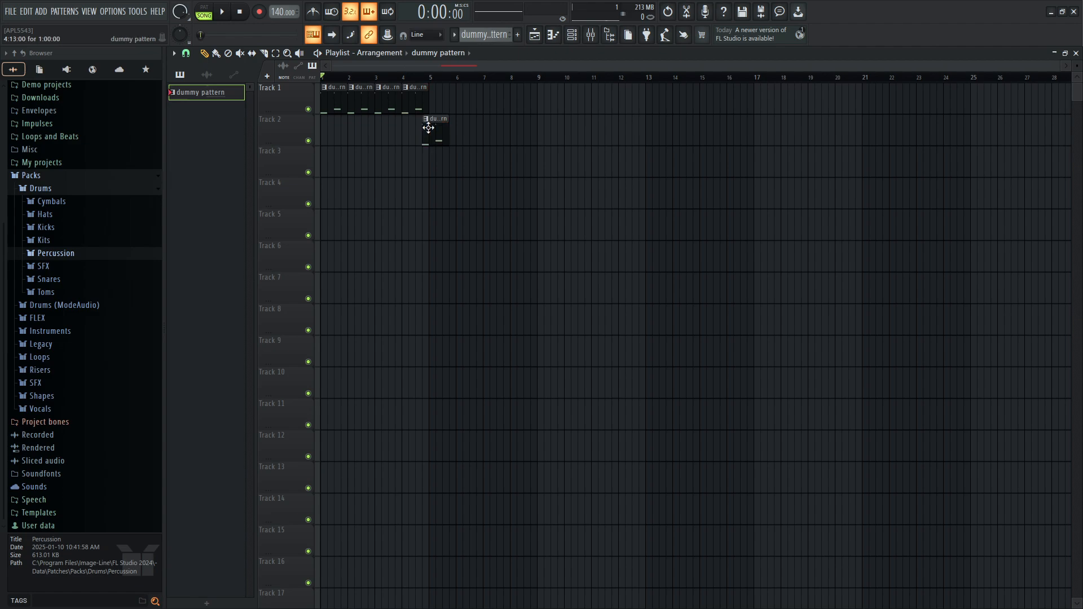
{"action": "left_click", "coordinate": [461, 109]}
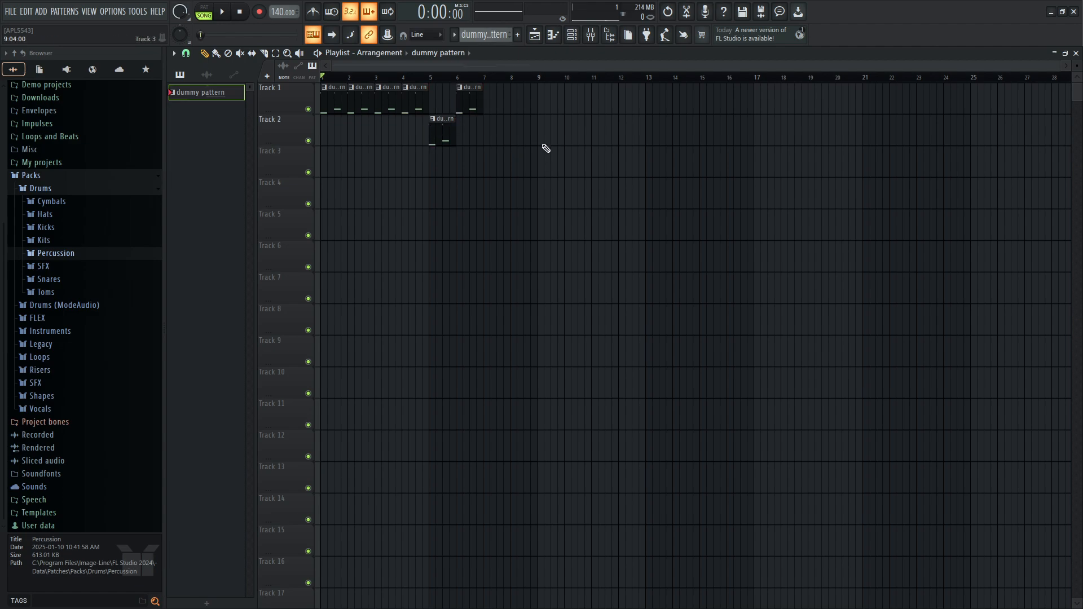
{"action": "left_click", "coordinate": [540, 128]}
Paint a continuous row of dummy pattern clips along Track 3 from bar 2 to bar 19, and erase the whole row.
{"action": "left_click_drag", "start_coordinate": [370, 173], "coordinate": [810, 169]}
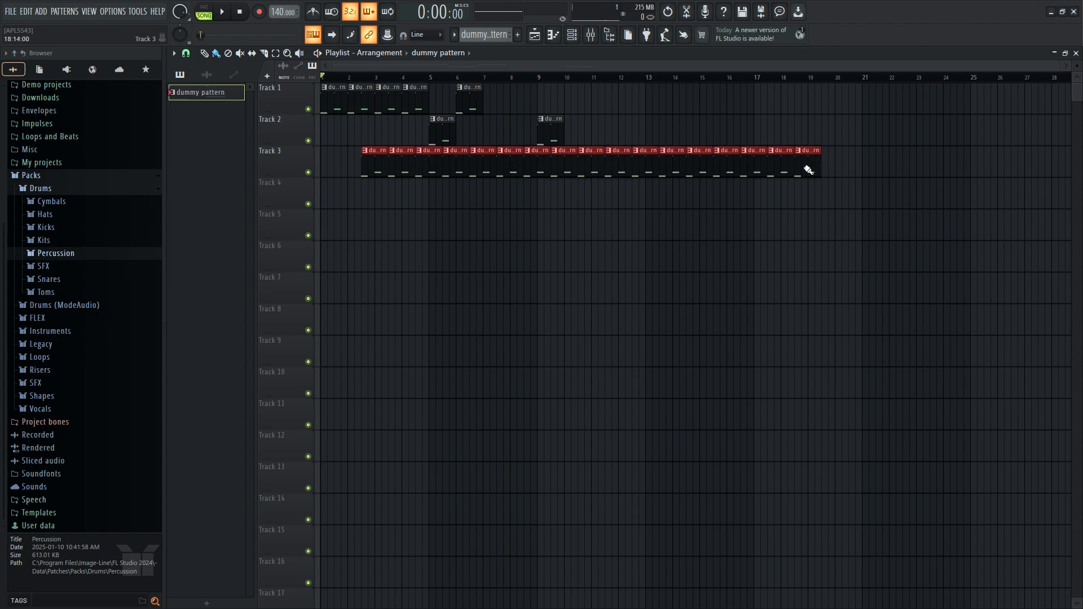
{"action": "right_click", "coordinate": [364, 169]}
{"action": "left_click_drag", "start_coordinate": [428, 170], "coordinate": [813, 169]}
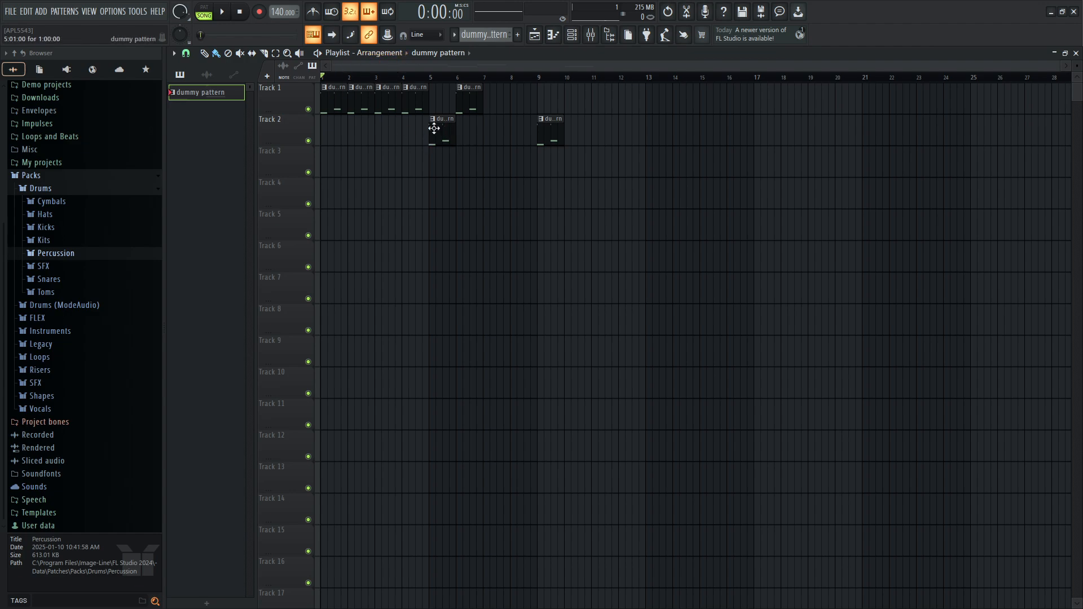
Delete the Track 1 clips at bars 2, 4 and 6, and move the Track 2 clips onto Track 1 at bar 5 and just before bar 7.
{"action": "right_click", "coordinate": [356, 99]}
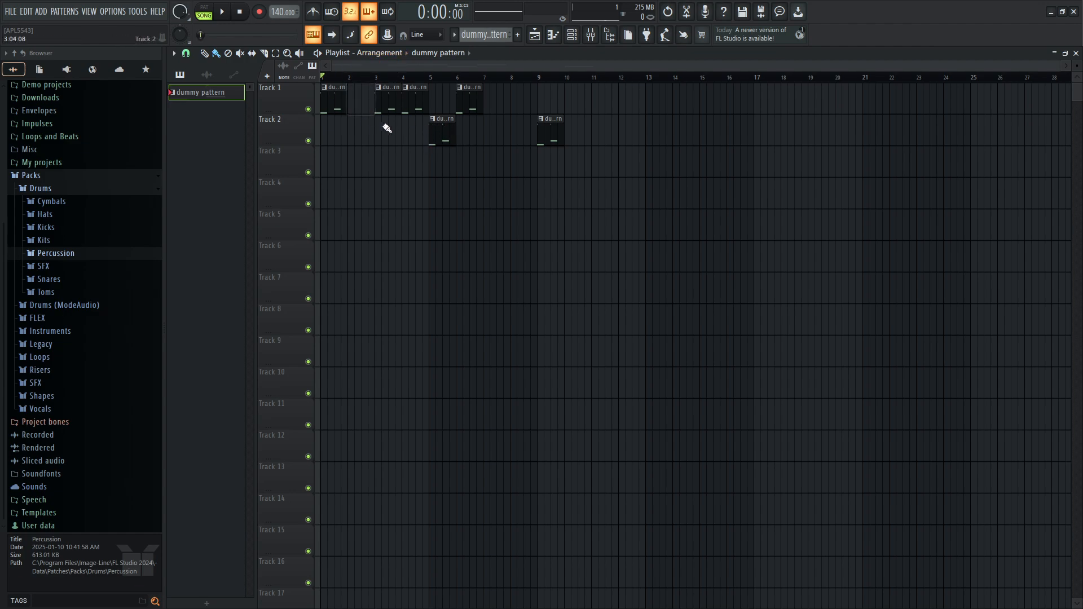
{"action": "right_click", "coordinate": [412, 104]}
{"action": "left_click_drag", "start_coordinate": [444, 133], "coordinate": [443, 102]}
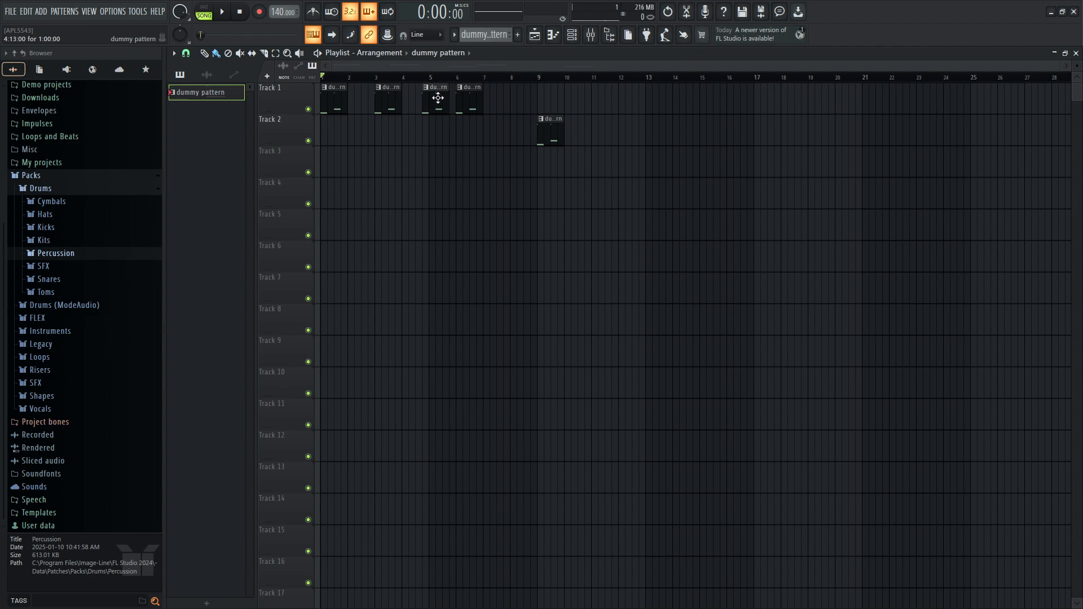
{"action": "right_click", "coordinate": [470, 101]}
{"action": "left_click_drag", "start_coordinate": [552, 129], "coordinate": [491, 99]}
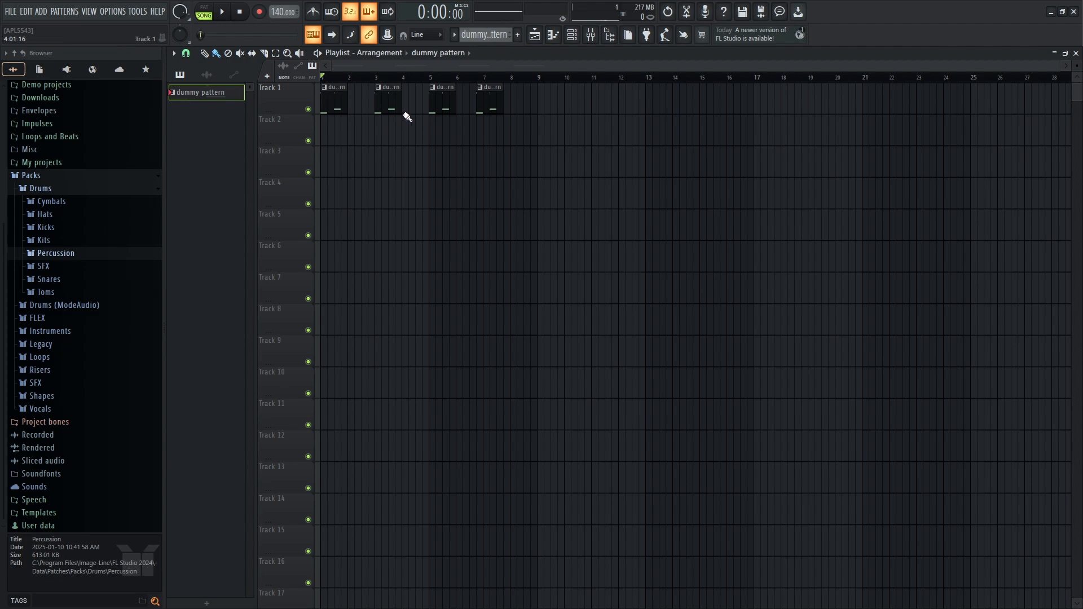
Play the four dummy pattern clips on Track 1 in song mode, and stop playback to return to the start.
{"action": "left_click", "coordinate": [225, 21]}
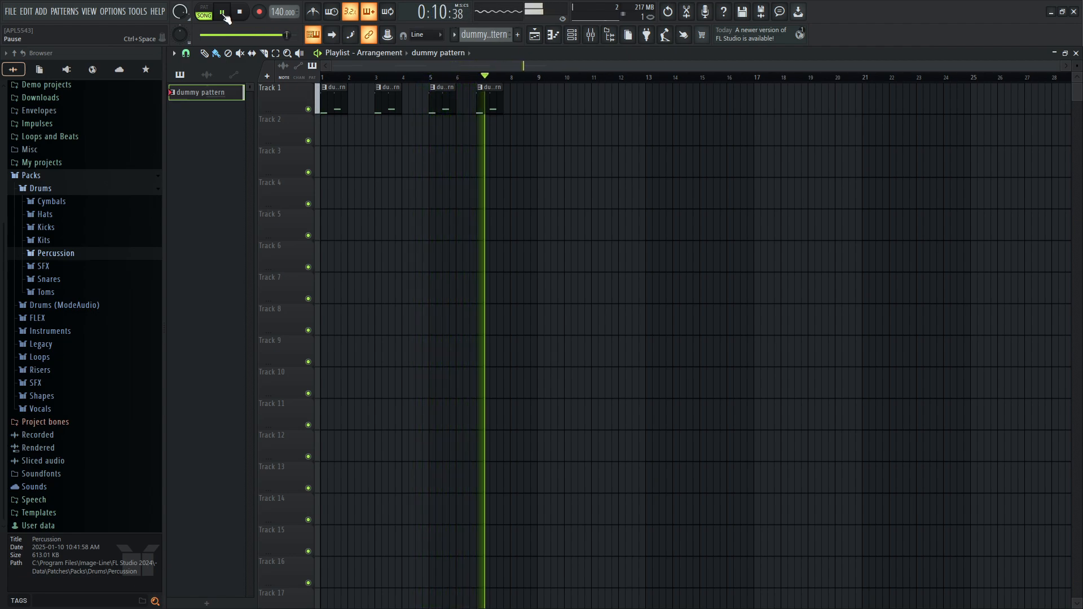
{"action": "left_click", "coordinate": [223, 14]}
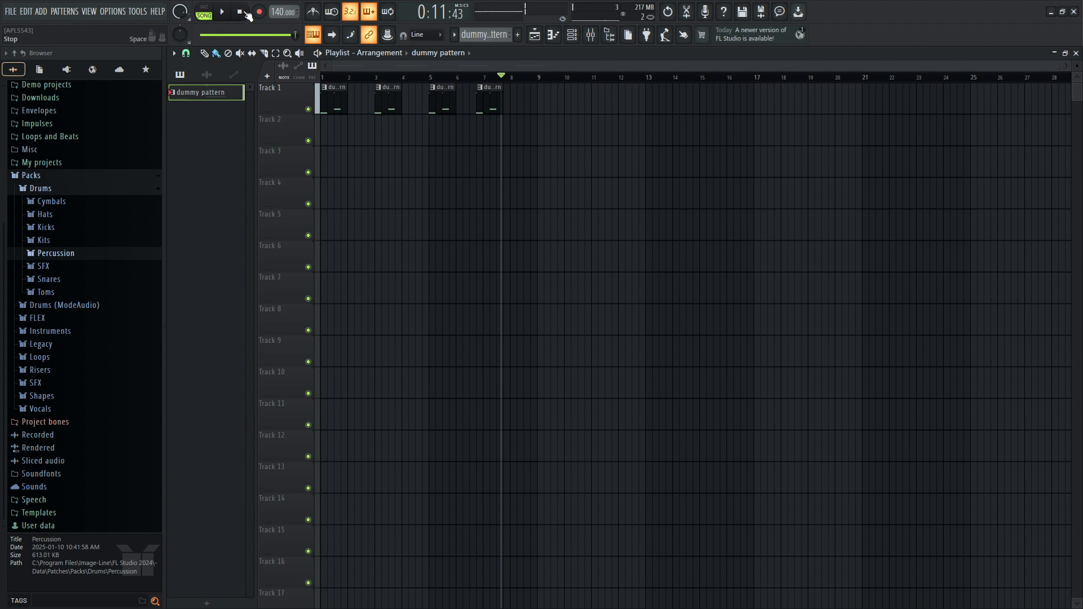
{"action": "left_click", "coordinate": [240, 12]}
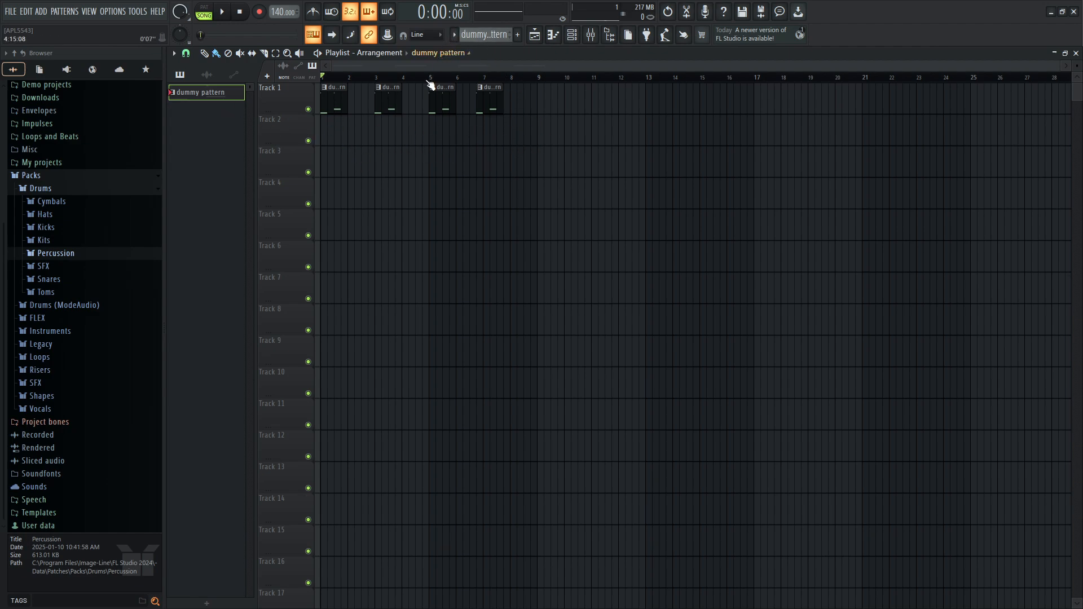
Add a pattern named "pat 2" with 808 Kick on steps 1, 5, 9 and 13 and 808 Cowbell on steps 5 and 13.
{"action": "left_click", "coordinate": [519, 35]}
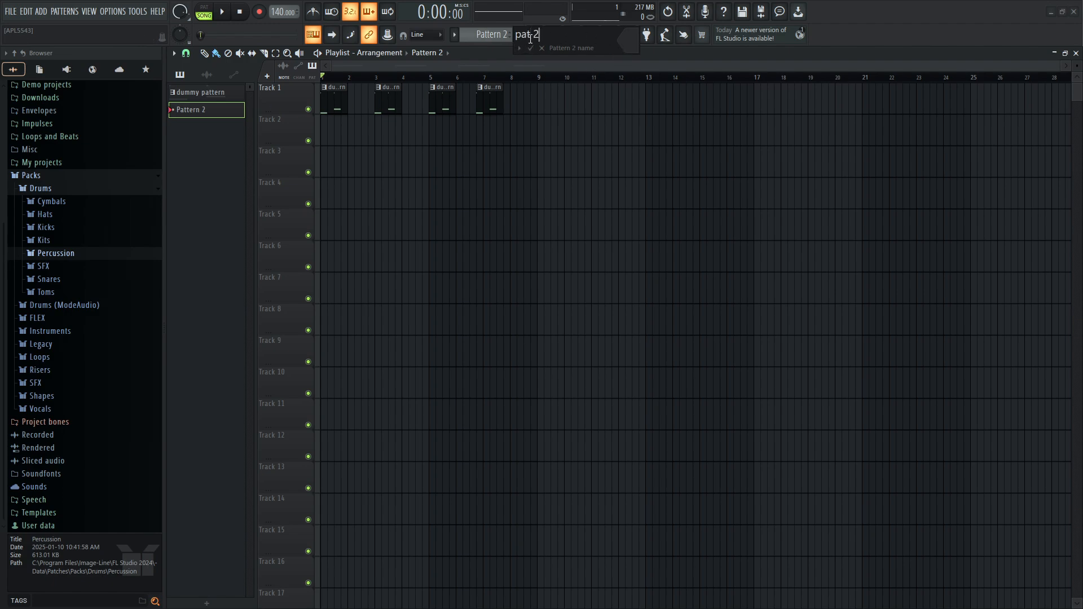
{"action": "key", "text": "Return"}
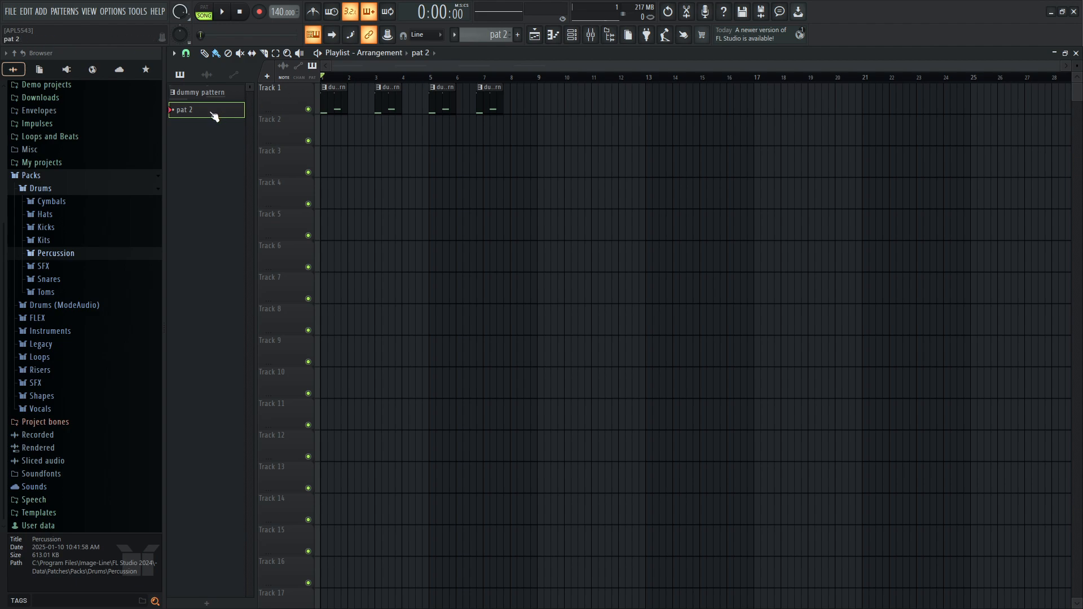
{"action": "left_click", "coordinate": [572, 40]}
{"action": "left_click_drag", "start_coordinate": [546, 183], "coordinate": [558, 179]}
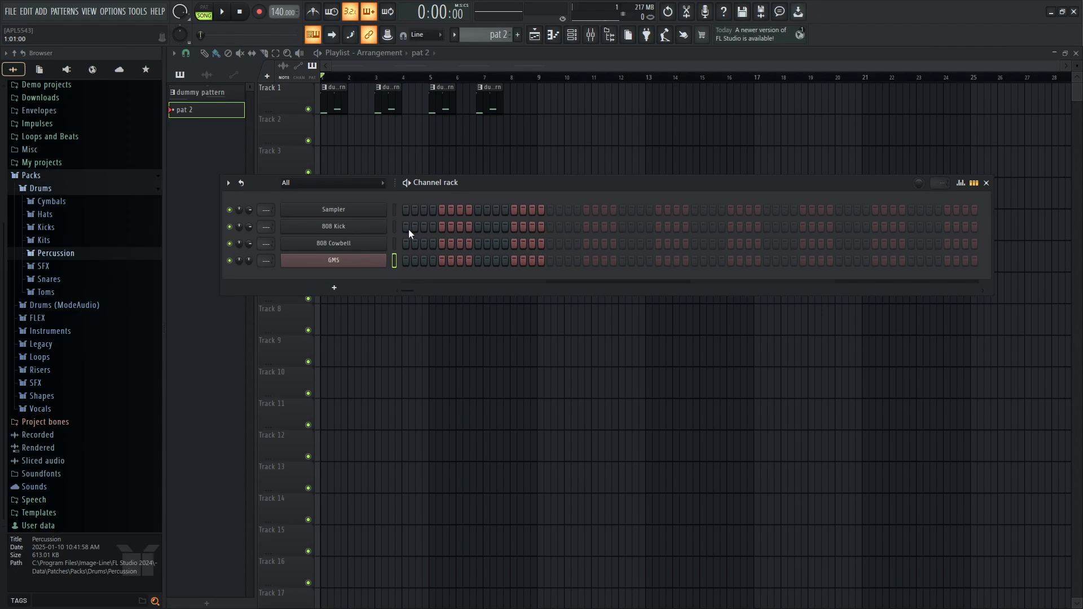
{"action": "left_click", "coordinate": [442, 228]}
{"action": "left_click", "coordinate": [443, 244]}
Switch to pattern mode and play back pat 2 briefly.
{"action": "left_click", "coordinate": [206, 10]}
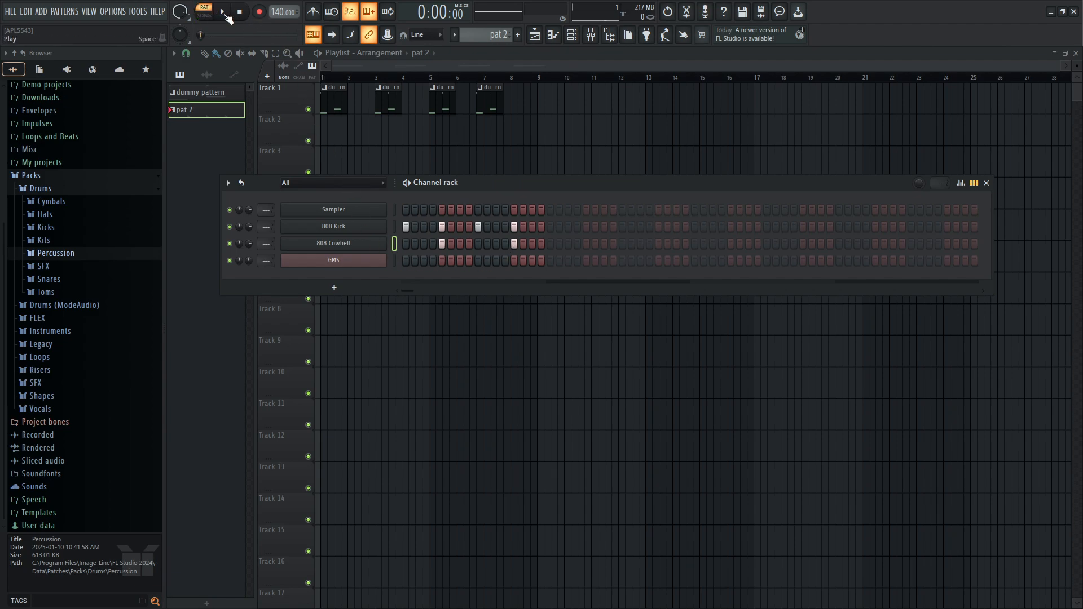
{"action": "left_click", "coordinate": [224, 14]}
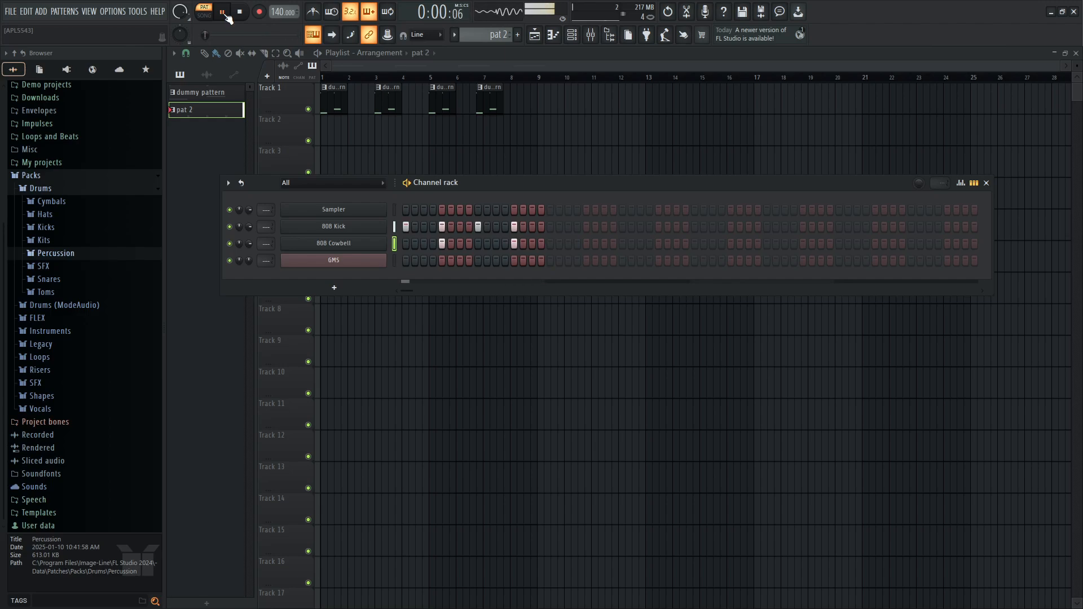
{"action": "left_click", "coordinate": [241, 13]}
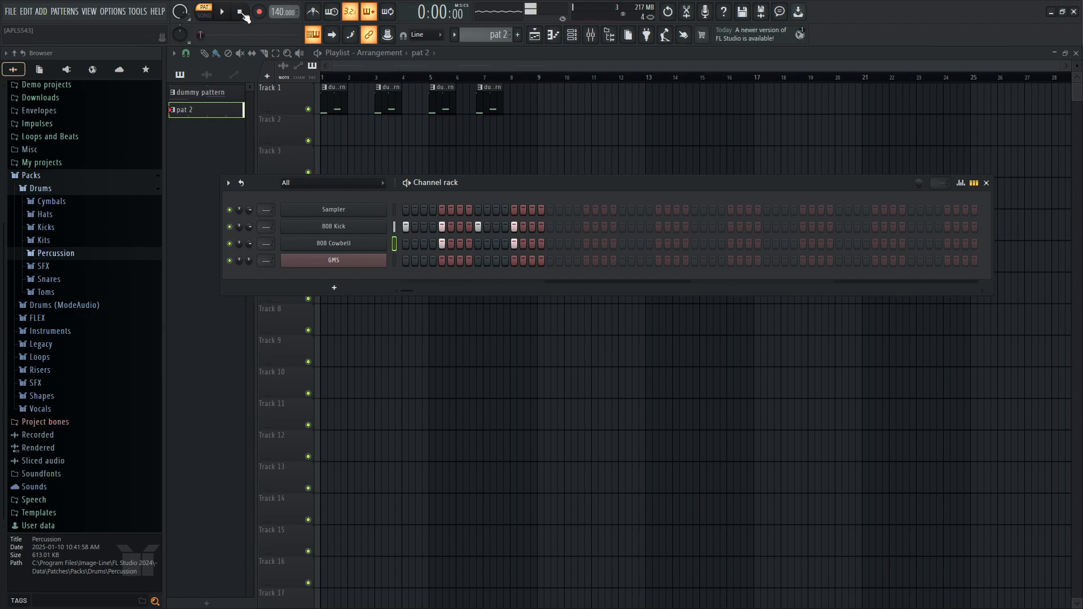
Place pat 2 clips on Track 2 at bars 2, 4 and 6, and move the last dummy pattern clip to bar 7.
{"action": "left_click", "coordinate": [202, 115]}
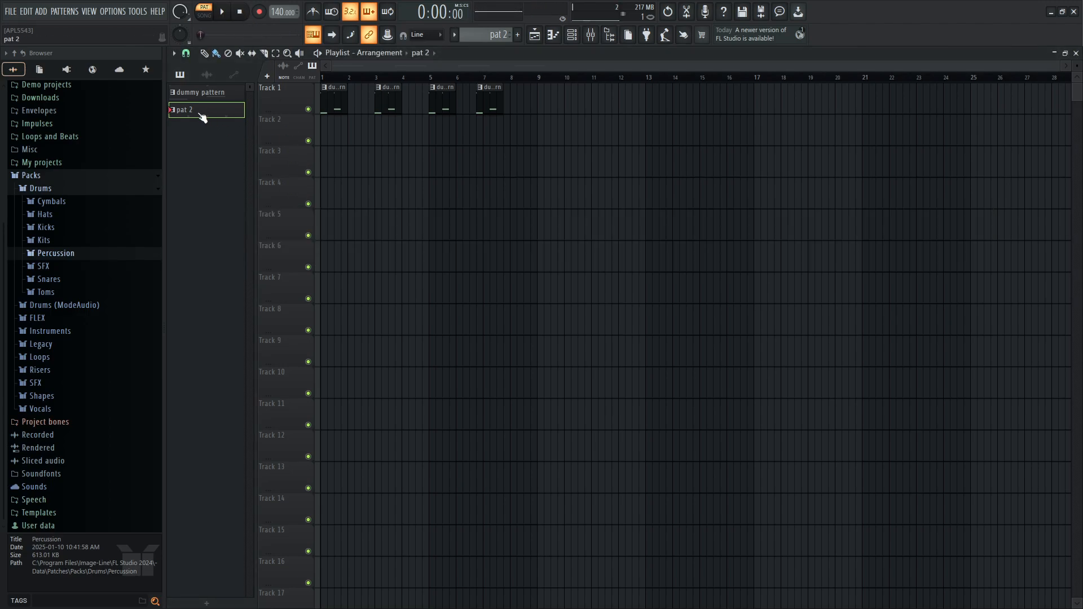
{"action": "left_click_drag", "start_coordinate": [232, 129], "coordinate": [355, 129]}
{"action": "left_click", "coordinate": [405, 129]}
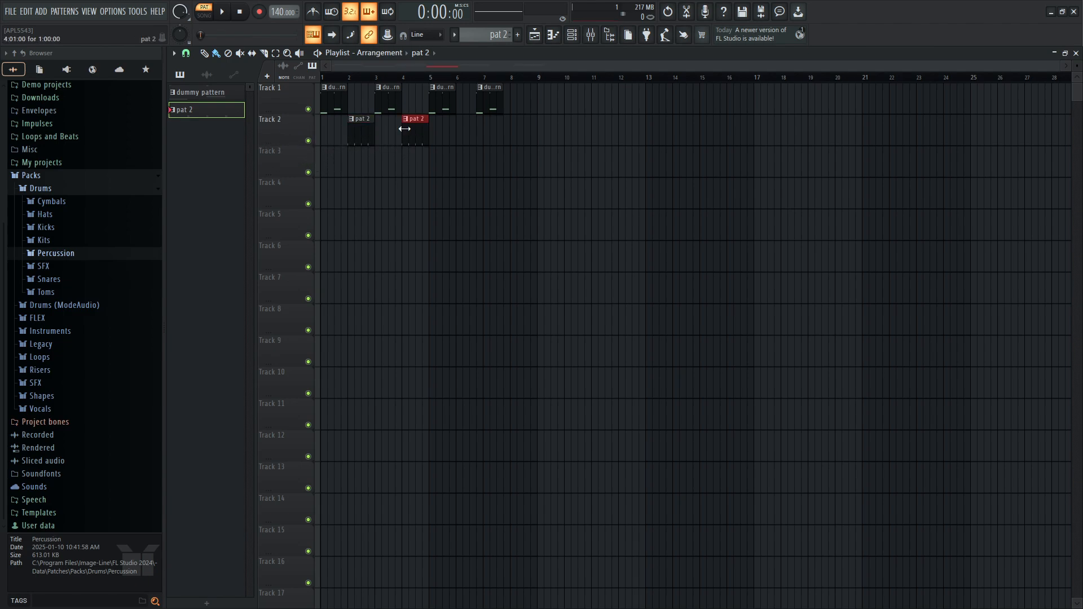
{"action": "left_click", "coordinate": [465, 132]}
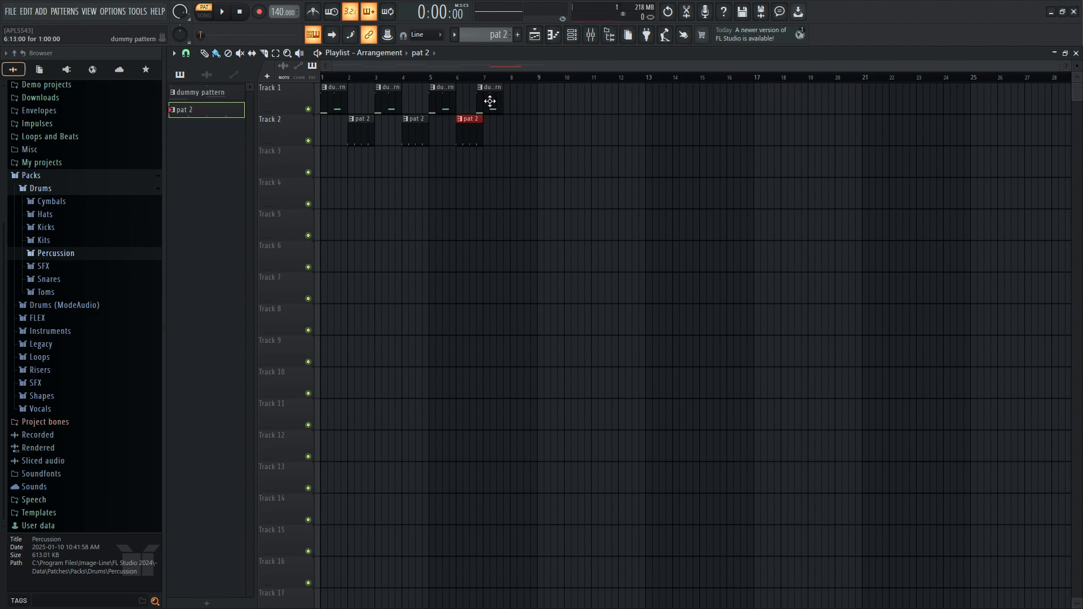
{"action": "left_click_drag", "start_coordinate": [490, 101], "coordinate": [496, 100]}
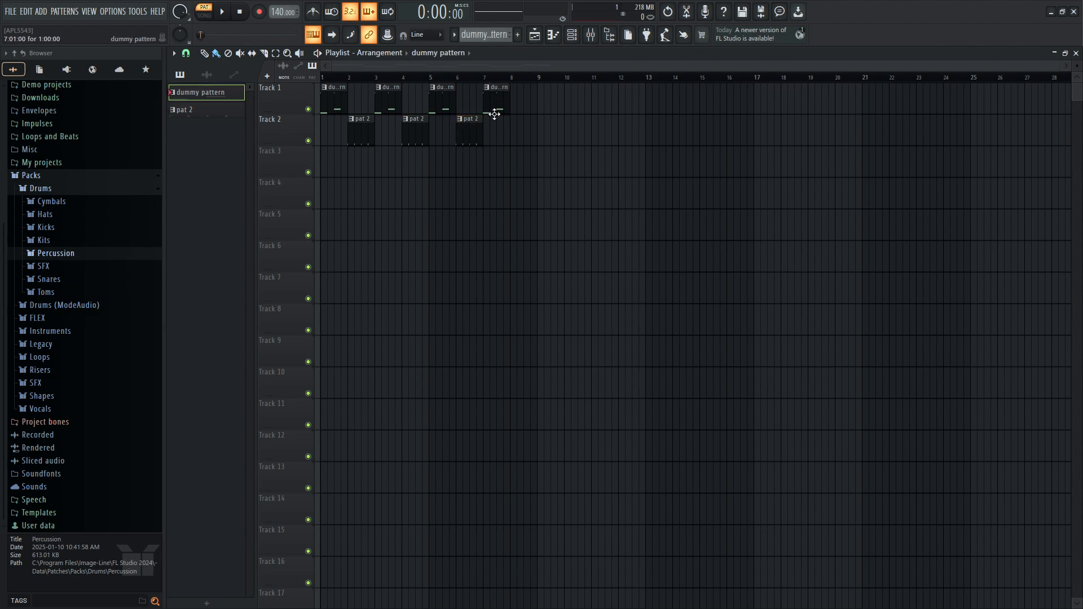
Switch to song mode and briefly play the arrangement of alternating dummy pattern and pat 2 clips.
{"action": "left_click", "coordinate": [205, 15]}
{"action": "key", "text": "space"}
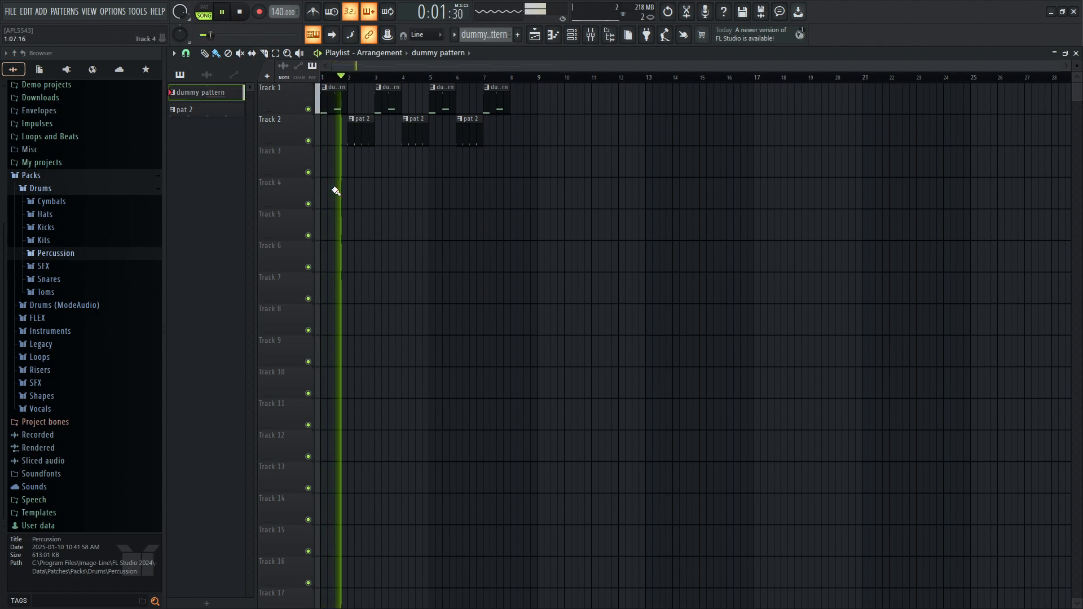
{"action": "key", "text": "space"}
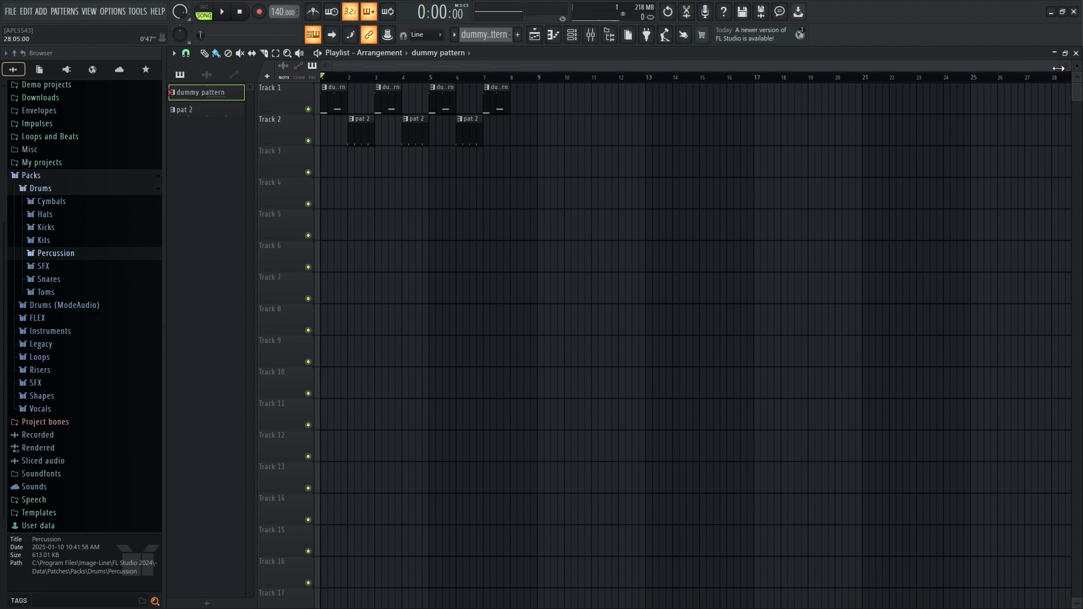
Zoom the playlist in horizontally until about nine bars fill the view, and increase the track height.
{"action": "left_click_drag", "start_coordinate": [1059, 69], "coordinate": [615, 72]}
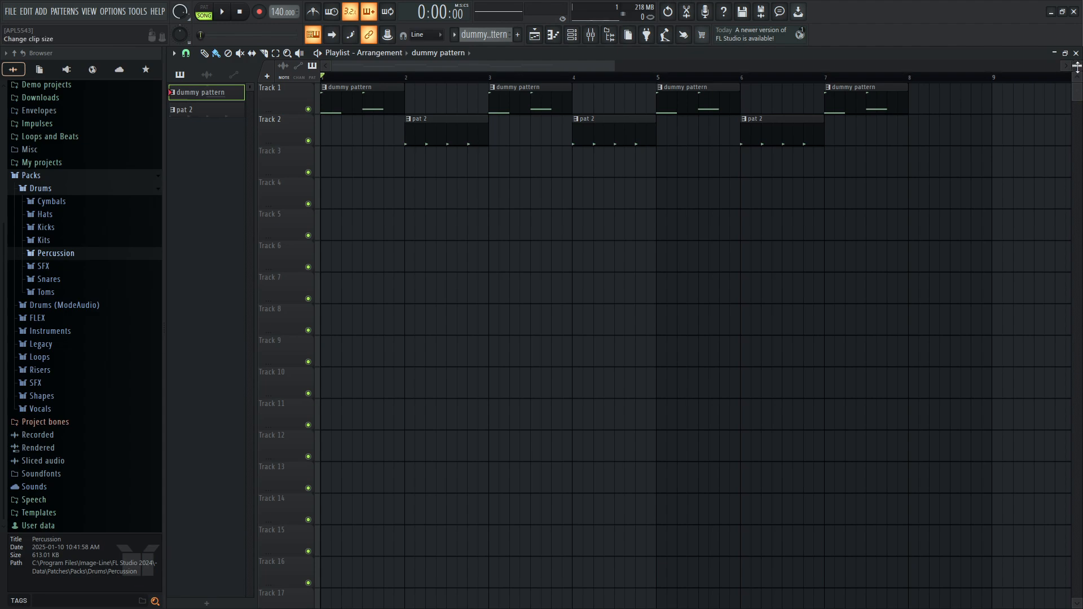
{"action": "mouse_move", "coordinate": [1078, 66]}
{"action": "left_mouse_down"}
{"action": "mouse_move", "coordinate": [1077, 43]}
{"action": "mouse_move", "coordinate": [1077, 76]}
{"action": "mouse_move", "coordinate": [1077, 41]}
{"action": "mouse_move", "coordinate": [1077, 56]}
{"action": "left_mouse_up"}
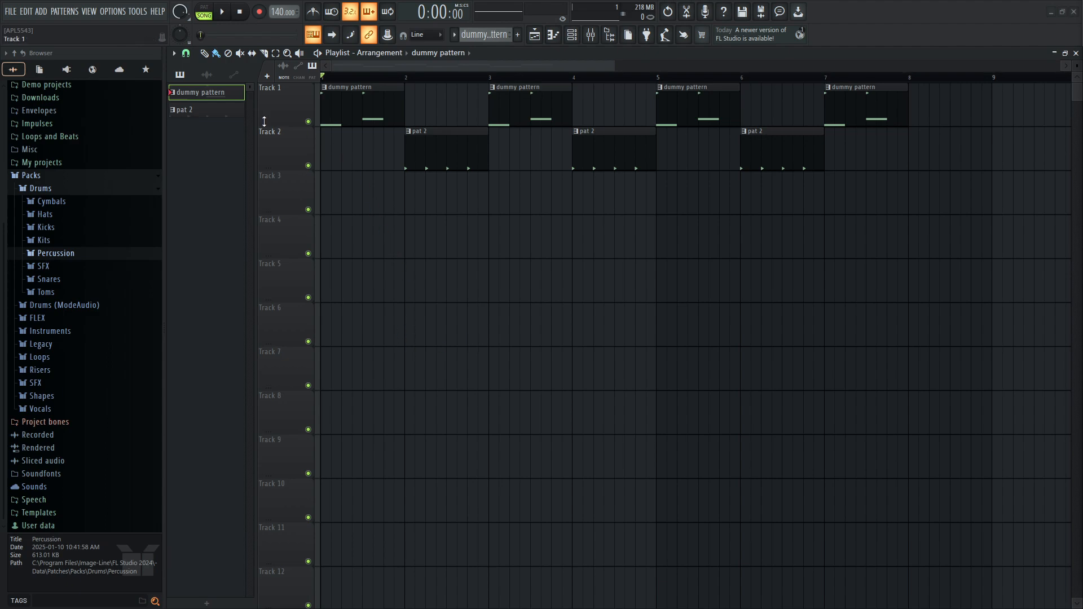
Start a new project from the Empty template without saving the changes to untitled.flp.
{"action": "left_click", "coordinate": [12, 11]}
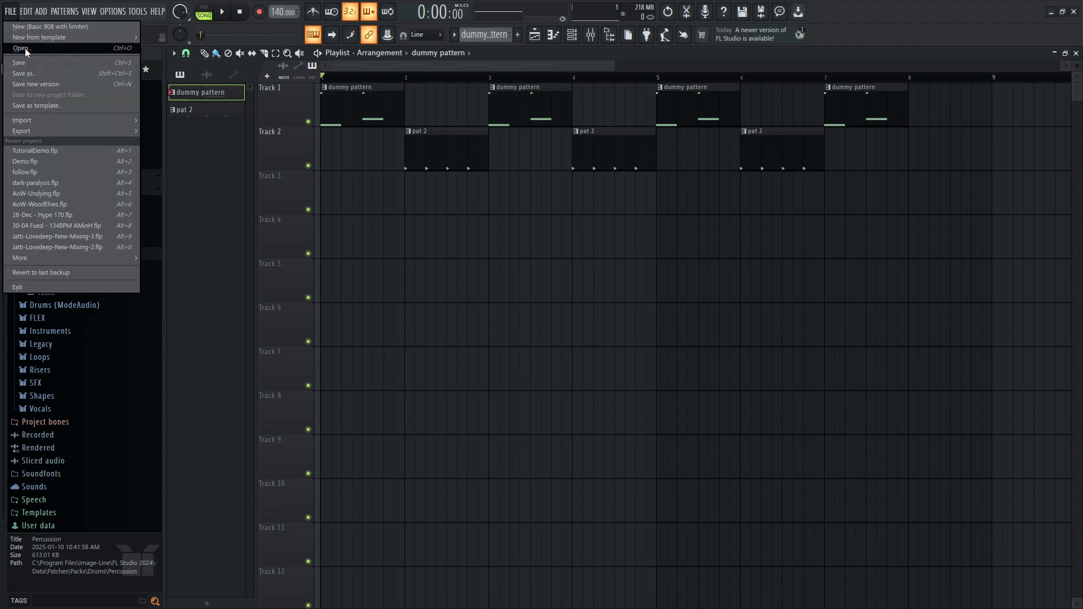
{"action": "mouse_move", "coordinate": [33, 40]}
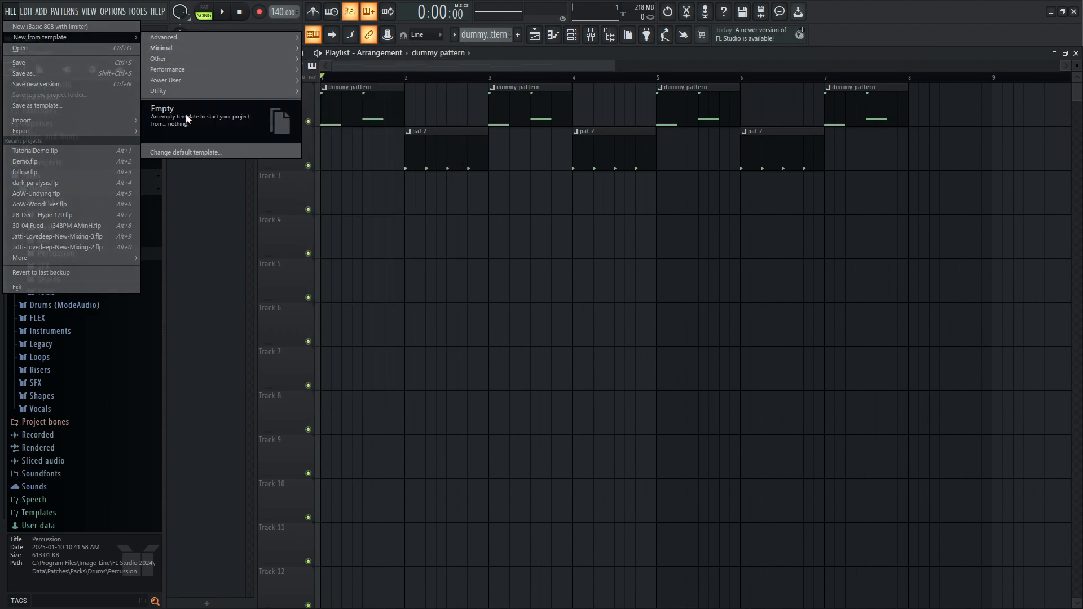
{"action": "left_click", "coordinate": [188, 118]}
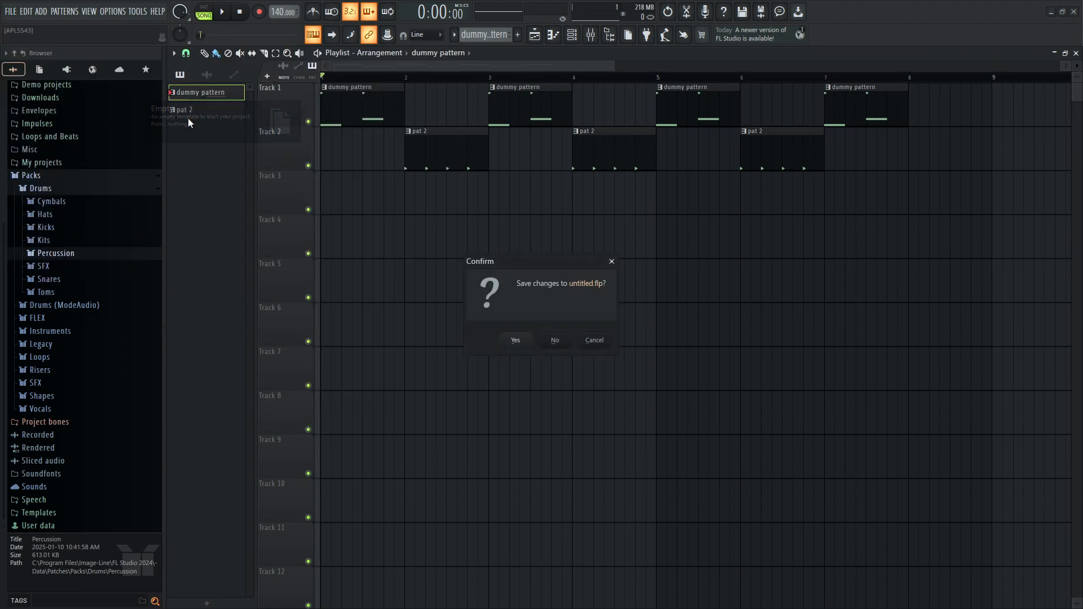
{"action": "left_click", "coordinate": [556, 341]}
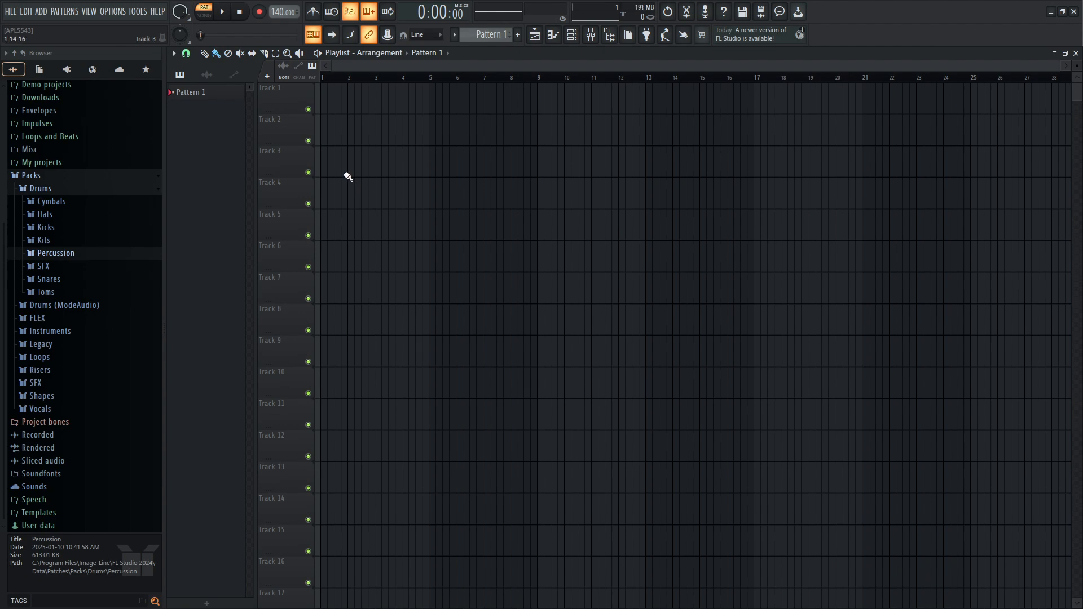
Save the empty project as Project_Demo in a new project folder of its own.
{"action": "left_click", "coordinate": [11, 12]}
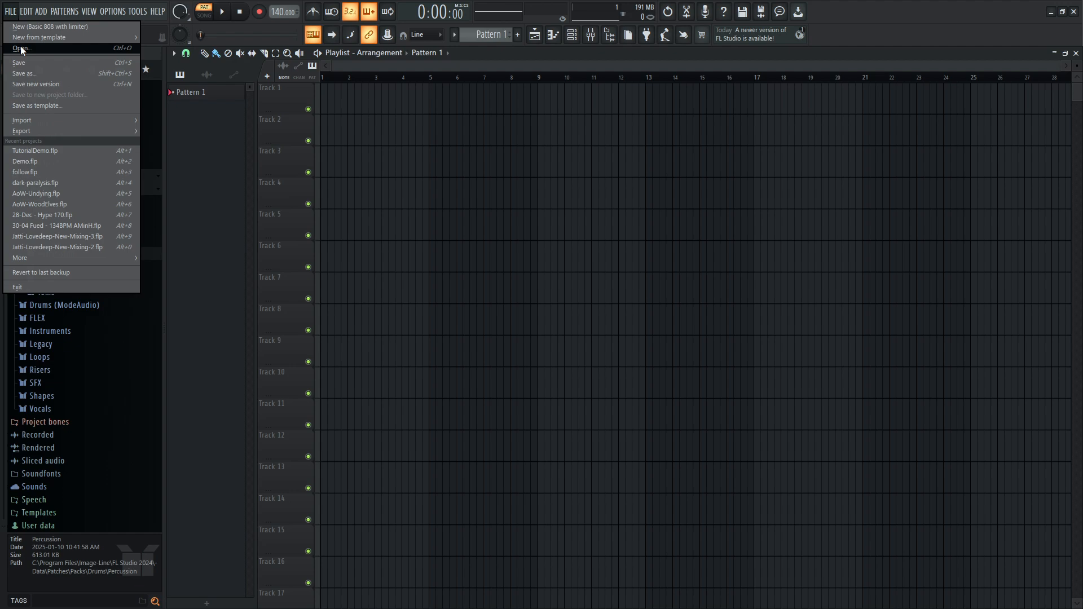
{"action": "left_click", "coordinate": [33, 76]}
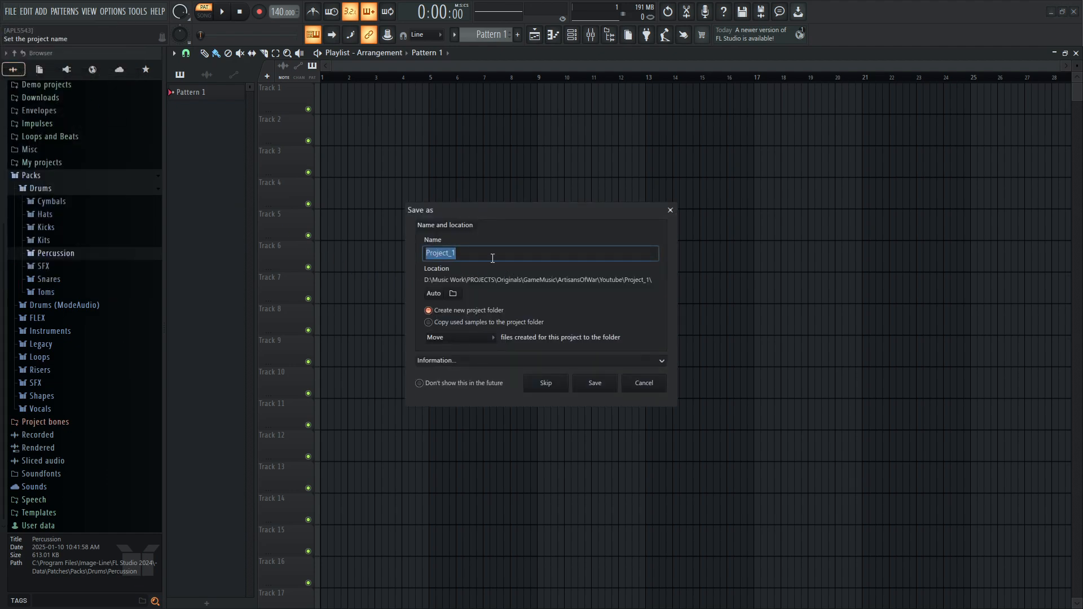
{"action": "left_click", "coordinate": [484, 255]}
{"action": "type", "text": "Demo"}
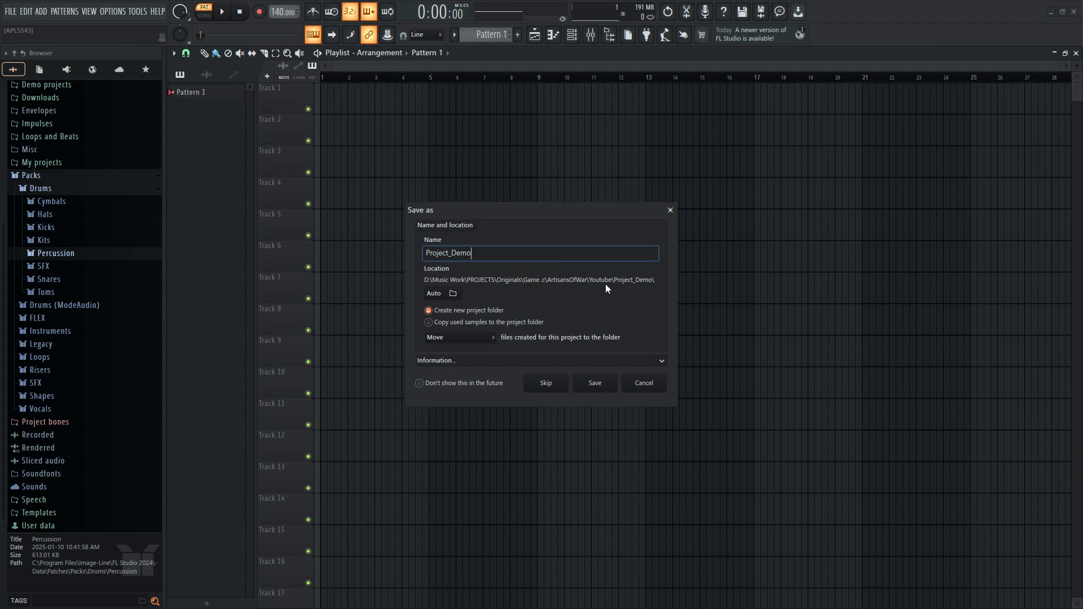
{"action": "left_click", "coordinate": [595, 383]}
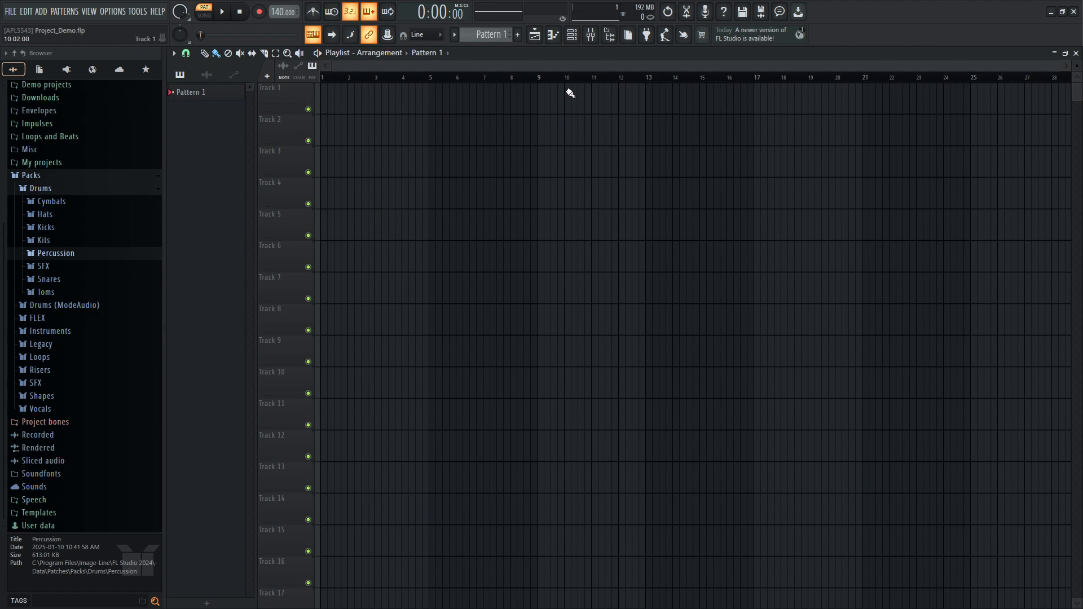
Show the channel rack and add a Sakura synth channel to it.
{"action": "left_click", "coordinate": [580, 42]}
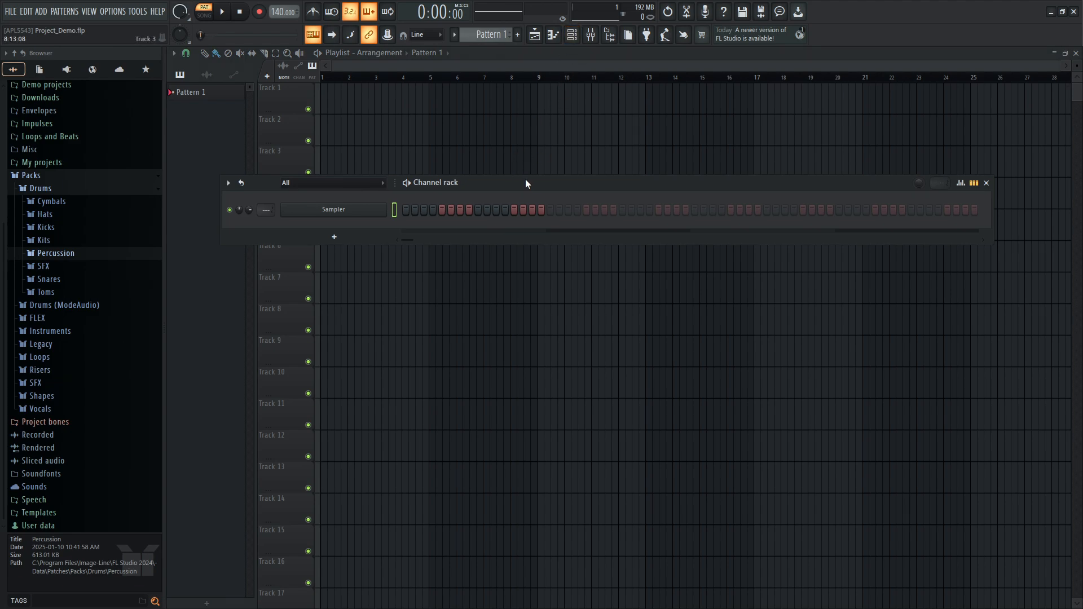
{"action": "left_click_drag", "start_coordinate": [526, 180], "coordinate": [519, 206]}
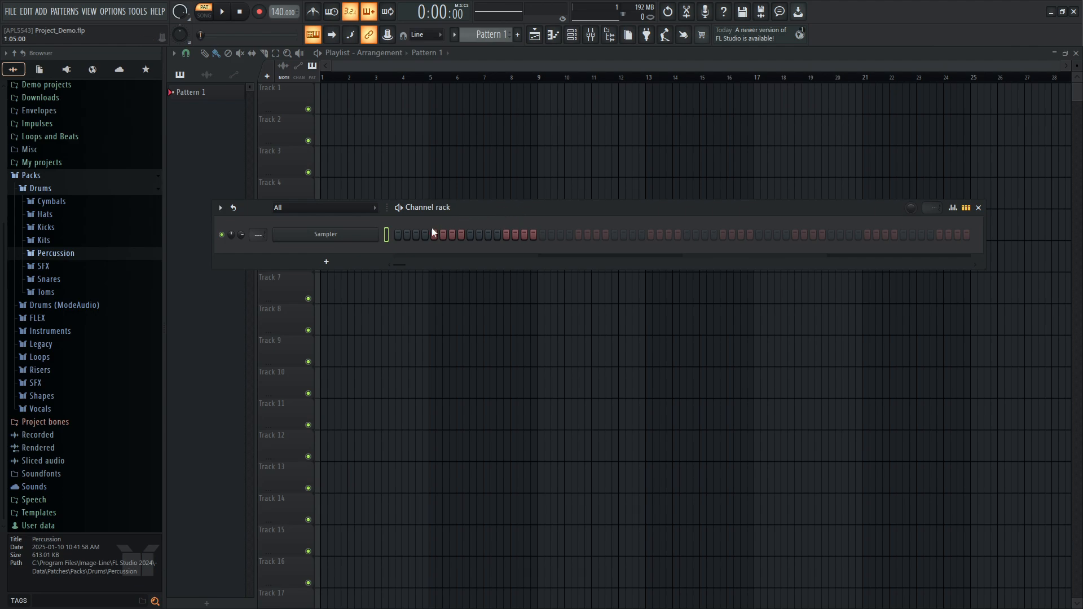
{"action": "left_click", "coordinate": [327, 263]}
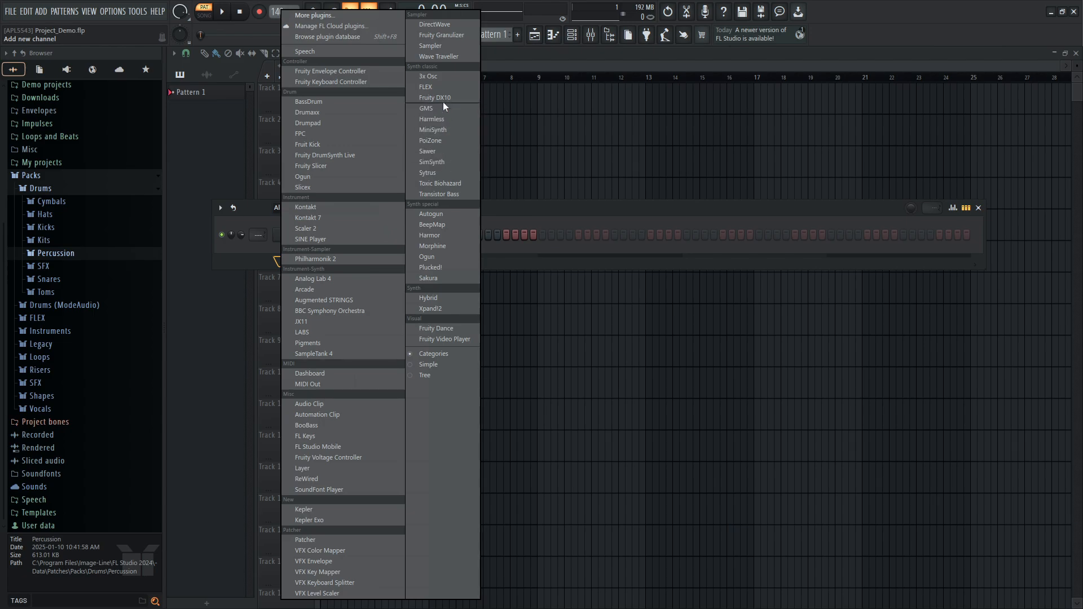
{"action": "left_click", "coordinate": [439, 278]}
{"action": "left_click_drag", "start_coordinate": [429, 107], "coordinate": [472, 134]}
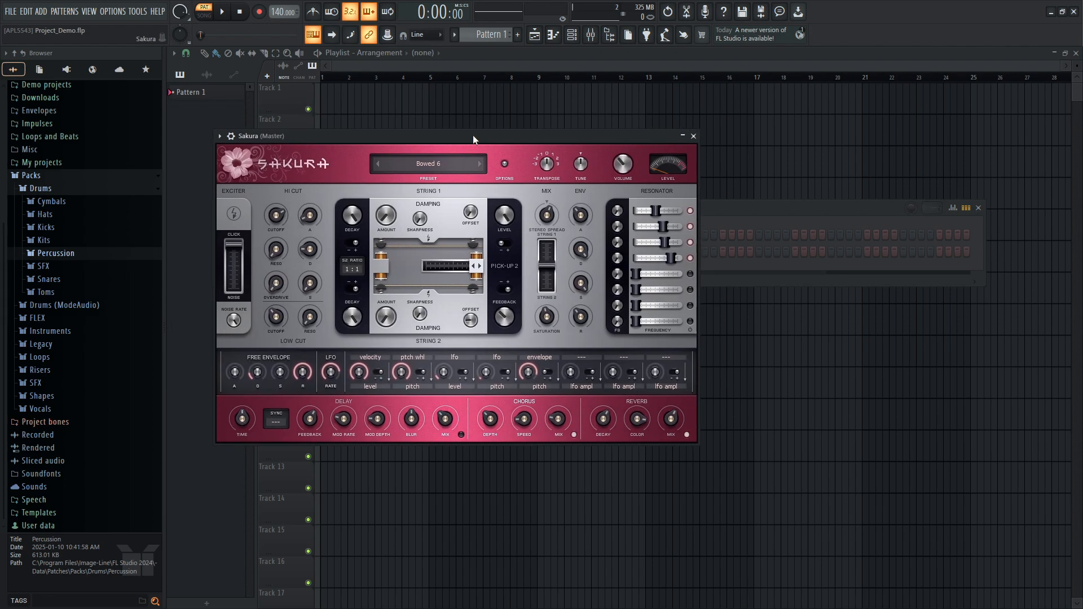
Load the BAS Ampeg Pop FG preset from Sakura's Bass program bank.
{"action": "left_click", "coordinate": [428, 164]}
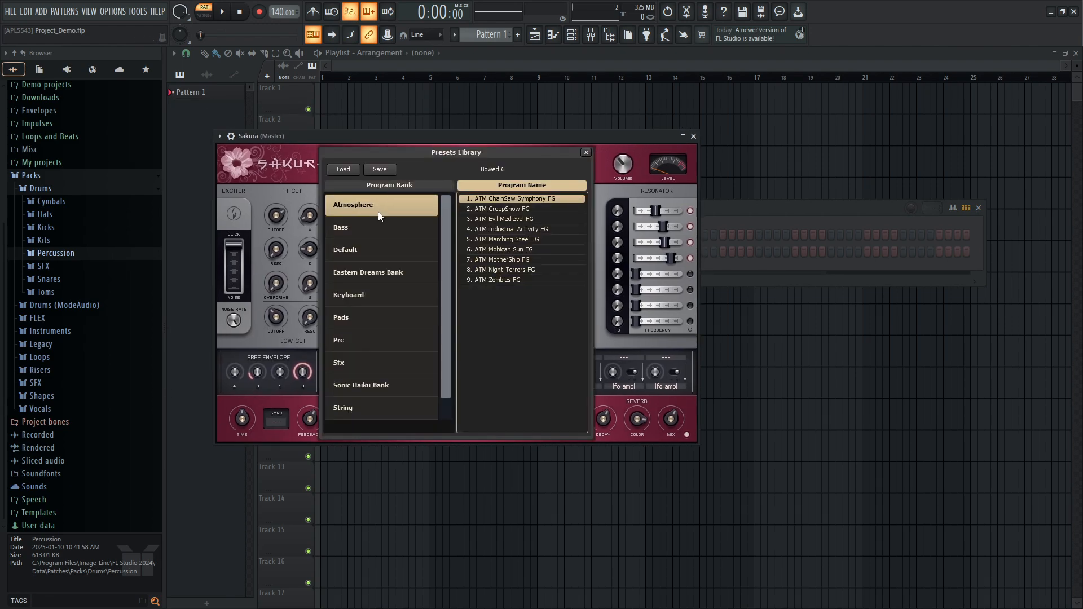
{"action": "left_click", "coordinate": [587, 152]}
{"action": "left_click", "coordinate": [432, 164]}
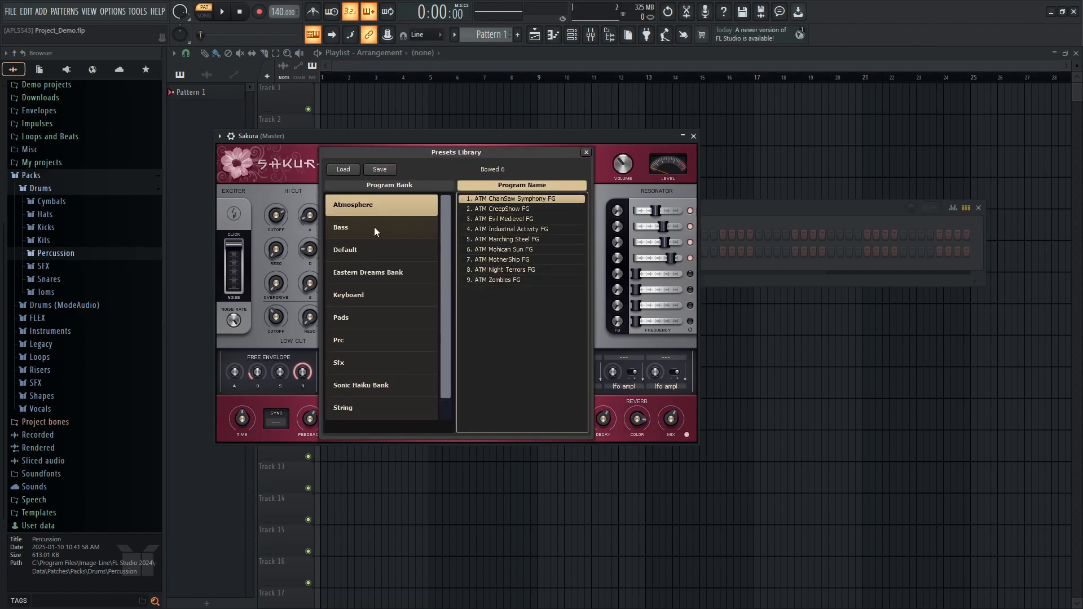
{"action": "left_click", "coordinate": [348, 230]}
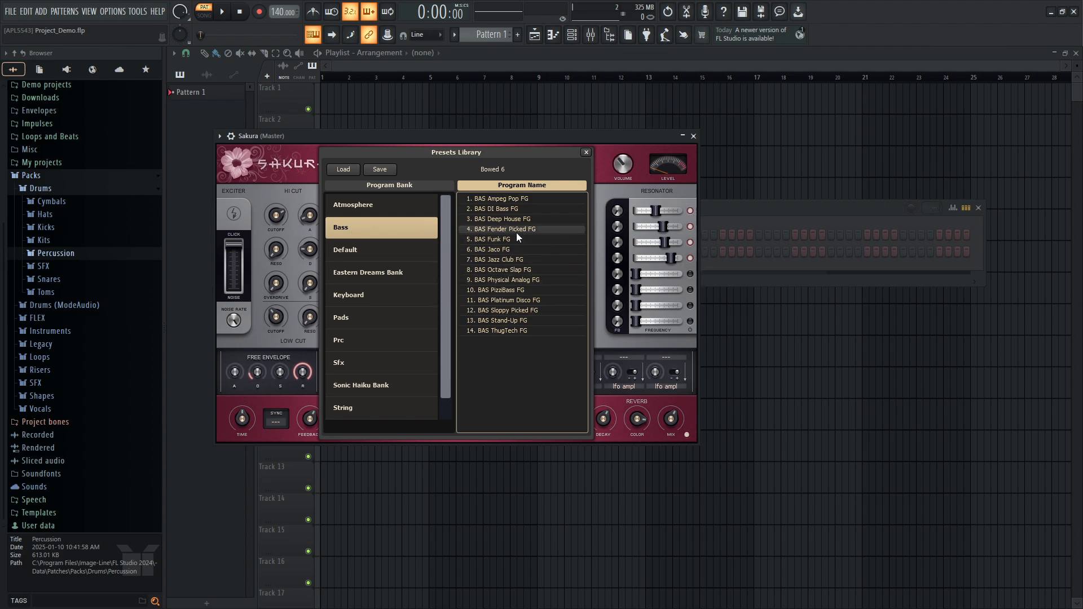
{"action": "double_click", "coordinate": [518, 198]}
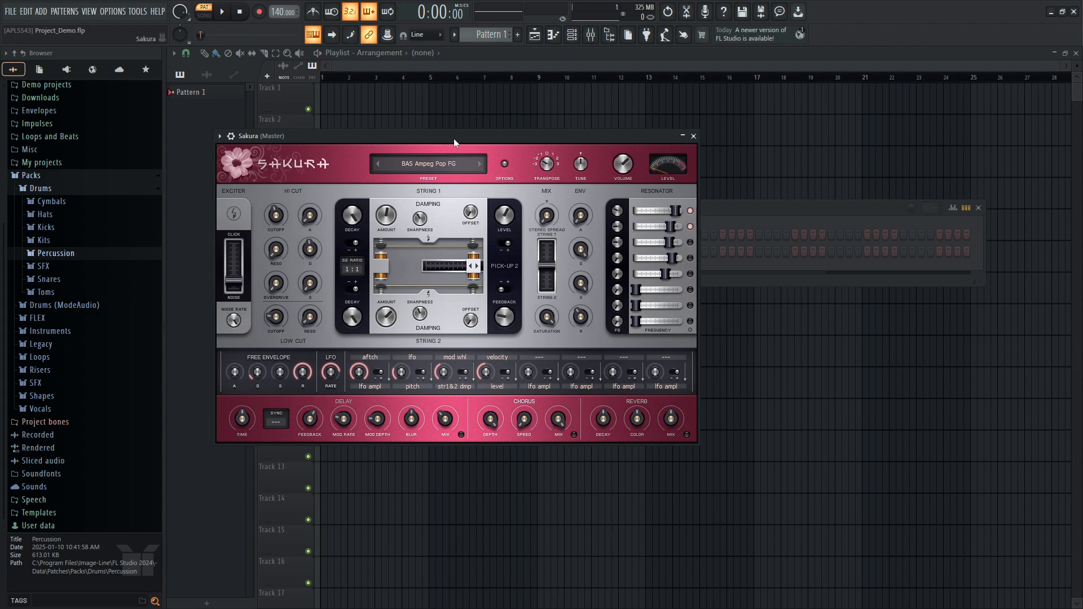
Enable the typing keyboard to piano keyboard option and audition the loaded bass preset with a few notes.
{"action": "left_click_drag", "start_coordinate": [454, 137], "coordinate": [625, 137]}
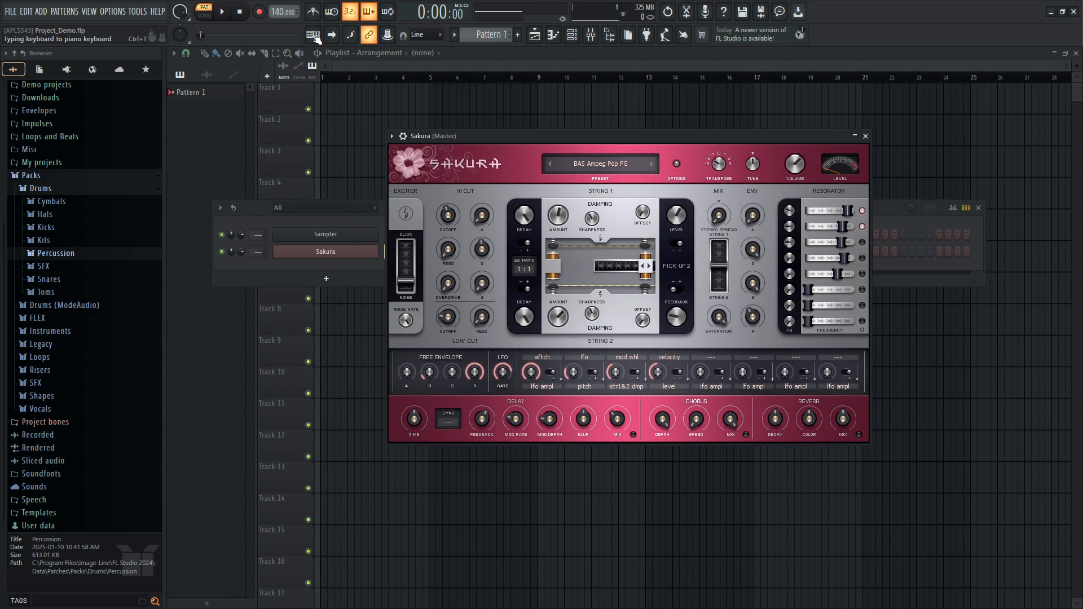
{"action": "left_click", "coordinate": [317, 38]}
{"action": "key", "text": "g"}
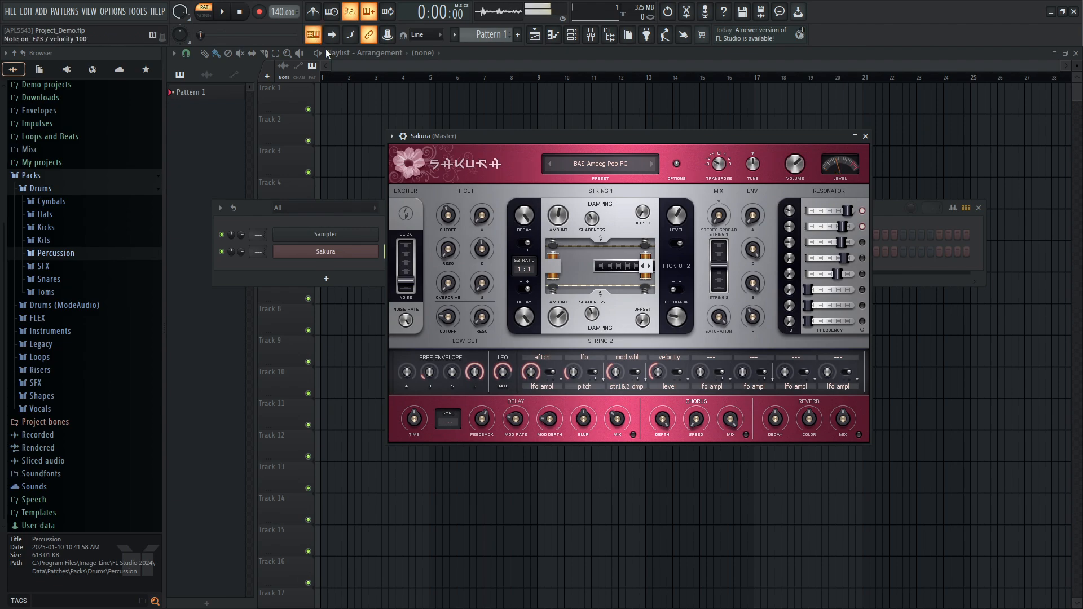
{"action": "key", "text": "b"}
{"action": "key", "text": "h"}
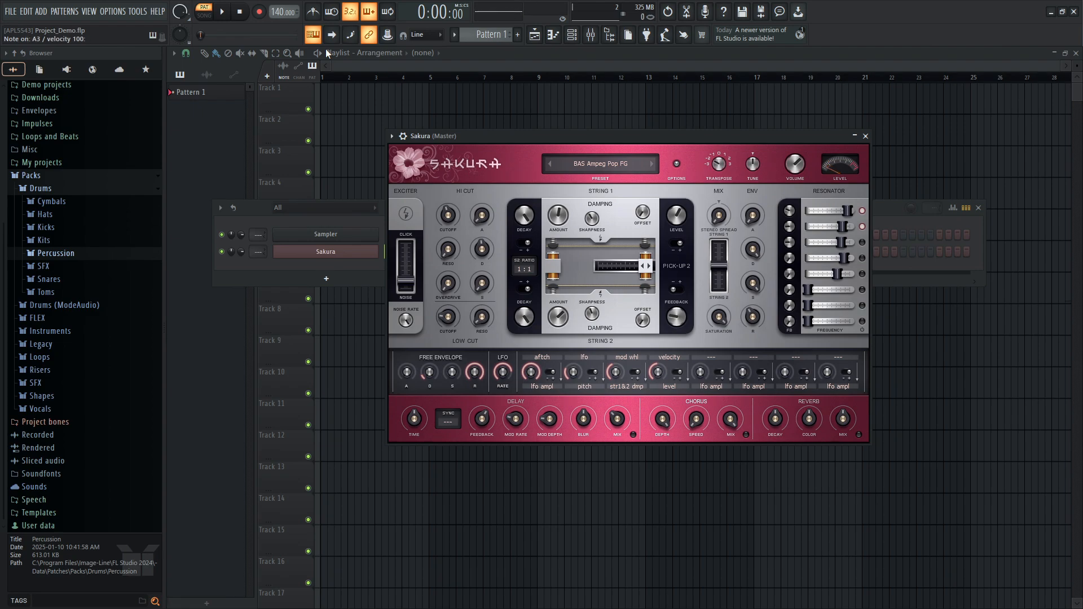
{"action": "key", "text": "n"}
Load the BAS Fender Picked FG preset from the Bass bank into Sakura.
{"action": "left_click", "coordinate": [609, 167]}
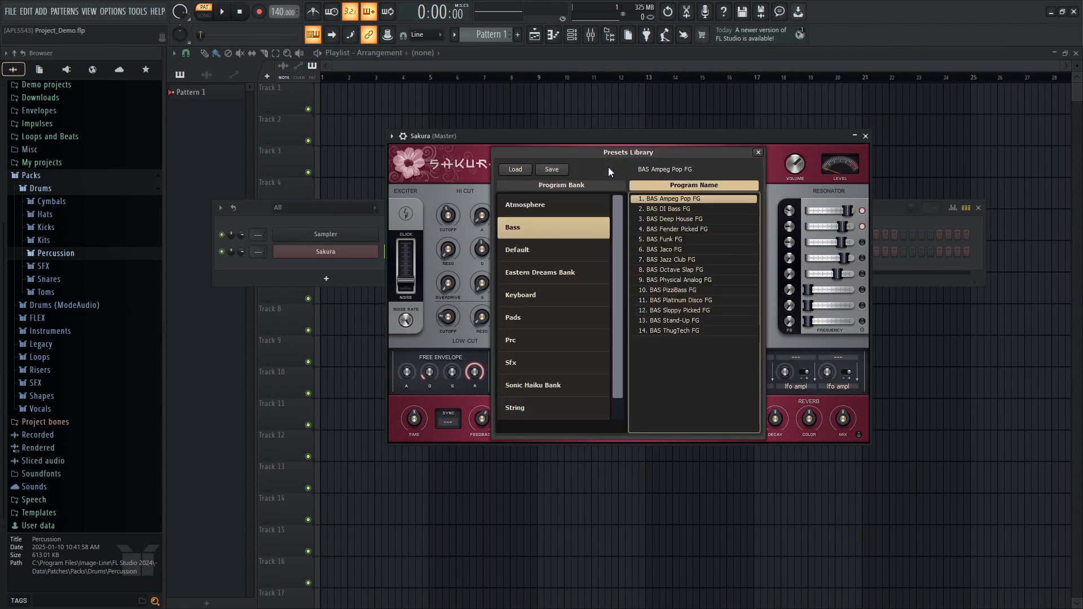
{"action": "left_click", "coordinate": [669, 235]}
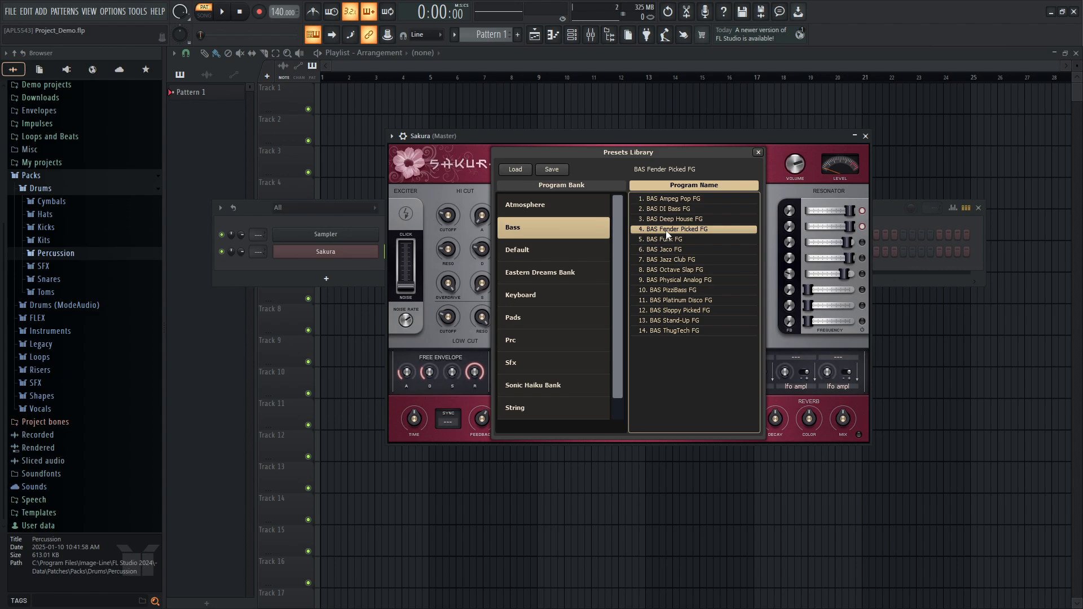
{"action": "double_click", "coordinate": [666, 231]}
{"action": "left_click_drag", "start_coordinate": [675, 143], "coordinate": [696, 107]}
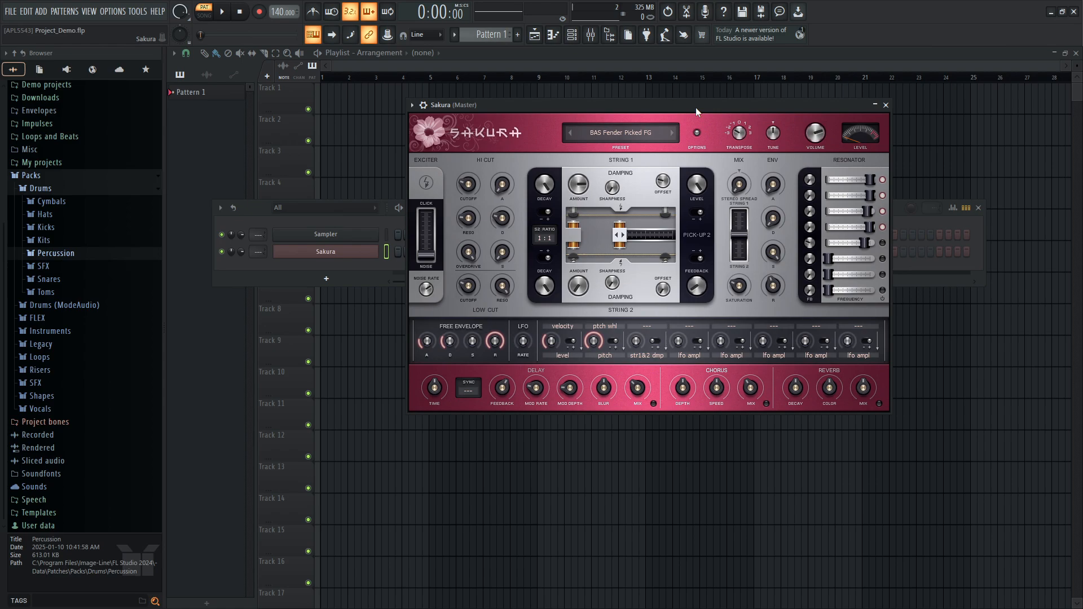
Audition the BAS Fender Picked FG preset by playing several low and higher notes on the typing keyboard.
{"action": "key", "text": "m"}
{"action": "key", "text": "m"}
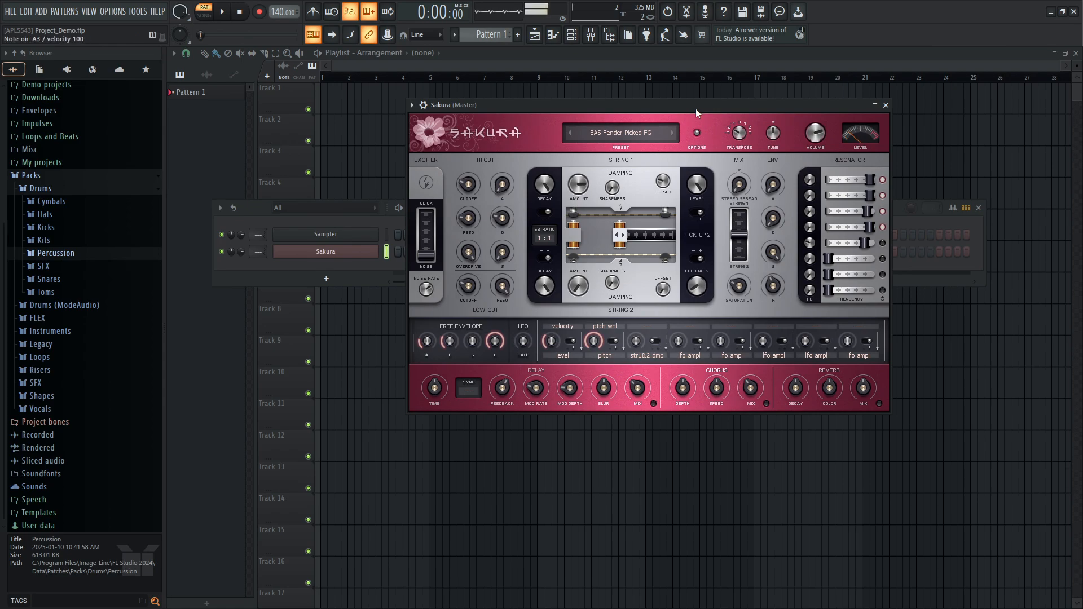
{"action": "key", "text": "m"}
{"action": "key", "text": "s"}
{"action": "key", "text": "3"}
{"action": "key", "text": "h"}
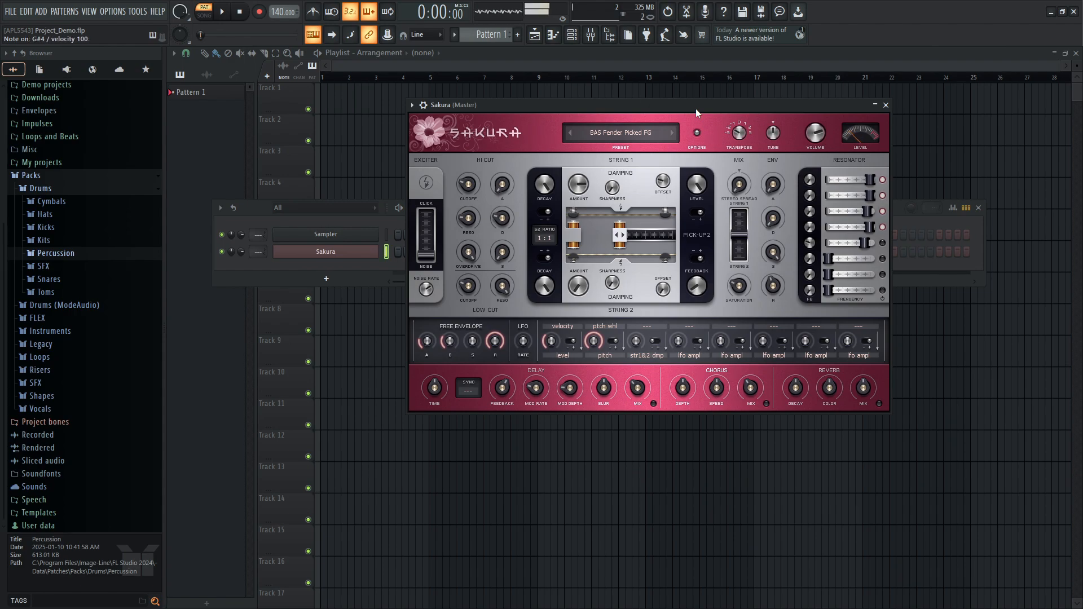
Close the Sakura plugin window and open the Sakura channel's piano roll.
{"action": "left_click", "coordinate": [886, 106]}
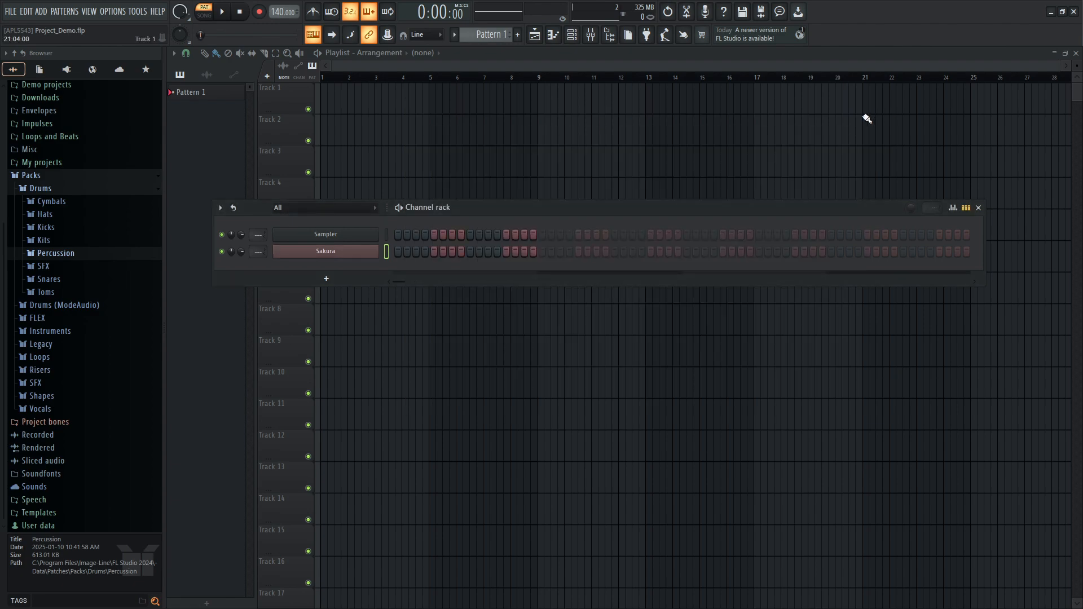
{"action": "right_click", "coordinate": [366, 257]}
{"action": "left_click", "coordinate": [402, 251]}
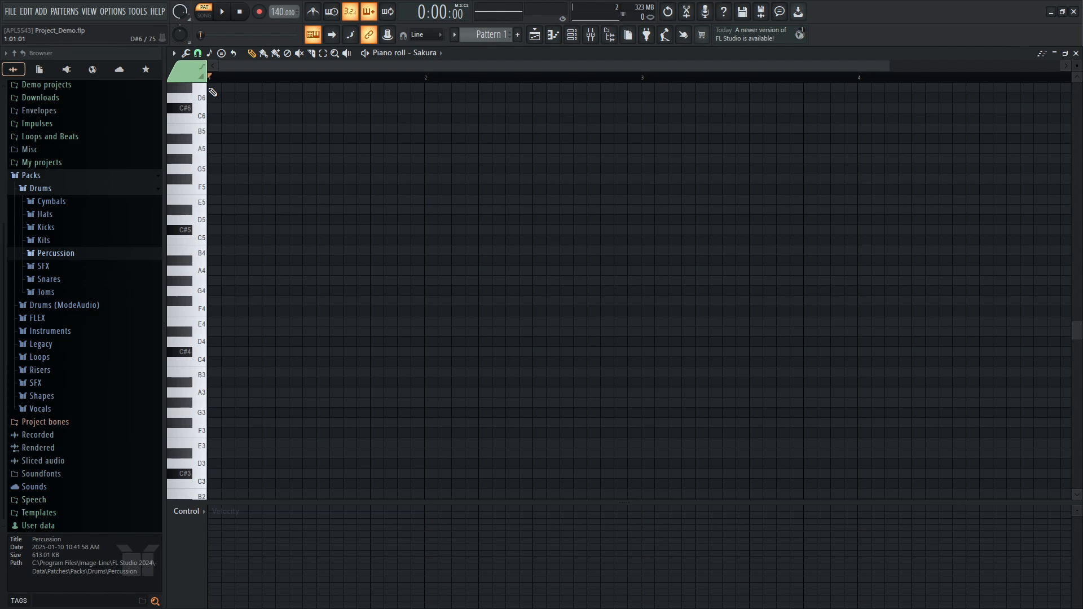
Set the piano roll's scale highlighting to Minor Melodic.
{"action": "left_click", "coordinate": [173, 52]}
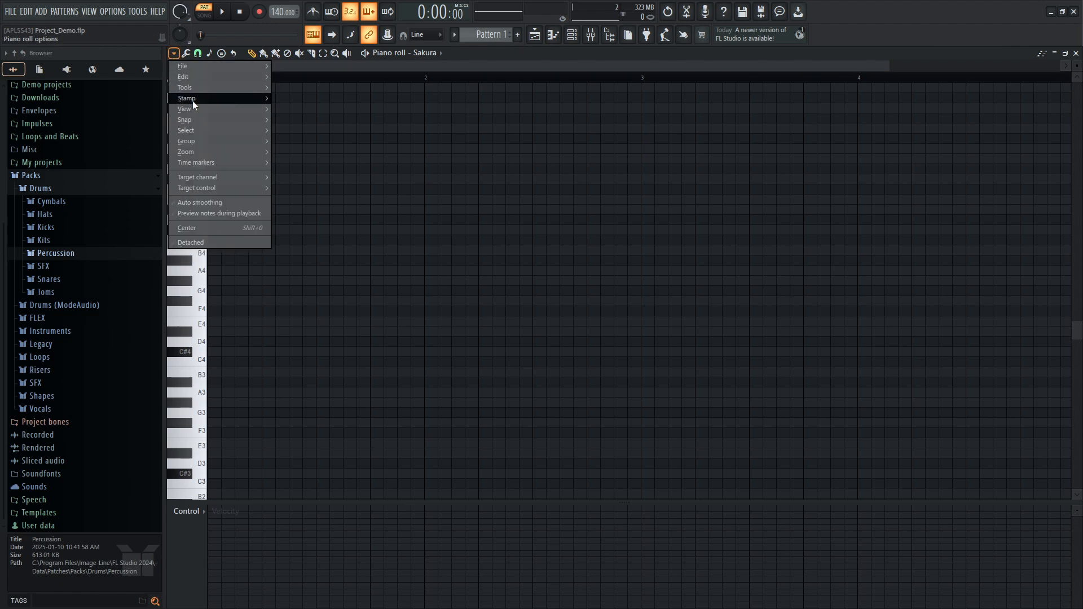
{"action": "mouse_move", "coordinate": [198, 110]}
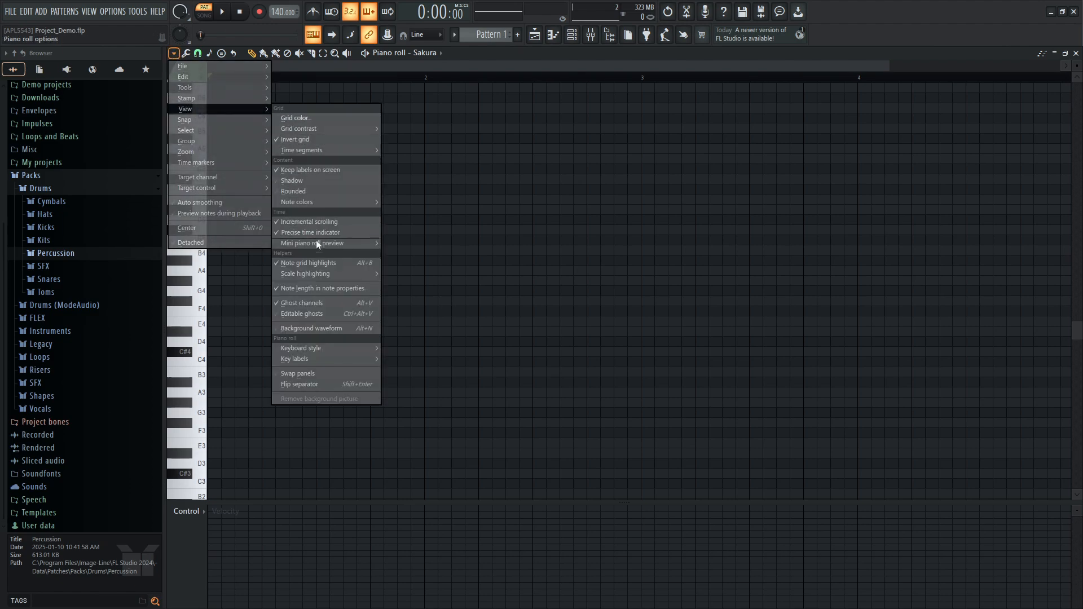
{"action": "mouse_move", "coordinate": [313, 275]}
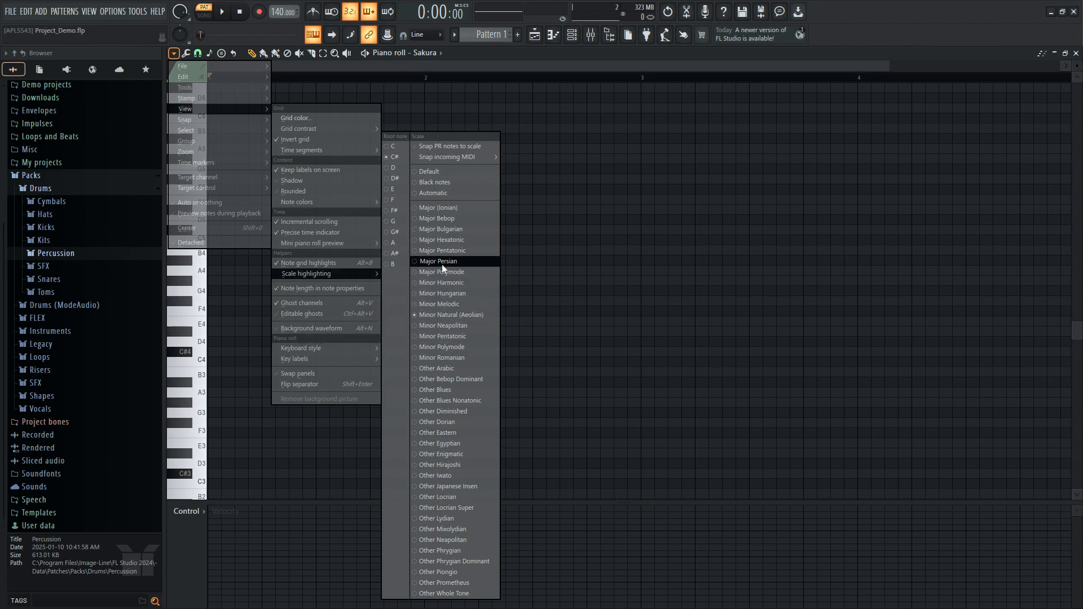
{"action": "left_click", "coordinate": [436, 305]}
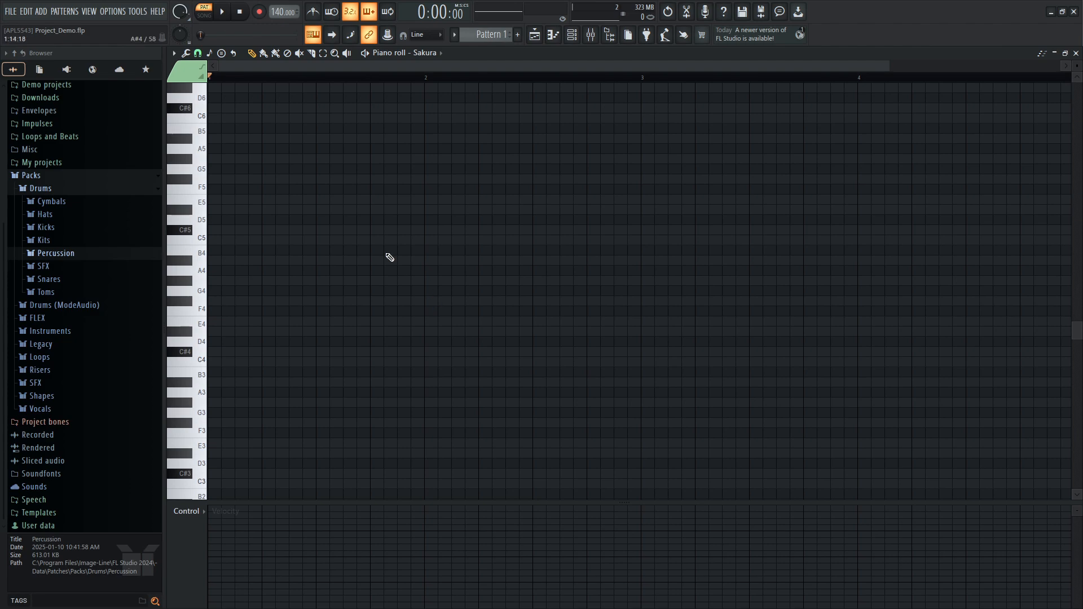
Set the piano roll's scale highlighting to Minor Natural (Aeolian) with C# as root note, after trying D#.
{"action": "left_click", "coordinate": [174, 53]}
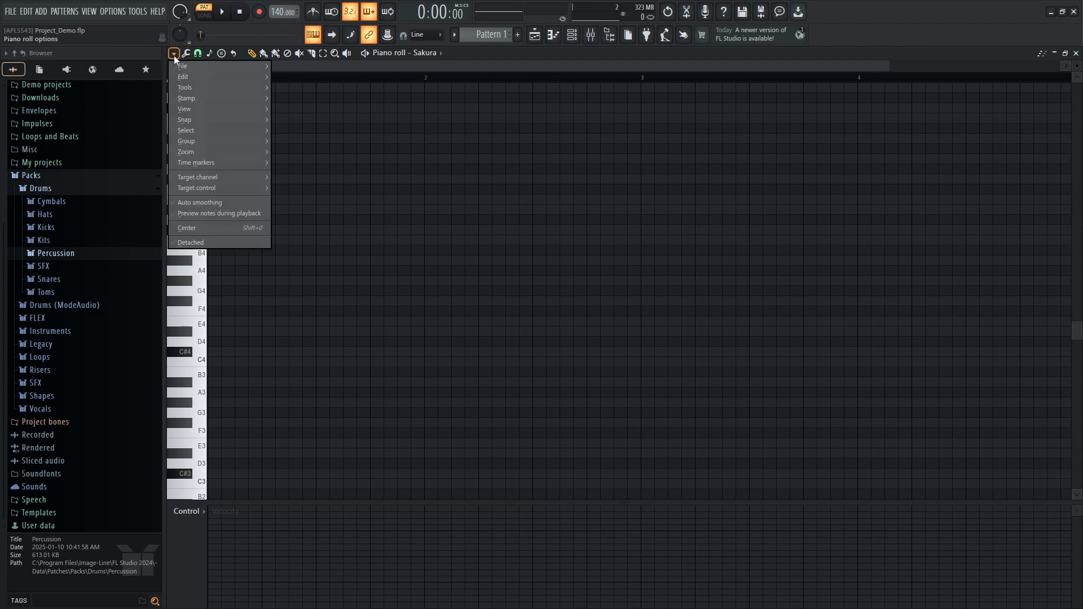
{"action": "mouse_move", "coordinate": [239, 111]}
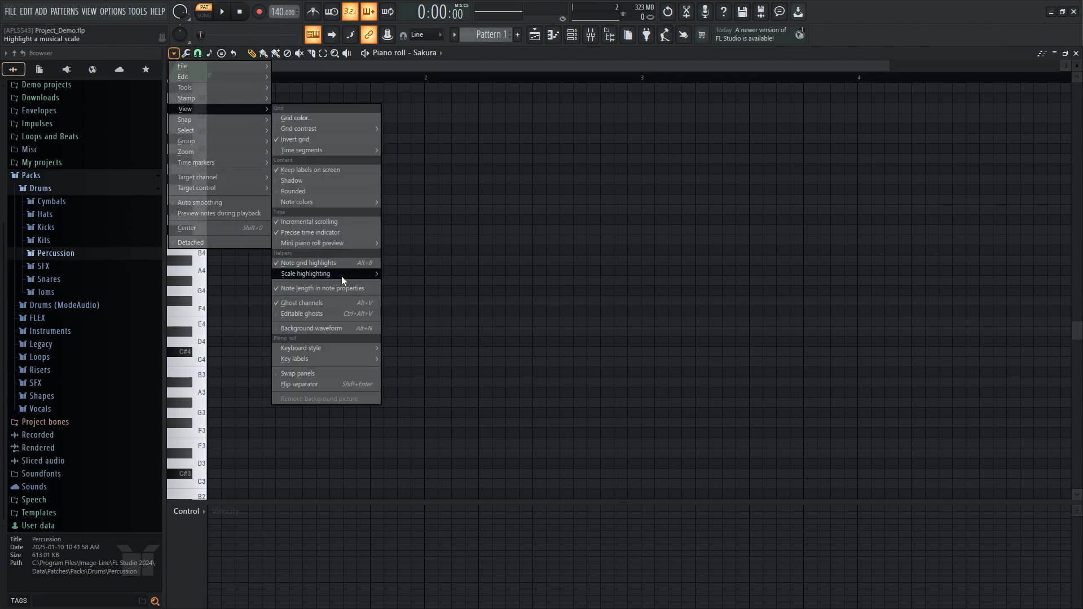
{"action": "mouse_move", "coordinate": [347, 276]}
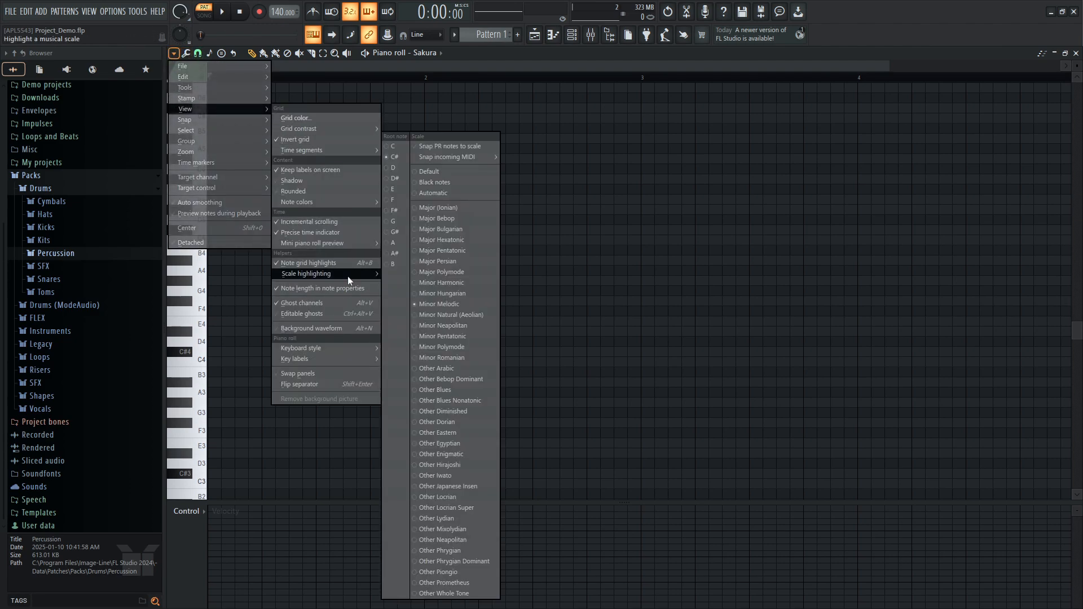
{"action": "left_click", "coordinate": [446, 316]}
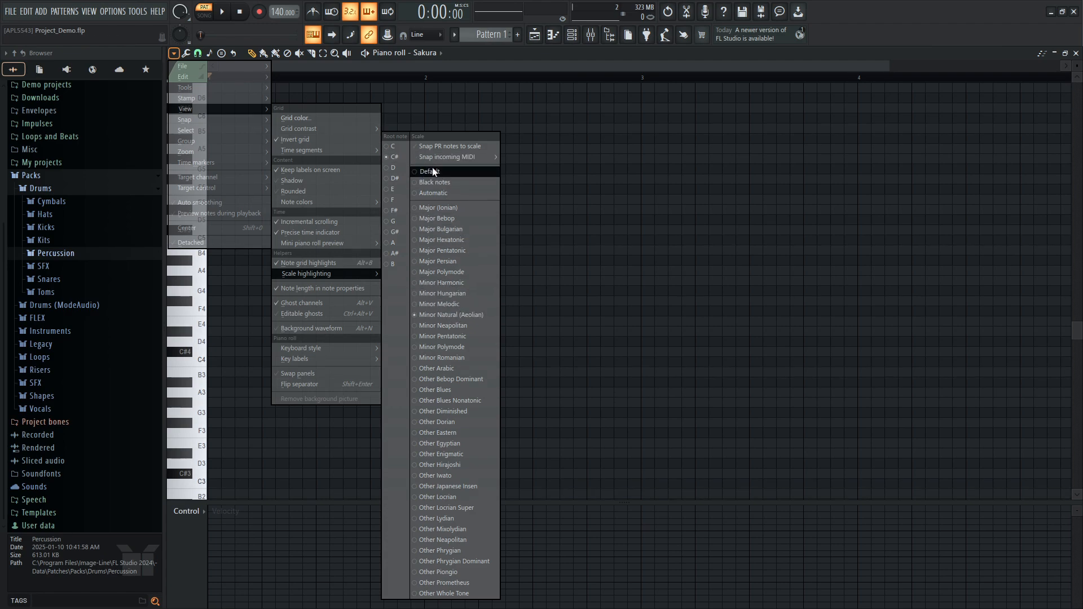
{"action": "left_click", "coordinate": [395, 178]}
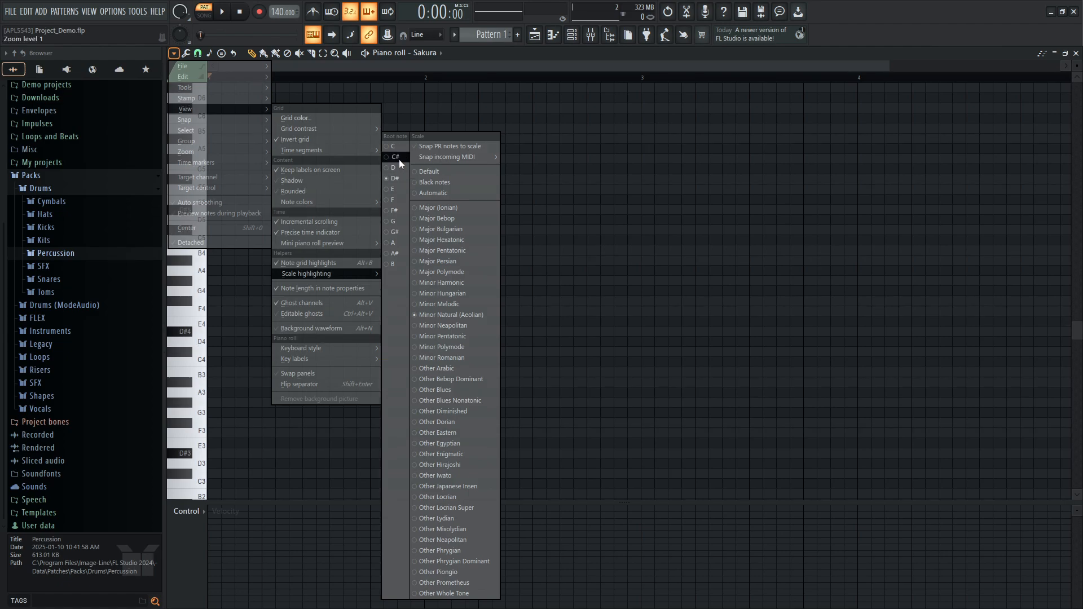
{"action": "left_click", "coordinate": [399, 160]}
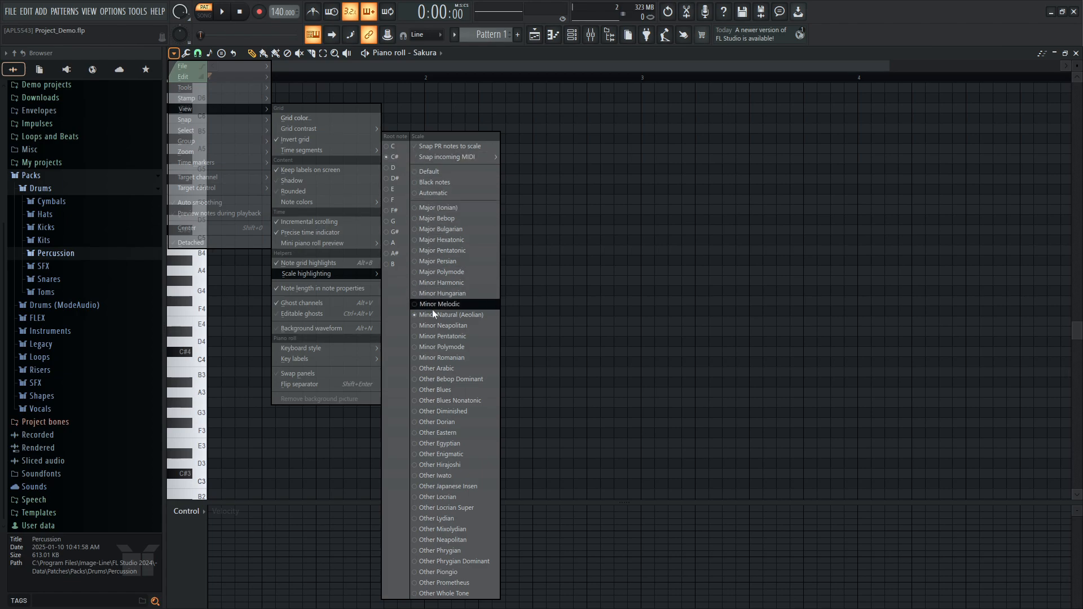
{"action": "left_click", "coordinate": [468, 65]}
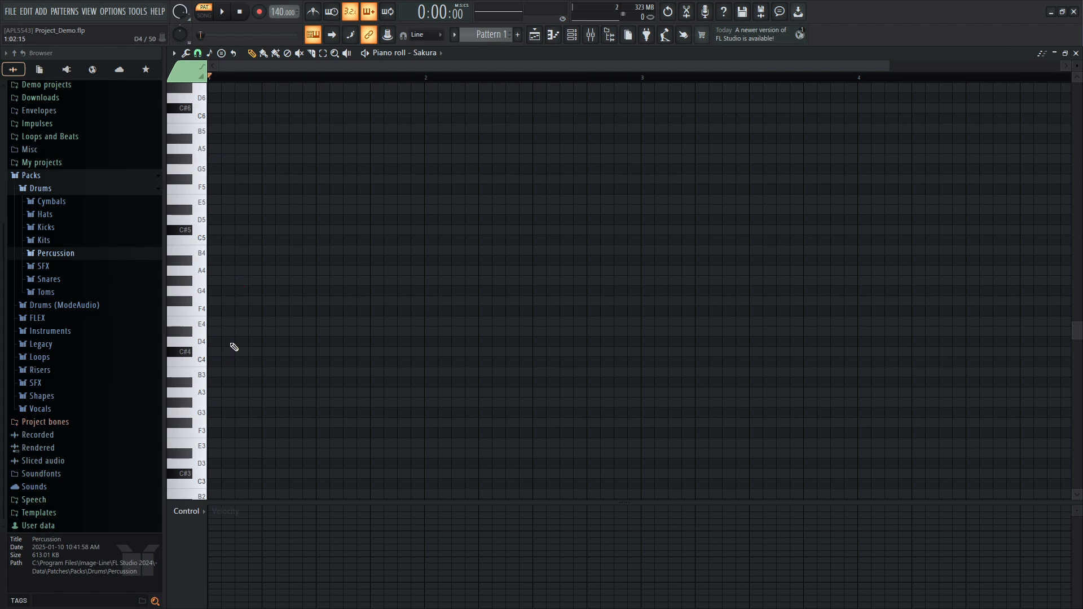
Draw four two-step C#4 notes in bar 1, one on each beat, and play the pattern back.
{"action": "left_click", "coordinate": [209, 353]}
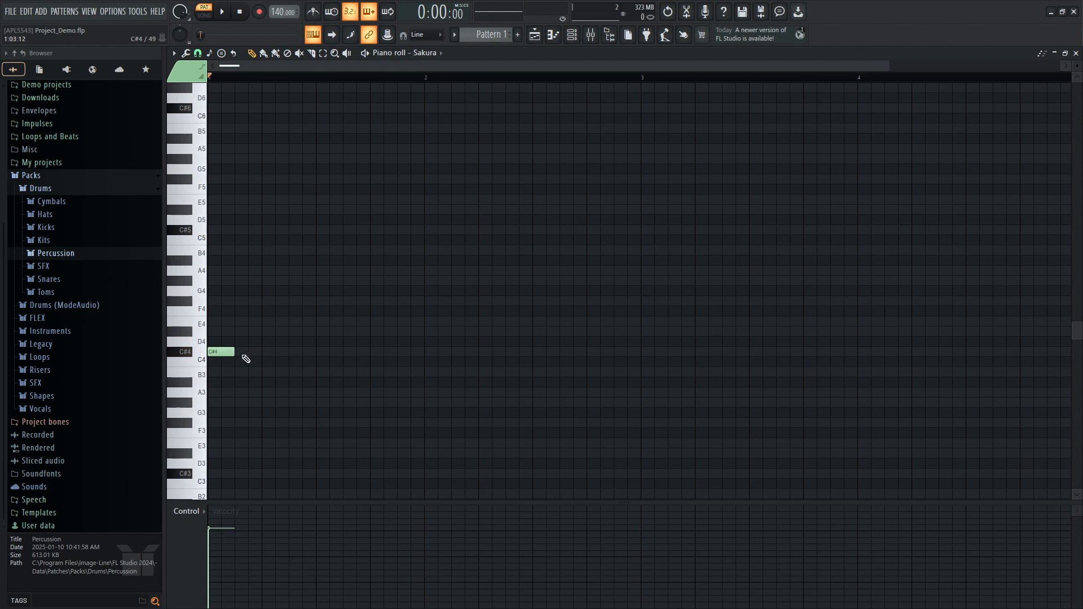
{"action": "left_click", "coordinate": [269, 353]}
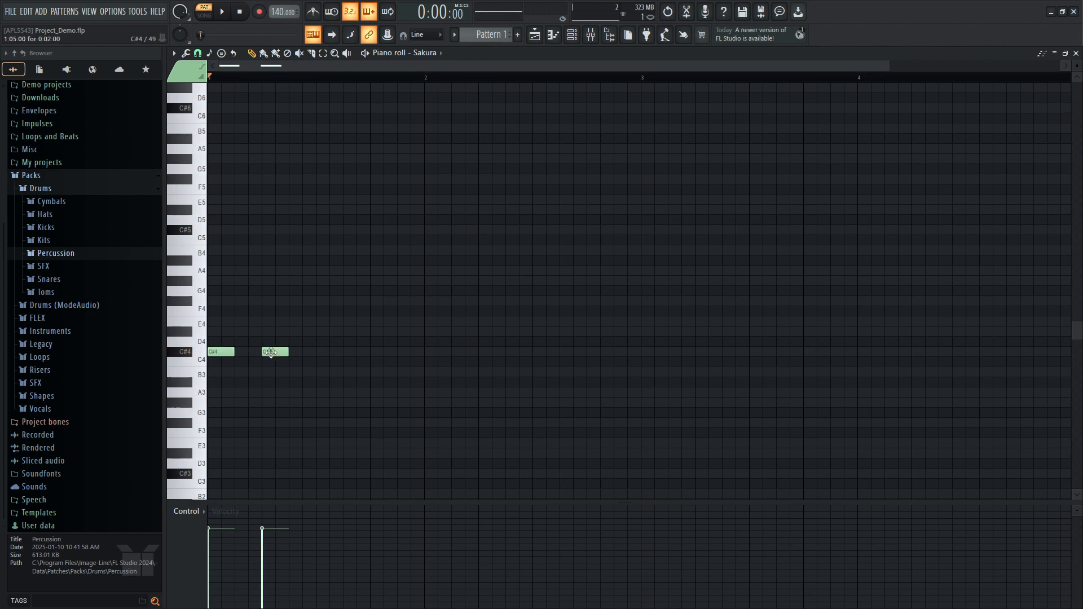
{"action": "mouse_move", "coordinate": [288, 354]}
{"action": "left_mouse_down"}
{"action": "mouse_move", "coordinate": [317, 354]}
{"action": "mouse_move", "coordinate": [287, 354]}
{"action": "left_mouse_up"}
{"action": "left_click", "coordinate": [321, 354]}
{"action": "left_click", "coordinate": [371, 354]}
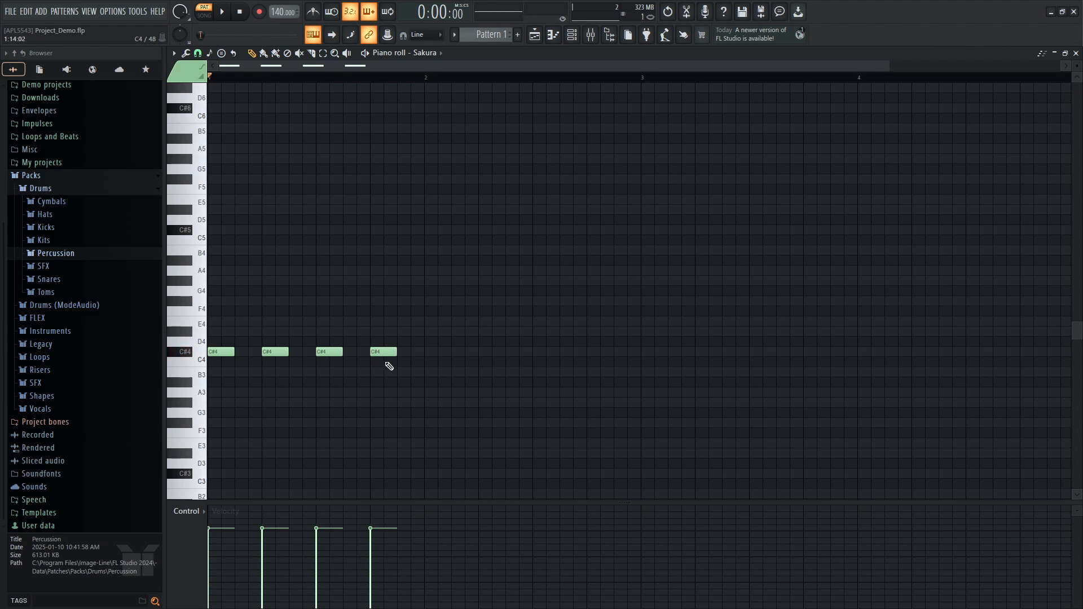
{"action": "left_click", "coordinate": [223, 12]}
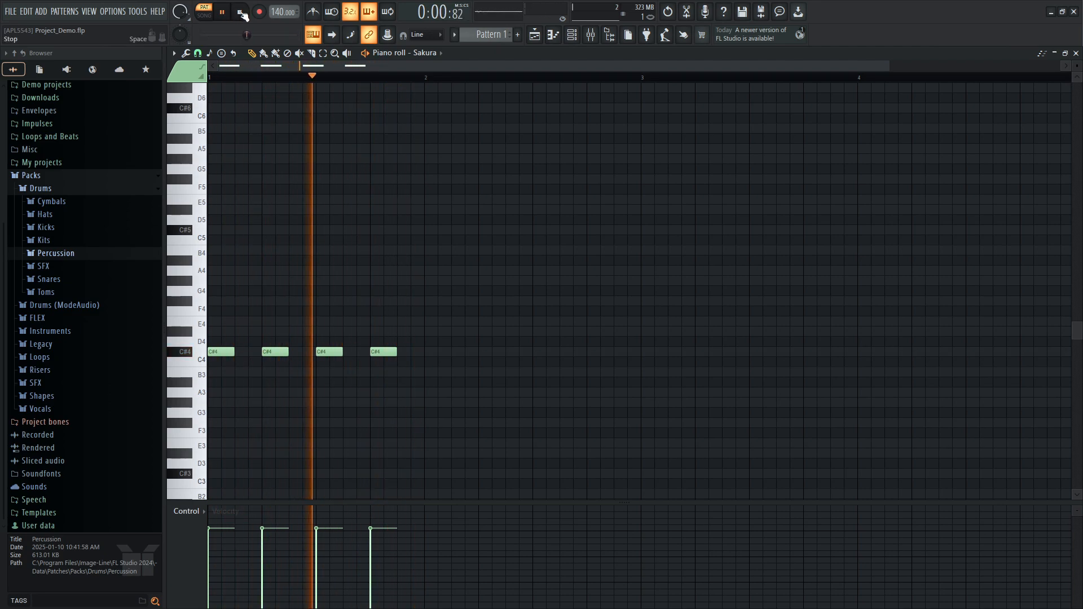
{"action": "left_click", "coordinate": [241, 13]}
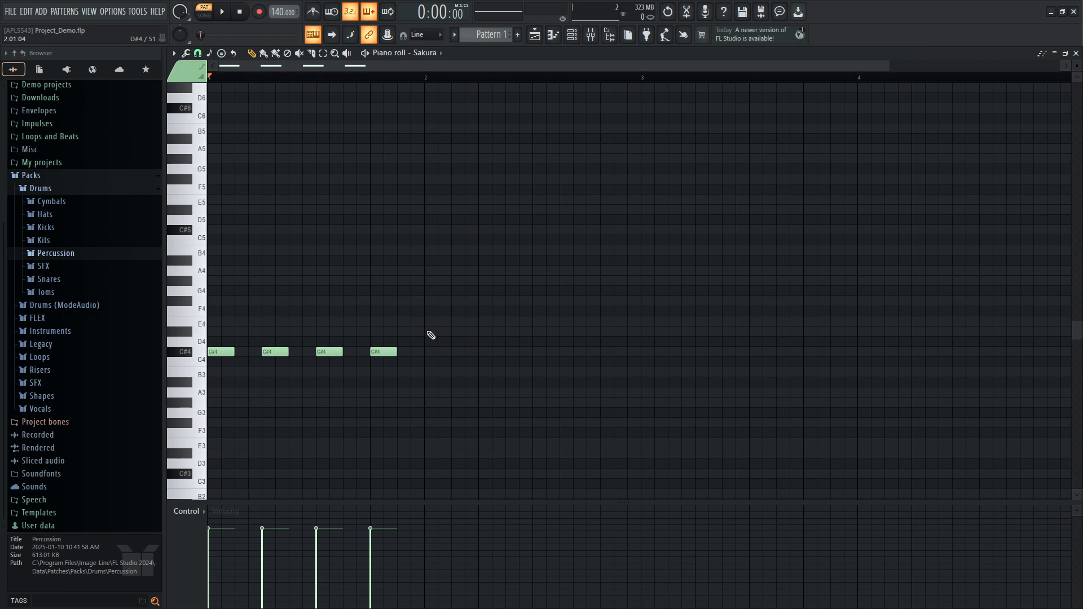
Add four E4 notes on the beats of bar 2 and play the pattern back.
{"action": "left_click", "coordinate": [432, 322]}
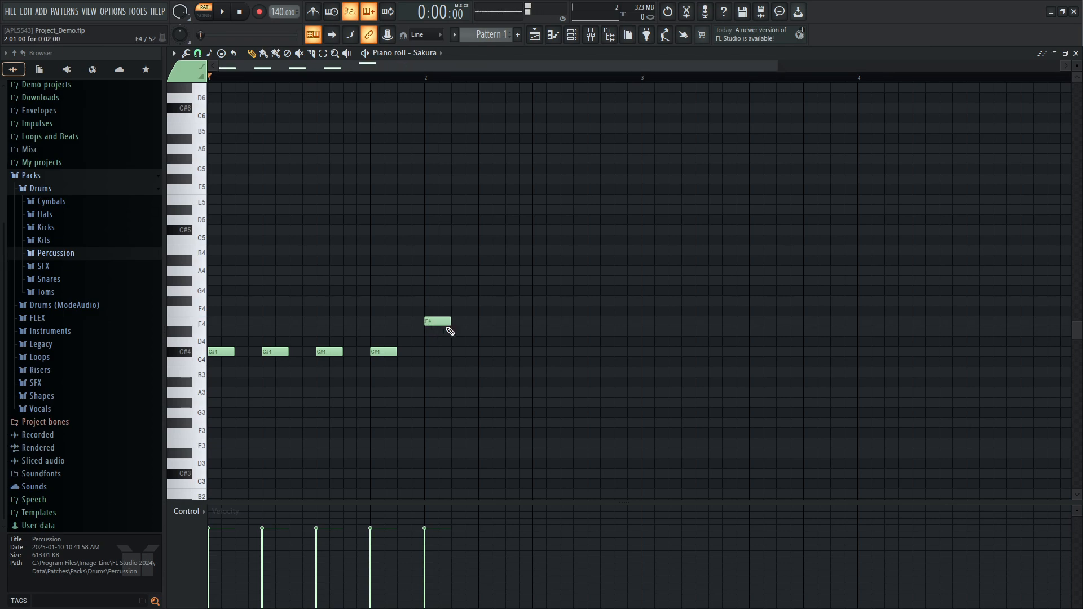
{"action": "left_click", "coordinate": [484, 322]}
{"action": "left_click", "coordinate": [541, 321]}
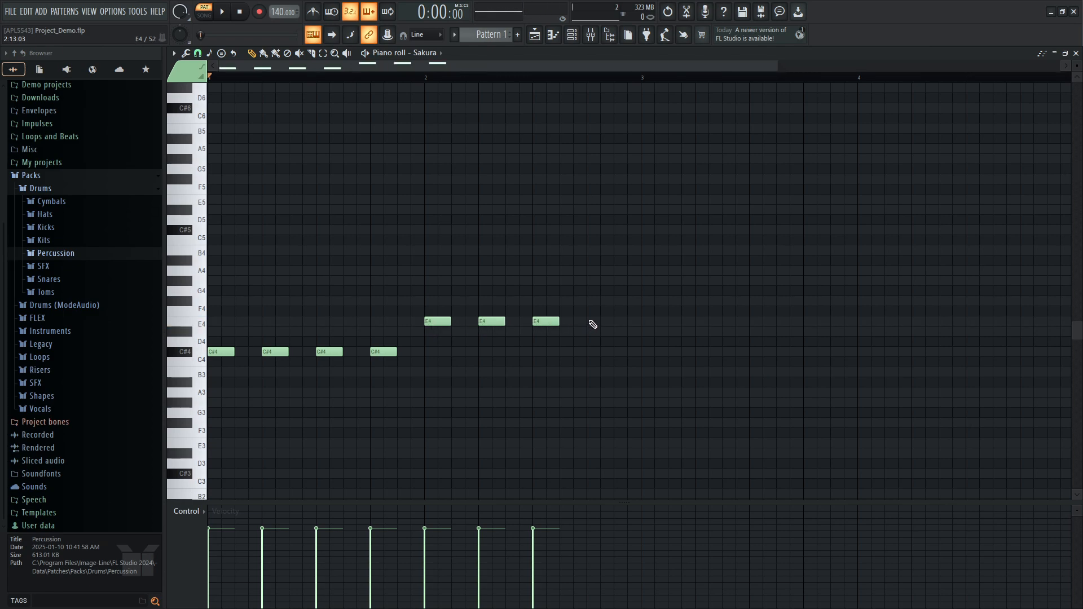
{"action": "left_click", "coordinate": [592, 321]}
{"action": "left_click", "coordinate": [221, 11]}
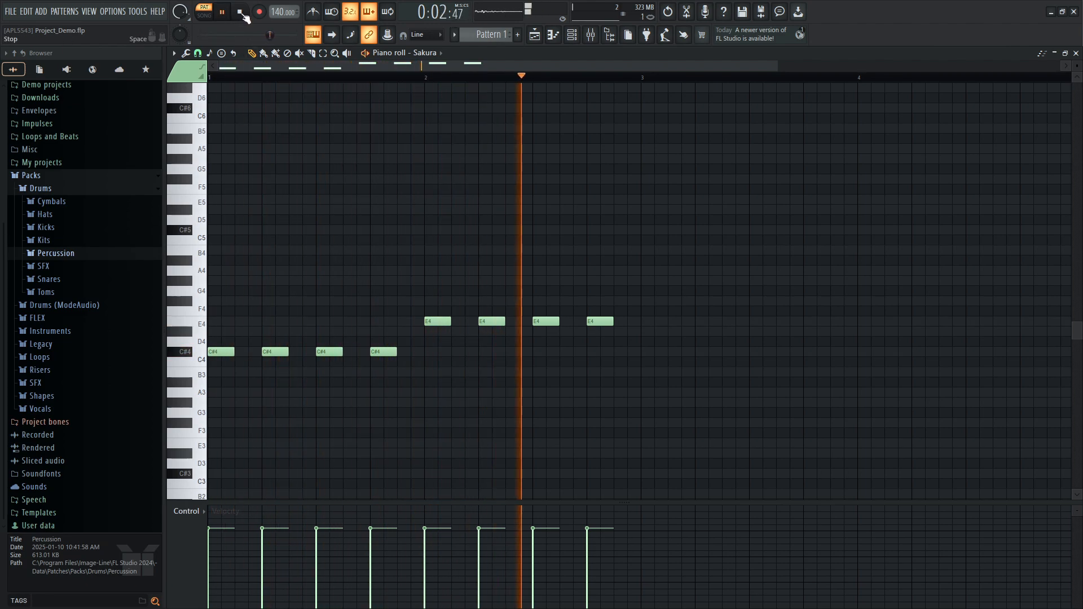
{"action": "left_click", "coordinate": [241, 12]}
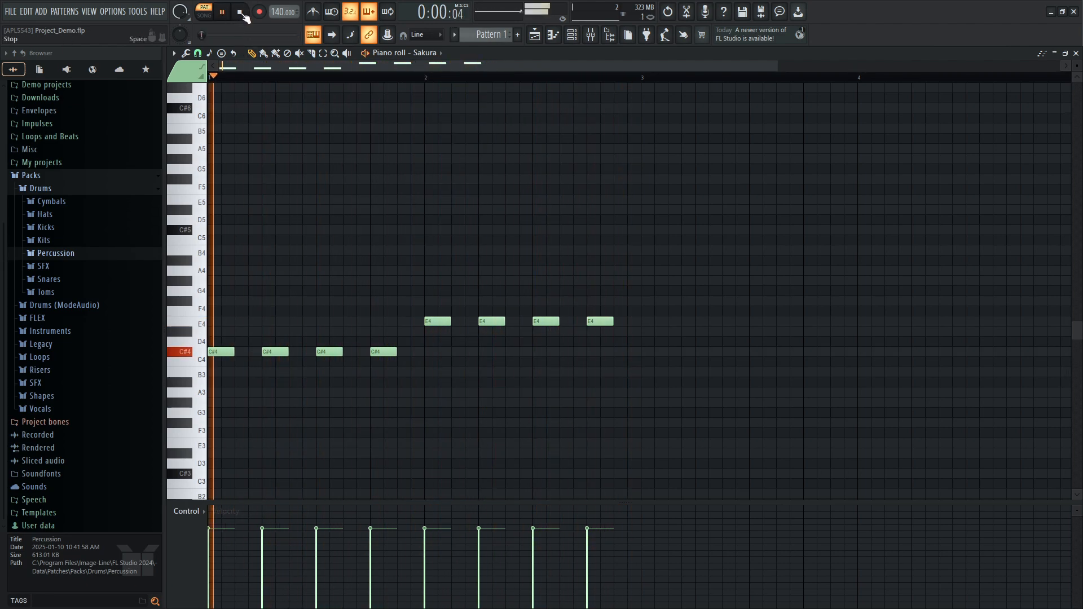
Add four C#4 notes in bar 3, one on each beat.
{"action": "left_click", "coordinate": [646, 356]}
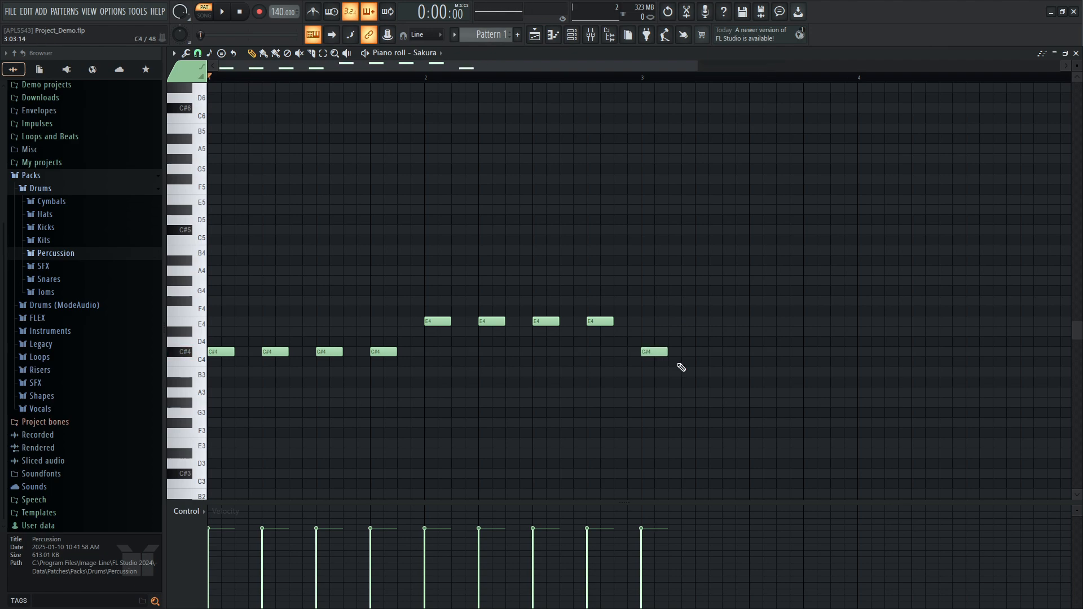
{"action": "left_click", "coordinate": [709, 355]}
{"action": "left_click", "coordinate": [754, 354]}
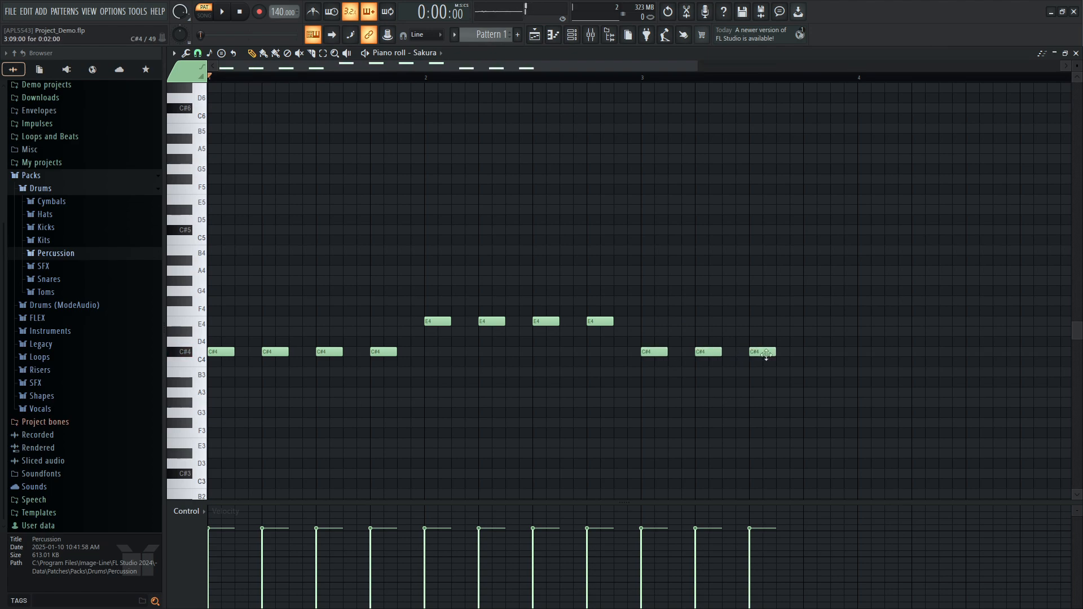
{"action": "left_click", "coordinate": [809, 353]}
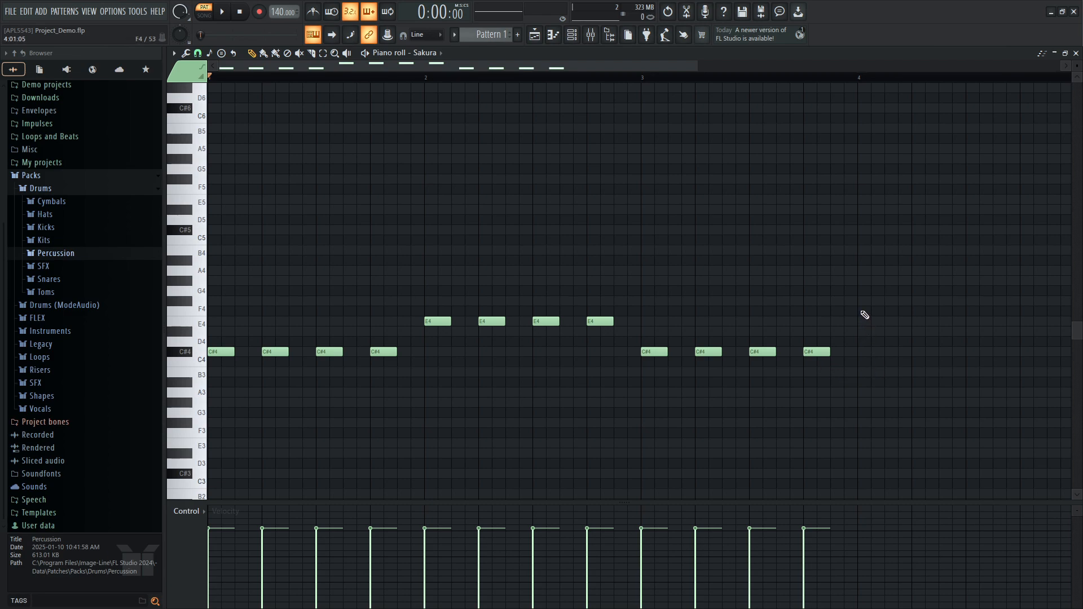
Add four evenly spaced E4 notes for bar 4 and align them so the first starts on the bar line.
{"action": "left_click", "coordinate": [851, 281]}
{"action": "left_click_drag", "start_coordinate": [851, 281], "coordinate": [851, 316]}
{"action": "left_click", "coordinate": [900, 323]}
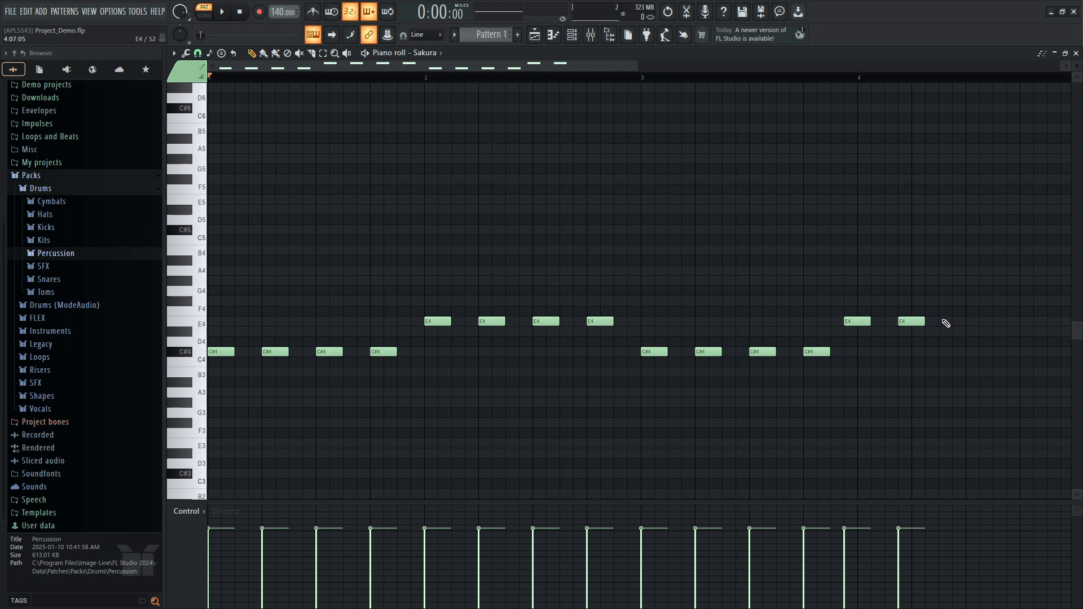
{"action": "left_click", "coordinate": [941, 322]}
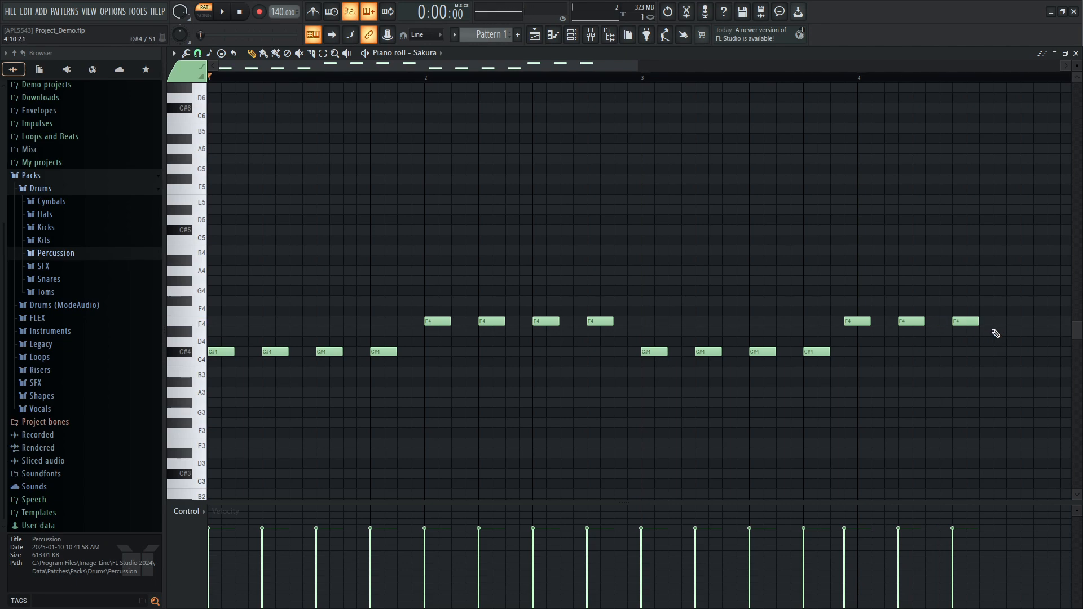
{"action": "left_click", "coordinate": [1009, 325]}
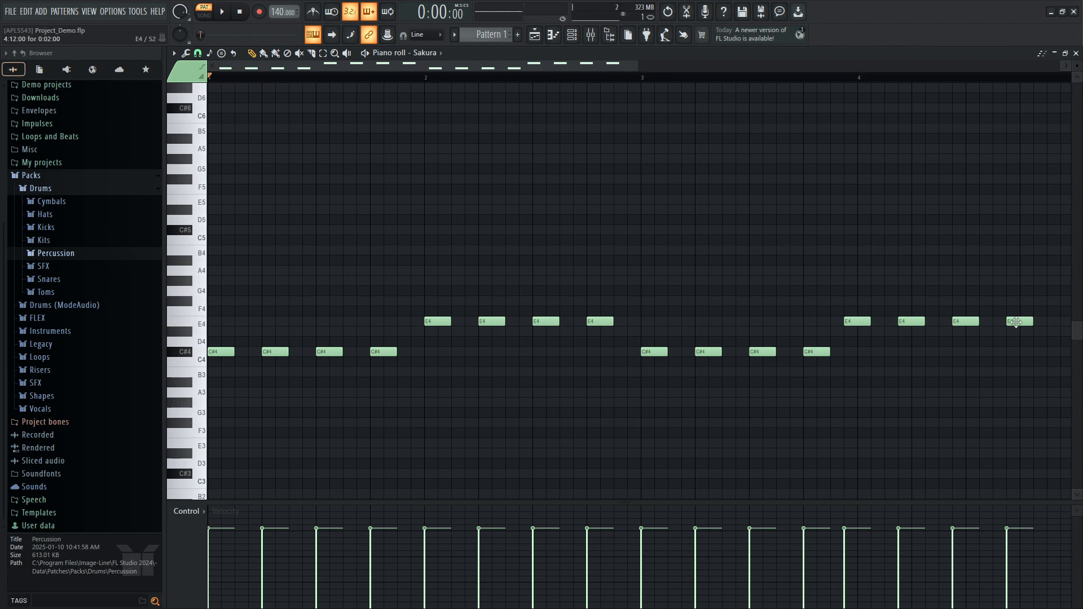
{"action": "left_click_drag", "start_coordinate": [637, 66], "coordinate": [683, 65]}
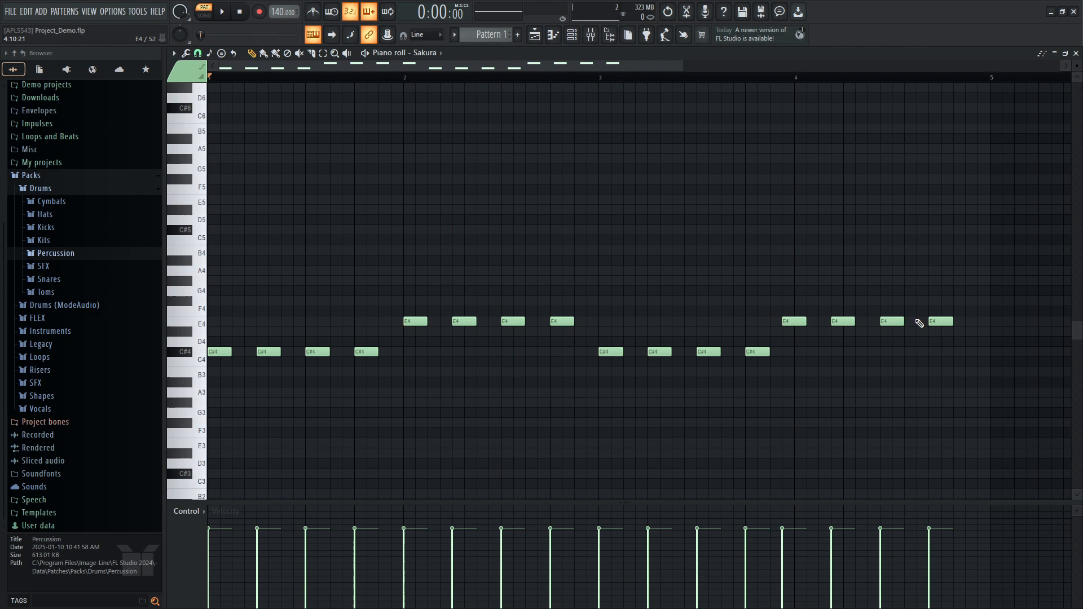
{"action": "mouse_move", "coordinate": [941, 322]}
{"action": "left_mouse_down"}
{"action": "mouse_move", "coordinate": [955, 321]}
{"action": "mouse_move", "coordinate": [807, 321]}
{"action": "left_mouse_up"}
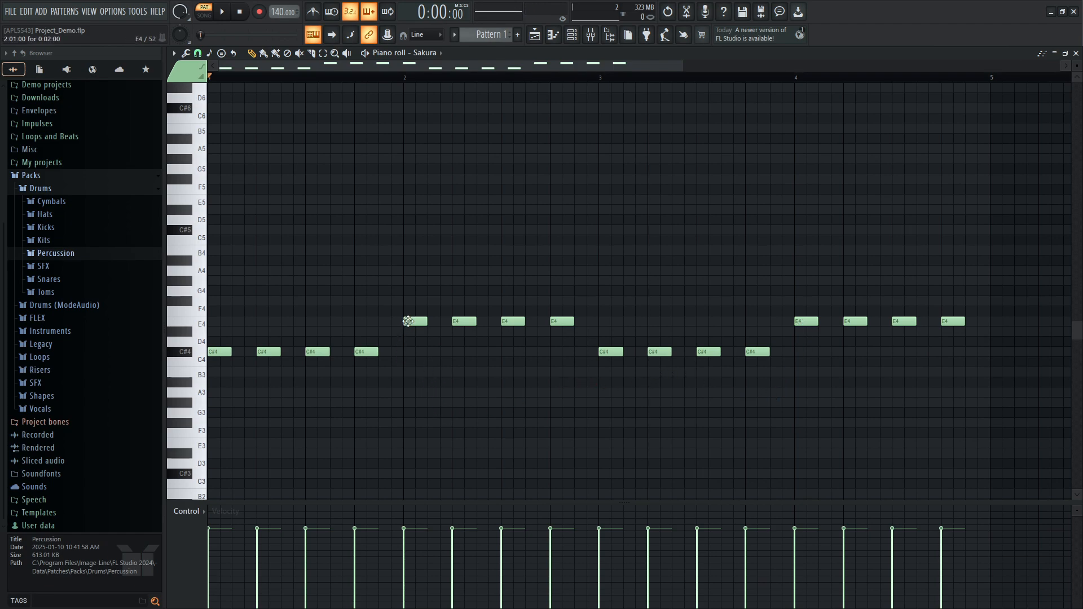
Lower the four bar 2 notes to A3 and play the revised bass line.
{"action": "left_click_drag", "start_coordinate": [409, 321], "coordinate": [406, 392]}
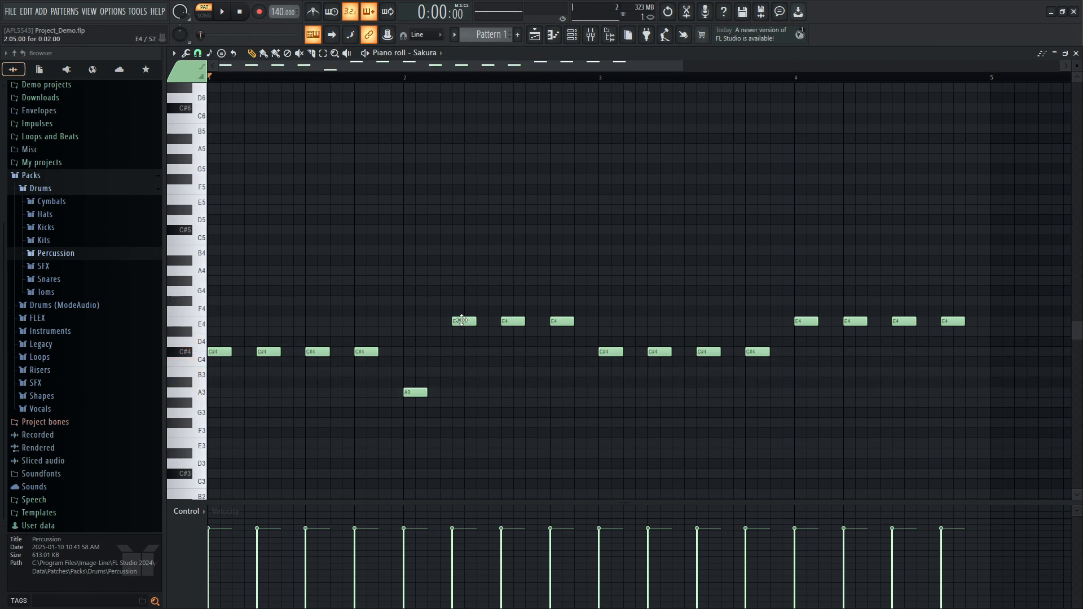
{"action": "left_click_drag", "start_coordinate": [461, 321], "coordinate": [460, 392]}
{"action": "left_click_drag", "start_coordinate": [508, 321], "coordinate": [508, 393]}
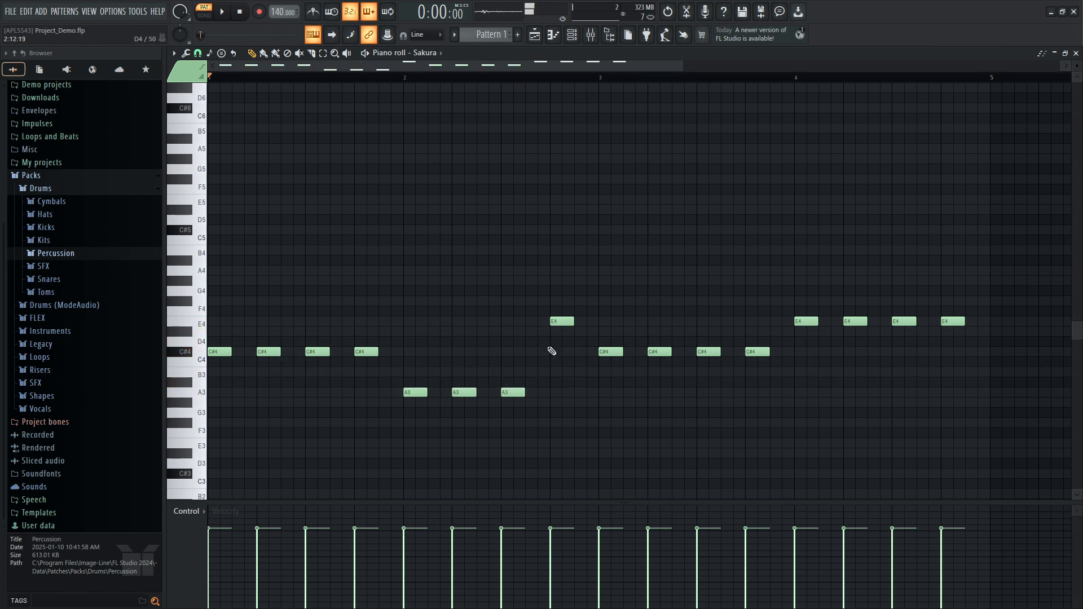
{"action": "left_click_drag", "start_coordinate": [559, 321], "coordinate": [560, 394]}
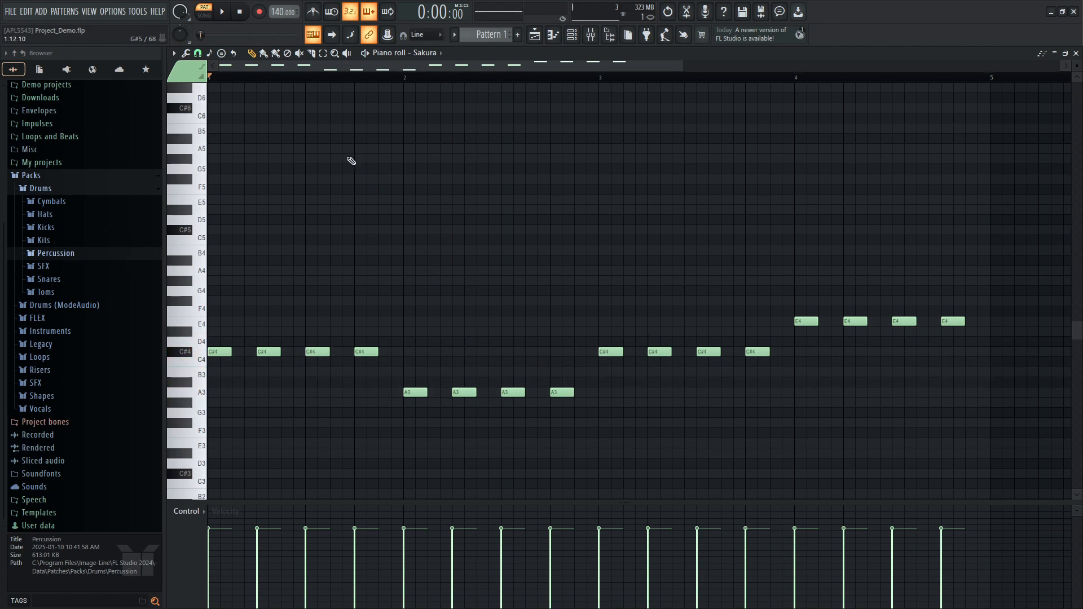
{"action": "left_click", "coordinate": [226, 13]}
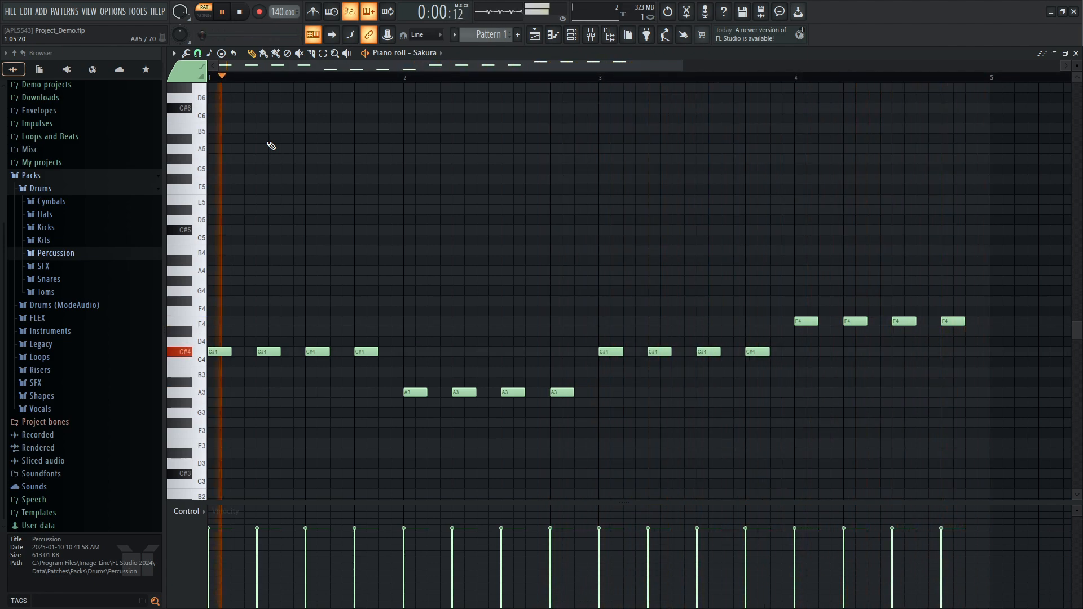
{"action": "left_click", "coordinate": [224, 12]}
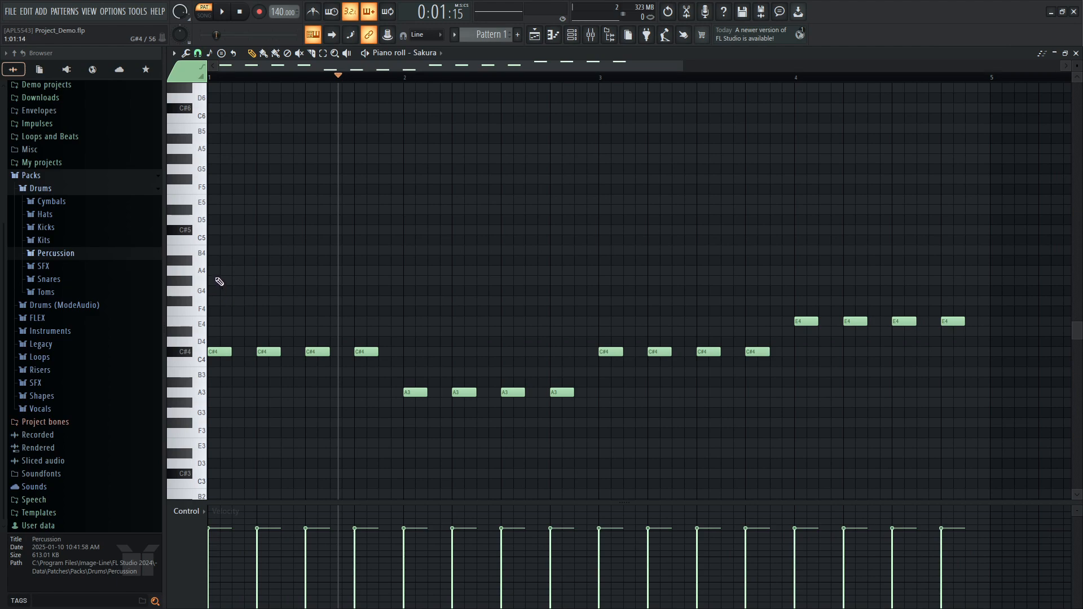
Select all the bass notes, raise them one octave so the line starts on C#5, and play it back.
{"action": "left_click_drag", "start_coordinate": [215, 272], "coordinate": [982, 450]}
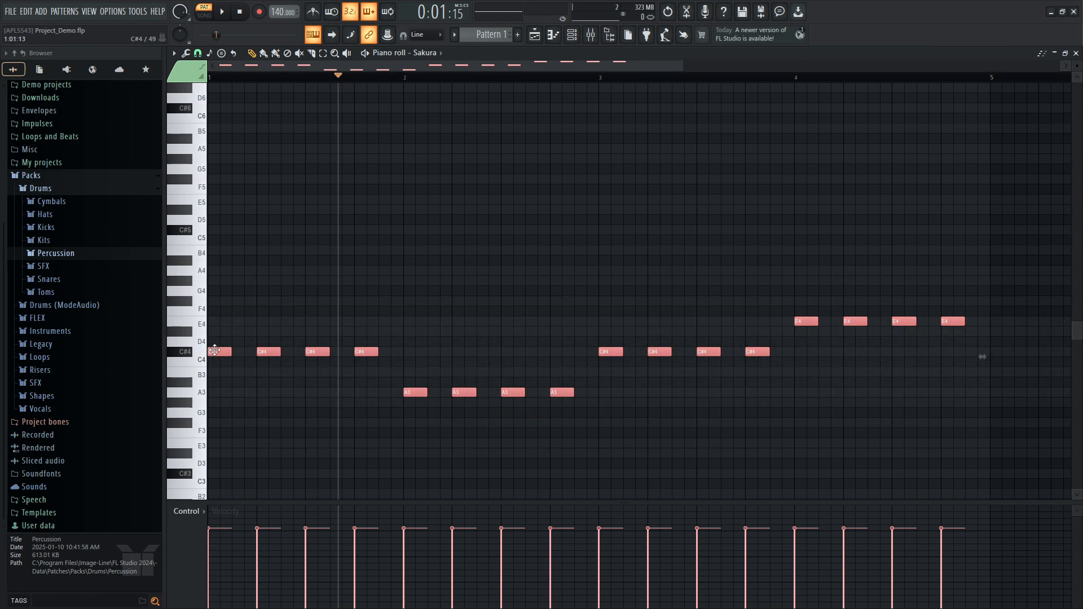
{"action": "left_click_drag", "start_coordinate": [215, 351], "coordinate": [204, 223]}
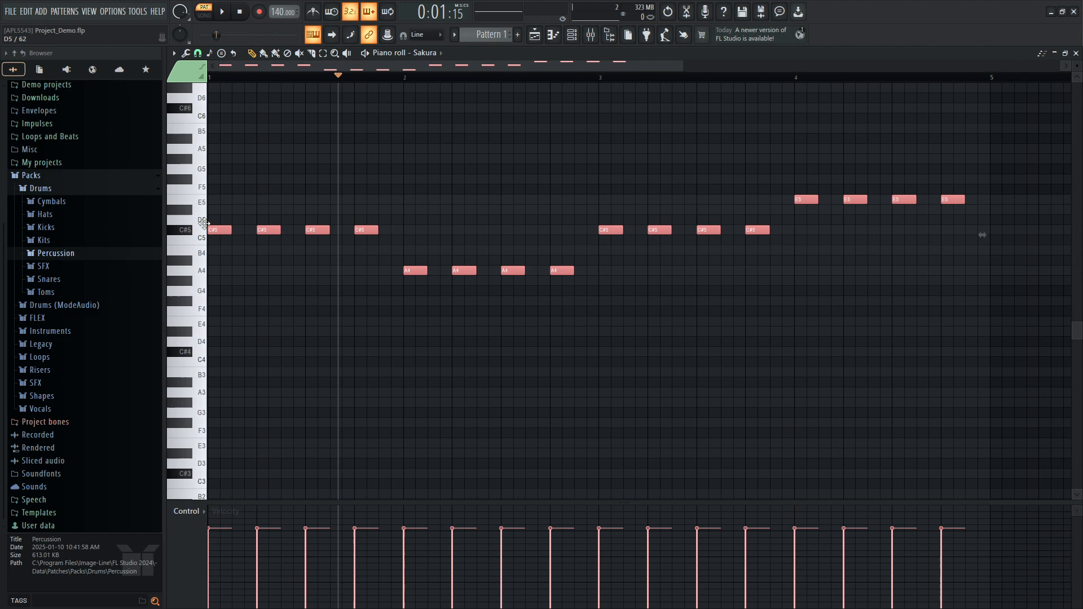
{"action": "left_click", "coordinate": [239, 12]}
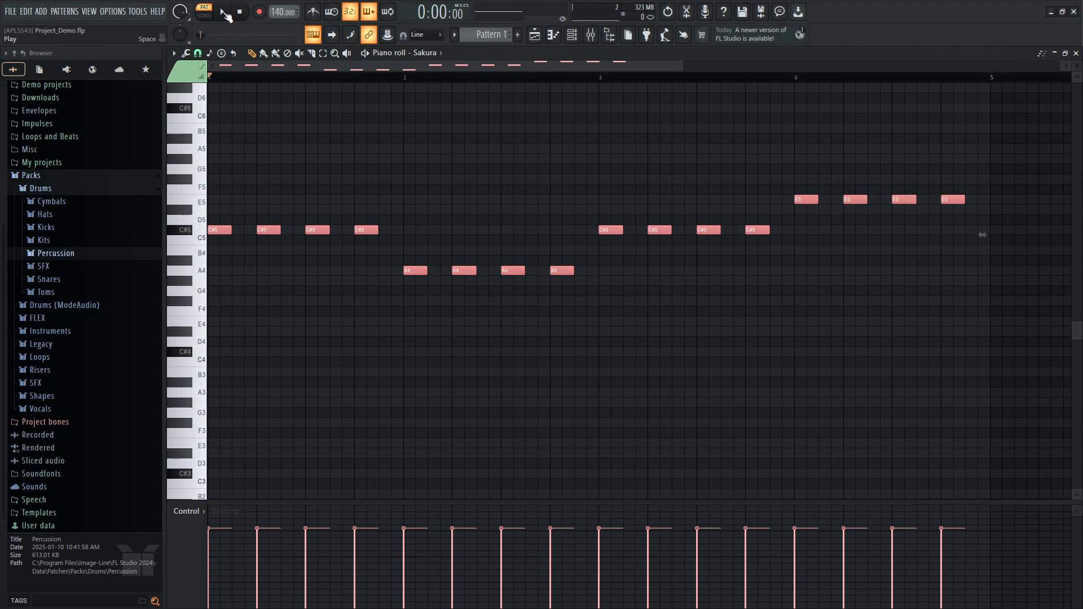
{"action": "left_click", "coordinate": [225, 13]}
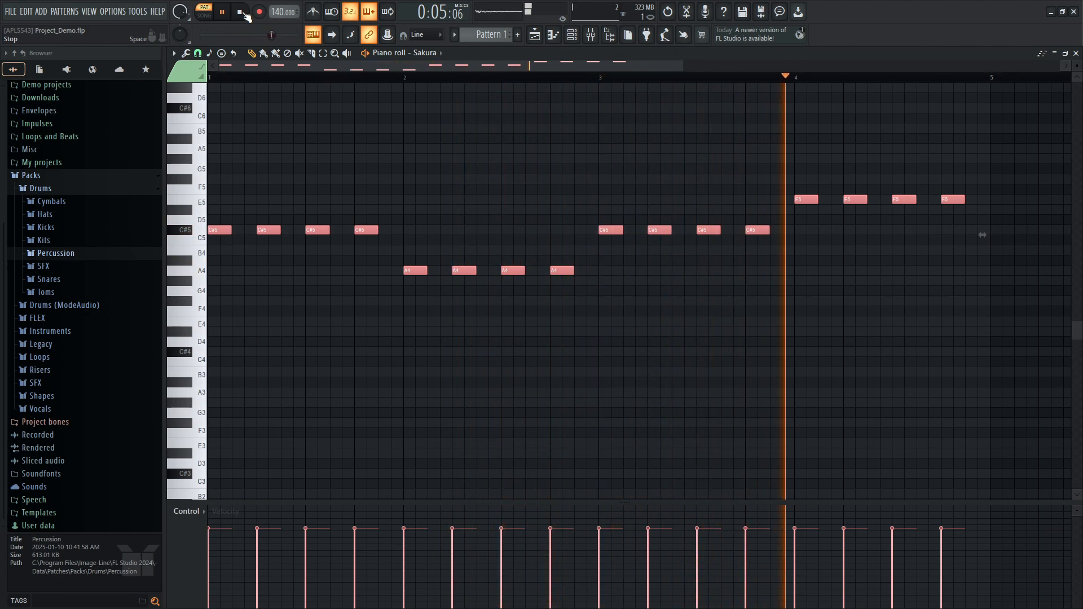
{"action": "left_click", "coordinate": [242, 13]}
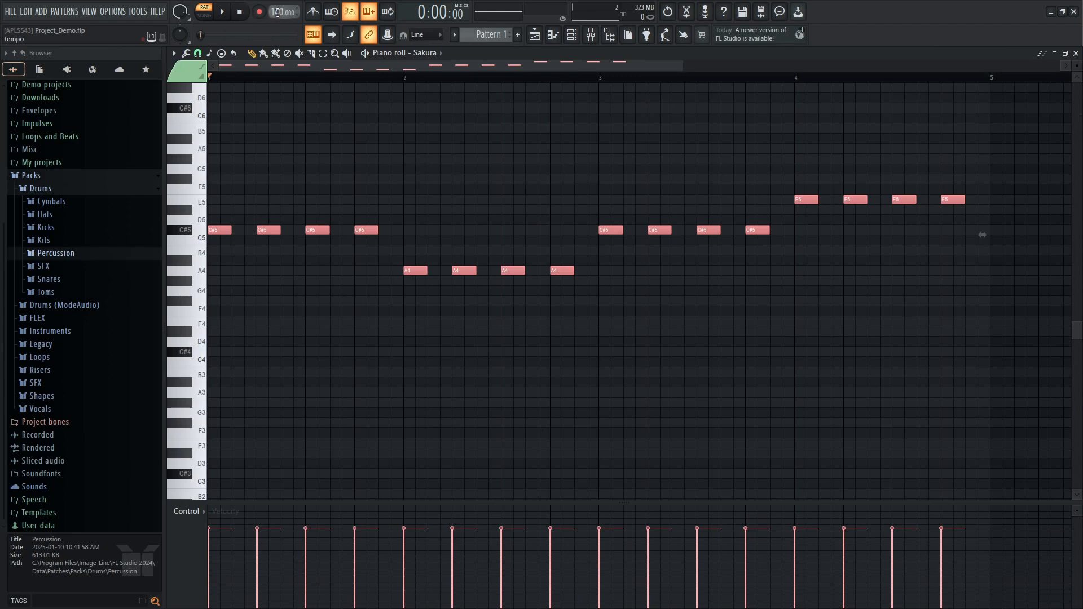
Set the project tempo to 180 BPM and listen to the bass line at that speed.
{"action": "left_click_drag", "start_coordinate": [278, 12], "coordinate": [277, 10]}
{"action": "left_click", "coordinate": [223, 12]}
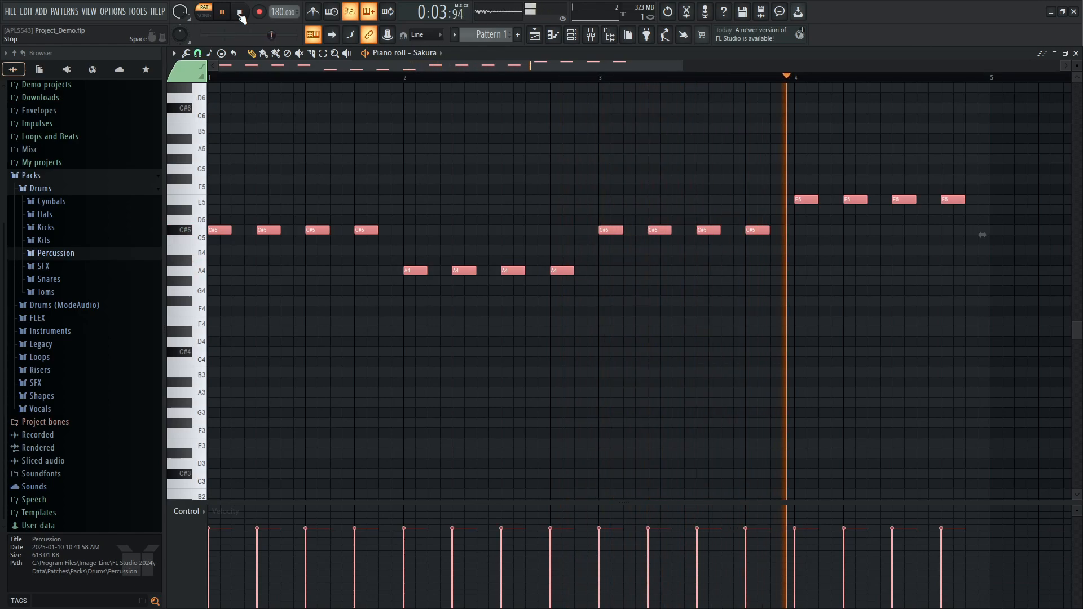
{"action": "left_click", "coordinate": [240, 16]}
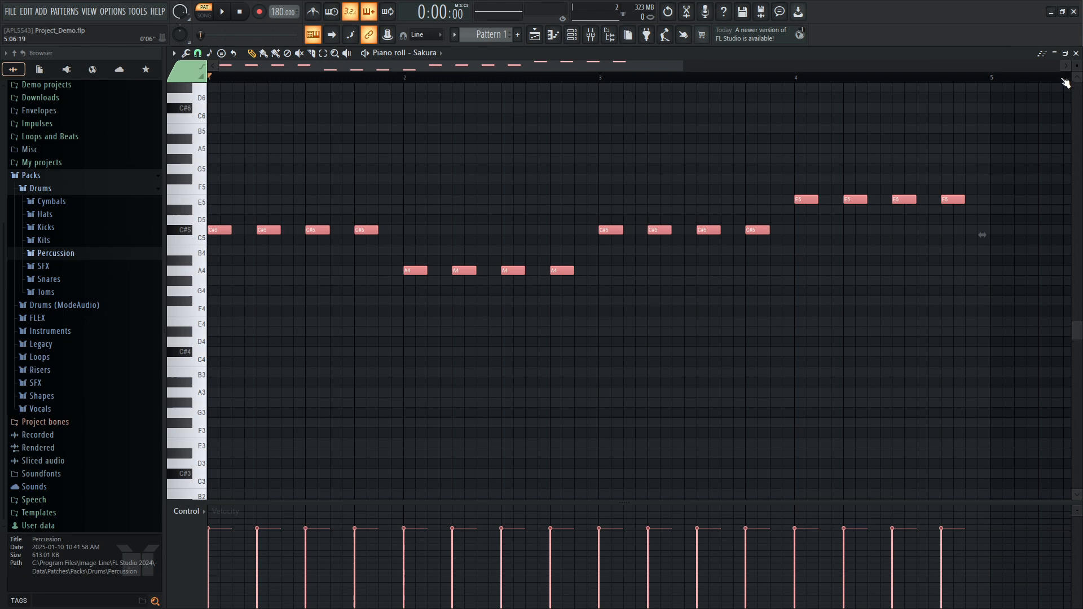
Close the piano roll and add a second Sakura instrument to the channel rack.
{"action": "left_click", "coordinate": [1077, 53]}
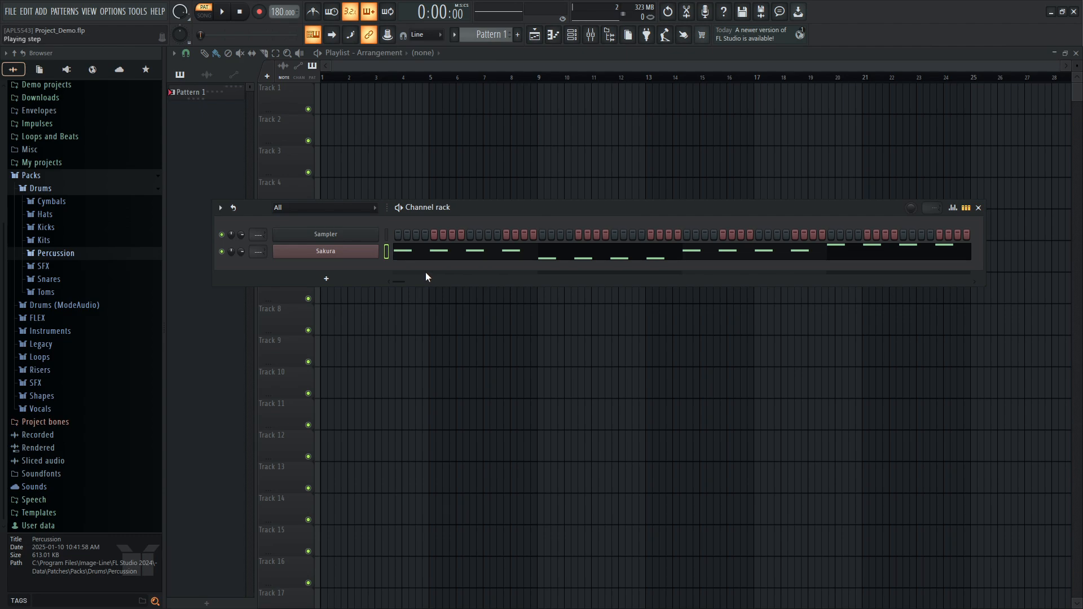
{"action": "left_click", "coordinate": [327, 279]}
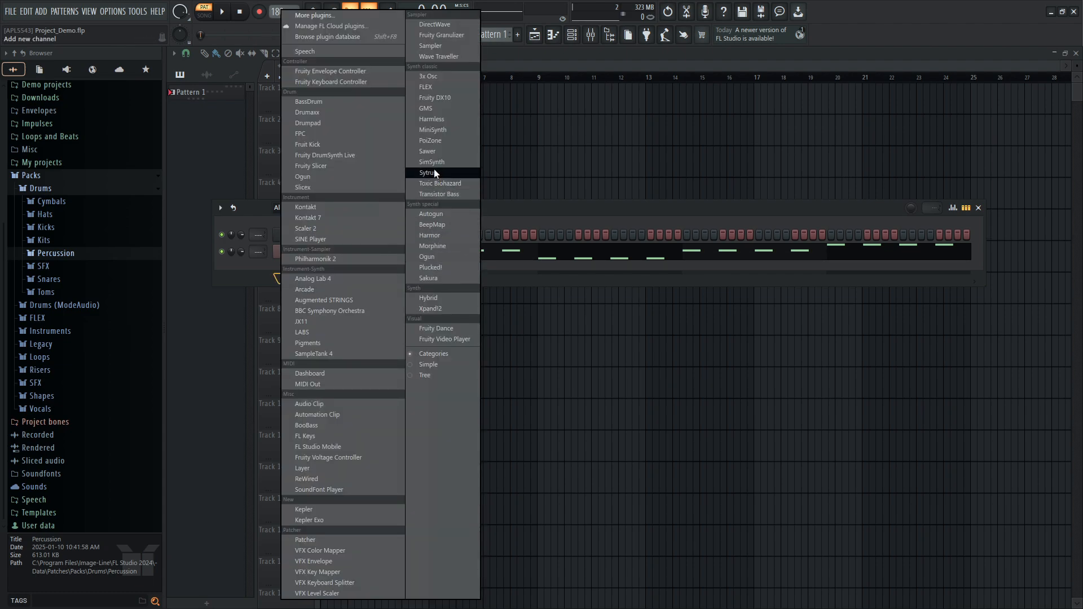
{"action": "left_click", "coordinate": [256, 272]}
{"action": "left_click", "coordinate": [304, 278]}
{"action": "left_click", "coordinate": [439, 274]}
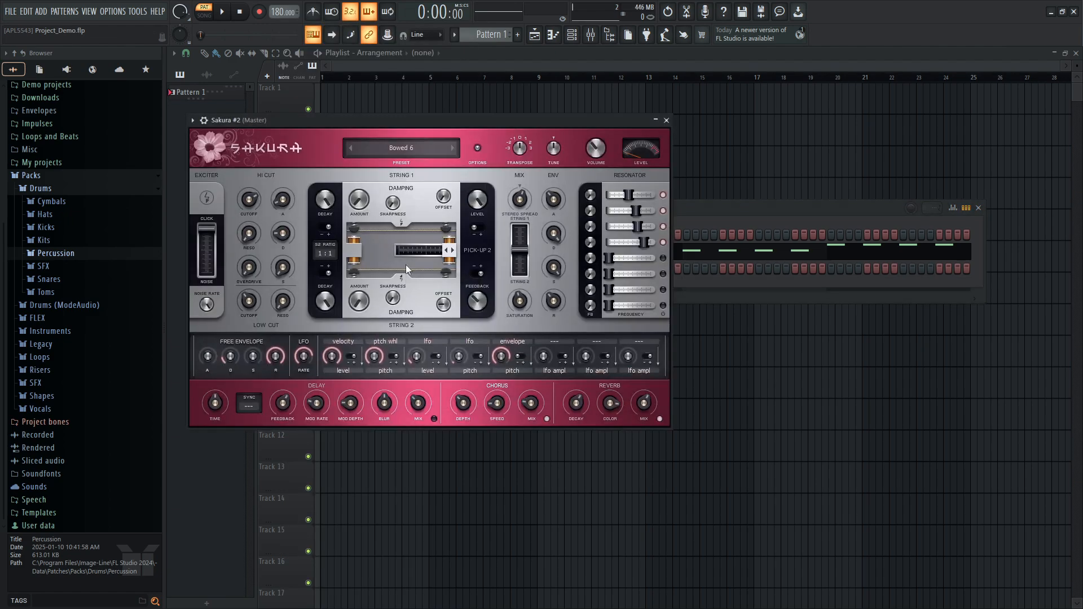
Load the STR Deep Harp 1 FG preset from the String bank into the second Sakura instrument.
{"action": "left_click", "coordinate": [416, 149]}
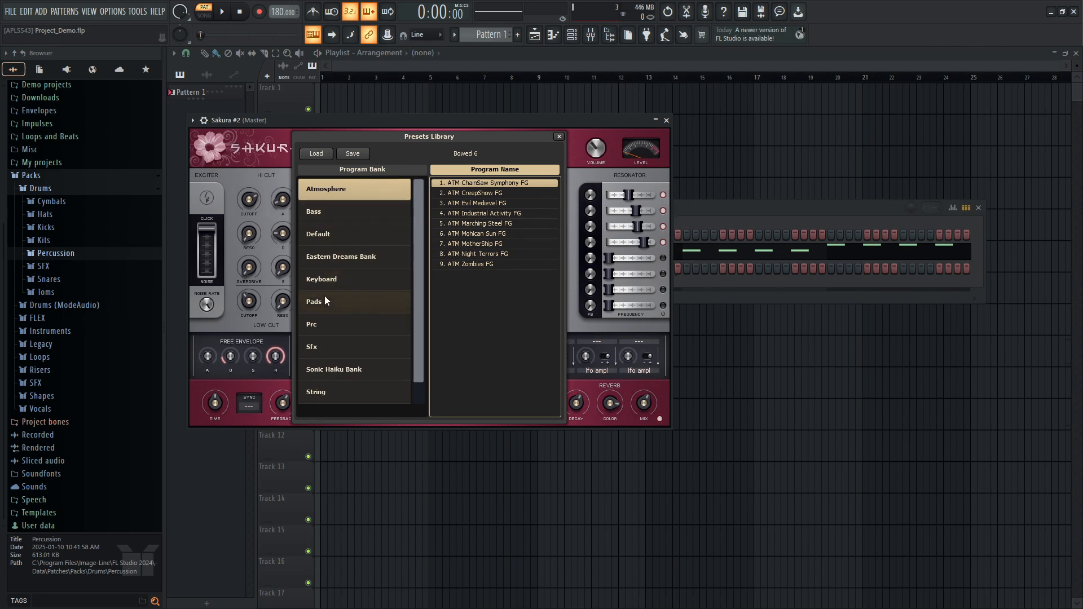
{"action": "left_click_drag", "start_coordinate": [416, 215], "coordinate": [421, 259]}
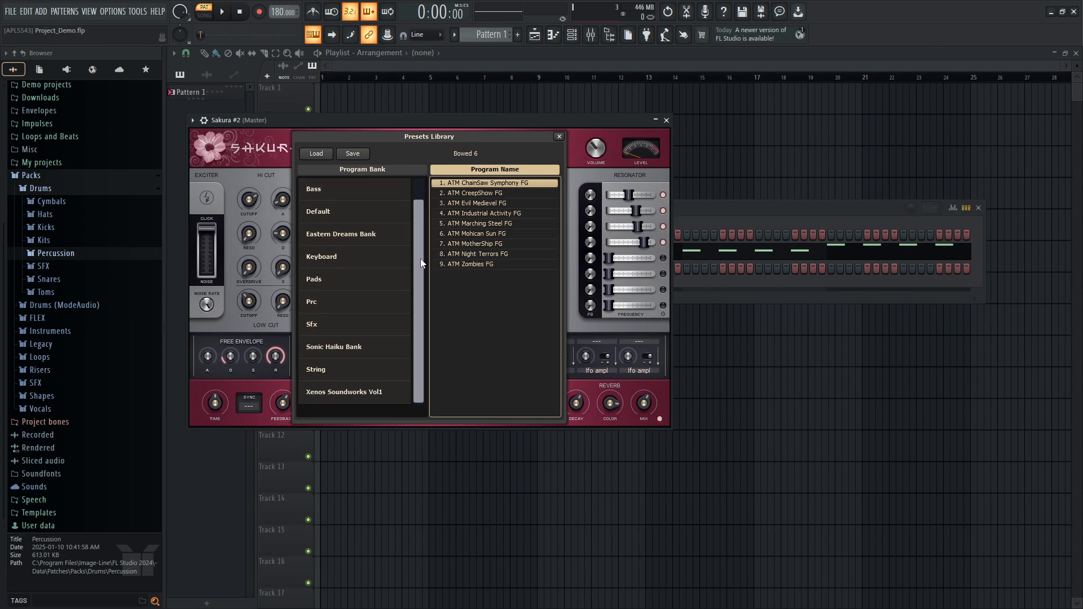
{"action": "left_click", "coordinate": [314, 371]}
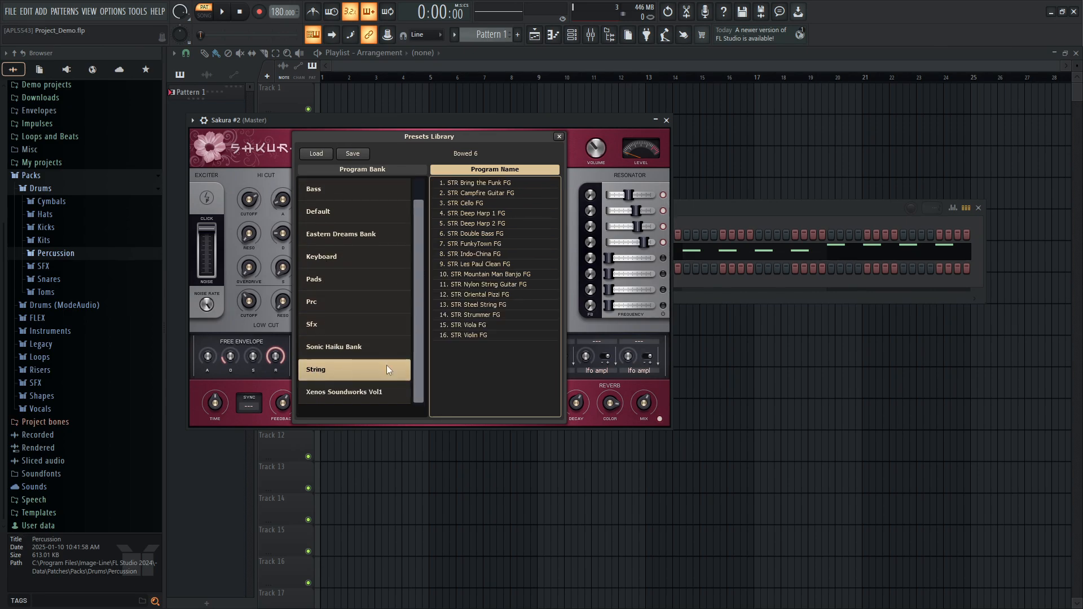
{"action": "double_click", "coordinate": [489, 214]}
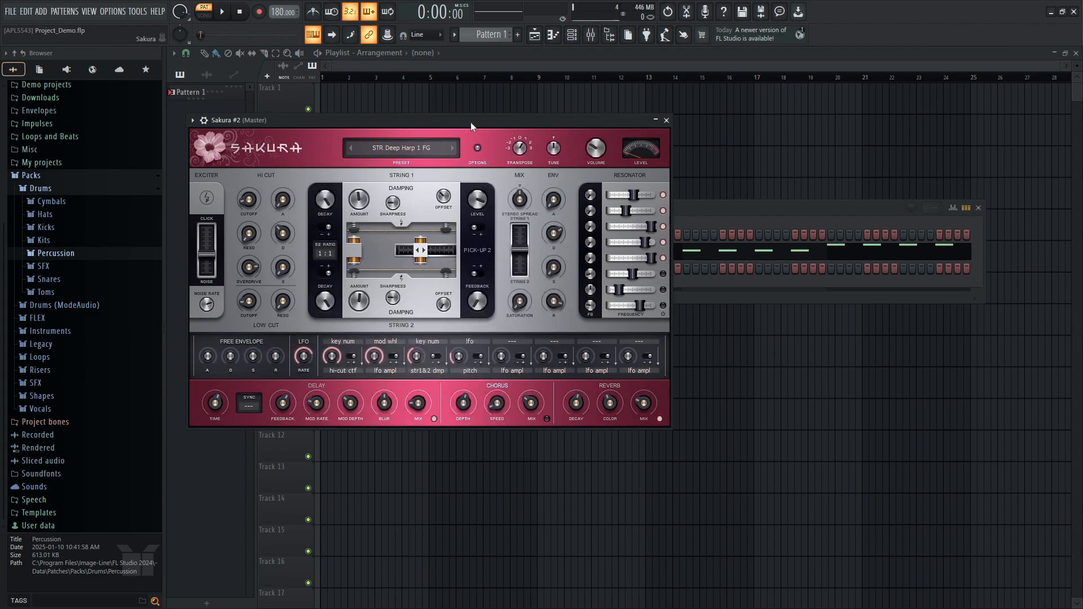
Audition the harp preset with a run of ascending notes and close the instrument window.
{"action": "key", "text": "z"}
{"action": "key", "text": "x"}
{"action": "key", "text": "c"}
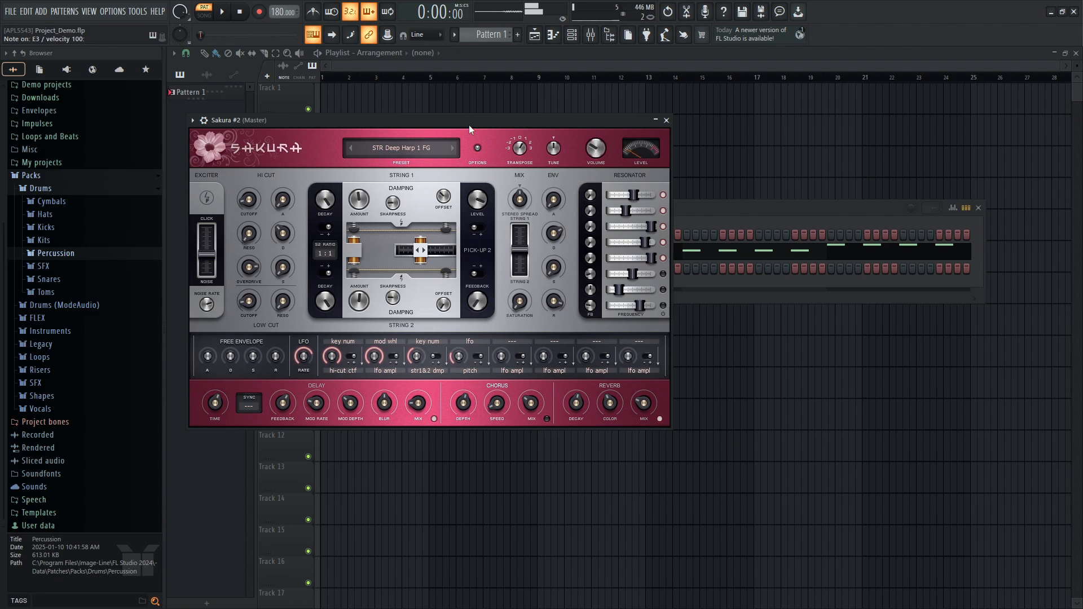
{"action": "key", "text": "v"}
{"action": "key", "text": "b"}
{"action": "key", "text": "n"}
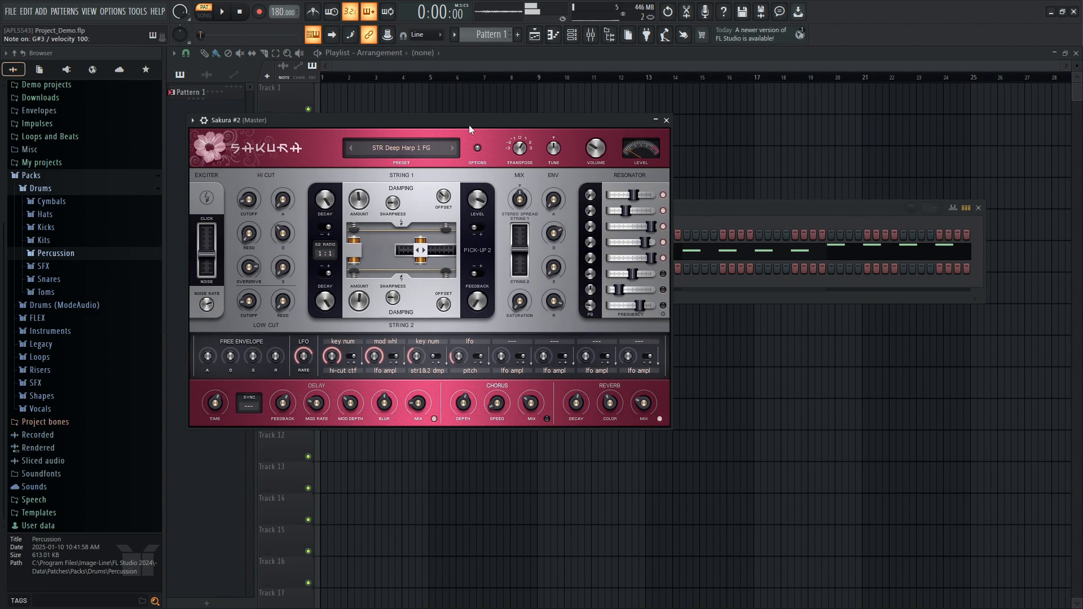
{"action": "left_click", "coordinate": [667, 121]}
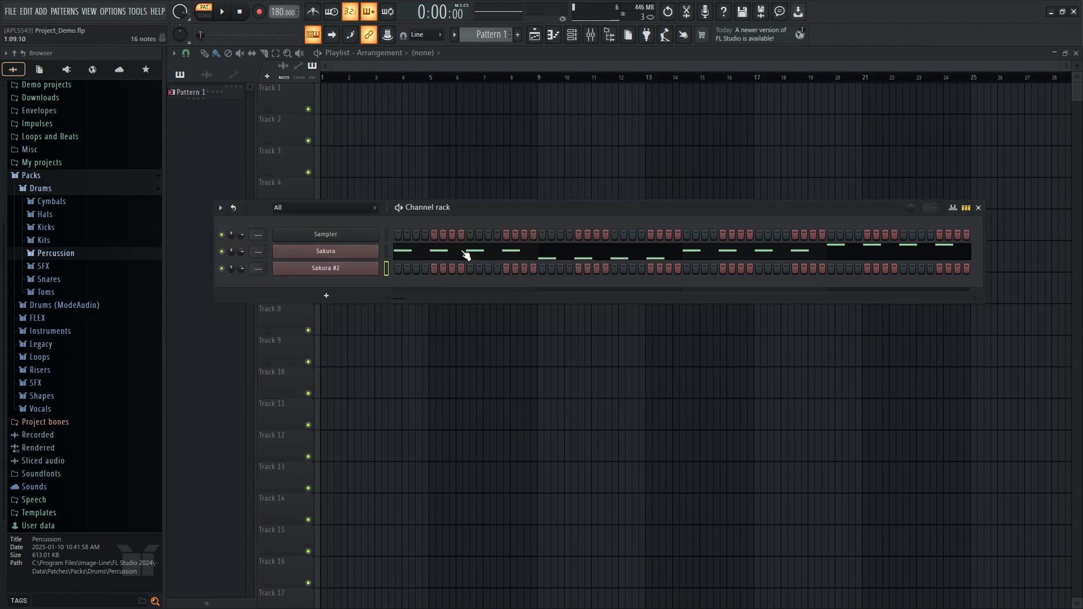
Open the piano roll for Sakura #2 and place a half-bar C#5 note at the start of bar 1.
{"action": "right_click", "coordinate": [364, 269]}
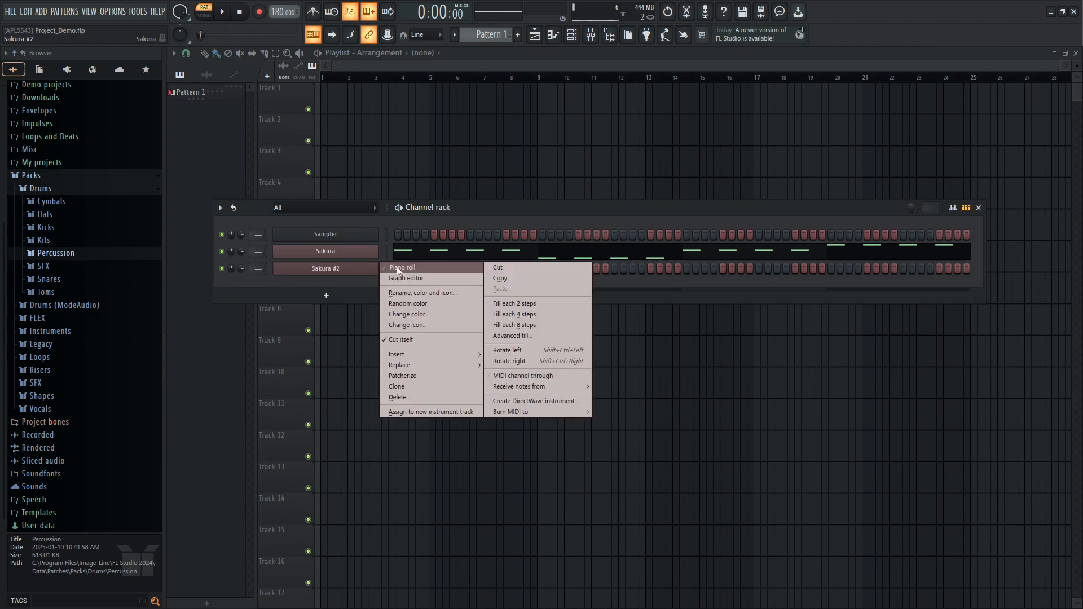
{"action": "left_click", "coordinate": [397, 267]}
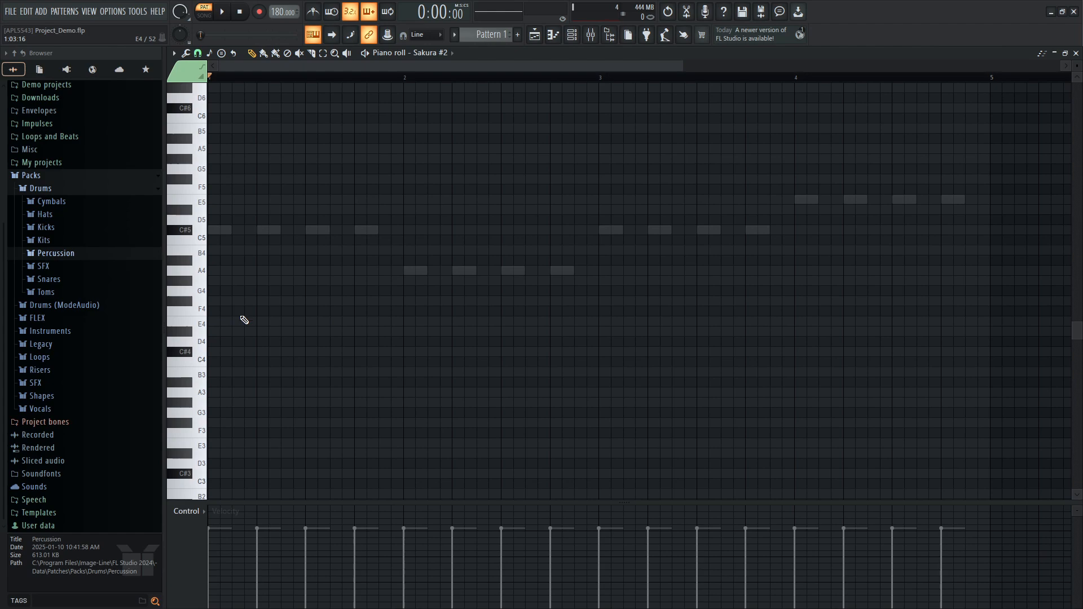
{"action": "left_click", "coordinate": [218, 231]}
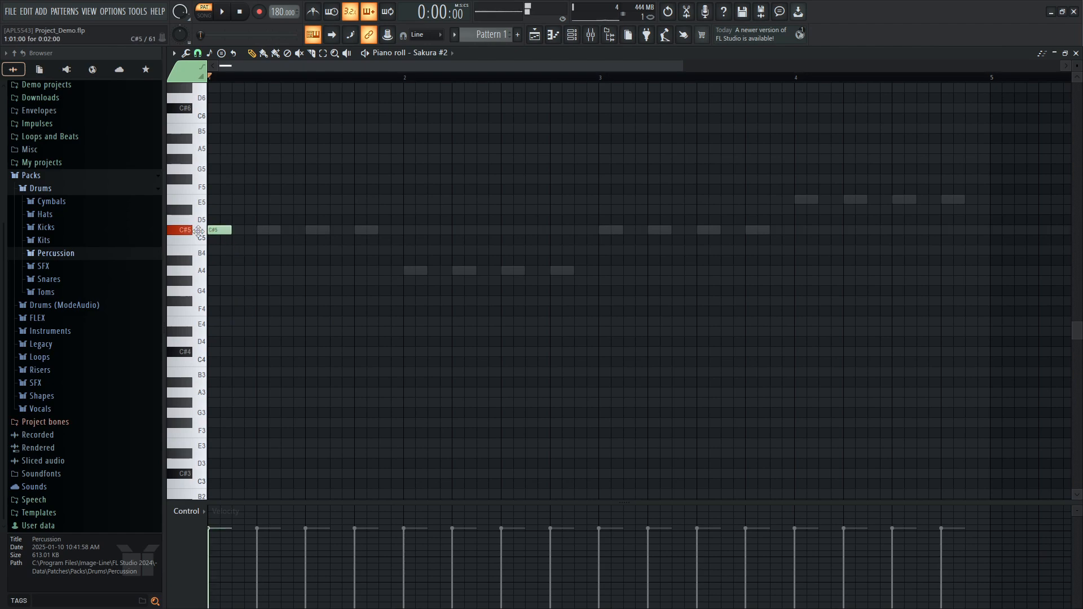
{"action": "left_click_drag", "start_coordinate": [231, 230], "coordinate": [293, 230]}
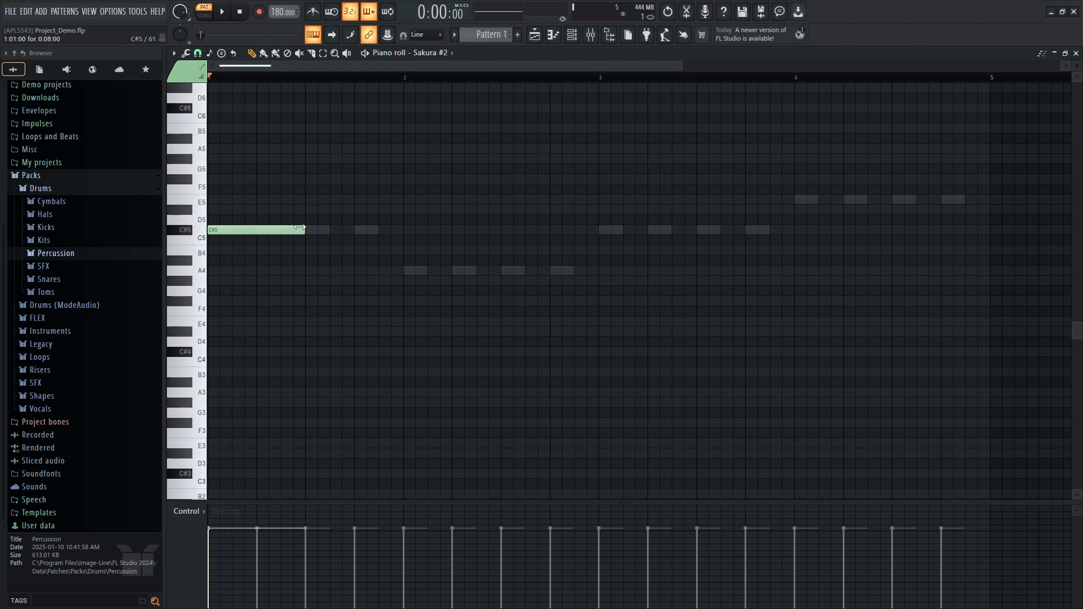
Audition the first harp note and lower it one octave to C#4.
{"action": "left_click", "coordinate": [268, 230]}
{"action": "left_click", "coordinate": [268, 230]}
{"action": "left_click", "coordinate": [268, 230]}
{"action": "left_click", "coordinate": [268, 230]}
{"action": "left_click_drag", "start_coordinate": [268, 230], "coordinate": [247, 360]}
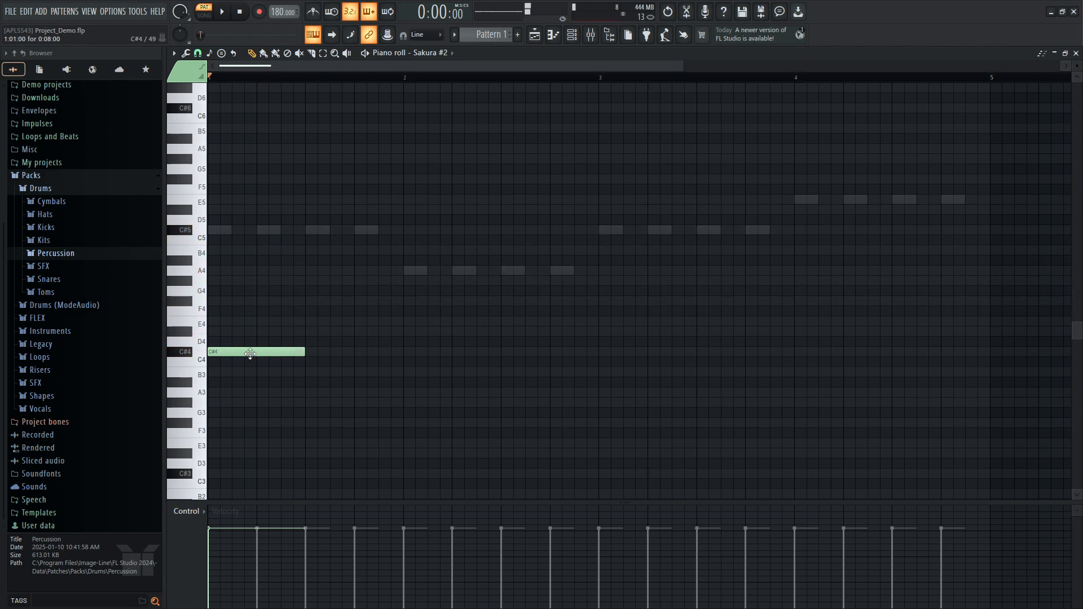
{"action": "double_click", "coordinate": [262, 355]}
{"action": "left_click", "coordinate": [618, 230]}
{"action": "left_click", "coordinate": [259, 354]}
{"action": "left_click", "coordinate": [286, 352]}
Add half-bar notes G#4 in the second half of bar 1, E4 at bar 2 and F#4 in bar 2's second half.
{"action": "left_click", "coordinate": [308, 281]}
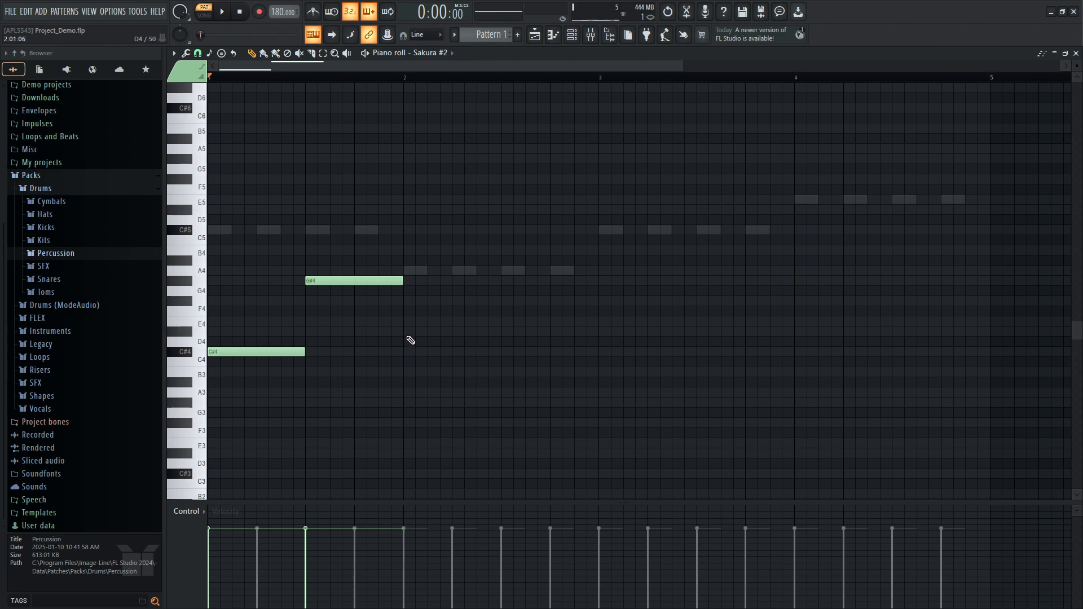
{"action": "left_click", "coordinate": [407, 323]}
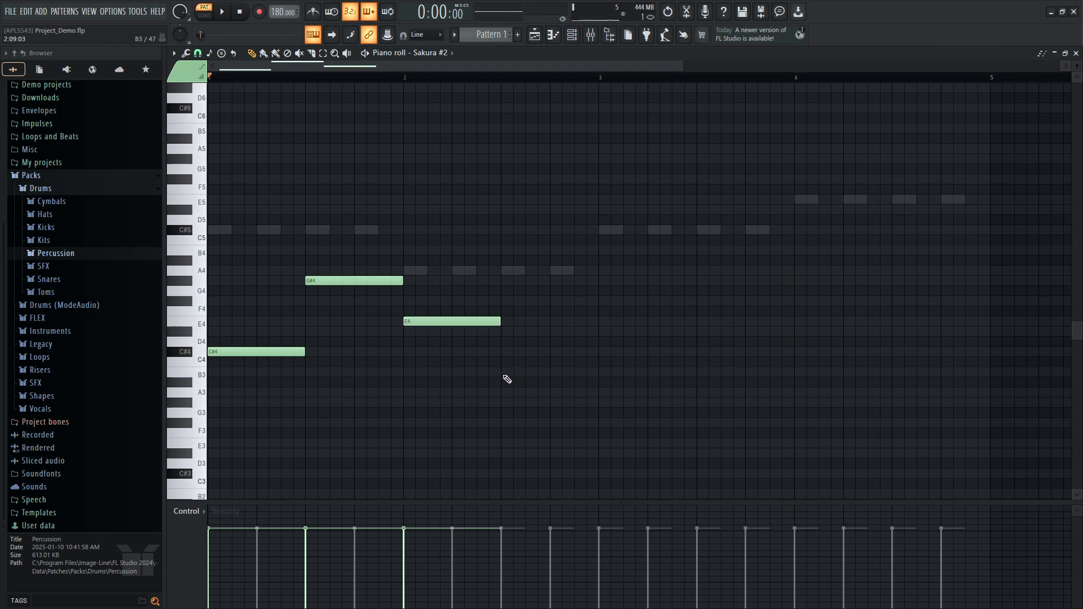
{"action": "left_click", "coordinate": [503, 302]}
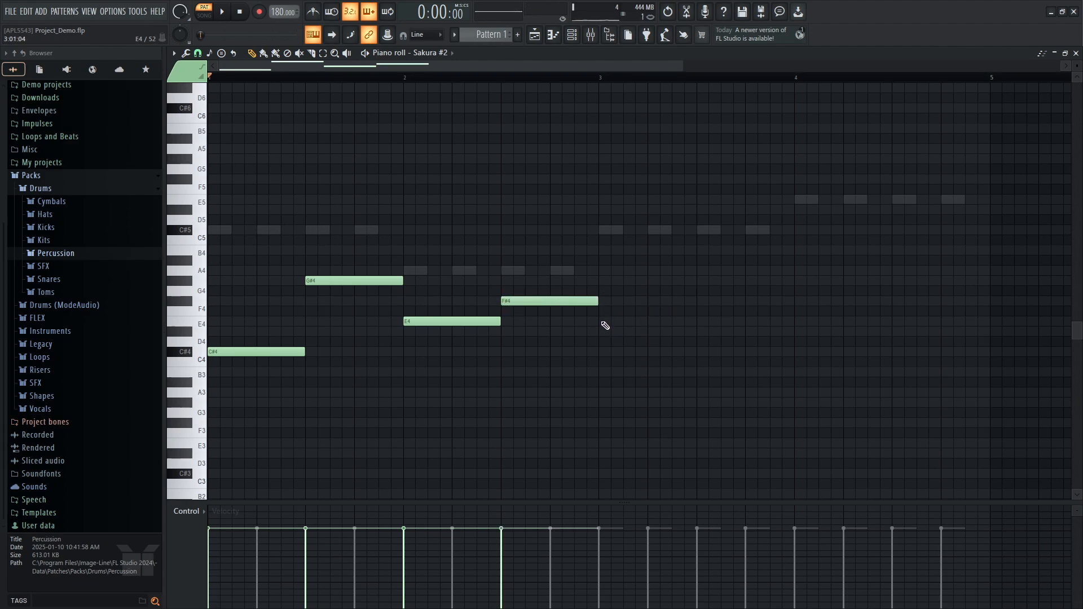
Place a half-bar note at the start of bar 3, audition nearby pitches and settle it on D#4.
{"action": "left_click", "coordinate": [600, 321]}
{"action": "left_click_drag", "start_coordinate": [624, 322], "coordinate": [624, 335]}
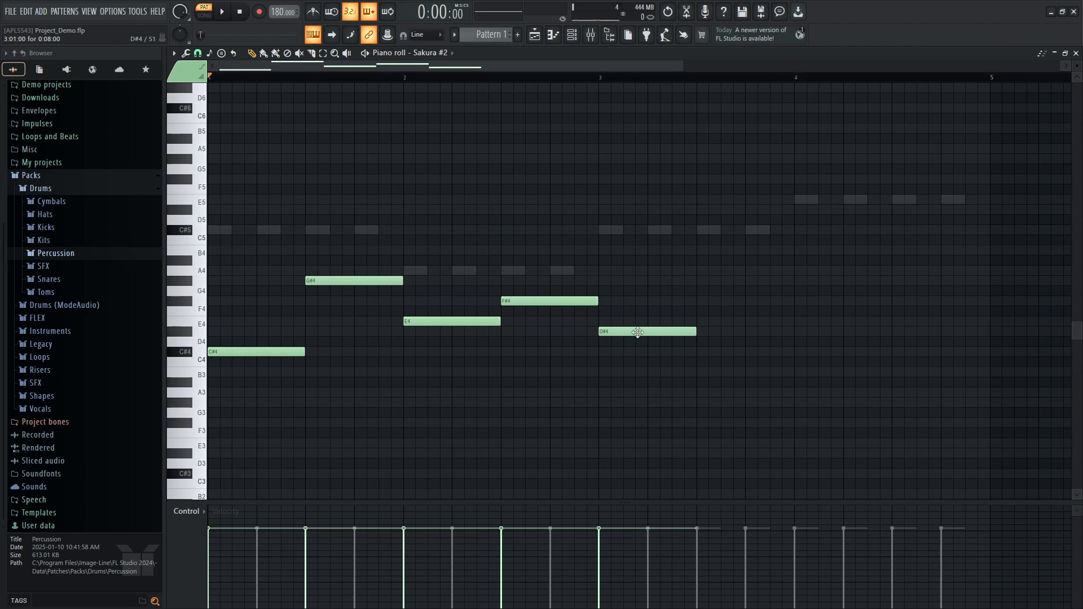
{"action": "left_click_drag", "start_coordinate": [638, 332], "coordinate": [619, 312]}
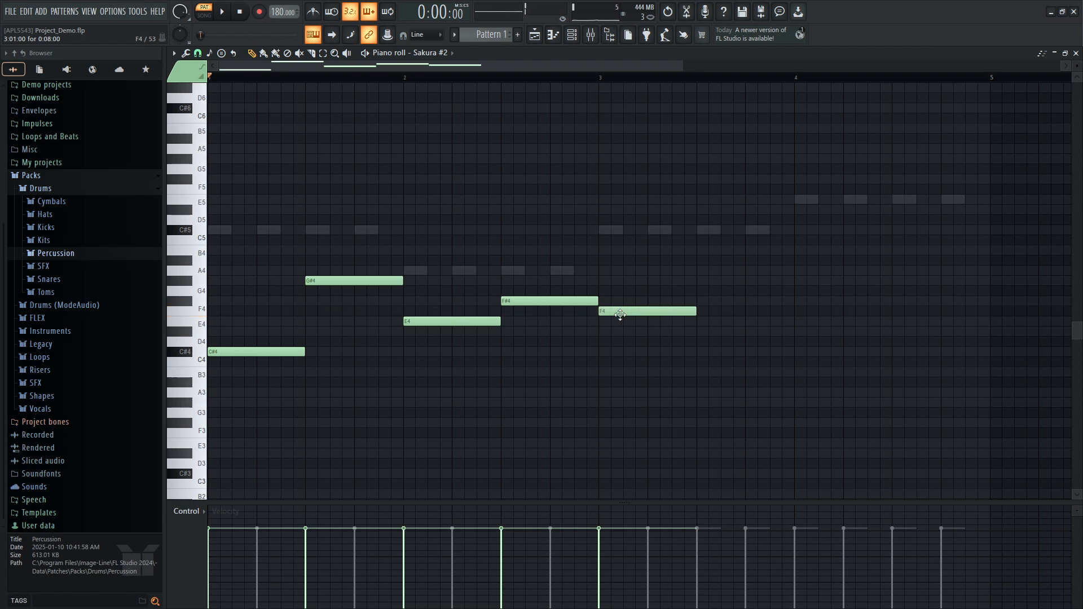
{"action": "left_click", "coordinate": [620, 315]}
{"action": "left_click_drag", "start_coordinate": [620, 314], "coordinate": [621, 338]}
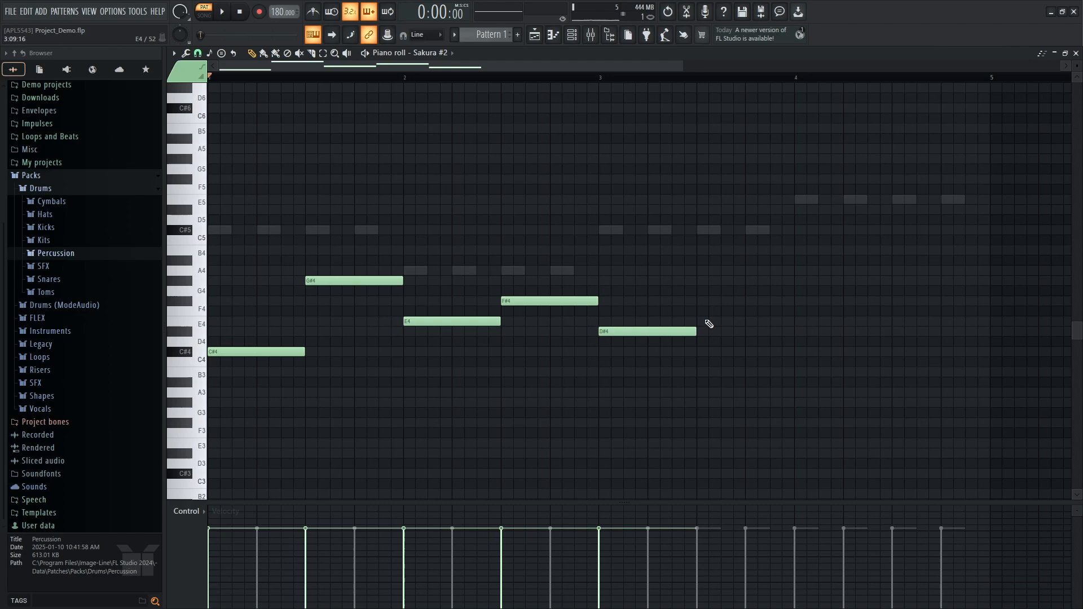
Complete the harp melody with half-bar notes A4, G#4 and D#4 through the end of bar 4, and play it back.
{"action": "left_click", "coordinate": [709, 272]}
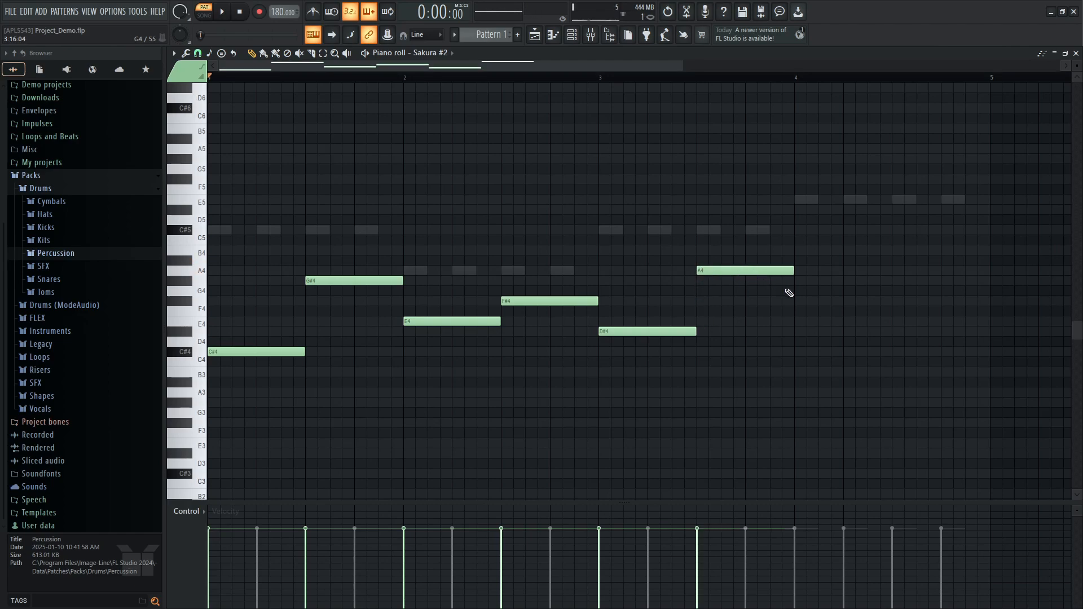
{"action": "left_click", "coordinate": [808, 281]}
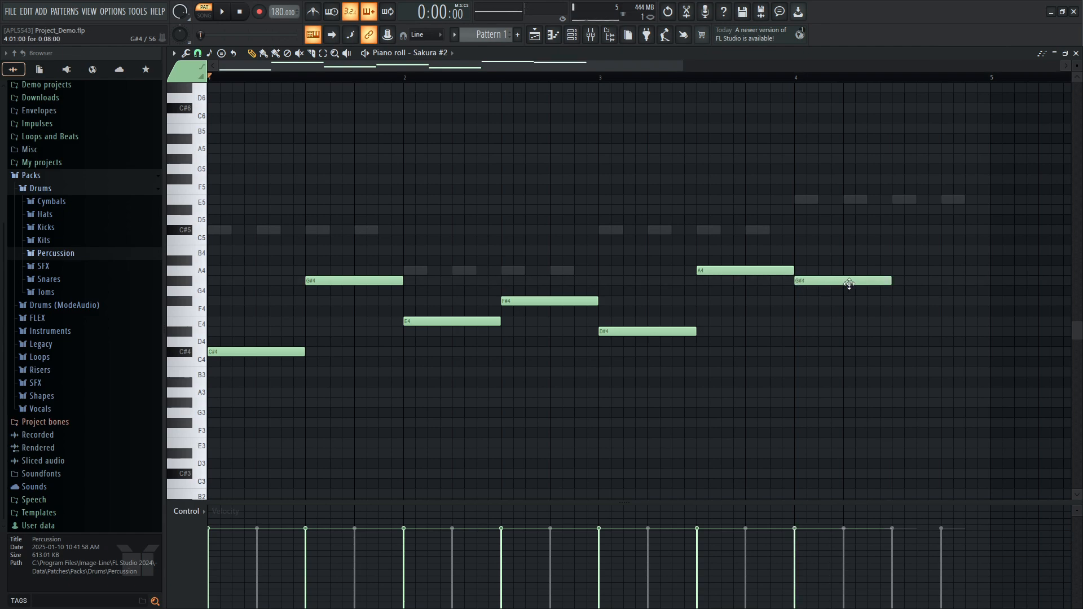
{"action": "left_click", "coordinate": [894, 300]}
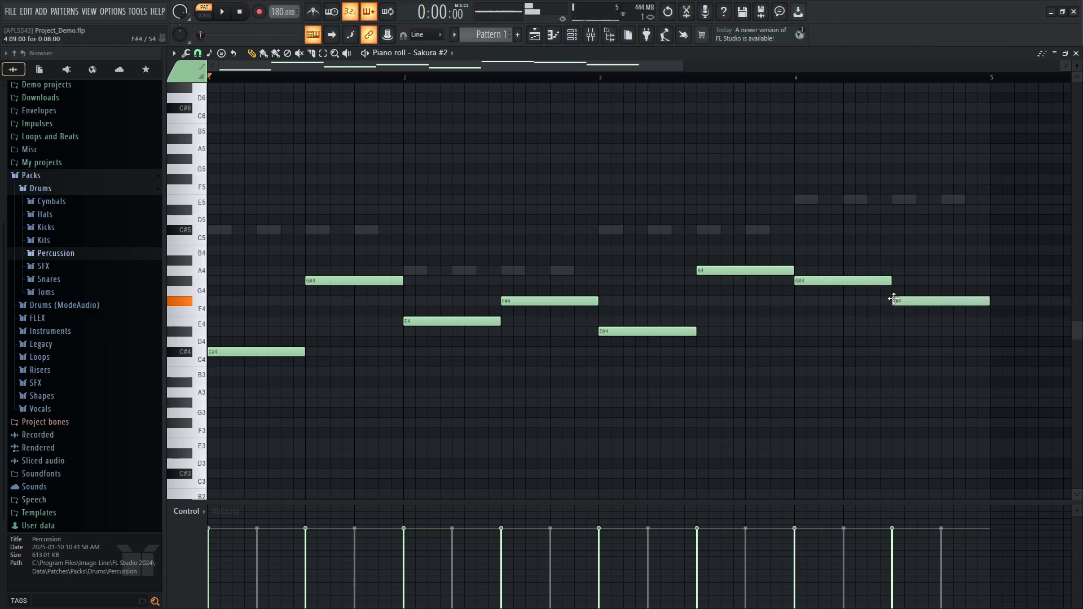
{"action": "left_click_drag", "start_coordinate": [893, 299], "coordinate": [892, 334]}
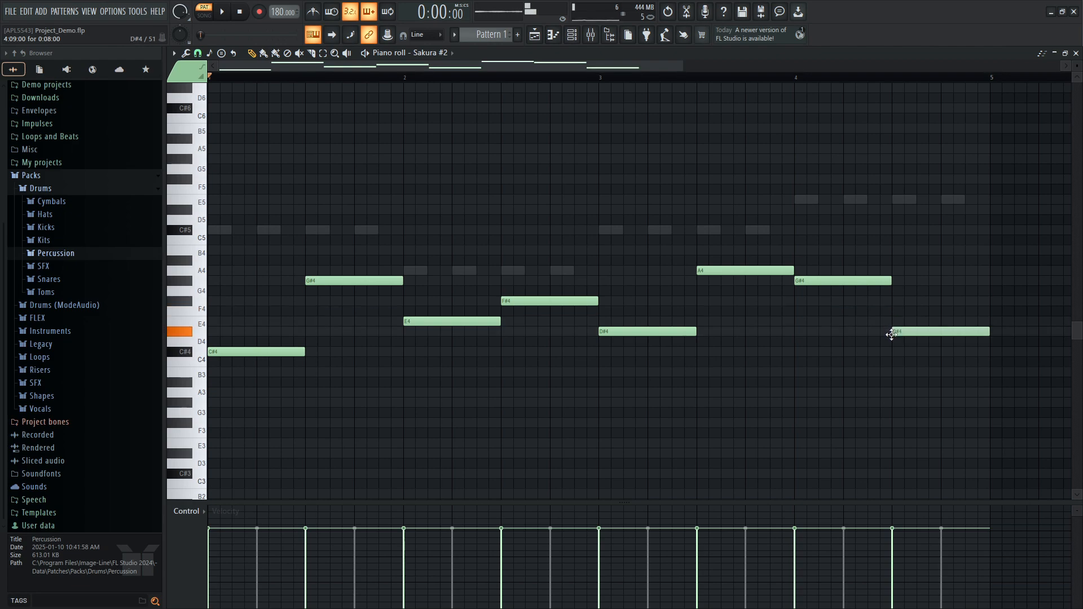
{"action": "left_click", "coordinate": [223, 17]}
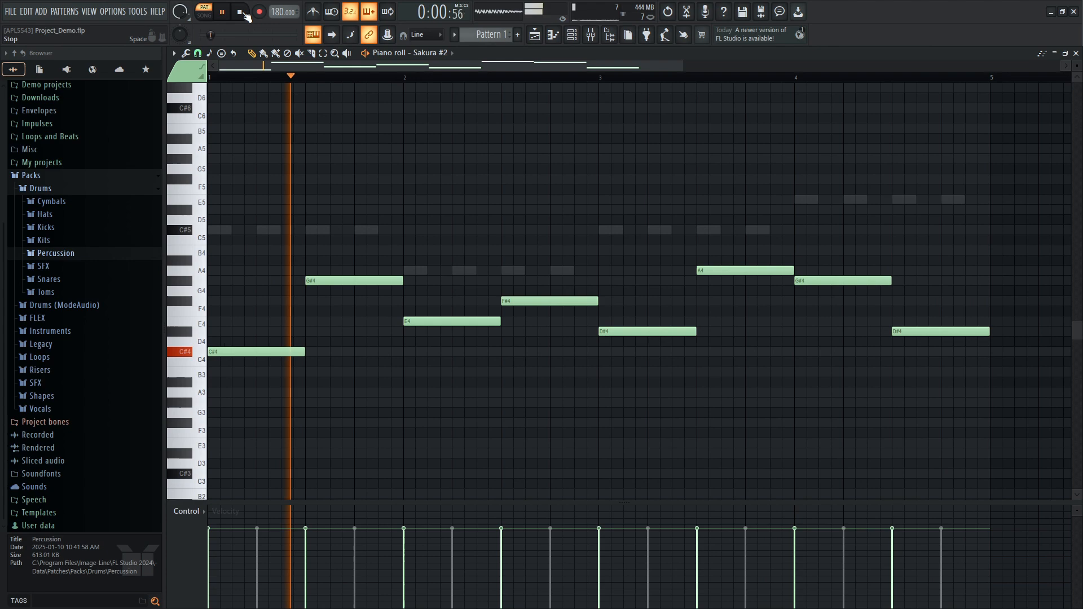
{"action": "left_click", "coordinate": [244, 14]}
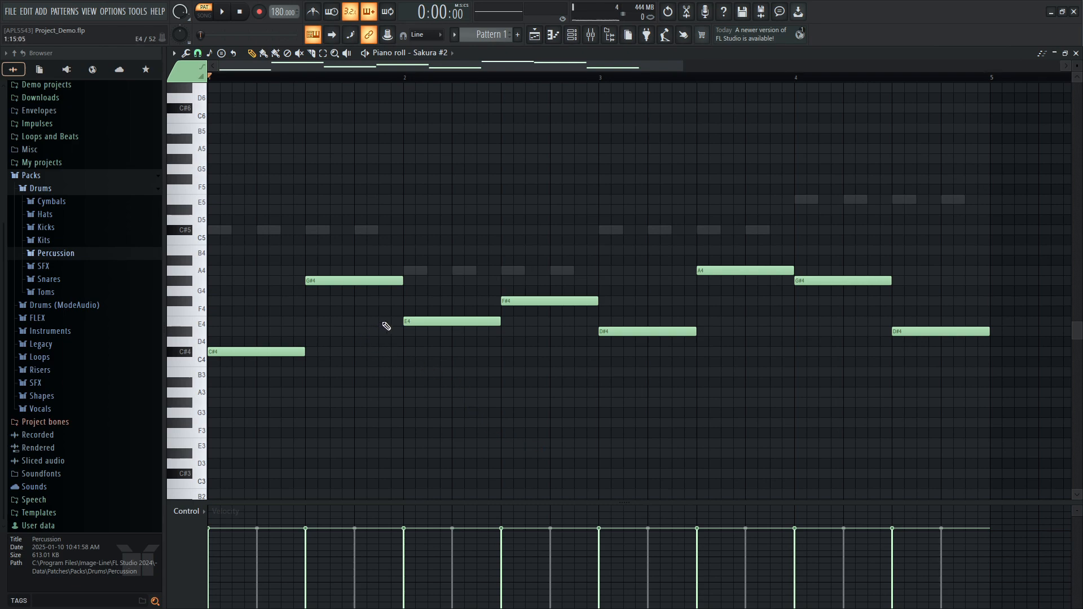
Delete the E4 note at bar 2 and the A4 note in bar 3, and play the thinned melody.
{"action": "right_click", "coordinate": [430, 318]}
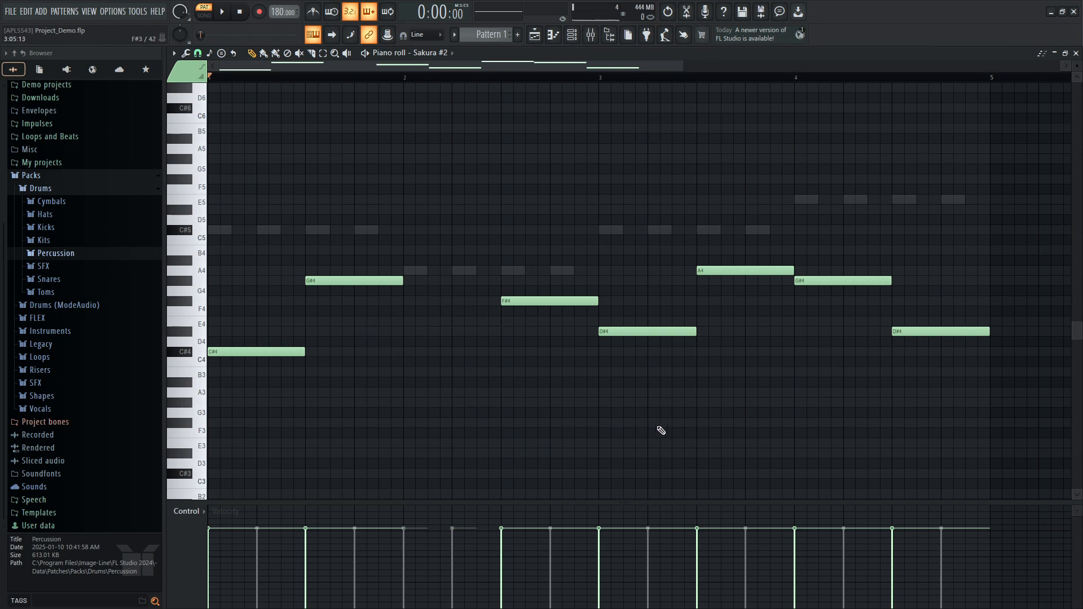
{"action": "right_click", "coordinate": [762, 270]}
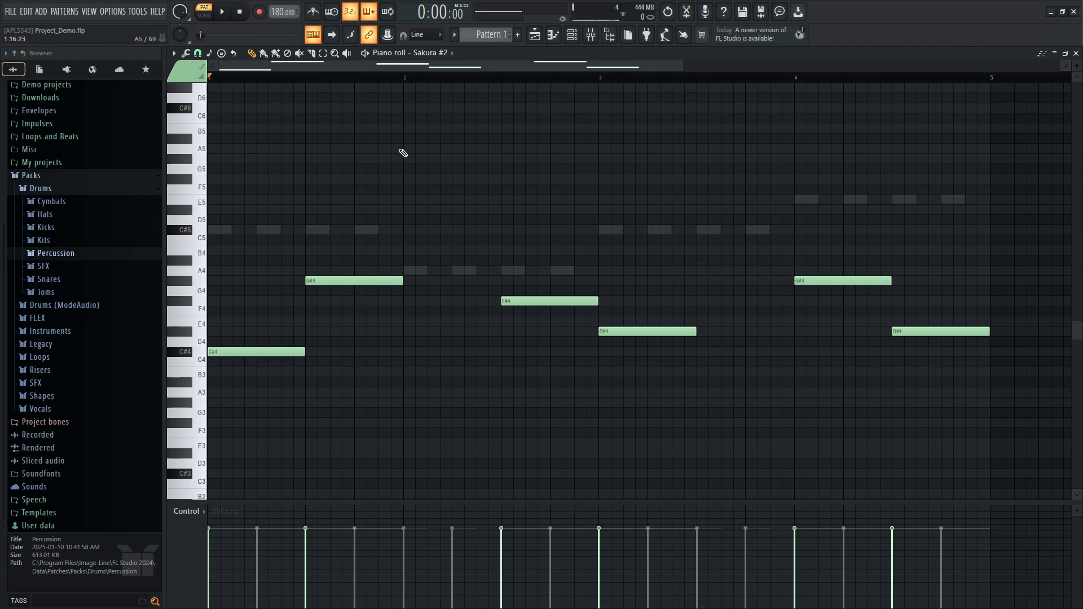
{"action": "key", "text": "space"}
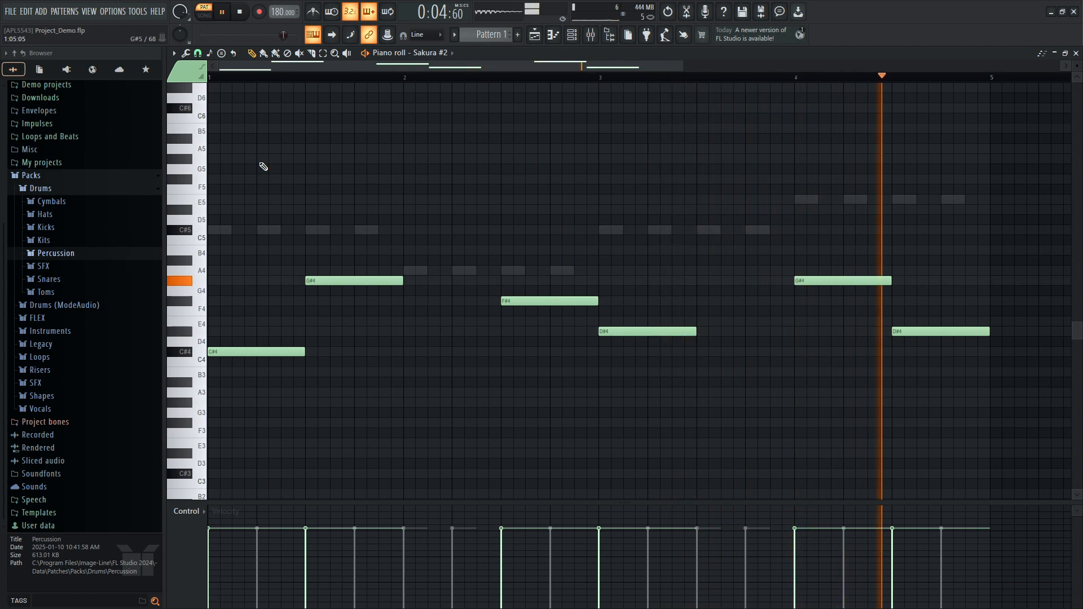
{"action": "left_click", "coordinate": [241, 12]}
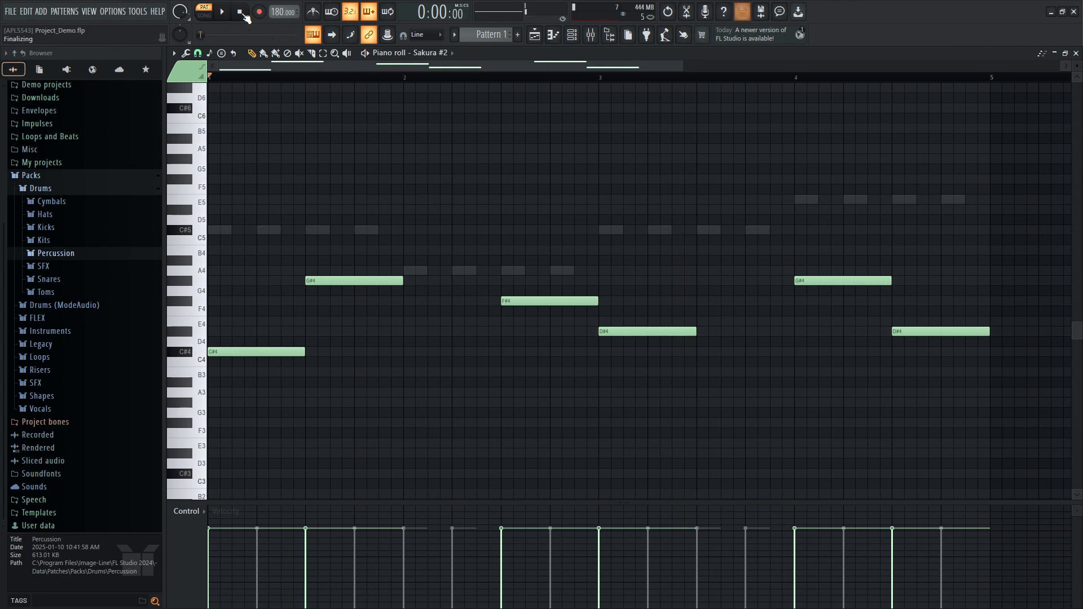
Show the channel rack over the piano roll, slightly lower the volume of Sakura #2 and listen to both parts.
{"action": "left_click", "coordinate": [573, 41]}
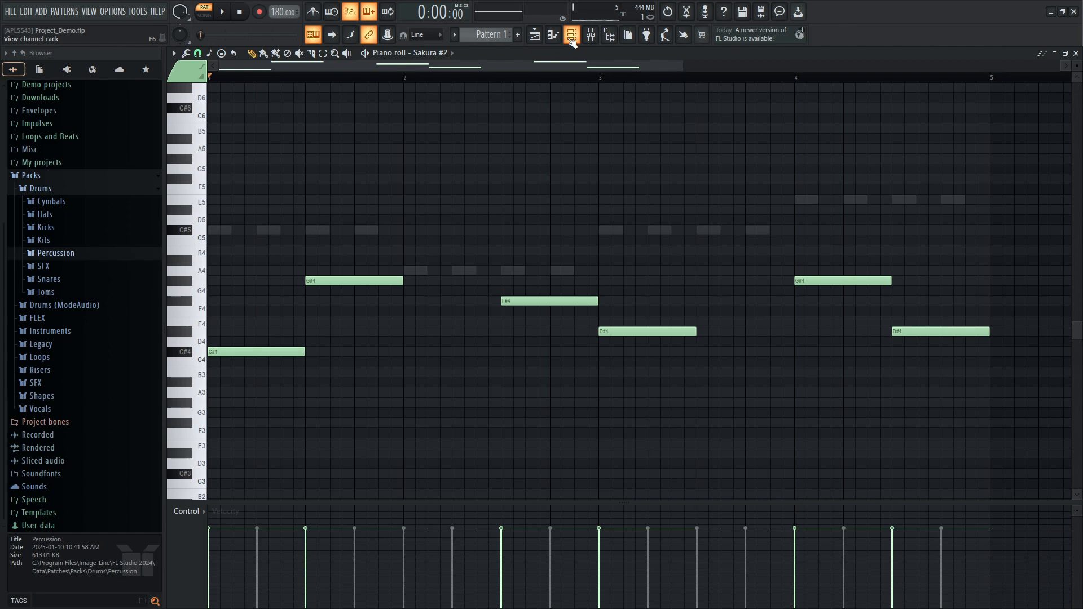
{"action": "left_click", "coordinate": [573, 40]}
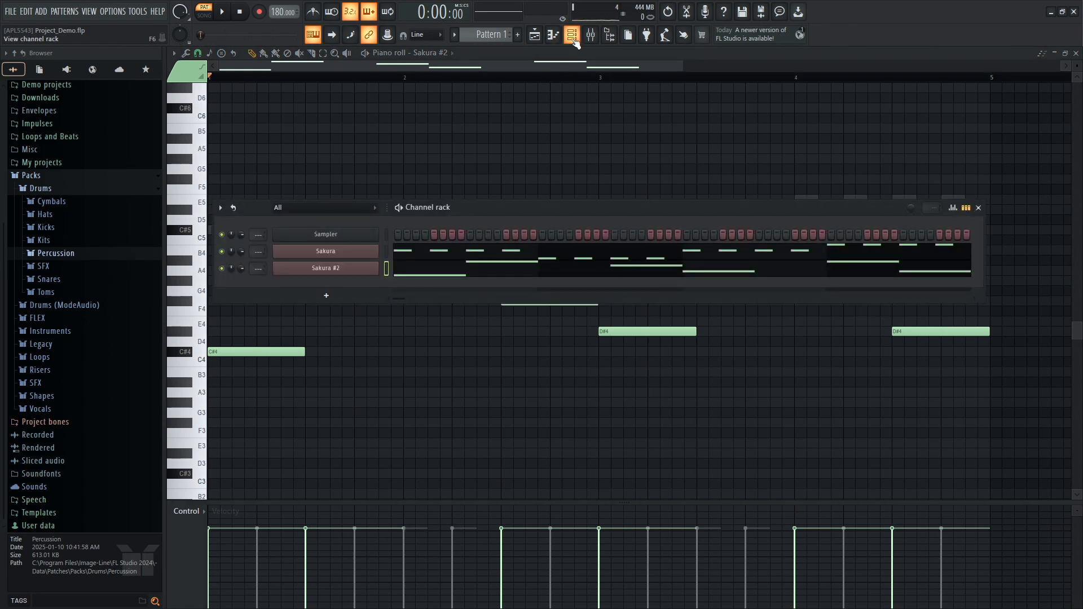
{"action": "left_click_drag", "start_coordinate": [557, 208], "coordinate": [557, 198]}
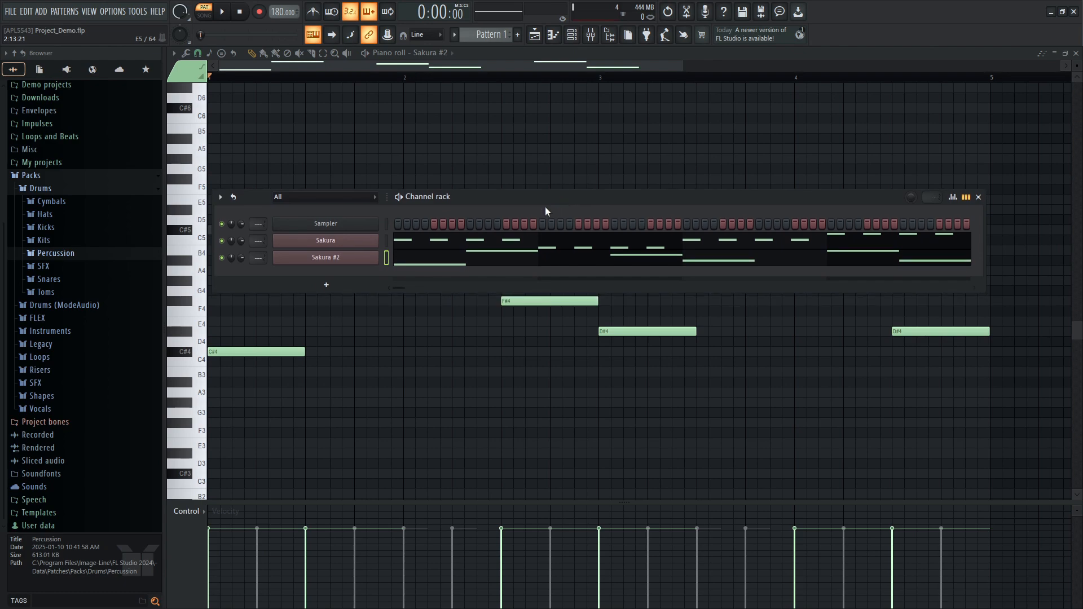
{"action": "left_click_drag", "start_coordinate": [242, 259], "coordinate": [241, 263]}
{"action": "left_click", "coordinate": [224, 12]}
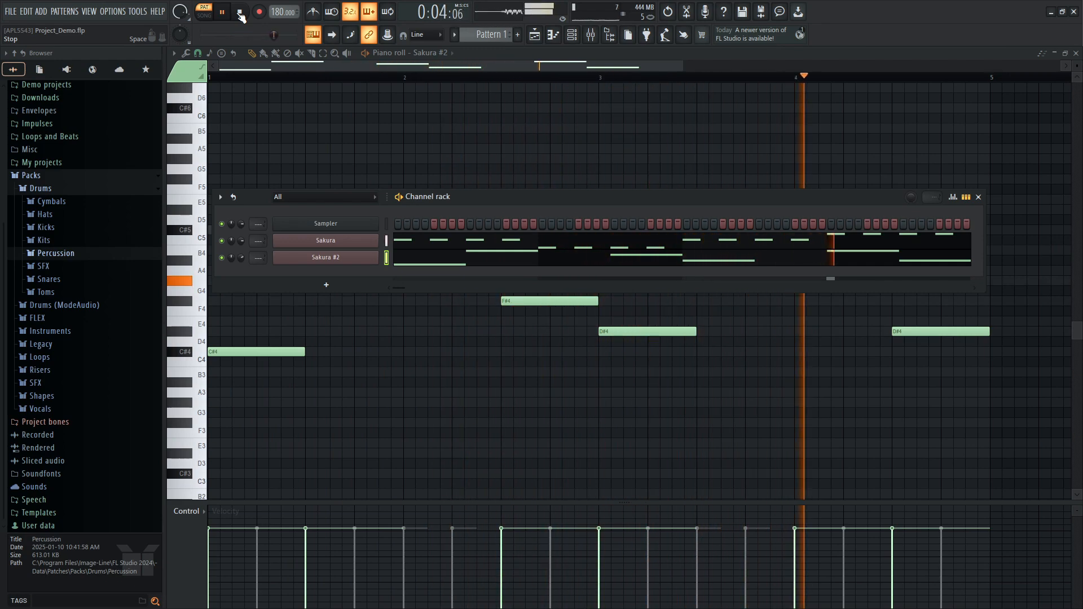
{"action": "left_click", "coordinate": [240, 12]}
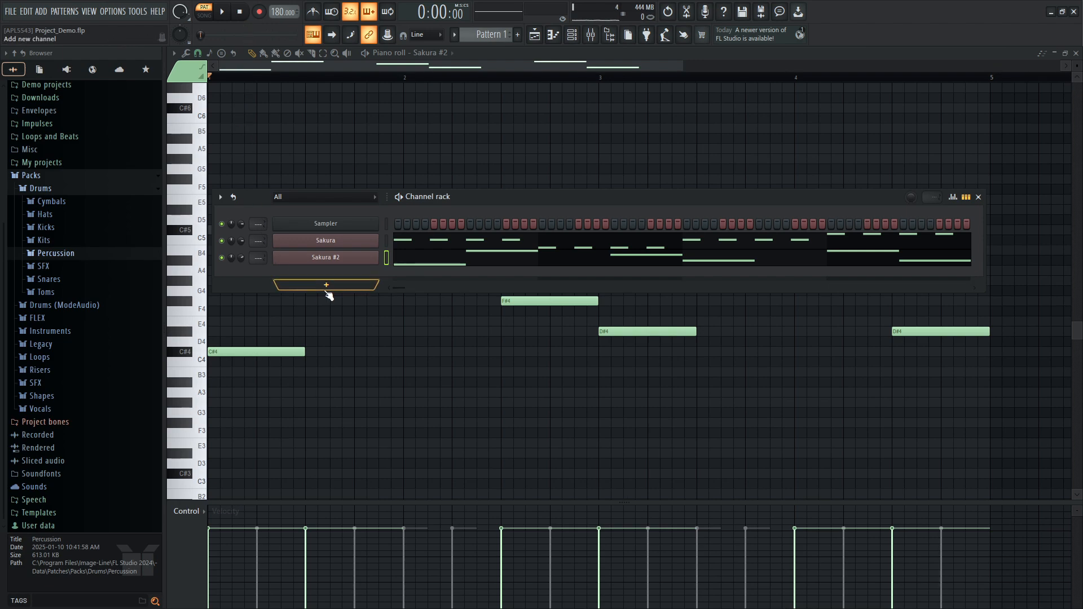
Add a GMS synthesizer to the channel rack and open its preset library.
{"action": "left_click", "coordinate": [327, 286]}
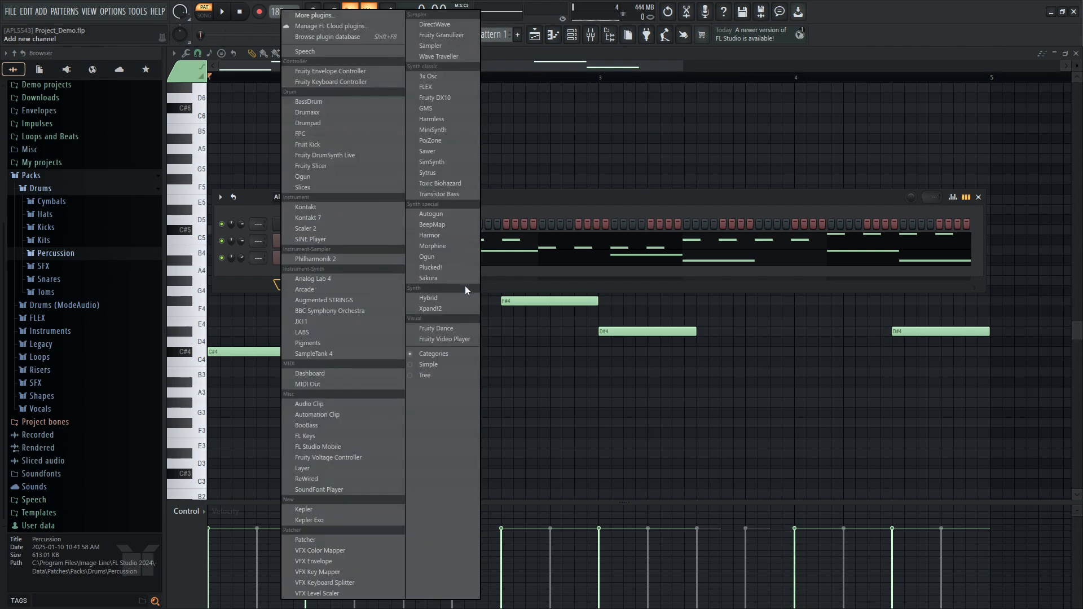
{"action": "left_click", "coordinate": [435, 109]}
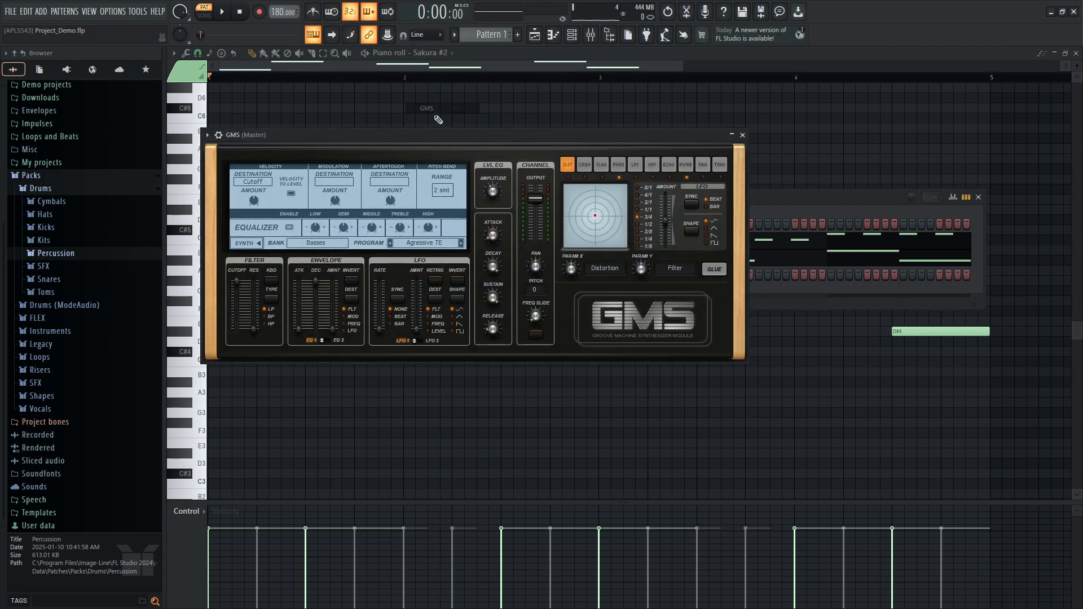
{"action": "left_click_drag", "start_coordinate": [446, 137], "coordinate": [479, 167]}
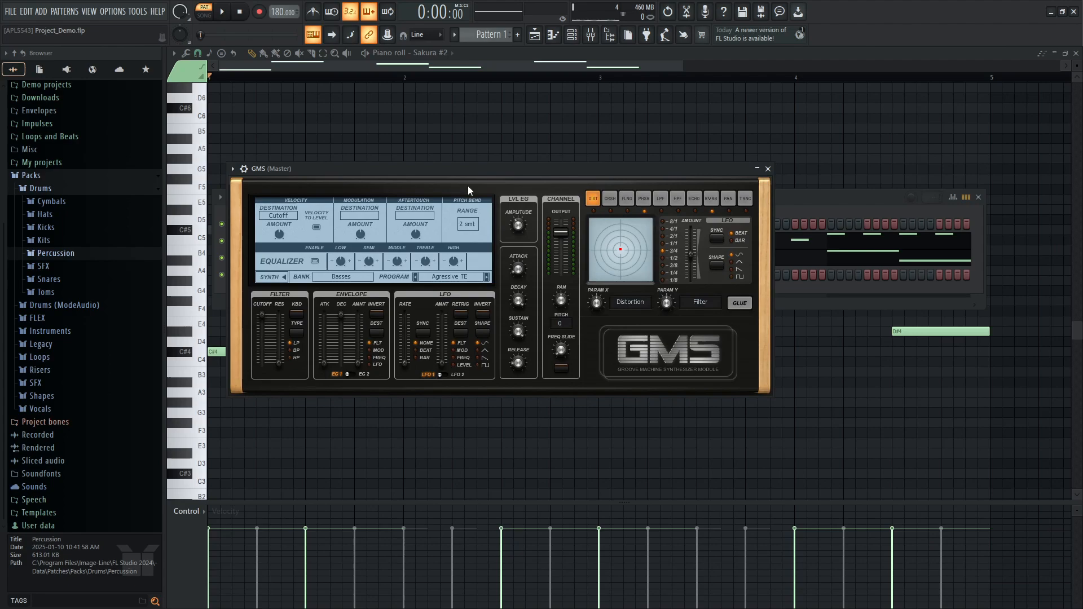
{"action": "left_click", "coordinate": [361, 279]}
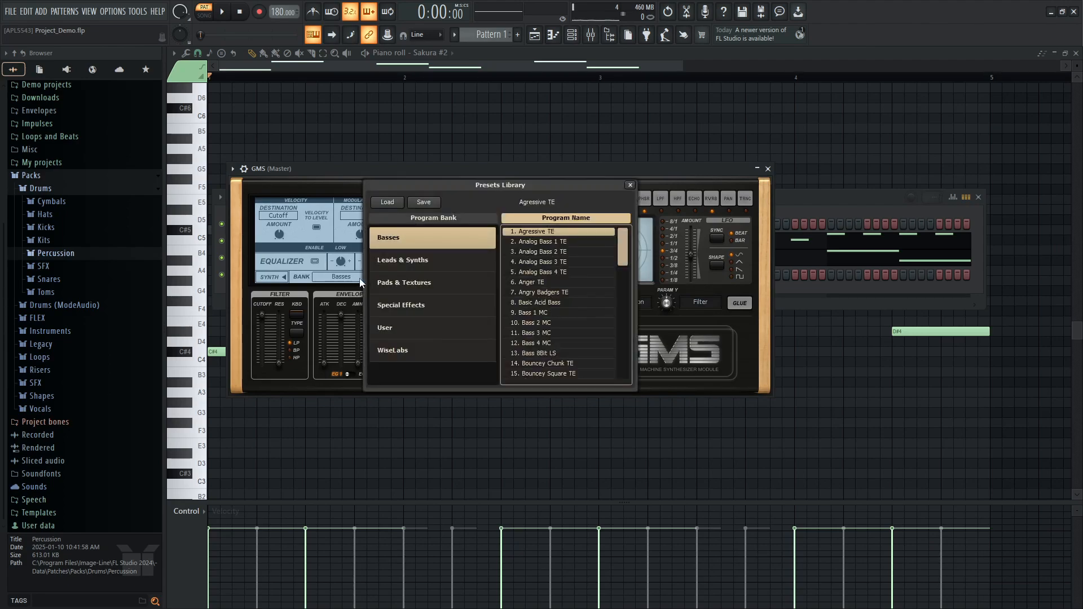
Load the Synth 1 preset from the GMS Leads & Synths bank and audition it with several notes.
{"action": "left_click", "coordinate": [424, 263]}
{"action": "left_click_drag", "start_coordinate": [622, 240], "coordinate": [627, 357]}
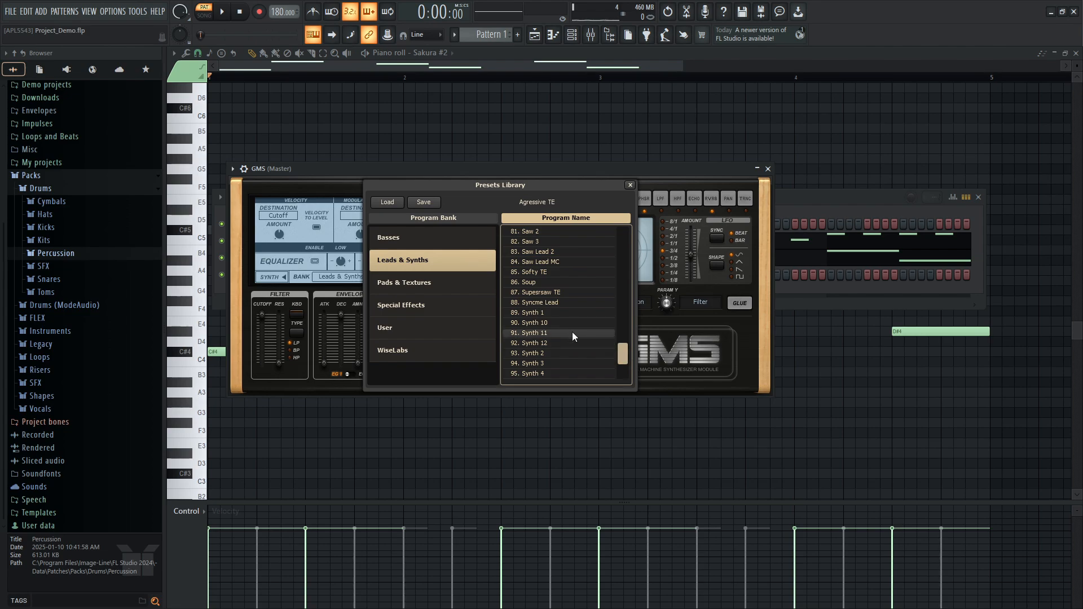
{"action": "double_click", "coordinate": [542, 313]}
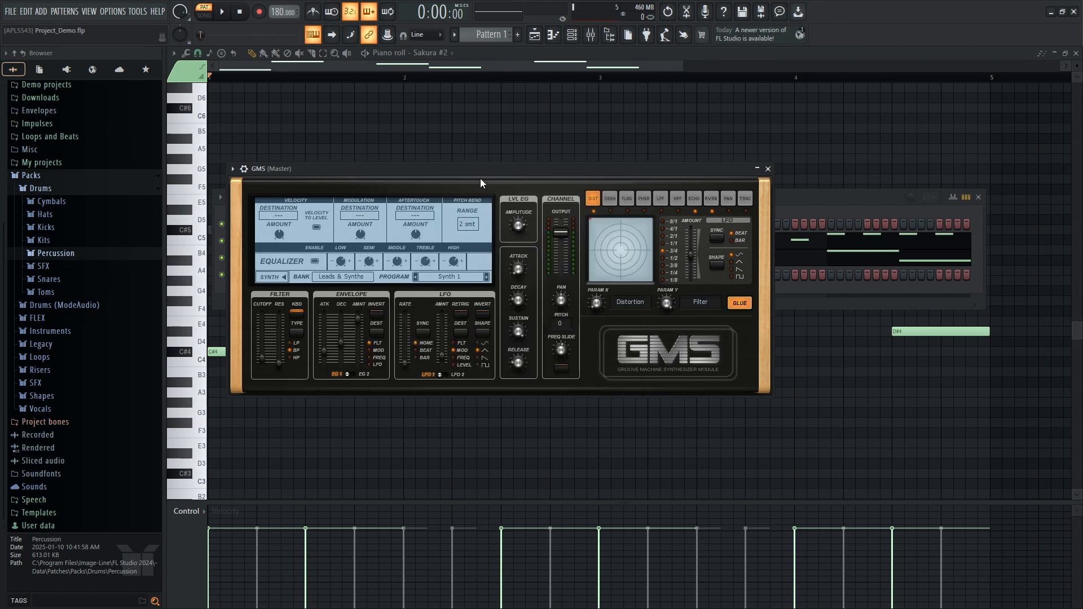
{"action": "key", "text": "d"}
{"action": "key", "text": "d"}
{"action": "key", "text": "2"}
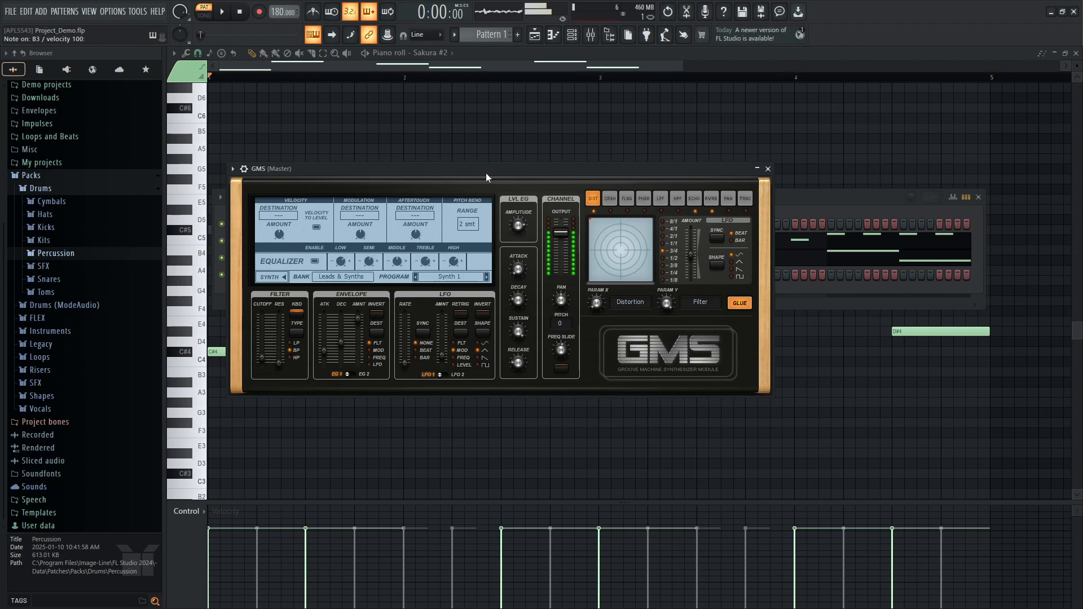
{"action": "key", "text": "n"}
{"action": "key", "text": "2"}
{"action": "key", "text": "n"}
{"action": "key", "text": "3"}
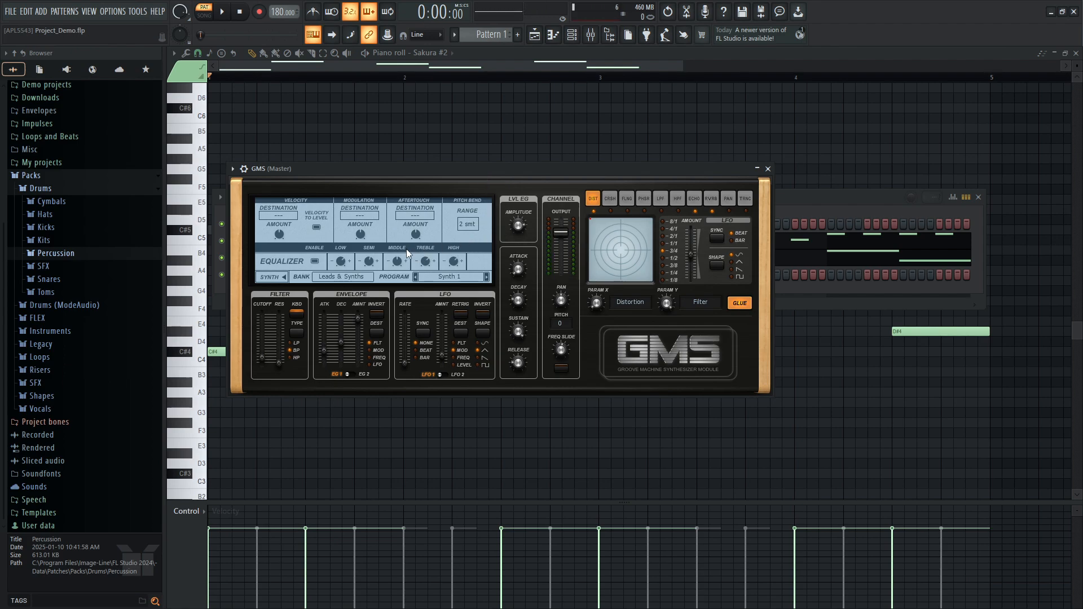
Load the Saw Lead 2 preset from the Leads & Synths bank and audition it with a couple of notes.
{"action": "left_click", "coordinate": [443, 277]}
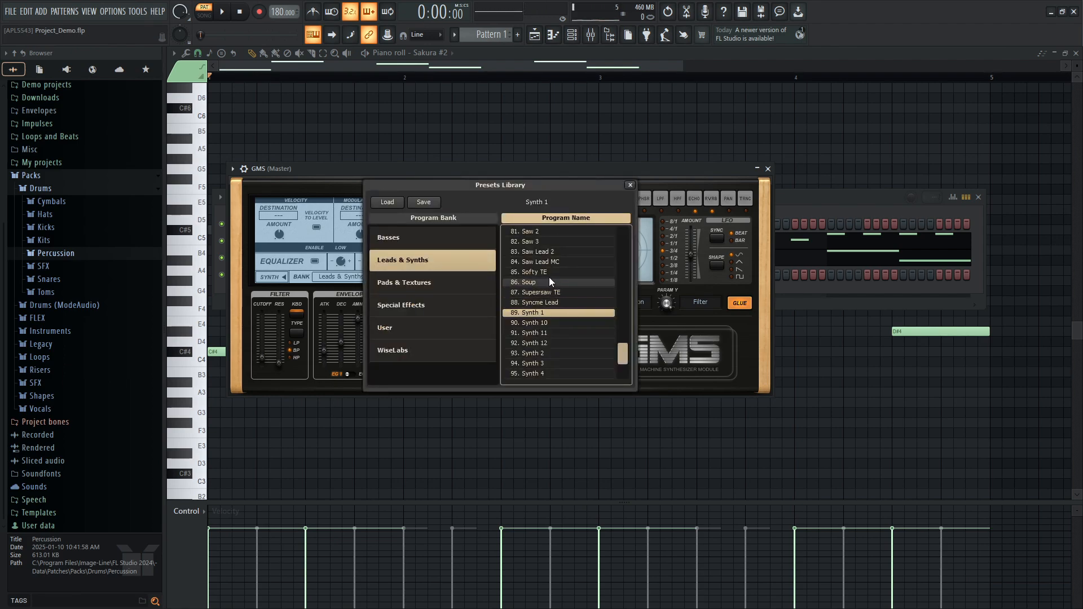
{"action": "left_click", "coordinate": [544, 253]}
{"action": "key", "text": "d"}
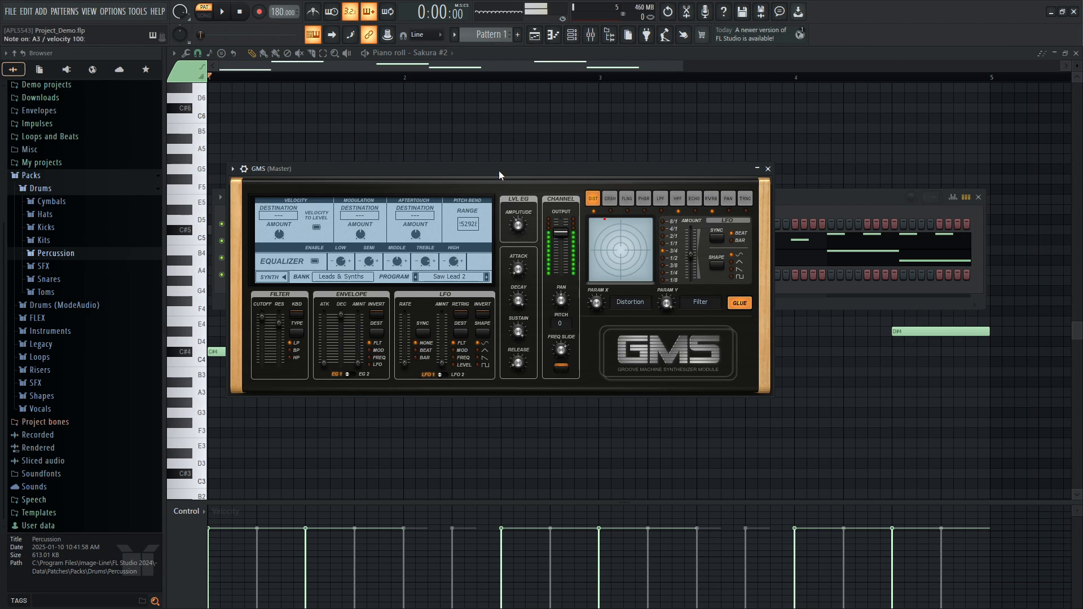
{"action": "key", "text": "g"}
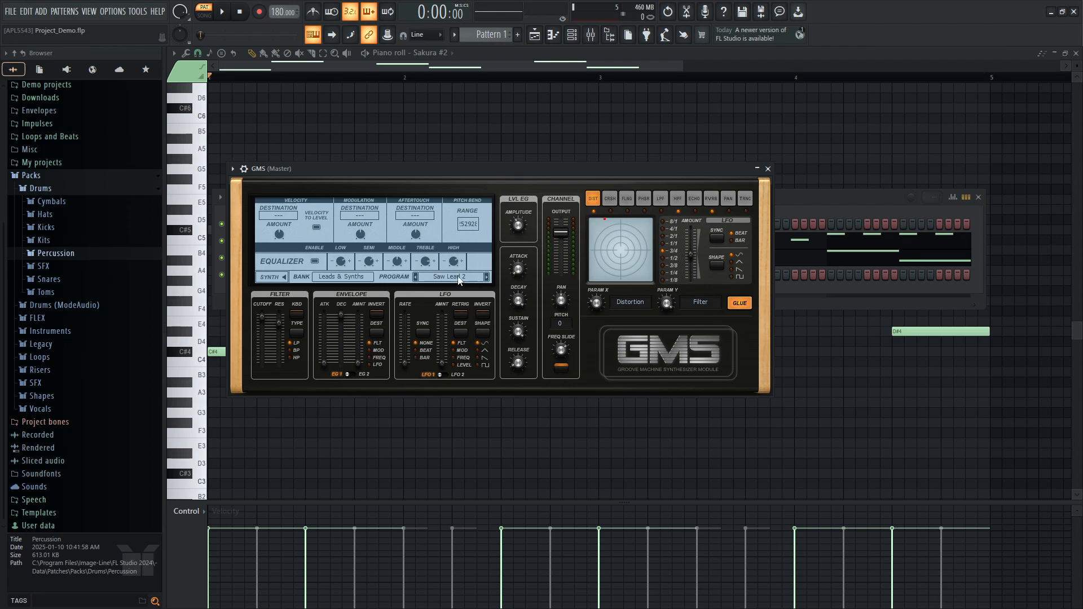
Load the Softy TE preset from the Leads & Synths bank and audition it with several notes.
{"action": "left_click", "coordinate": [438, 278]}
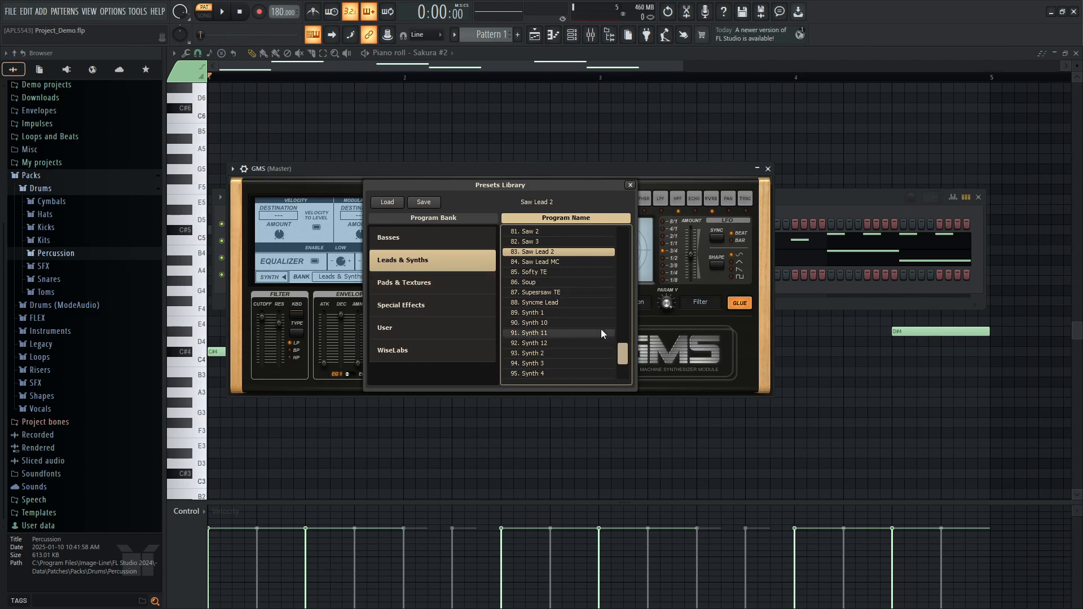
{"action": "double_click", "coordinate": [547, 271]}
{"action": "key", "text": "s"}
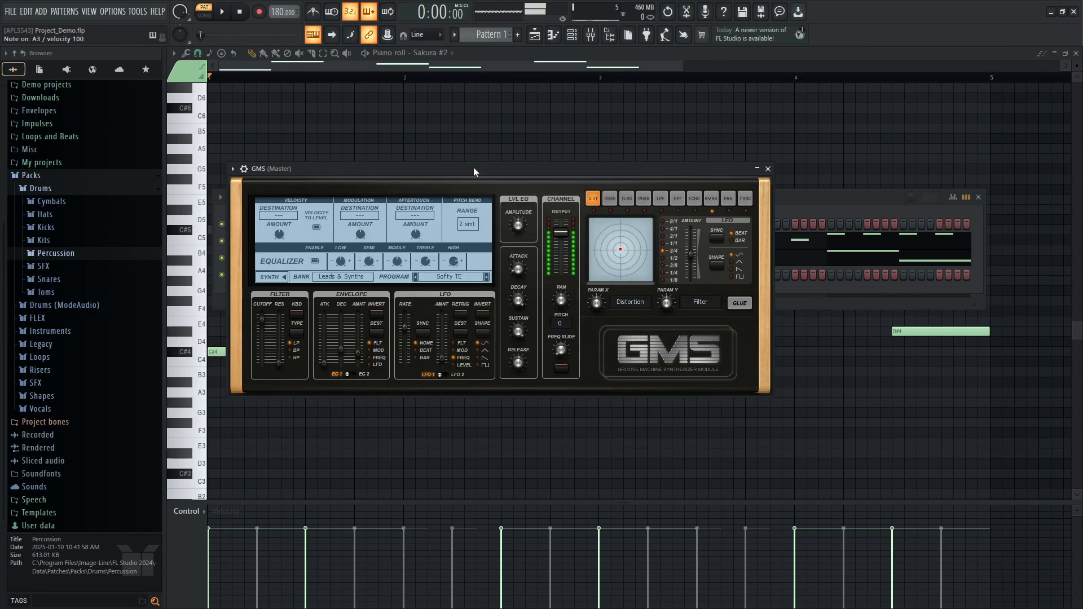
{"action": "key", "text": "d"}
{"action": "key", "text": "c"}
{"action": "key", "text": "g"}
{"action": "key", "text": "h"}
Load the Amphibian TE preset from the start of the Leads & Synths list.
{"action": "left_click", "coordinate": [456, 278]}
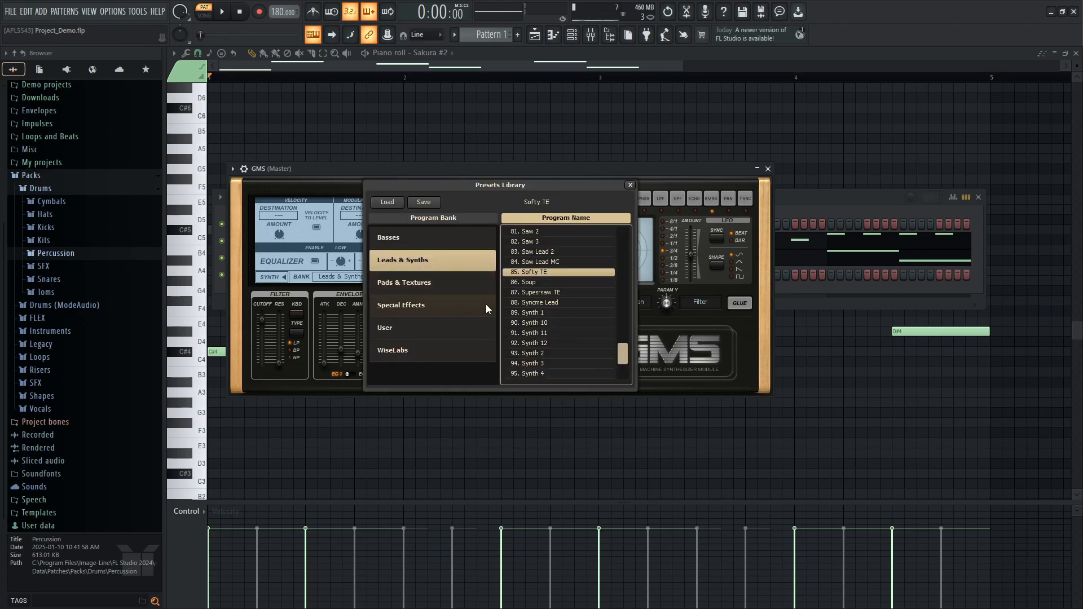
{"action": "left_click_drag", "start_coordinate": [623, 357], "coordinate": [631, 238]}
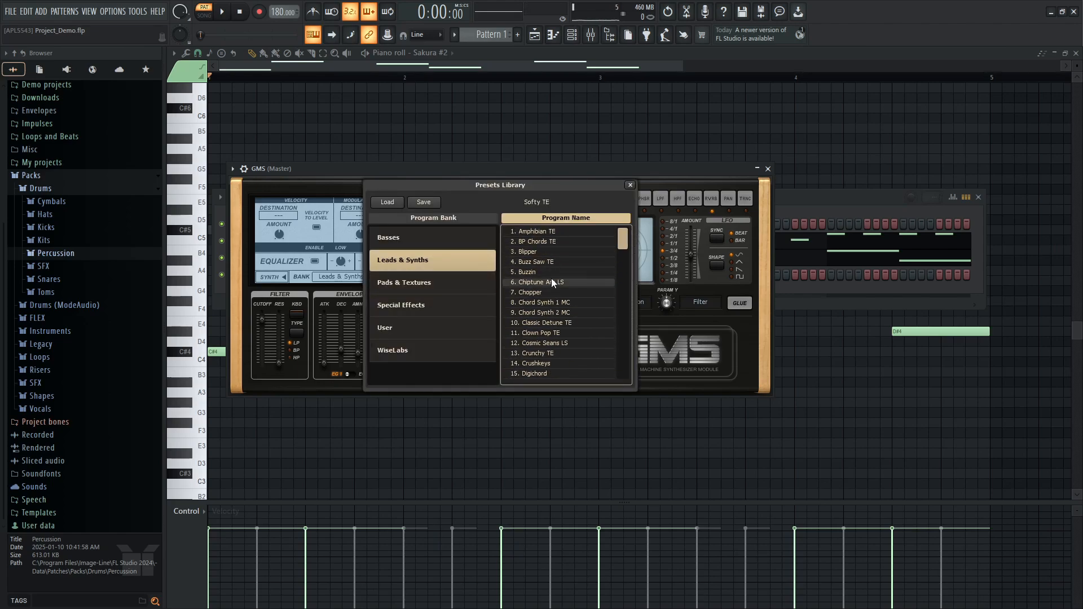
{"action": "double_click", "coordinate": [545, 231]}
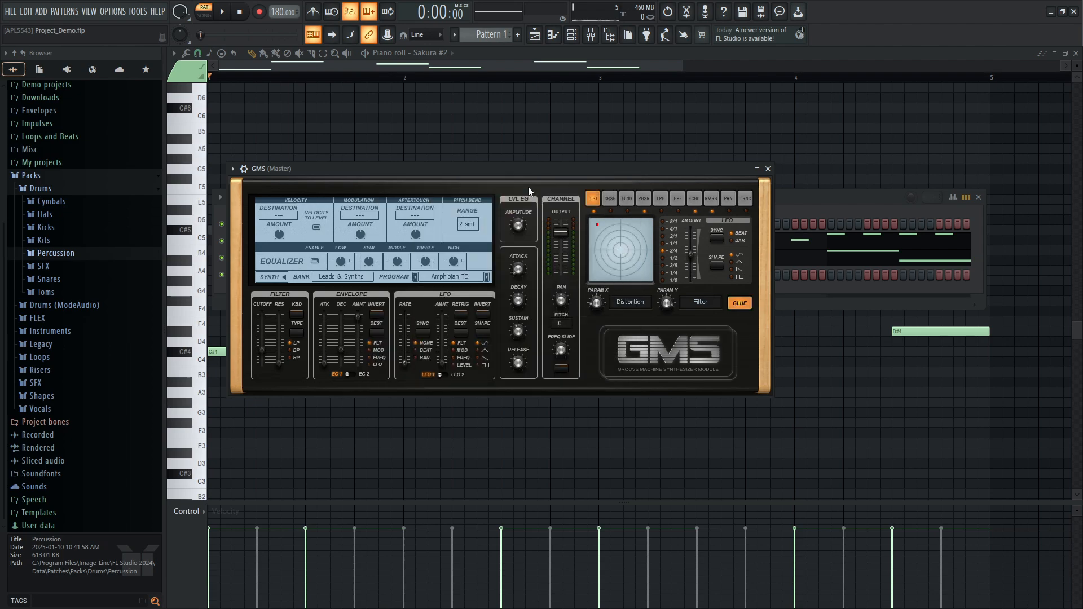
Load the BP Chords TE preset from the Leads & Synths bank, audition it, and close the GMS window.
{"action": "left_click", "coordinate": [447, 276]}
{"action": "double_click", "coordinate": [539, 242]}
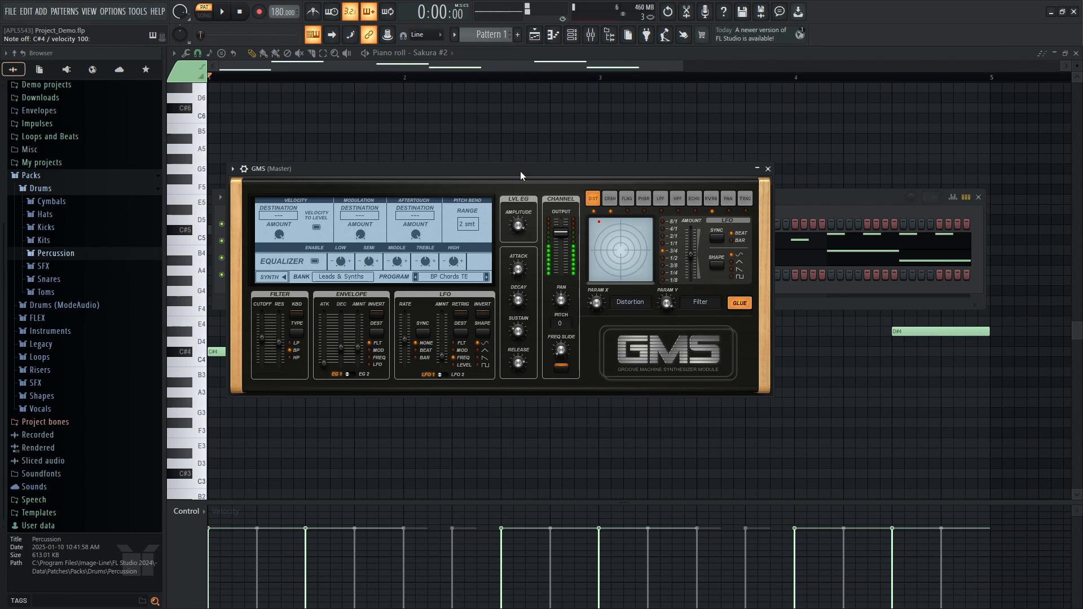
{"action": "key", "text": "n"}
{"action": "key", "text": "g"}
{"action": "left_click", "coordinate": [768, 168]}
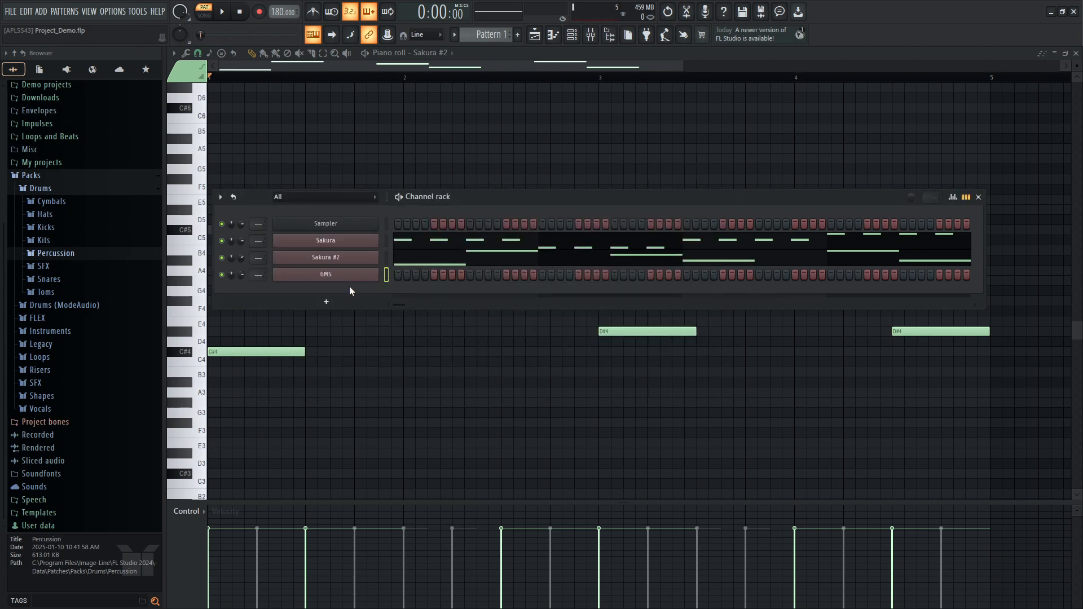
Play the pattern briefly, stop it, and open the GMS channel in the piano roll.
{"action": "key", "text": "space"}
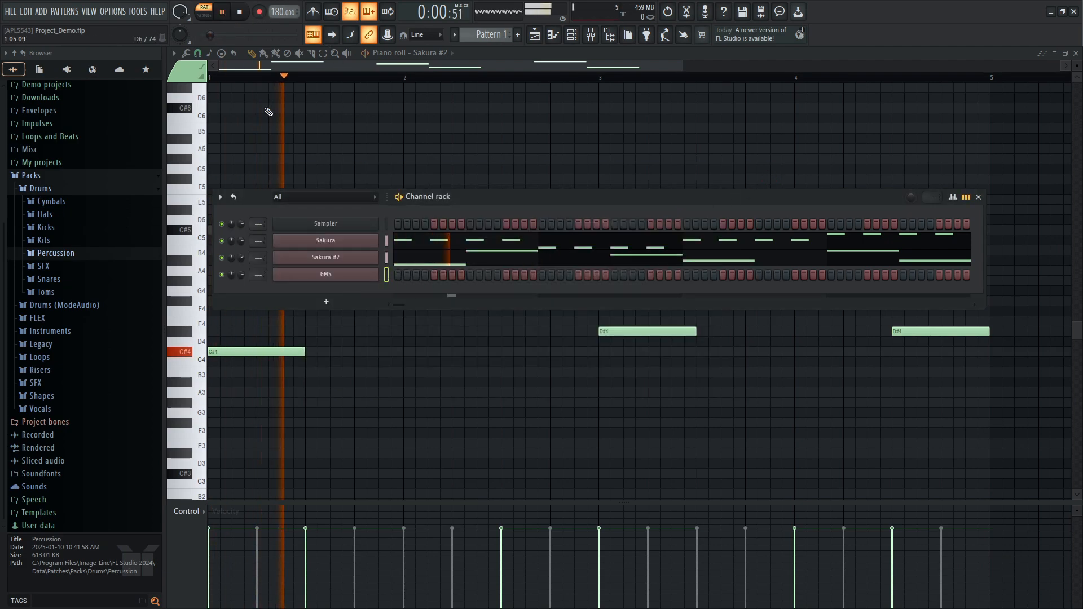
{"action": "key", "text": "space"}
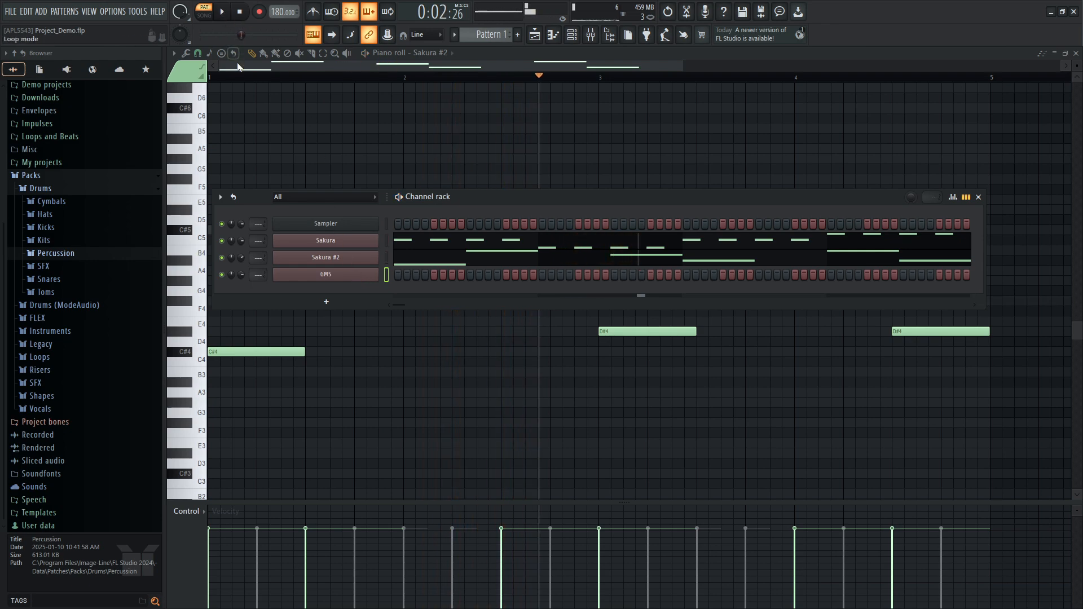
{"action": "right_click", "coordinate": [364, 276]}
{"action": "left_click", "coordinate": [395, 273]}
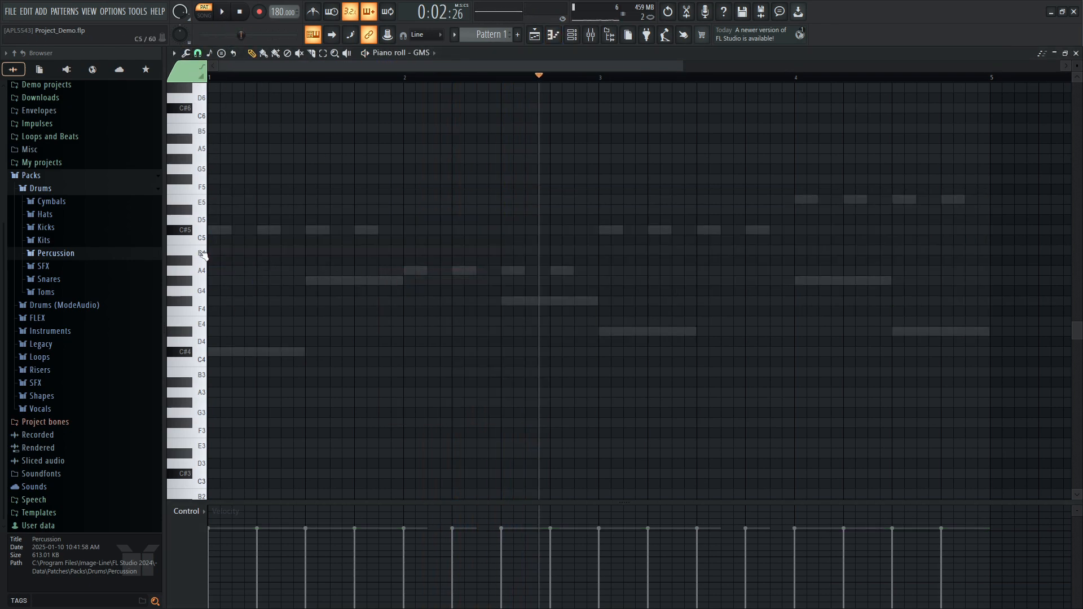
Draw two C#4 notes, each two steps long, on the first and second beats of bar 1.
{"action": "left_click", "coordinate": [214, 355]}
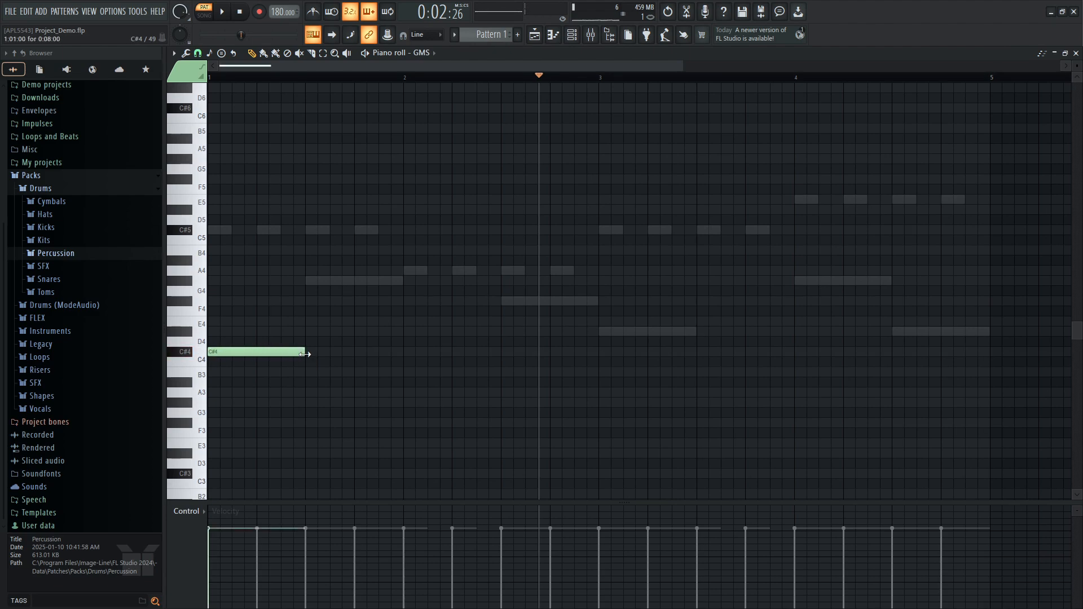
{"action": "left_click_drag", "start_coordinate": [305, 354], "coordinate": [231, 359]}
{"action": "left_click", "coordinate": [264, 352]}
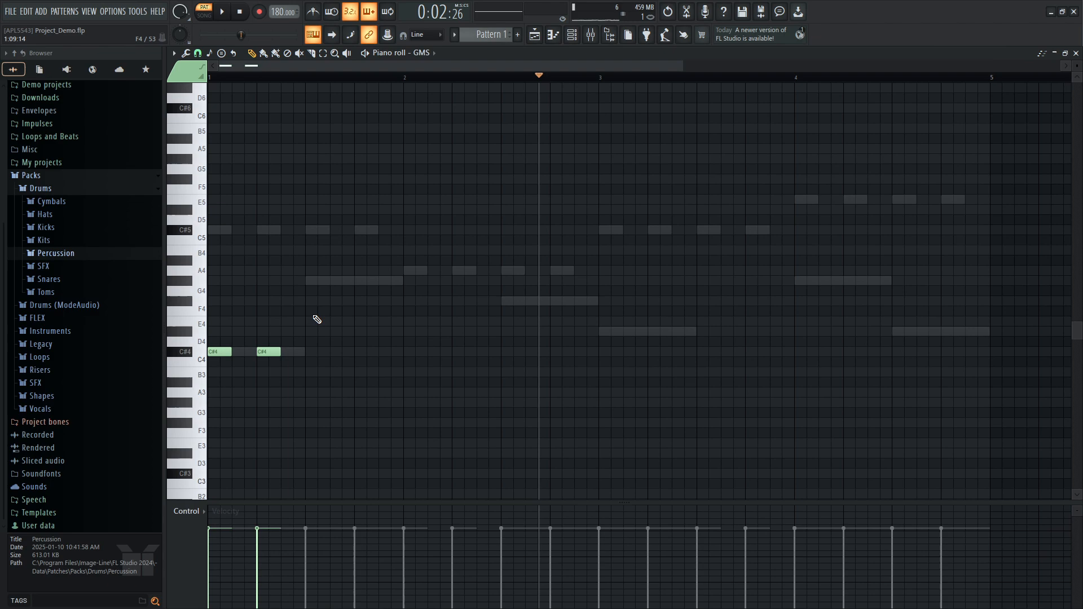
Transpose both C#4 notes down one octave to C#3 and play the pattern to check them.
{"action": "left_click_drag", "start_coordinate": [315, 307], "coordinate": [225, 364]}
{"action": "scroll", "coordinate": [265, 333], "scroll_direction": "down", "scroll_amount": 3}
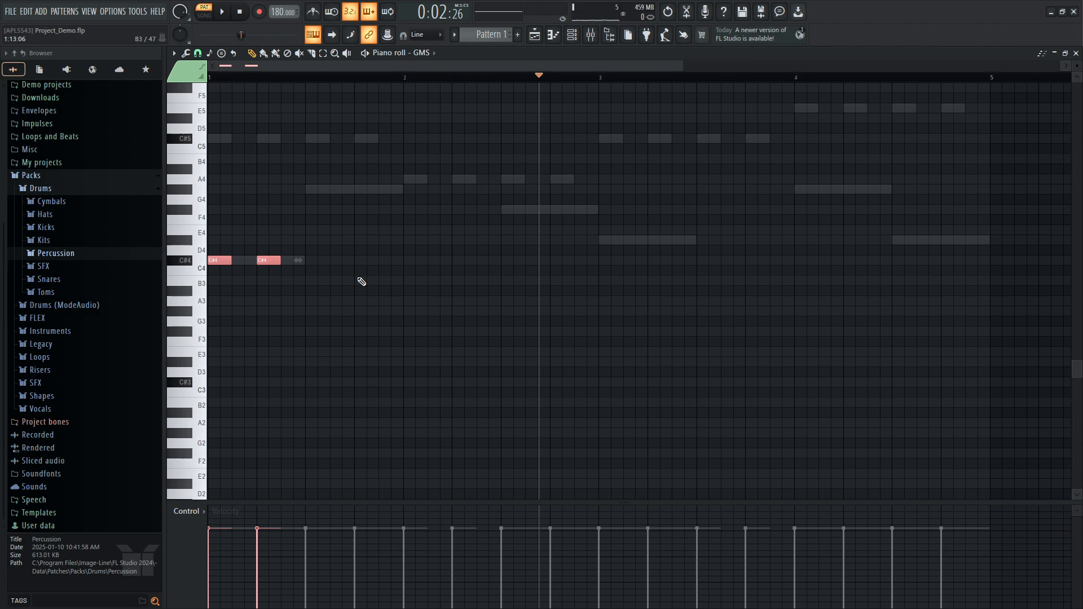
{"action": "key", "text": "ctrl+Down"}
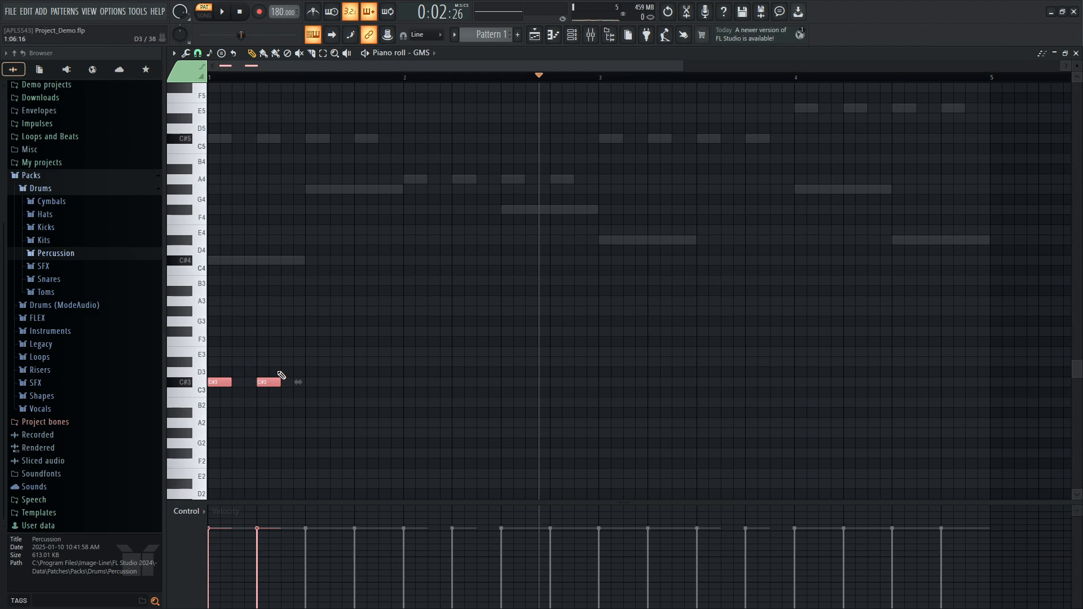
{"action": "key", "text": "ctrl+Up"}
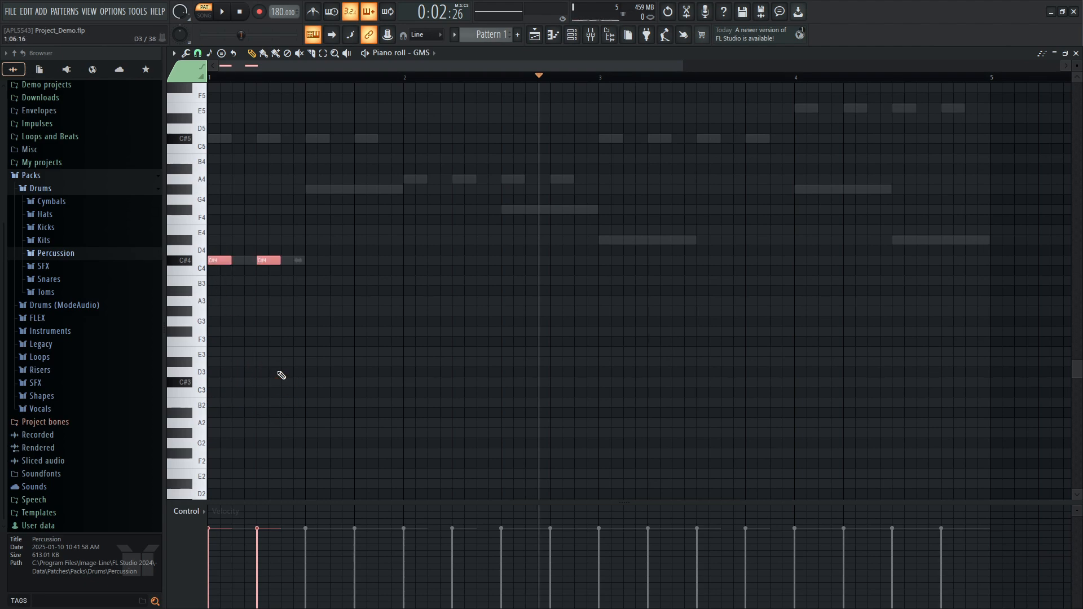
{"action": "key", "text": "ctrl+Up"}
{"action": "key", "text": "ctrl+Down"}
{"action": "key", "text": "ctrl+Down"}
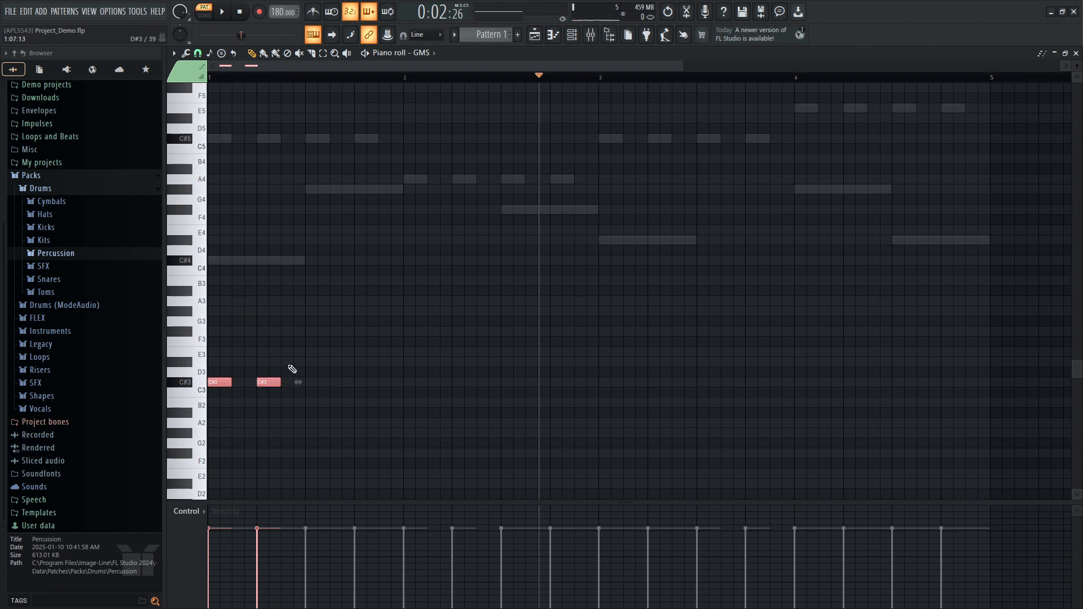
{"action": "left_click", "coordinate": [239, 13]}
{"action": "left_click", "coordinate": [228, 15]}
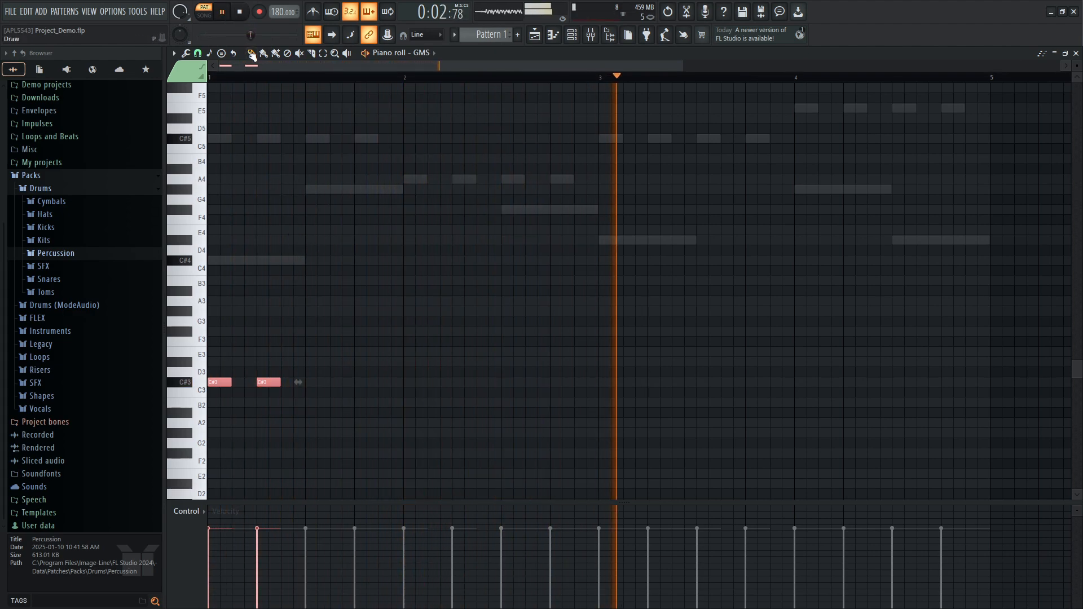
{"action": "key", "text": "space"}
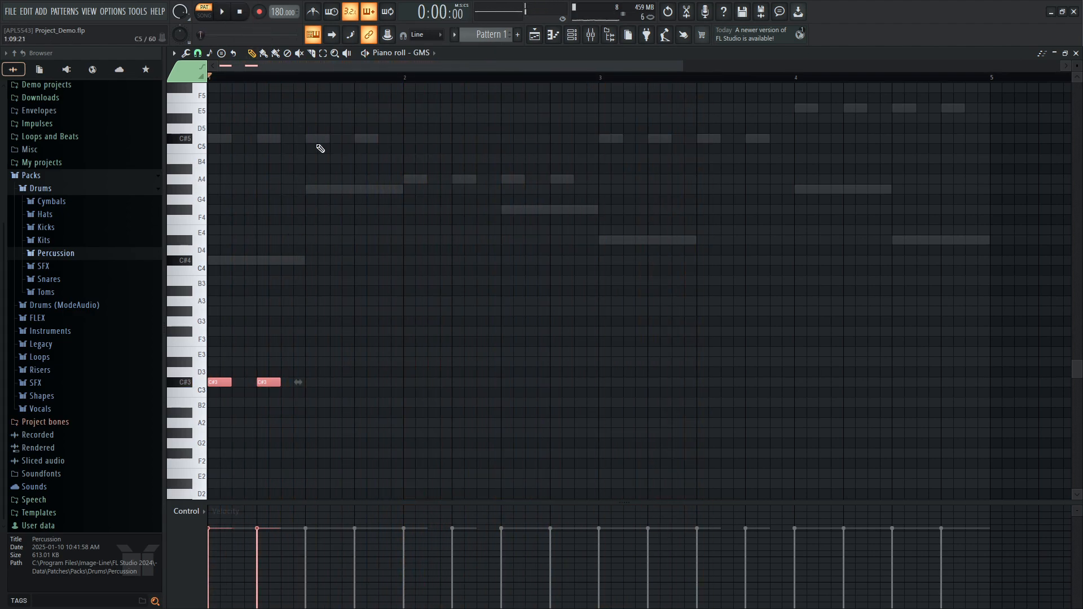
Add two F#3 notes on the first two beats of bar 3 and play the pattern to hear them.
{"action": "left_click", "coordinate": [604, 333]}
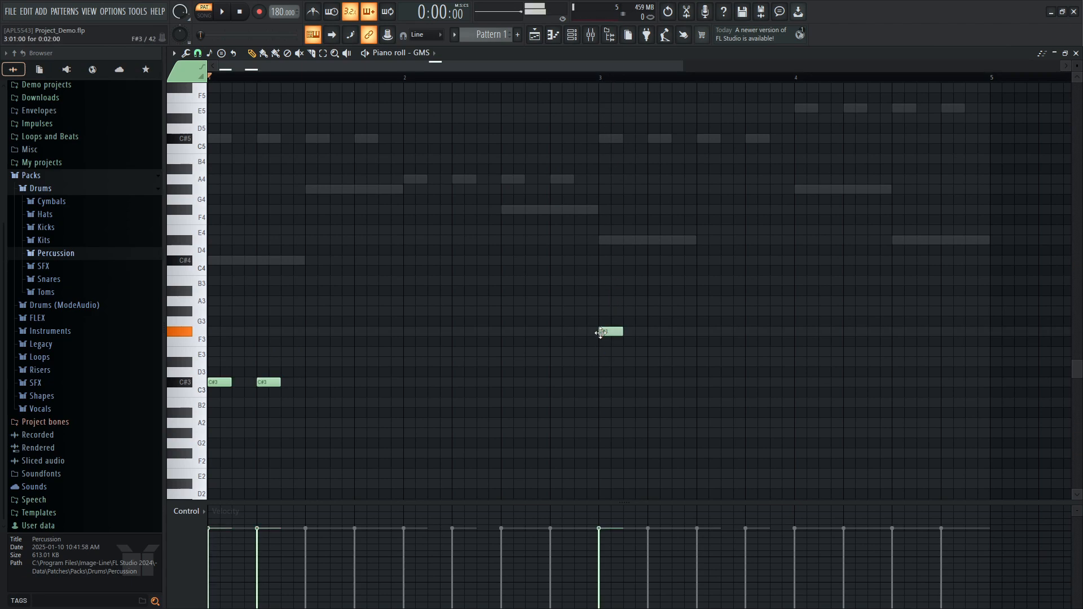
{"action": "left_click", "coordinate": [653, 334]}
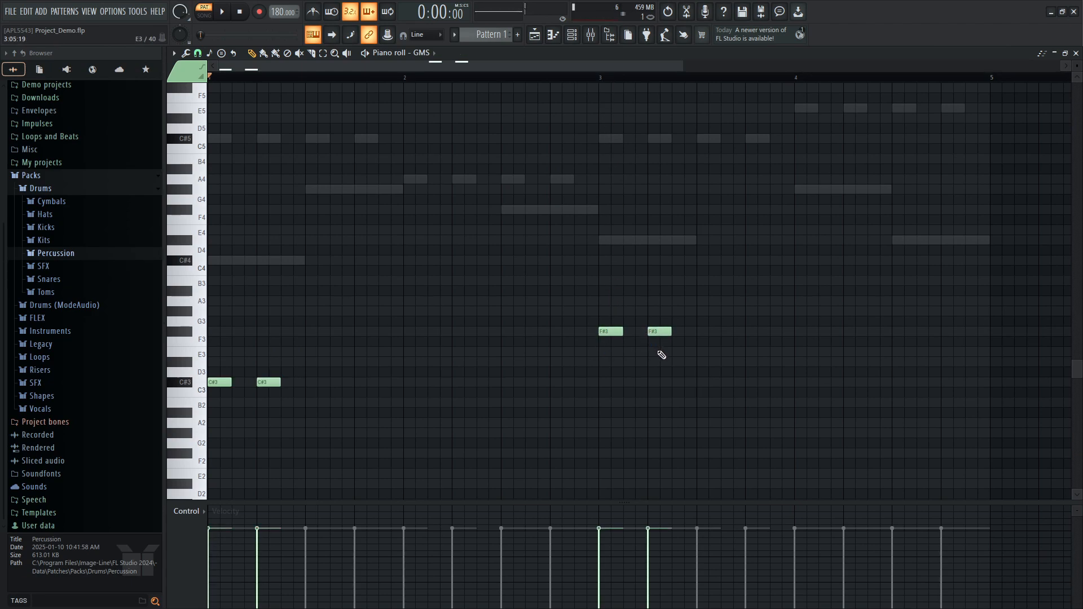
{"action": "key", "text": "space"}
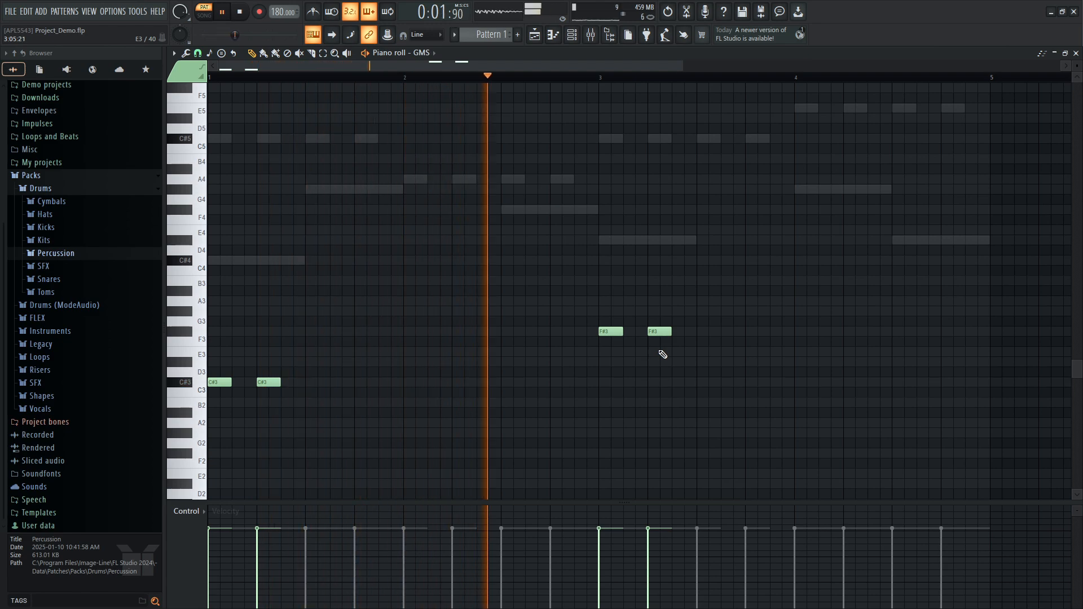
{"action": "key", "text": "space"}
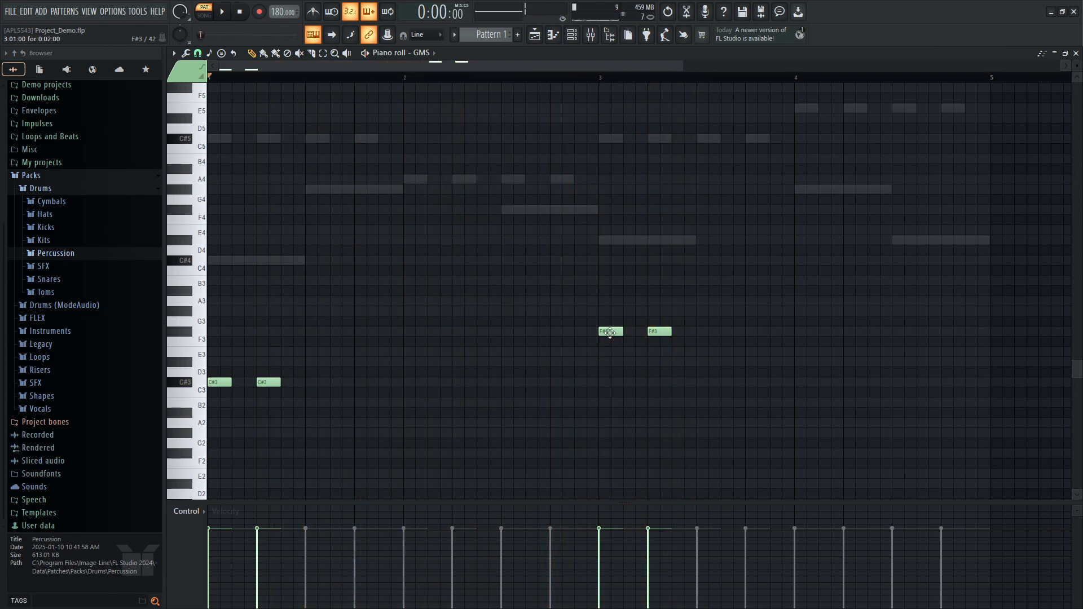
Lower the two F#3 notes in bar 3 to D#3 and listen to the pattern again.
{"action": "left_click_drag", "start_coordinate": [610, 332], "coordinate": [611, 362]}
{"action": "key", "text": "space"}
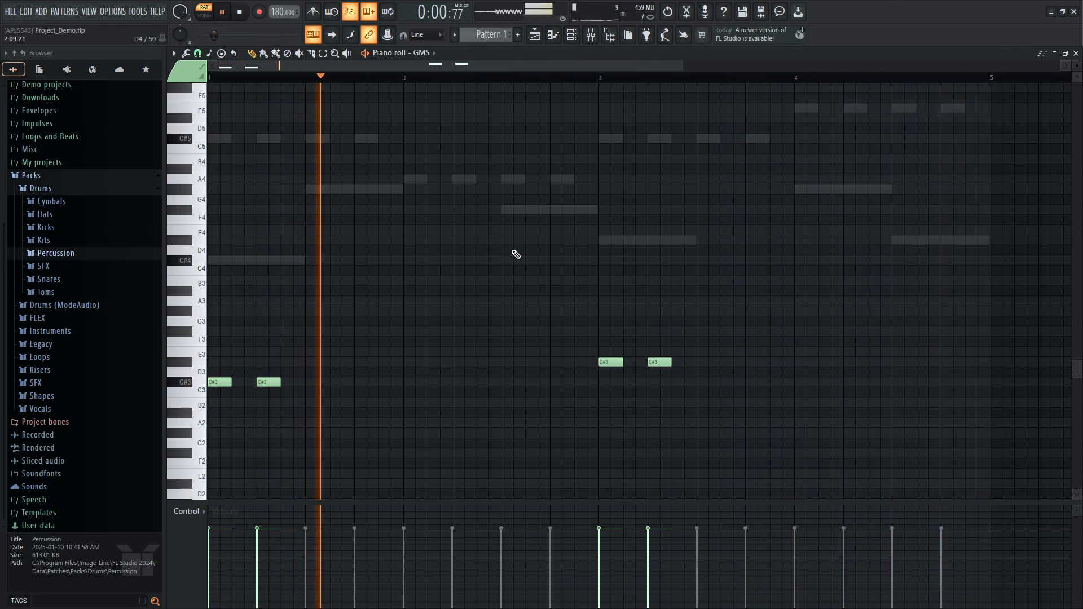
{"action": "left_click", "coordinate": [241, 13]}
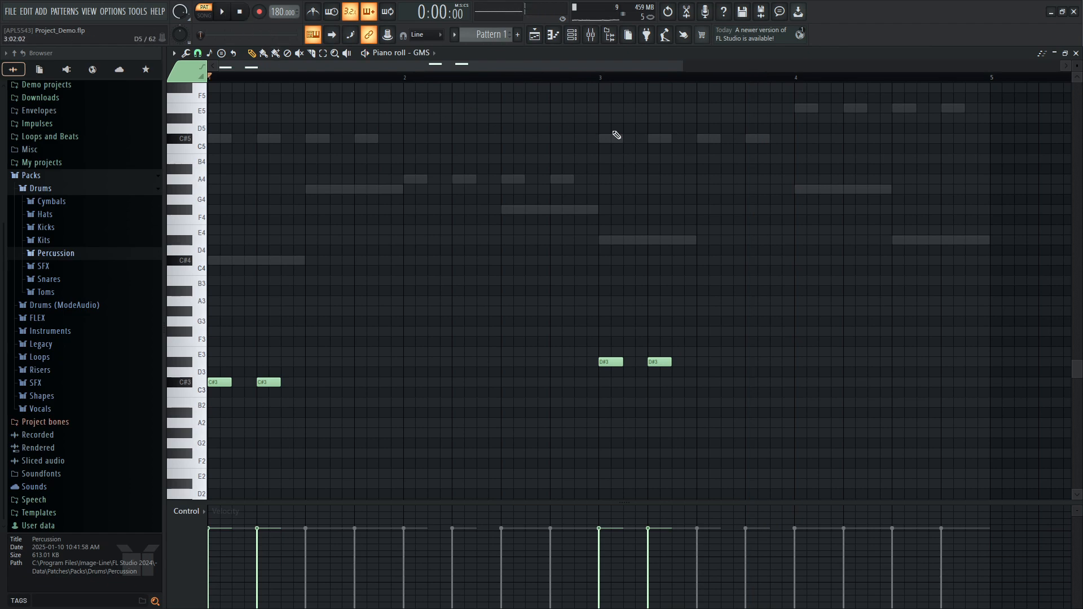
Audition C#3 and C#5, and add two C#5 notes above the existing C#3 notes in bar 1.
{"action": "left_click", "coordinate": [178, 387]}
{"action": "left_click", "coordinate": [178, 386]}
{"action": "left_click", "coordinate": [183, 144]}
{"action": "left_click", "coordinate": [184, 144]}
{"action": "left_click", "coordinate": [215, 383]}
{"action": "left_click", "coordinate": [218, 139]}
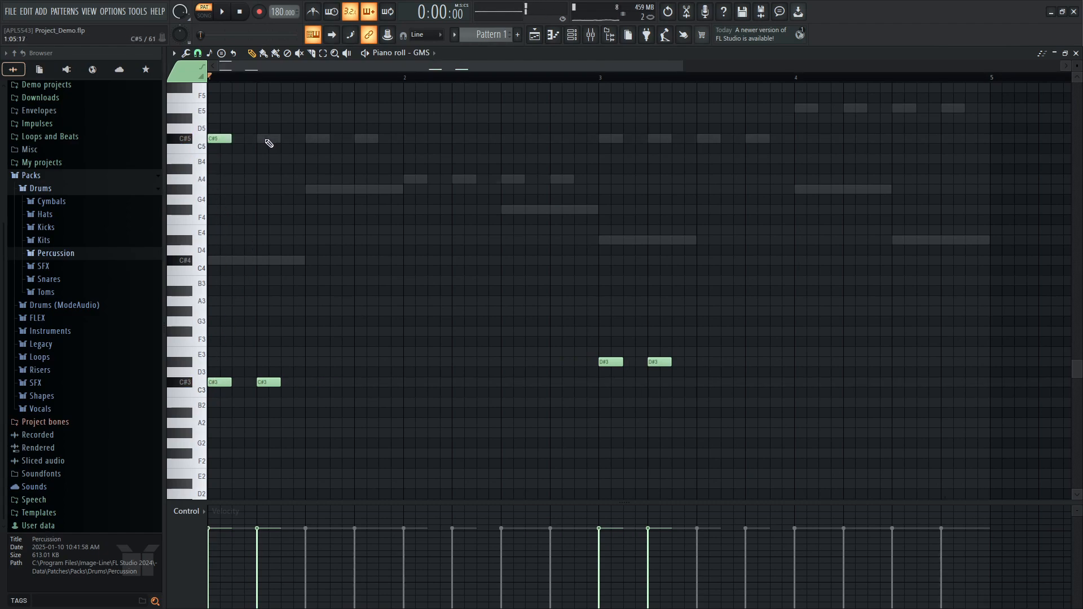
{"action": "left_click", "coordinate": [269, 139]}
Add two D#5 notes above the D#3 notes in bar 3 and play the whole pattern.
{"action": "left_click", "coordinate": [605, 141]}
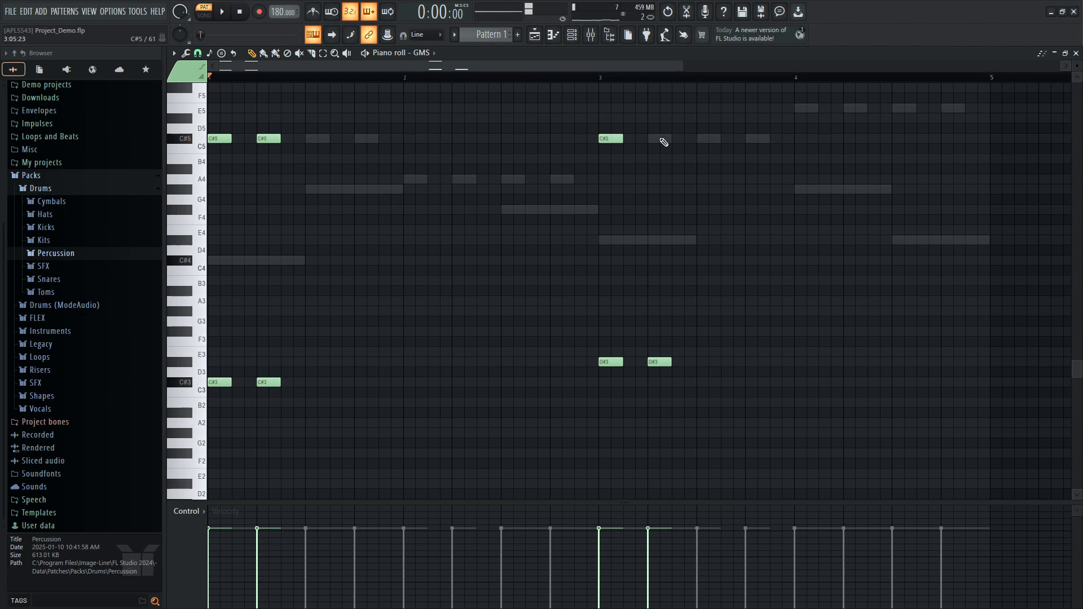
{"action": "left_click_drag", "start_coordinate": [608, 138], "coordinate": [604, 108]}
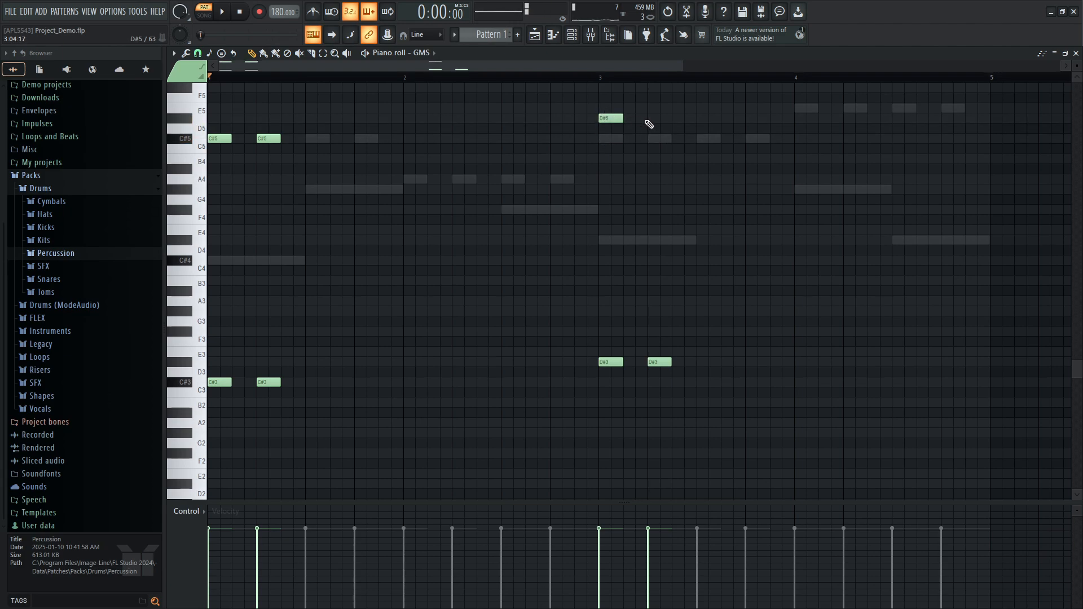
{"action": "left_click", "coordinate": [651, 119]}
{"action": "key", "text": "space"}
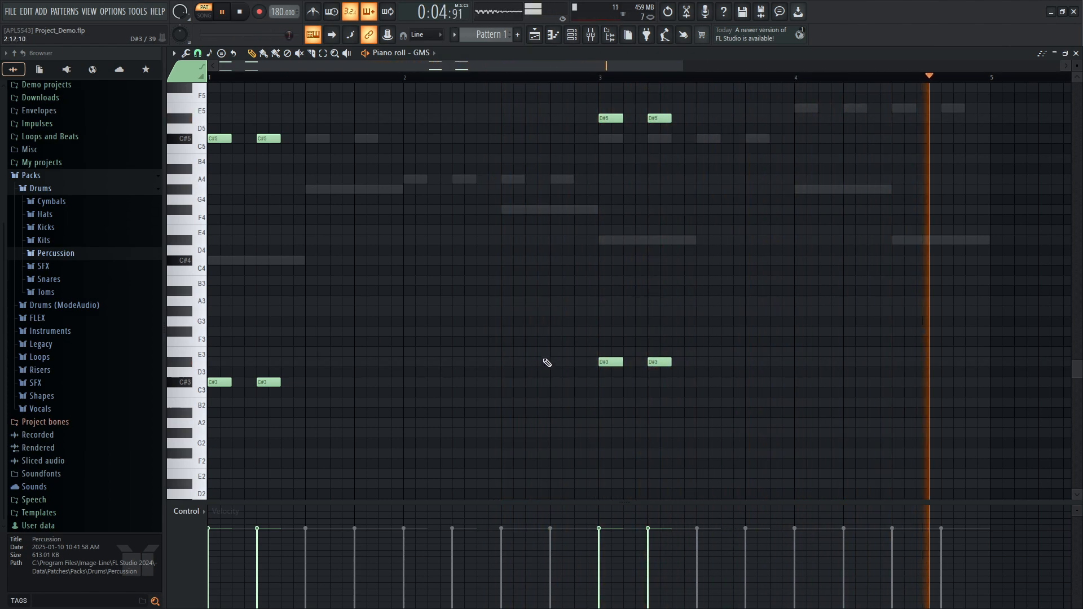
Close the GMS piano roll, lower the GMS channel's volume to about 62%, and play the pattern to check the balance.
{"action": "key", "text": "space"}
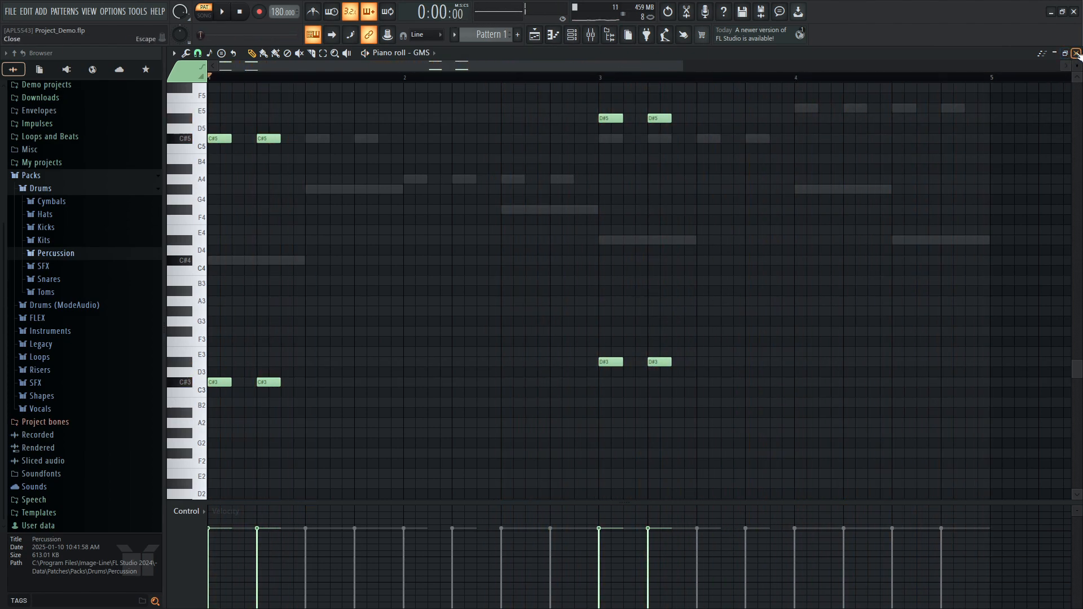
{"action": "left_click", "coordinate": [1077, 53]}
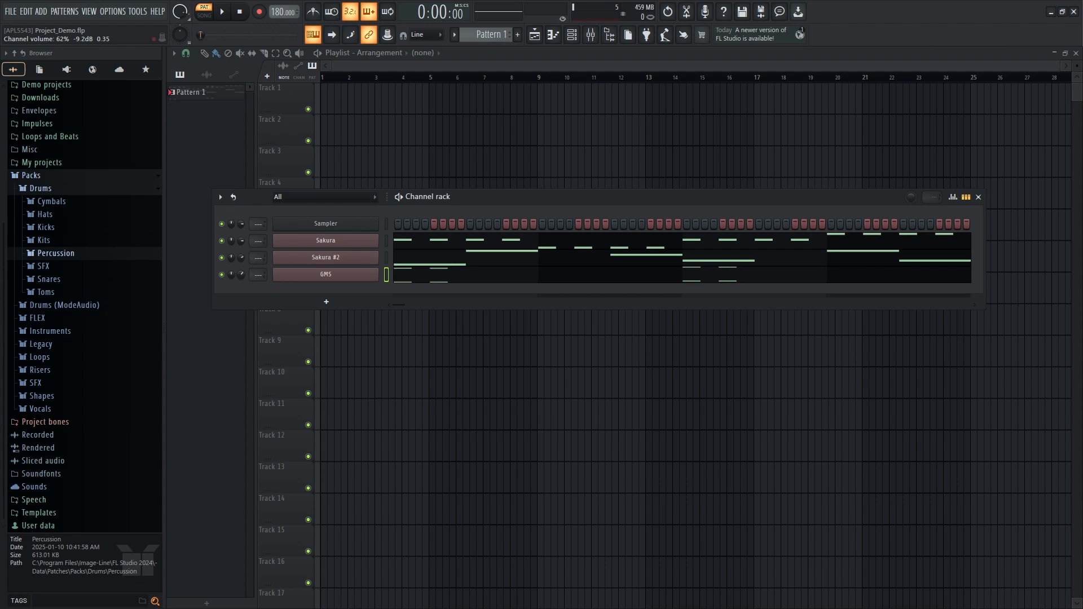
{"action": "left_click_drag", "start_coordinate": [242, 275], "coordinate": [241, 274]}
{"action": "key", "text": "space"}
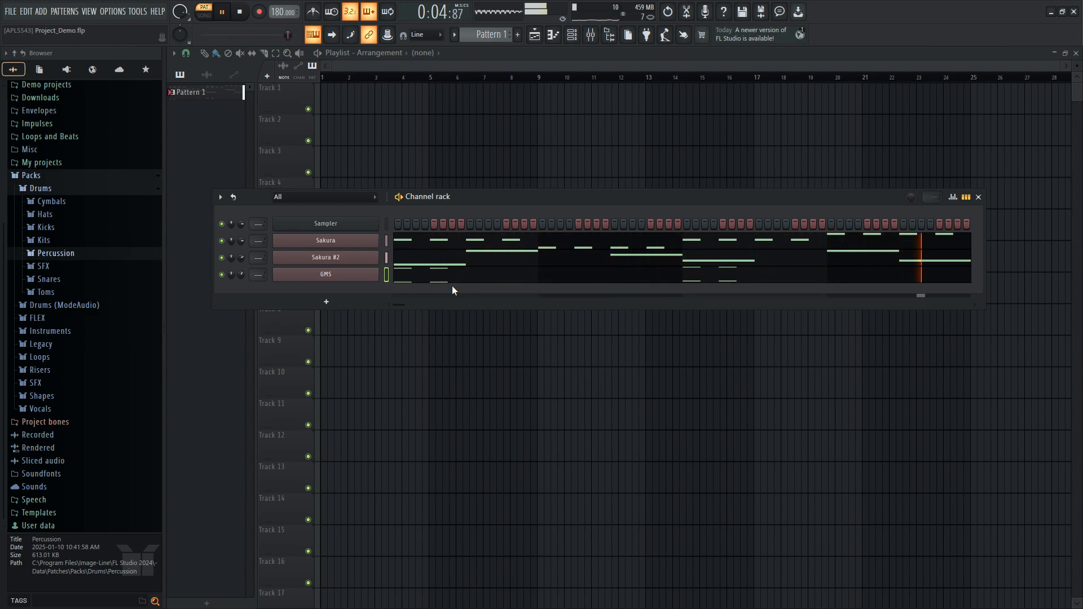
{"action": "key", "text": "space"}
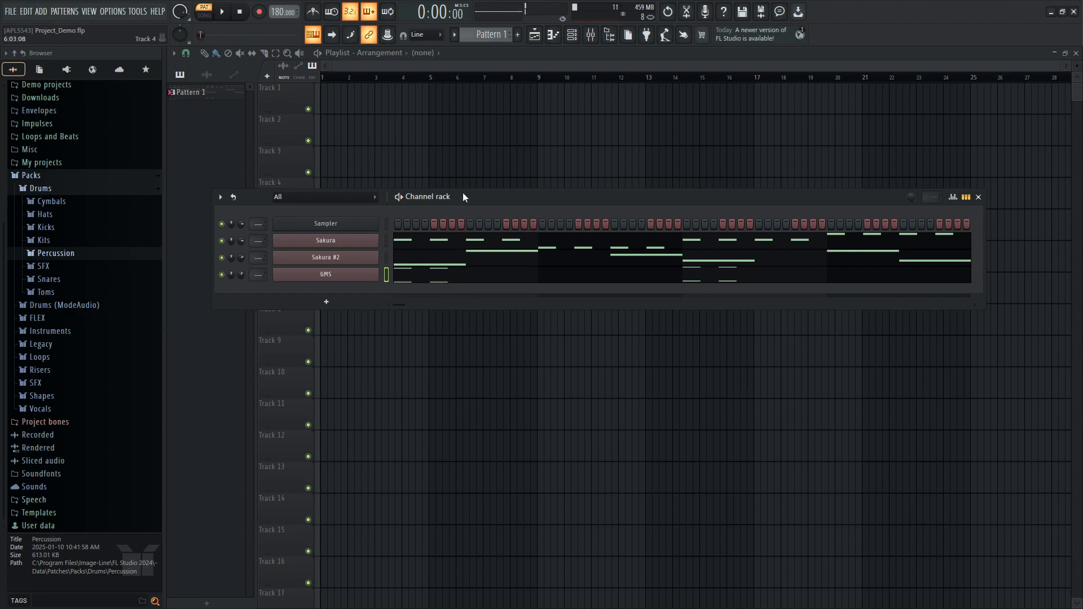
Listen to the pattern with the metronome enabled.
{"action": "left_click", "coordinate": [315, 13]}
{"action": "key", "text": "space"}
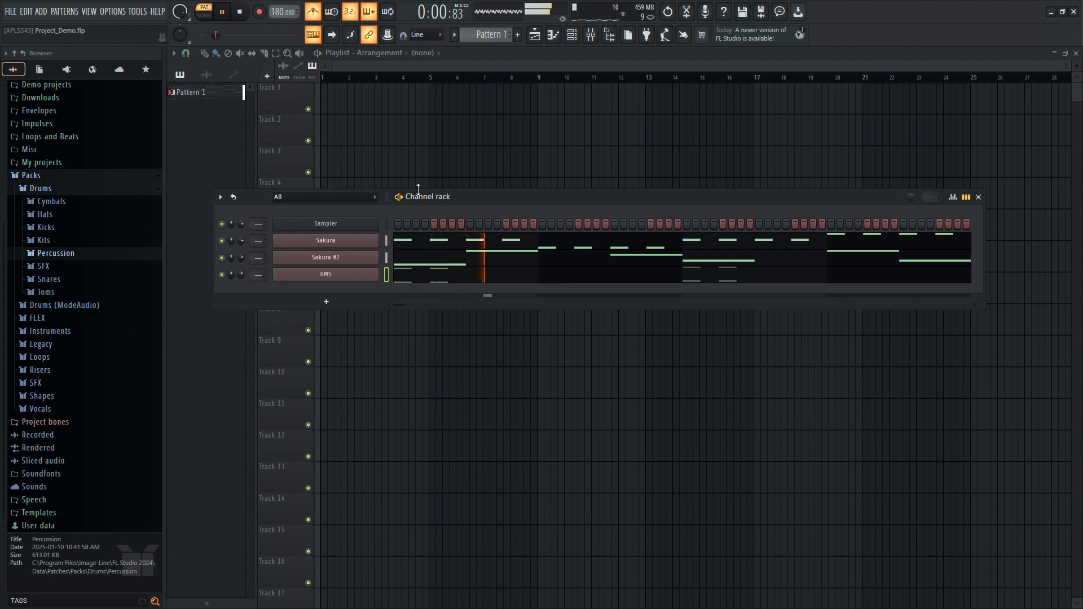
{"action": "key", "text": "space"}
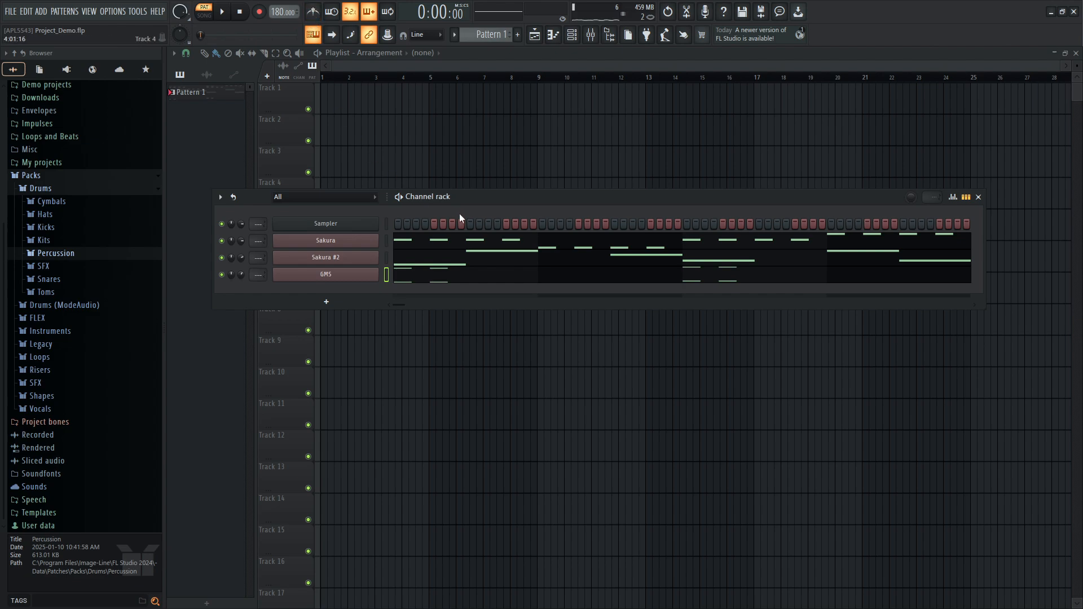
Add a second GMS channel, load the Andromeda LS preset from the Pads & Textures bank, and audition a few notes.
{"action": "left_click_drag", "start_coordinate": [500, 198], "coordinate": [496, 183]}
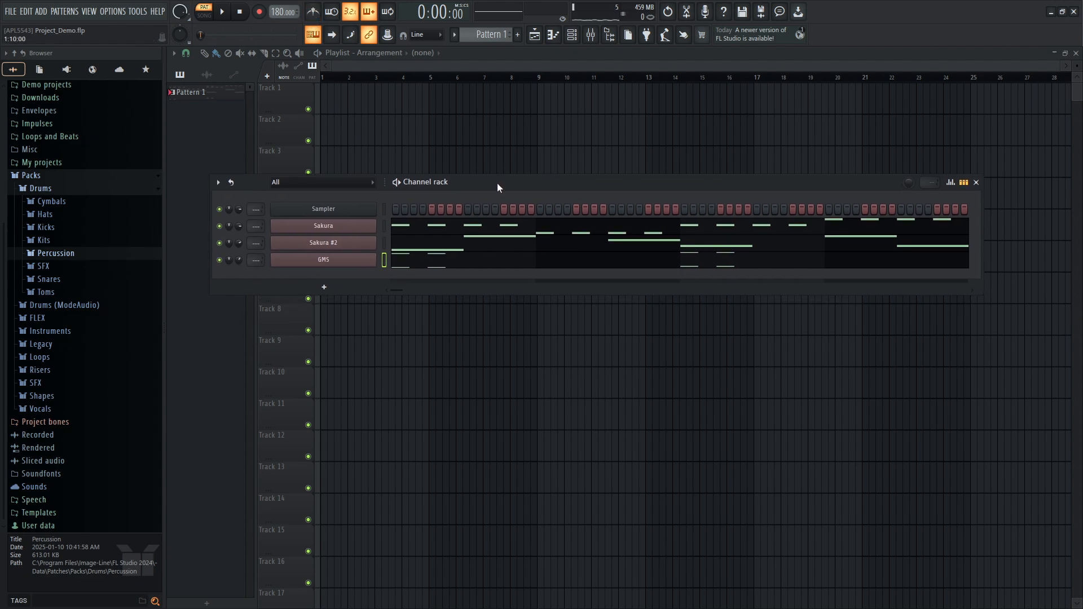
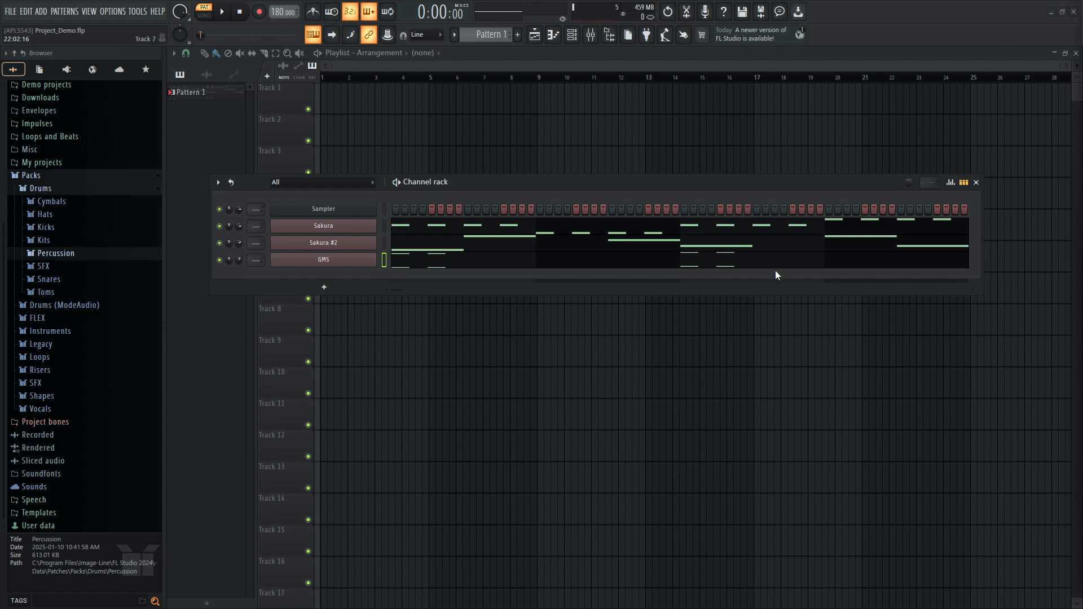
{"action": "left_click", "coordinate": [326, 291]}
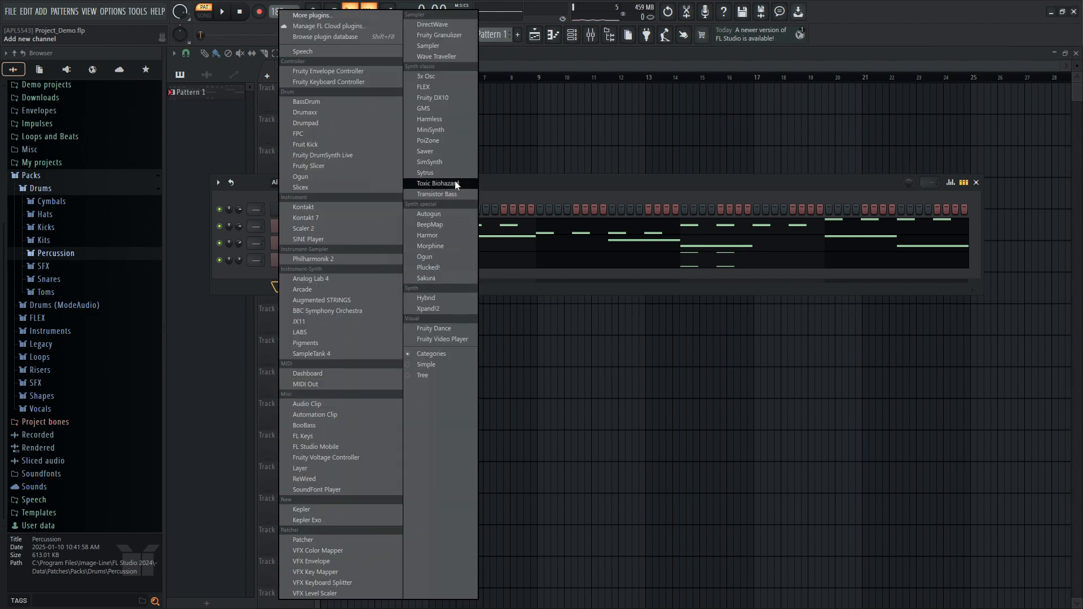
{"action": "left_click", "coordinate": [434, 110]}
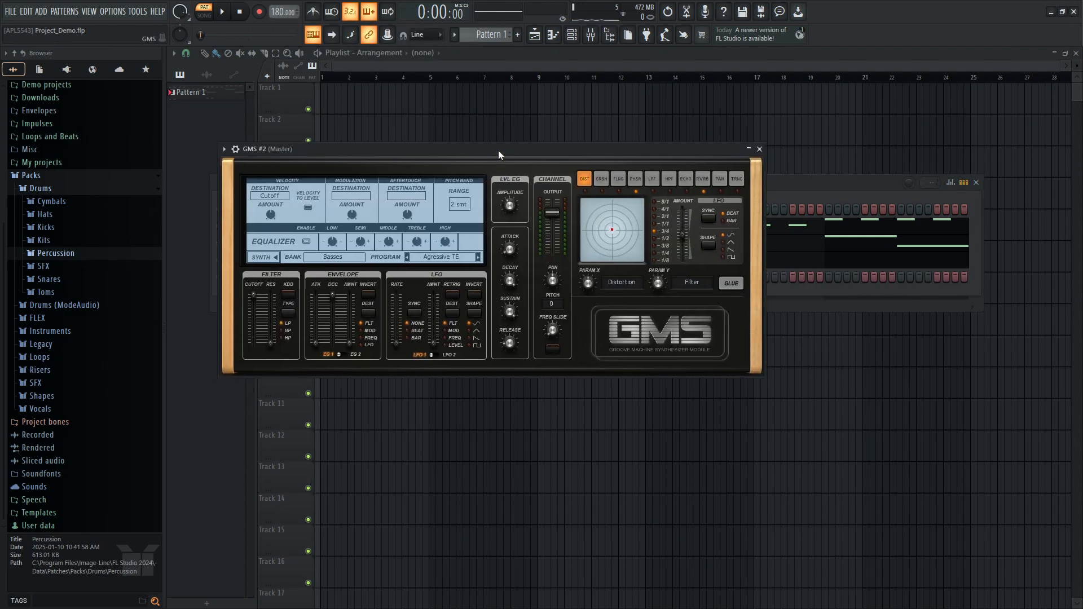
{"action": "left_click", "coordinate": [398, 276]}
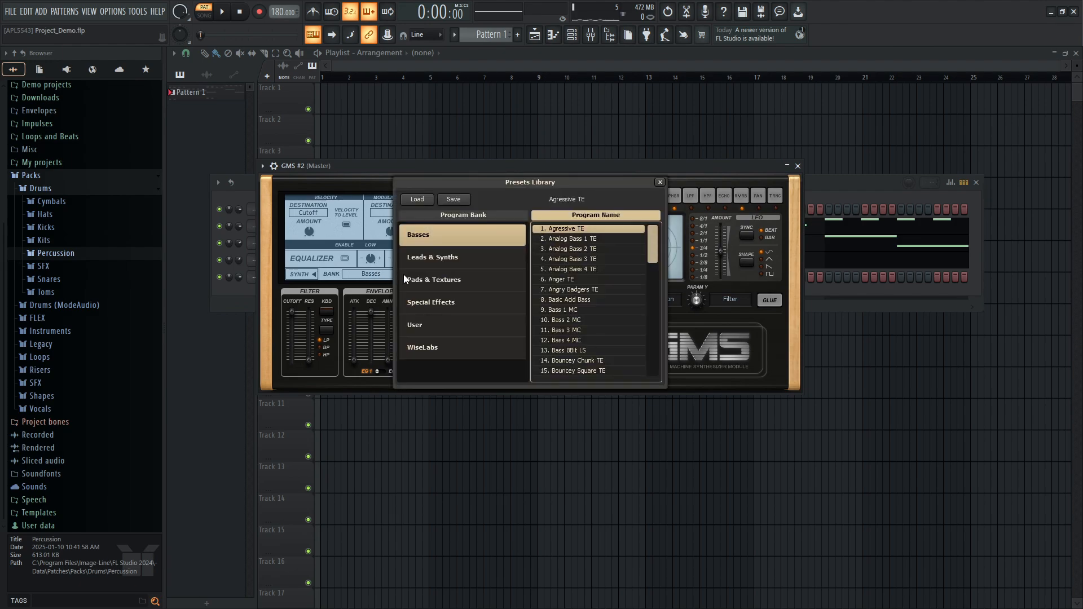
{"action": "left_click", "coordinate": [435, 280]}
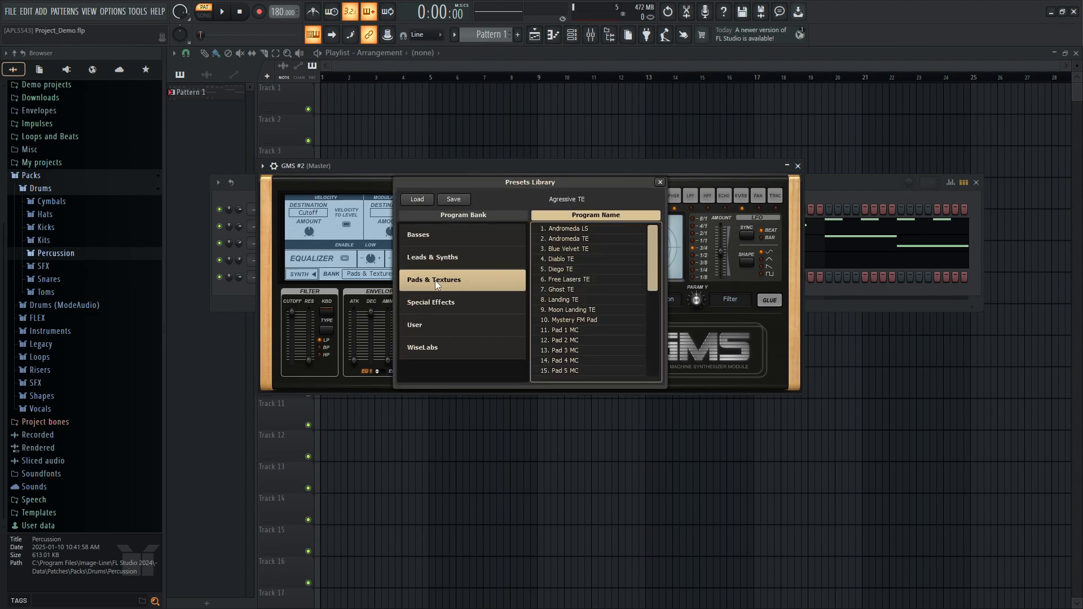
{"action": "double_click", "coordinate": [577, 229]}
{"action": "key", "text": "h"}
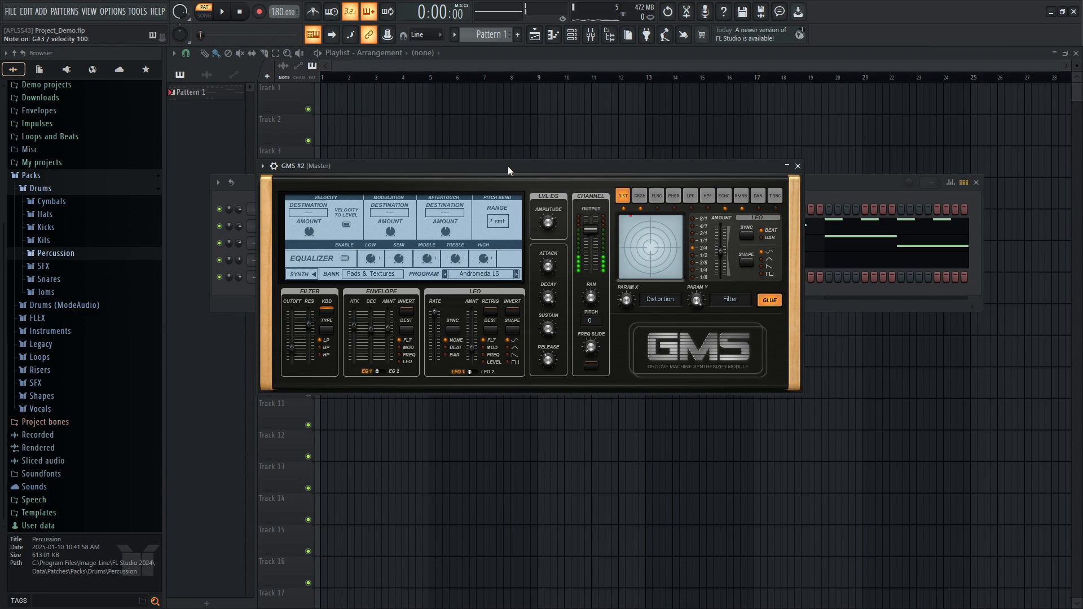
{"action": "key", "text": "g"}
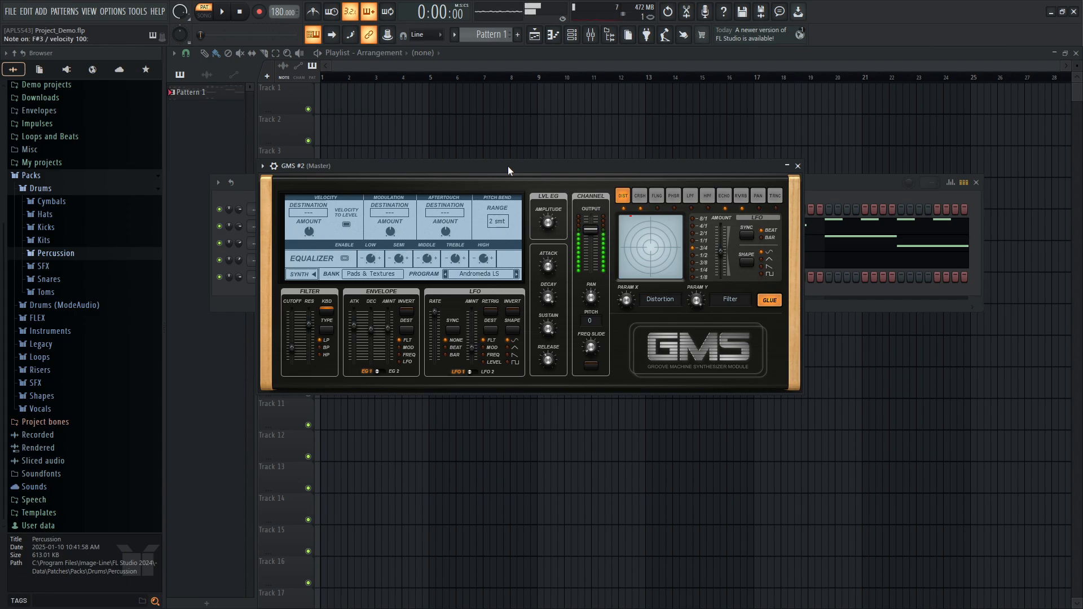
Try the Landing TE preset on the second GMS channel and audition several notes.
{"action": "left_click", "coordinate": [487, 277]}
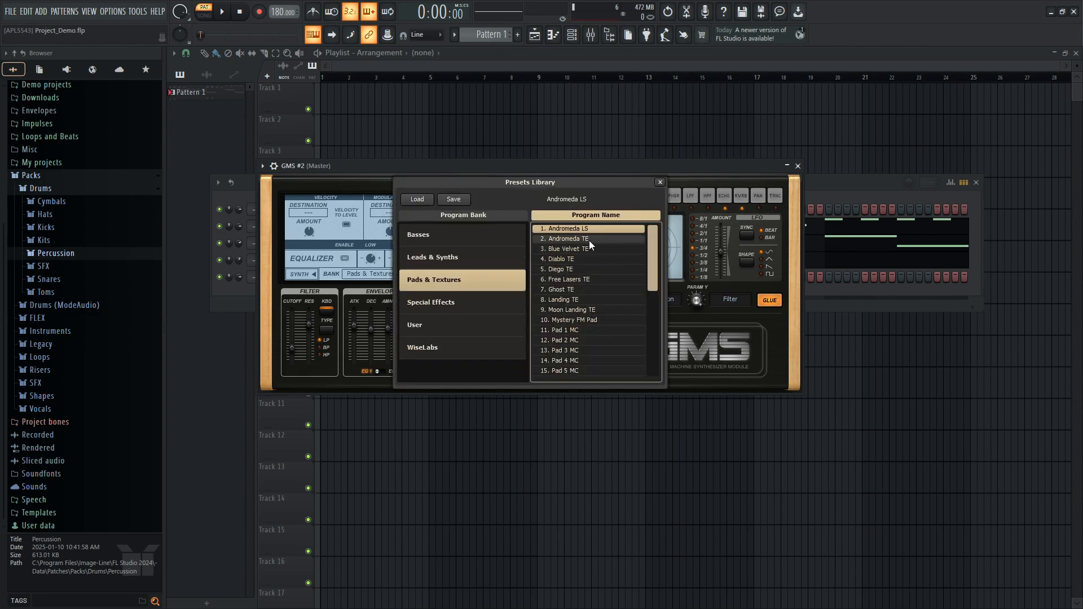
{"action": "double_click", "coordinate": [578, 300]}
{"action": "key", "text": "g"}
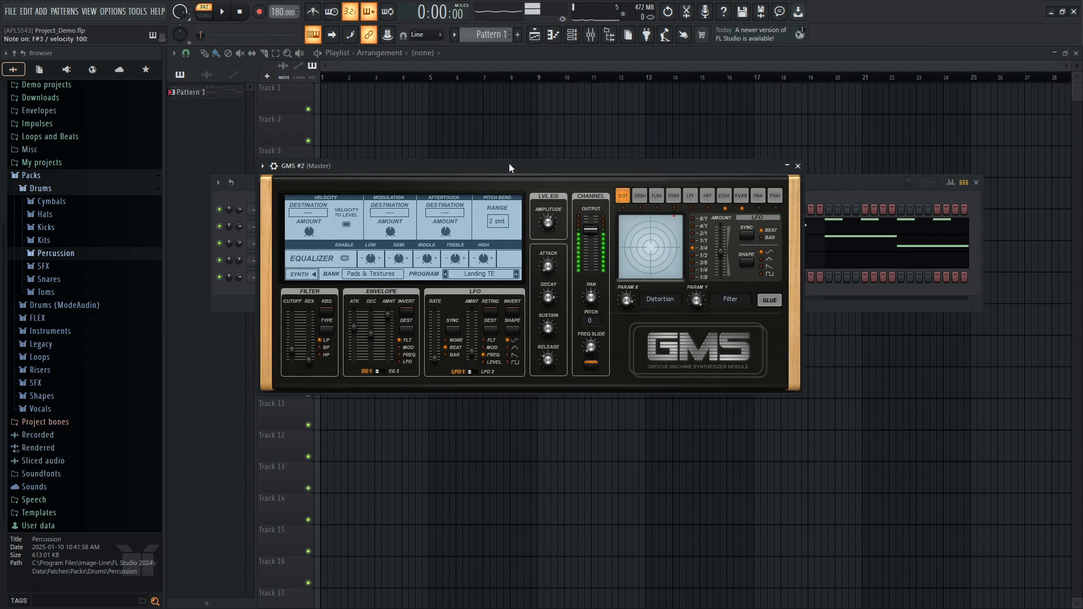
{"action": "key", "text": "h"}
{"action": "key", "text": "e"}
{"action": "key", "text": "h"}
Load the Moon Landing TE preset on the second GMS channel and close the synth's window.
{"action": "left_click", "coordinate": [492, 278]}
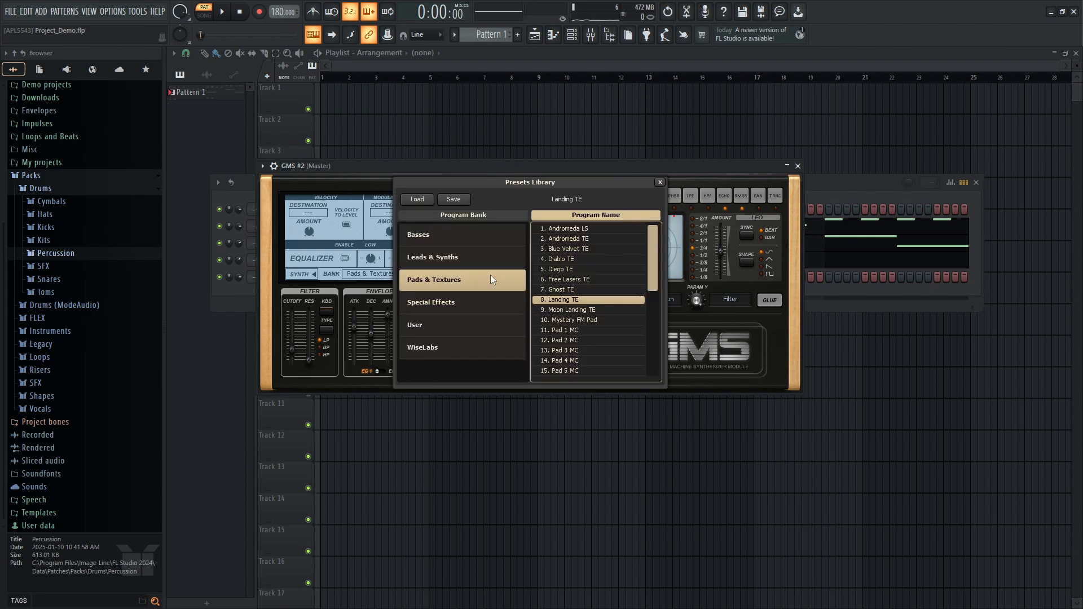
{"action": "double_click", "coordinate": [580, 311]}
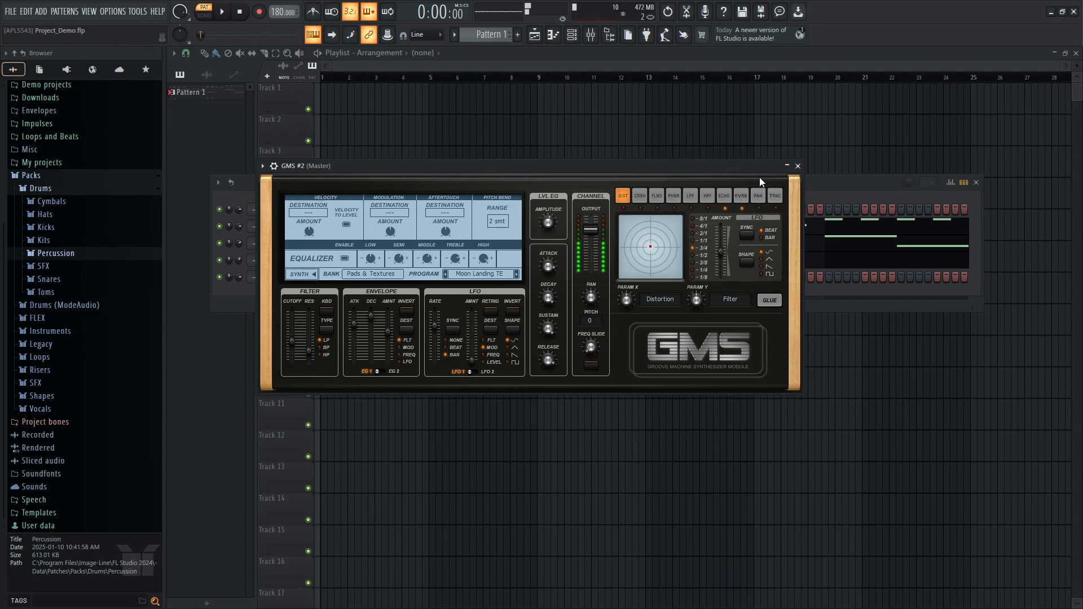
{"action": "left_click", "coordinate": [798, 167]}
In GMS #2's piano roll, audition C#4 and C#3, and place one C#3 note sustained from bar 1 through the end of bar 4.
{"action": "right_click", "coordinate": [360, 276]}
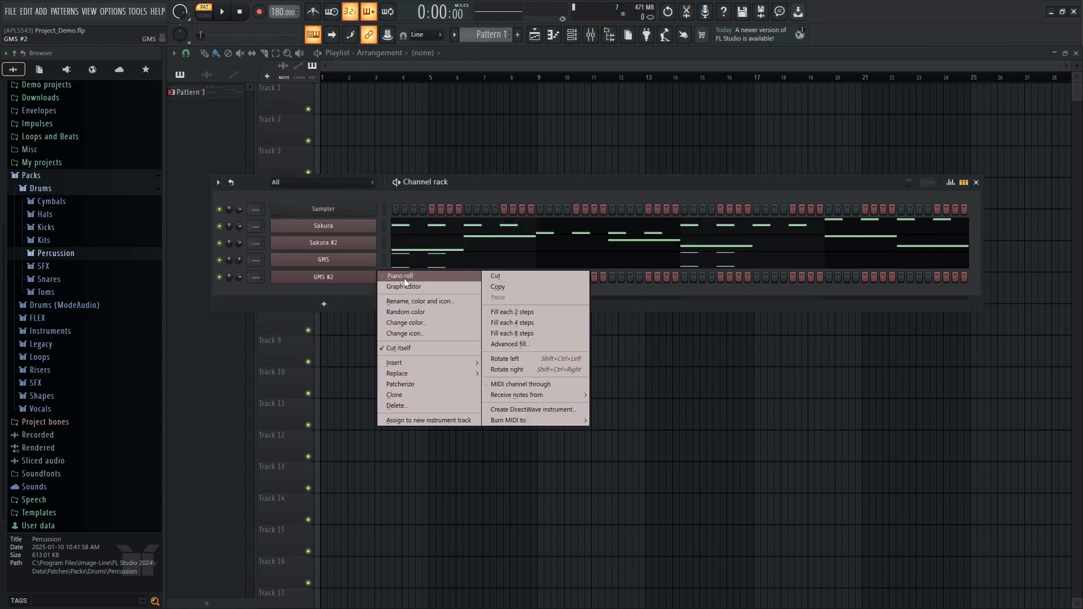
{"action": "left_click", "coordinate": [404, 279]}
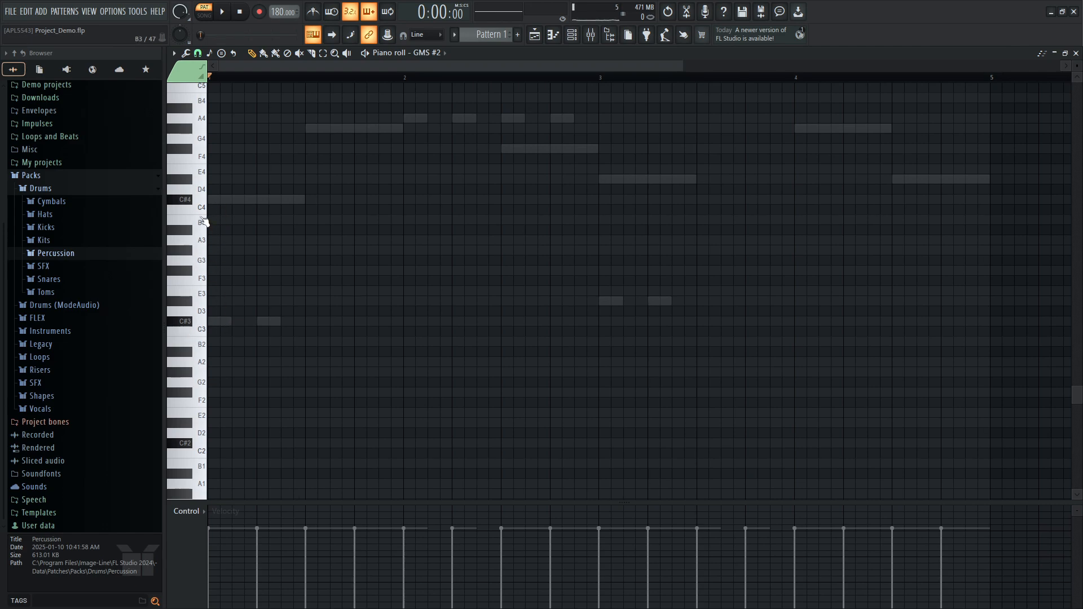
{"action": "left_click", "coordinate": [186, 204]}
{"action": "left_click", "coordinate": [190, 325]}
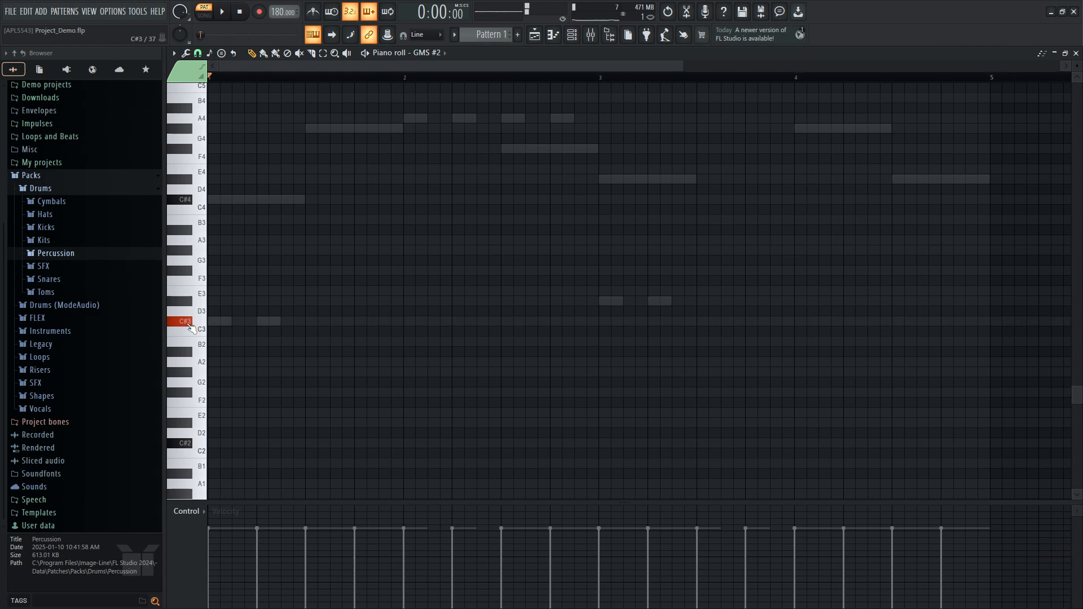
{"action": "left_click", "coordinate": [229, 322]}
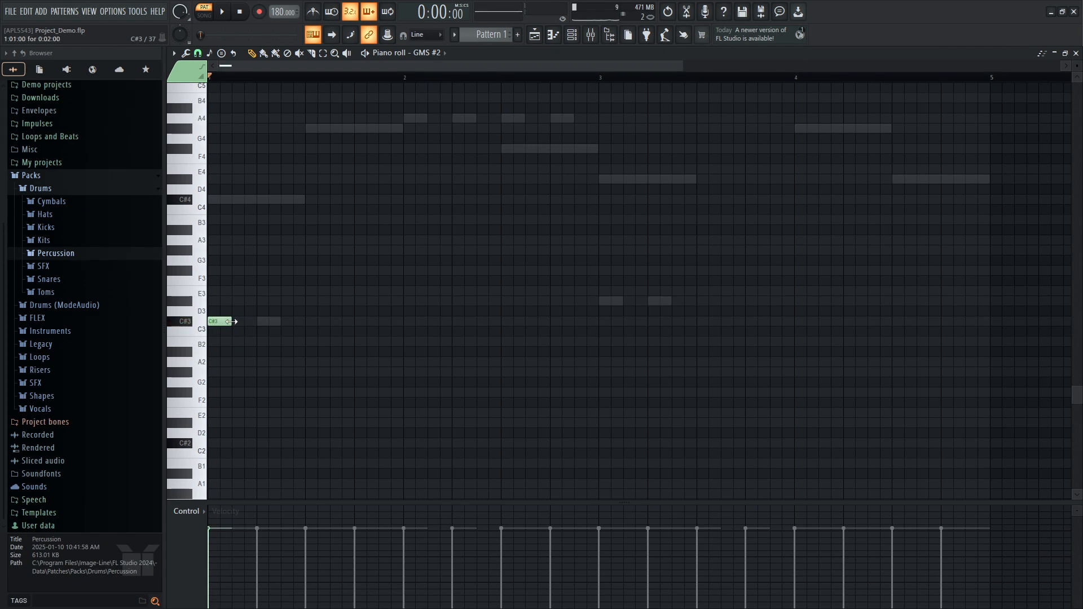
{"action": "left_click_drag", "start_coordinate": [231, 322], "coordinate": [986, 320]}
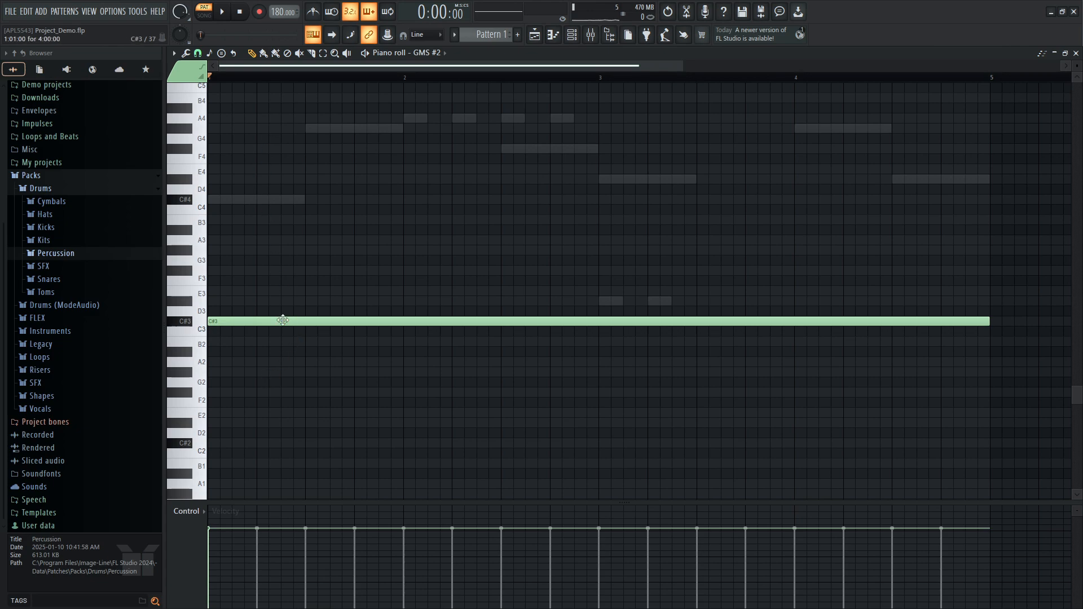
{"action": "left_click", "coordinate": [284, 322]}
{"action": "left_click", "coordinate": [284, 324]}
Play the pattern, lower the GMS #2 channel's volume to about 67%, listen again, and close its piano roll.
{"action": "left_click", "coordinate": [225, 13]}
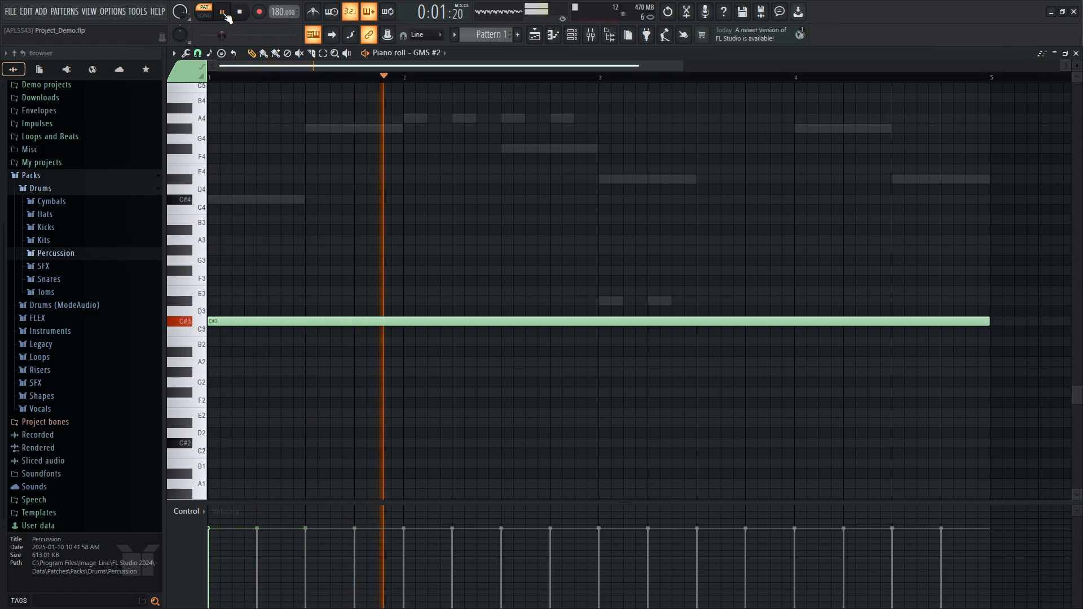
{"action": "key", "text": "F6"}
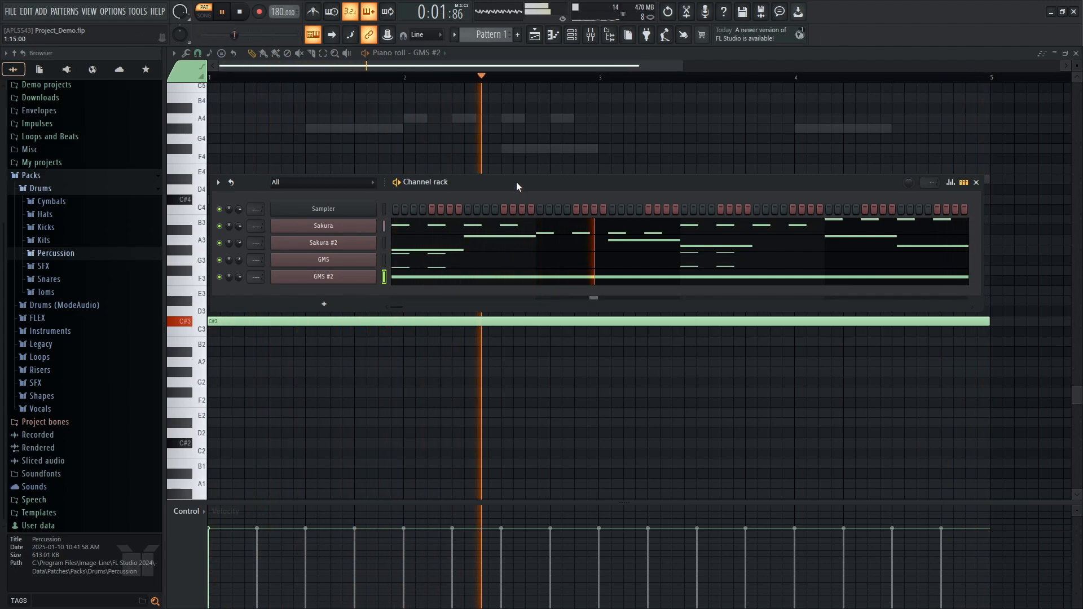
{"action": "key", "text": "space"}
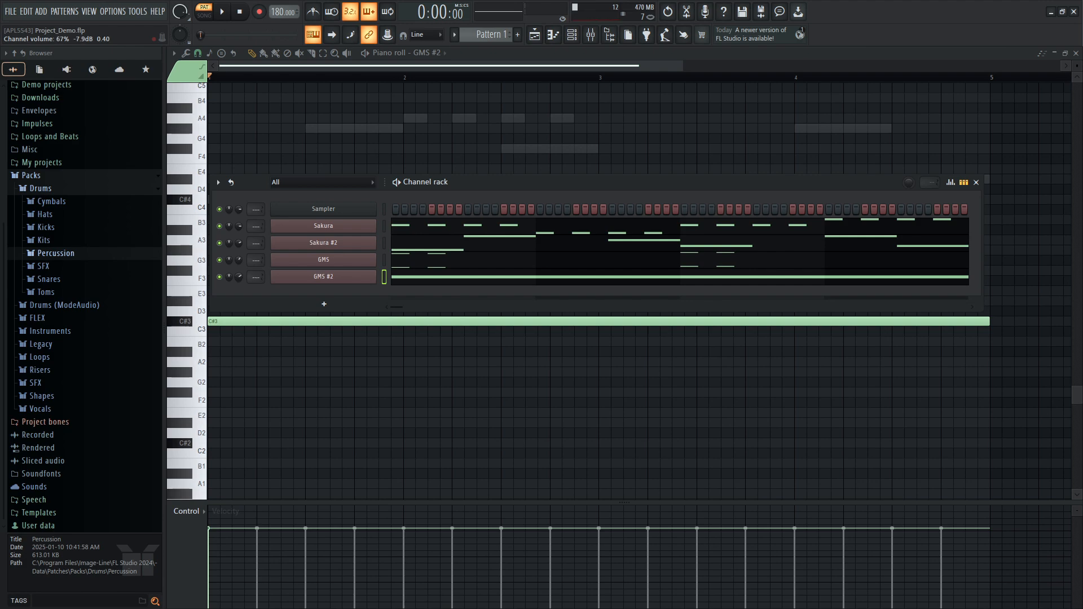
{"action": "left_click_drag", "start_coordinate": [229, 276], "coordinate": [229, 279]}
{"action": "key", "text": "space"}
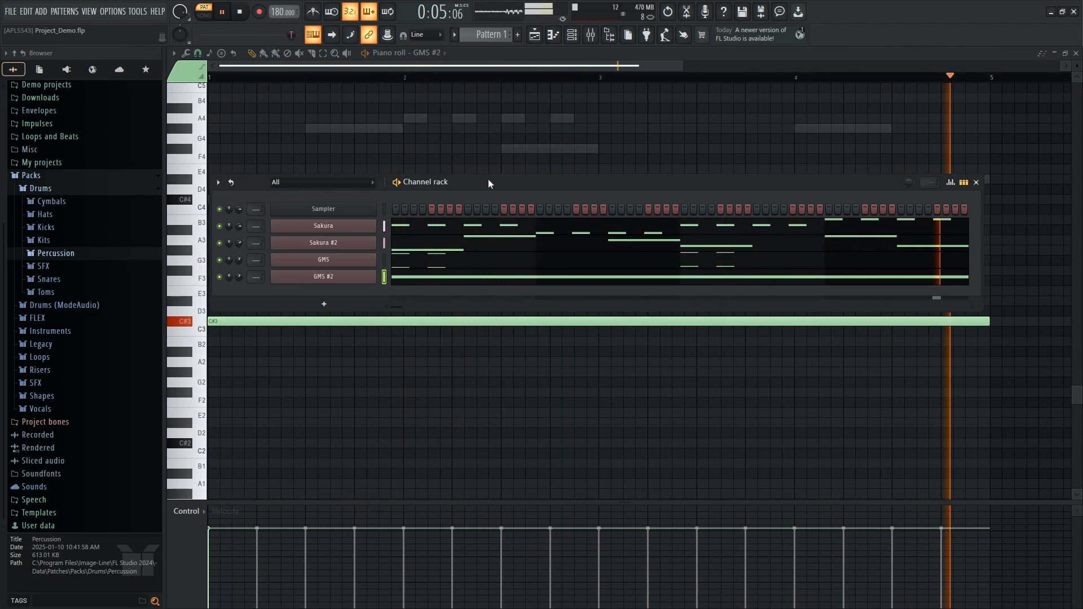
{"action": "key", "text": "space"}
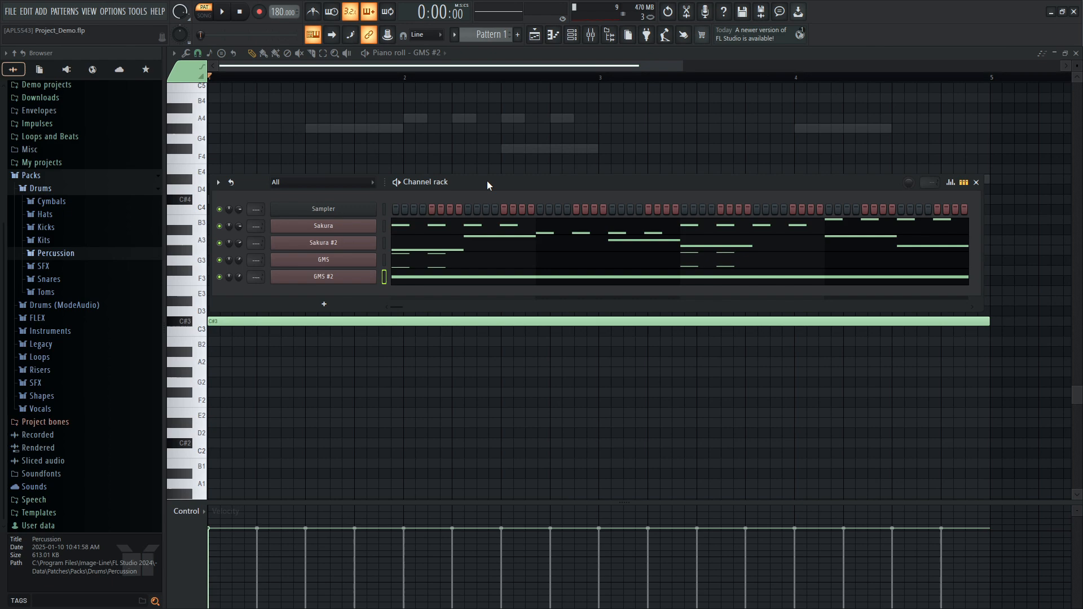
{"action": "left_click_drag", "start_coordinate": [483, 184], "coordinate": [480, 178]}
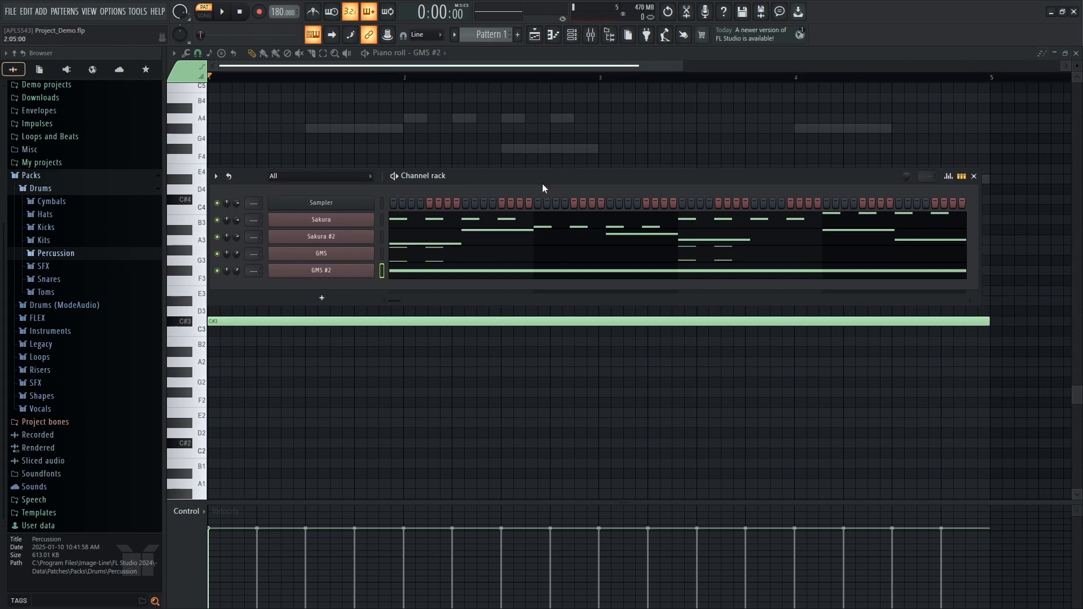
{"action": "left_click", "coordinate": [1076, 53]}
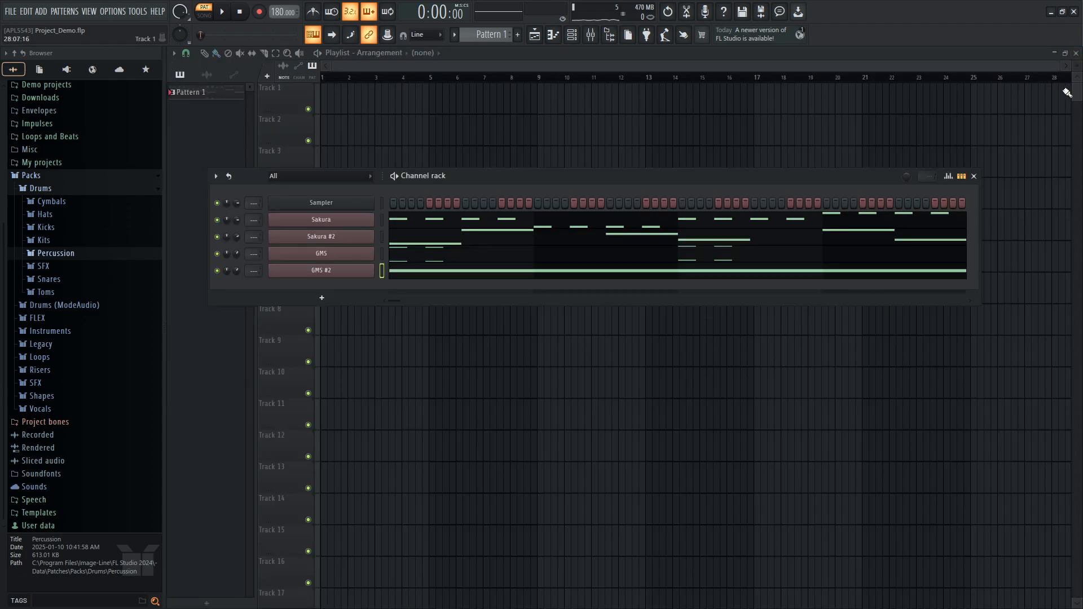
Add a PoiZone channel and load its ARP Classic VA ToTc preset.
{"action": "left_click_drag", "start_coordinate": [489, 178], "coordinate": [472, 189]}
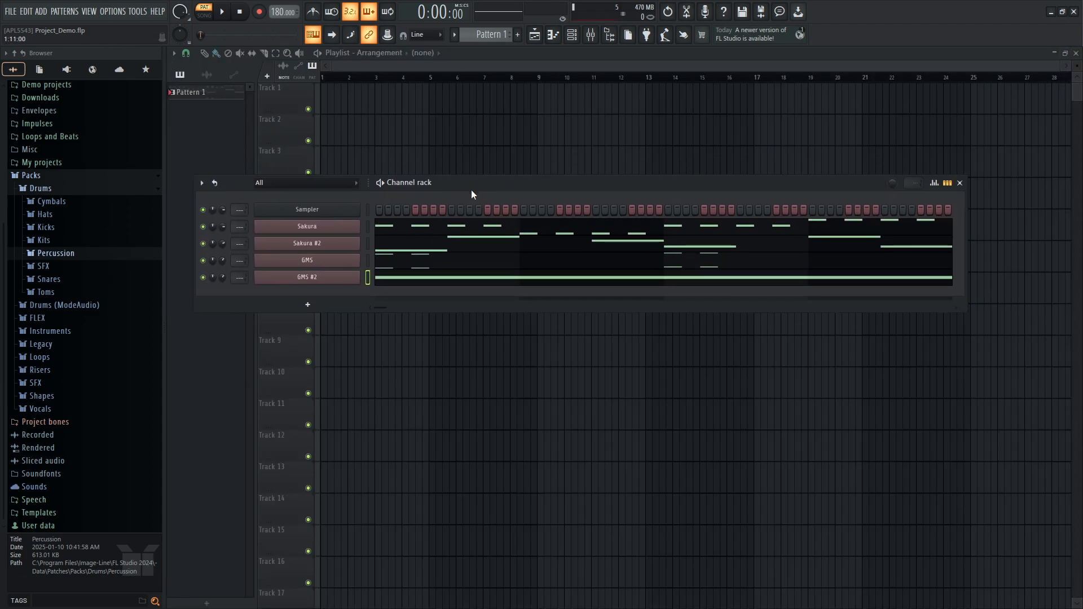
{"action": "left_click", "coordinate": [311, 305]}
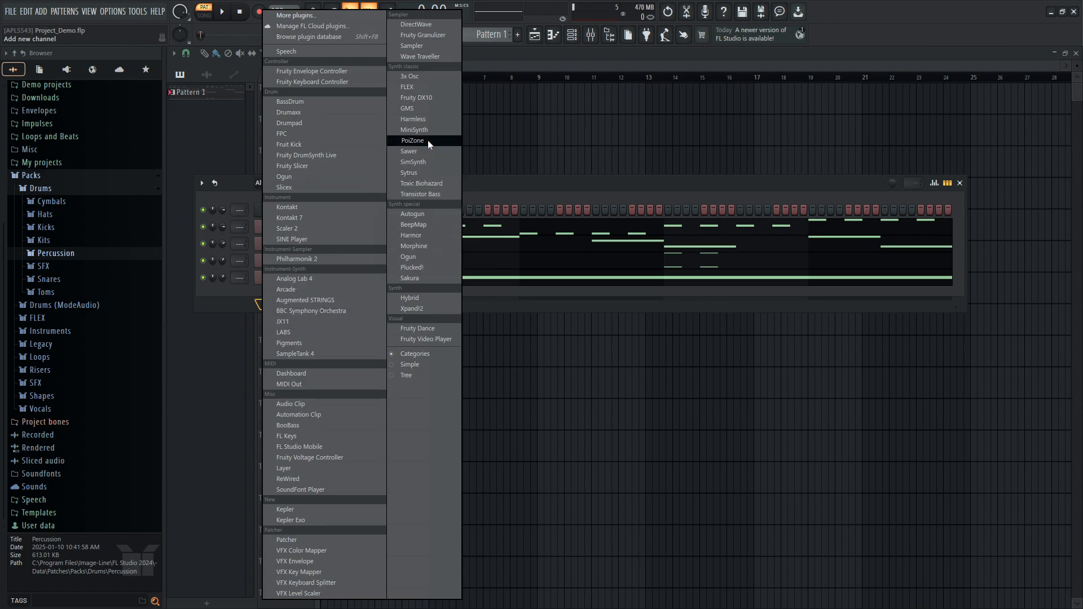
{"action": "left_click", "coordinate": [414, 141]}
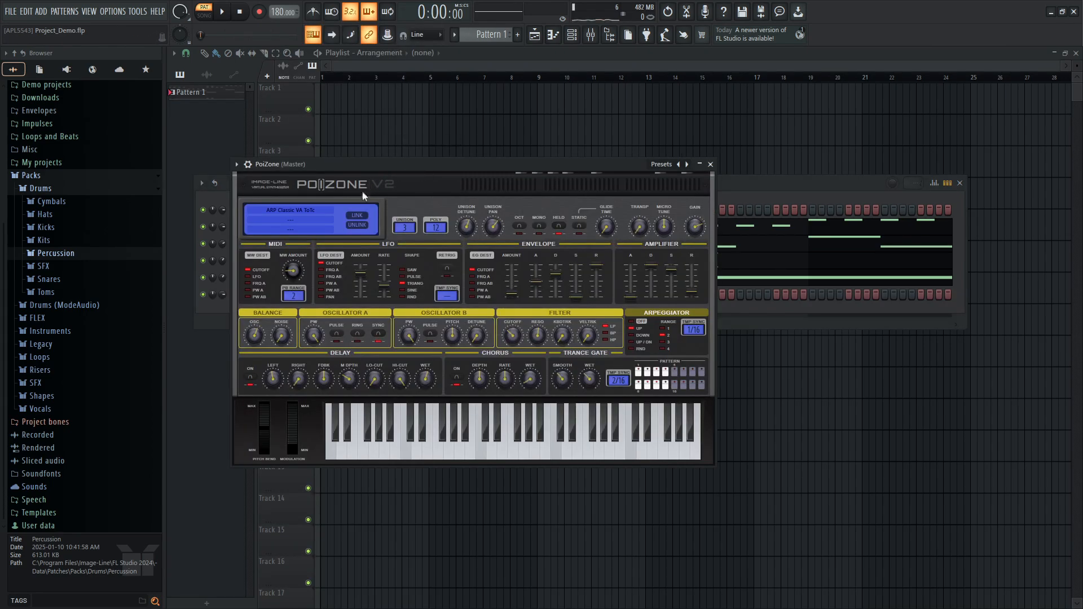
{"action": "left_click_drag", "start_coordinate": [599, 164], "coordinate": [624, 161]}
{"action": "left_click", "coordinate": [694, 165]}
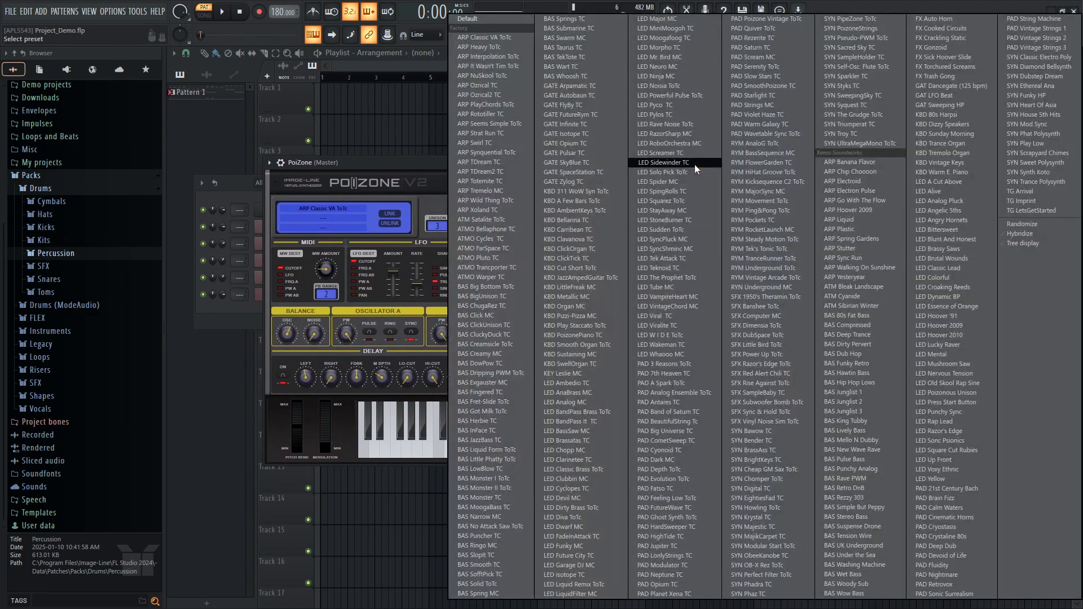
{"action": "left_click", "coordinate": [482, 39]}
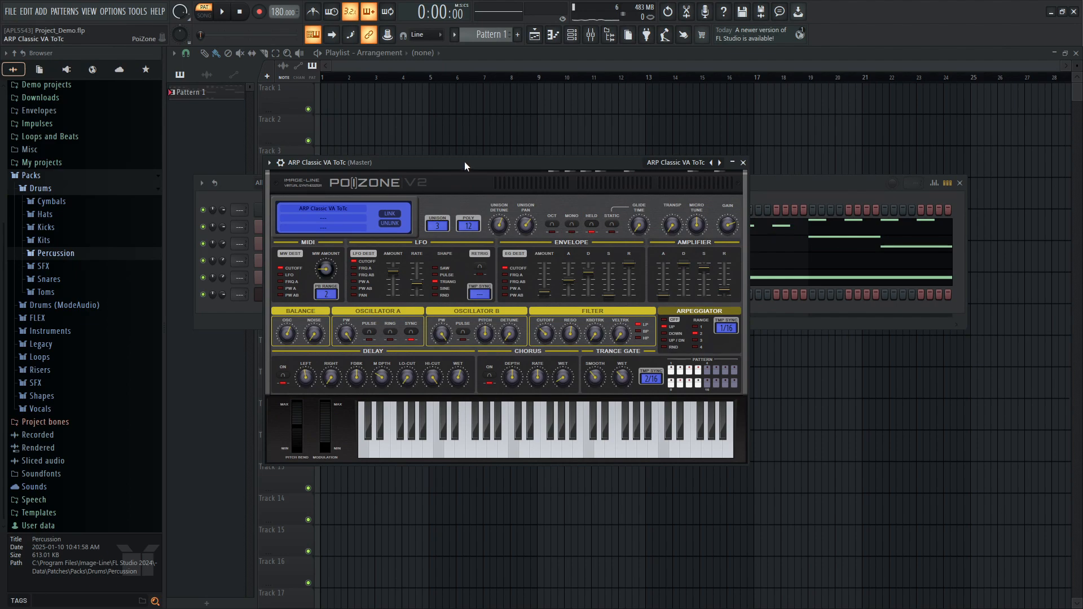
Audition the ARP Classic VA ToTc preset on several notes of PoiZone's keyboard.
{"action": "key", "text": "h"}
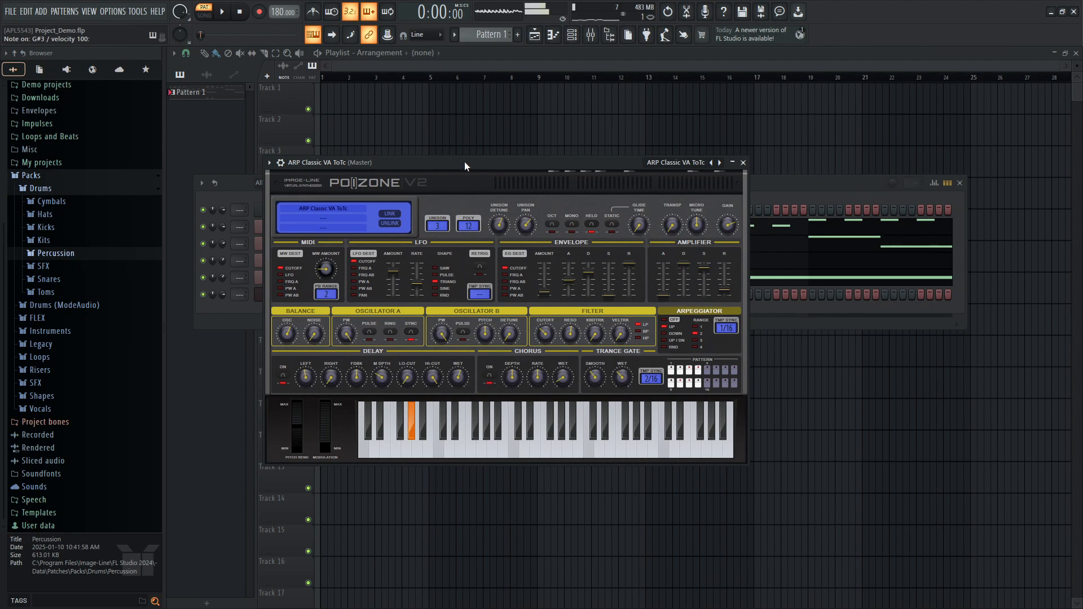
{"action": "left_click", "coordinate": [497, 459]}
{"action": "left_click", "coordinate": [476, 448]}
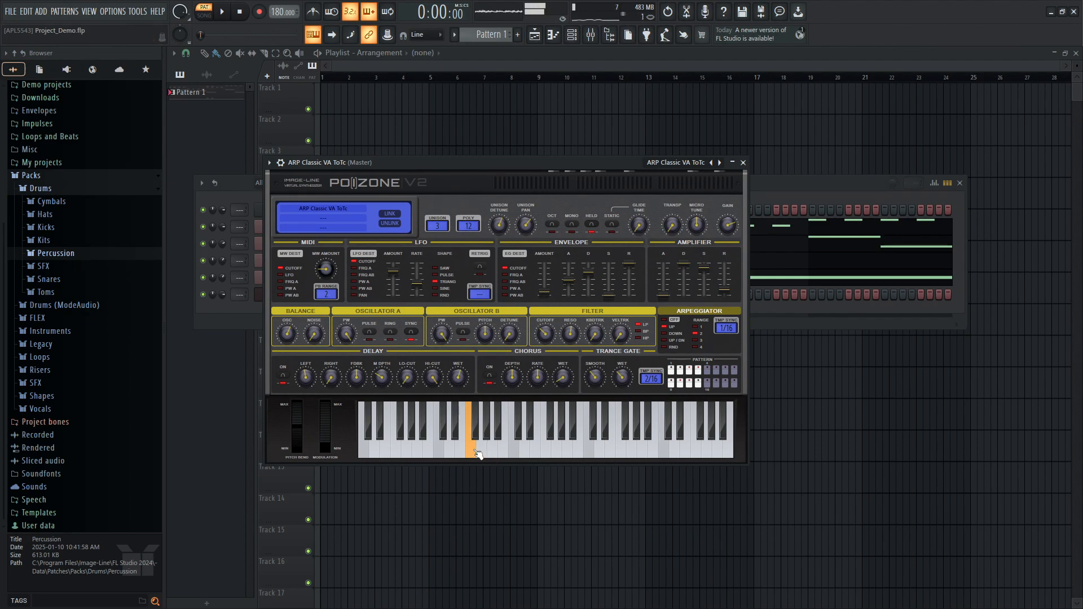
{"action": "left_click", "coordinate": [516, 454]}
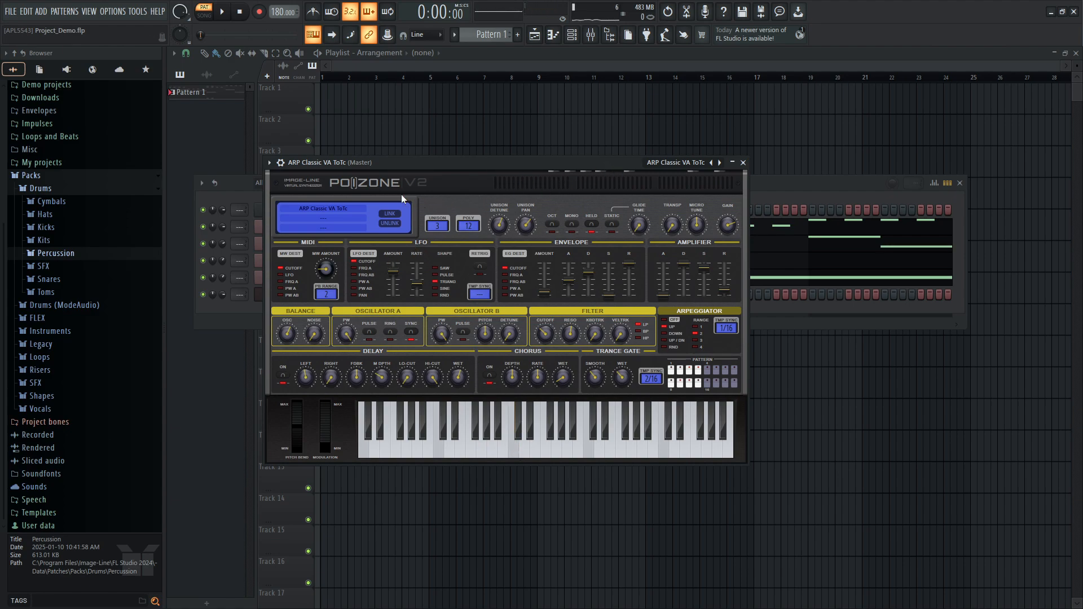
Load PoiZone's ARP Swirl TC preset and audition it on a few notes.
{"action": "left_click", "coordinate": [676, 167]}
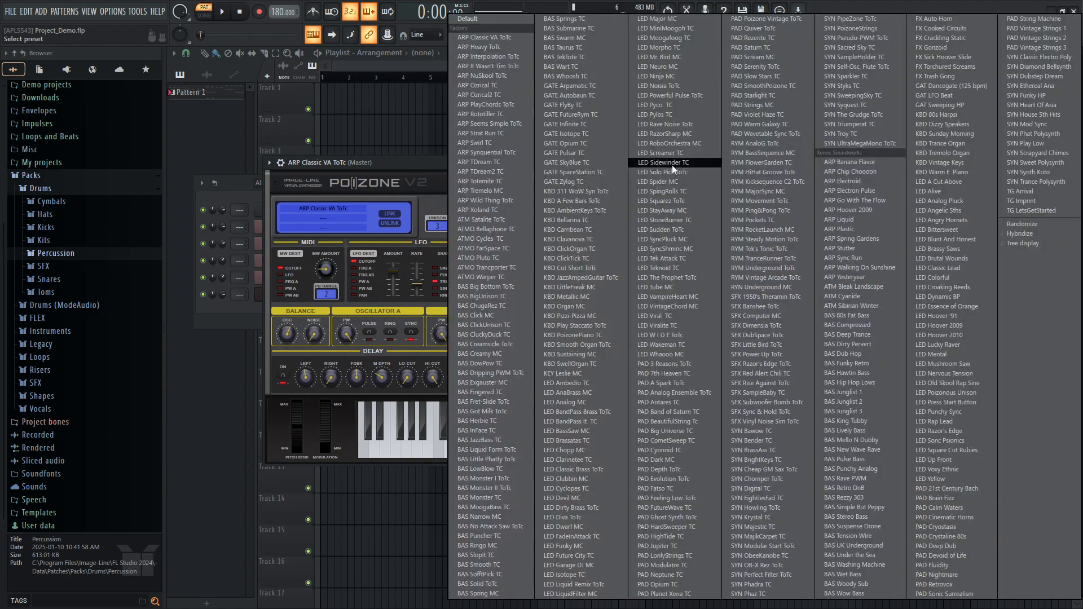
{"action": "left_click", "coordinate": [499, 142]}
{"action": "left_click", "coordinate": [503, 451]}
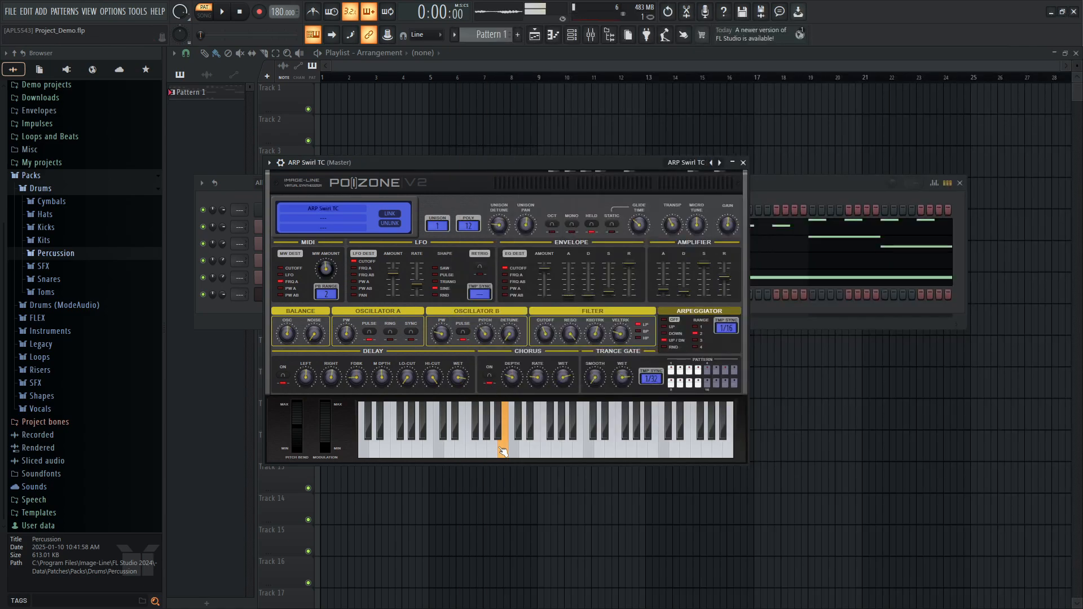
{"action": "left_click", "coordinate": [450, 449]}
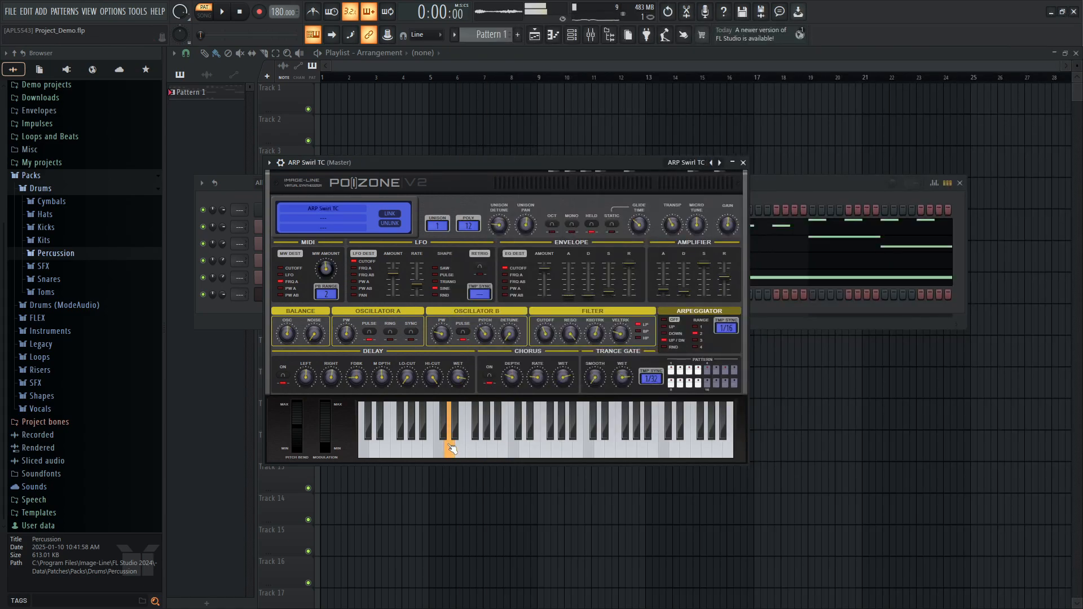
Load PoiZone's ARP Ozrical2 TC preset and audition it on three notes.
{"action": "left_click", "coordinate": [686, 164]}
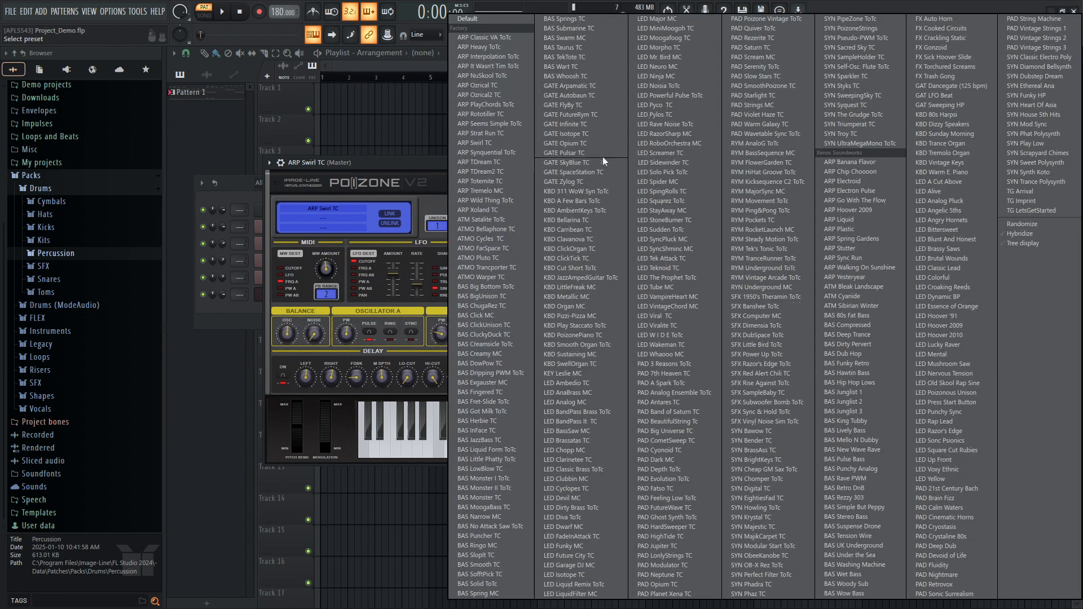
{"action": "left_click", "coordinate": [510, 95]}
{"action": "left_click", "coordinate": [481, 448]}
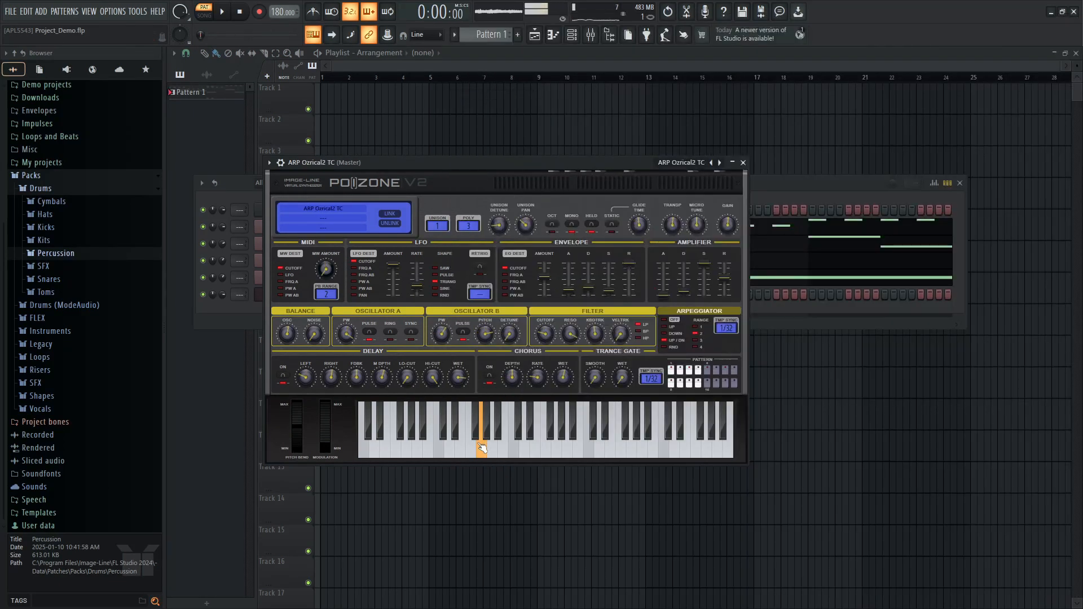
{"action": "left_click", "coordinate": [450, 451]}
{"action": "left_click", "coordinate": [431, 453]}
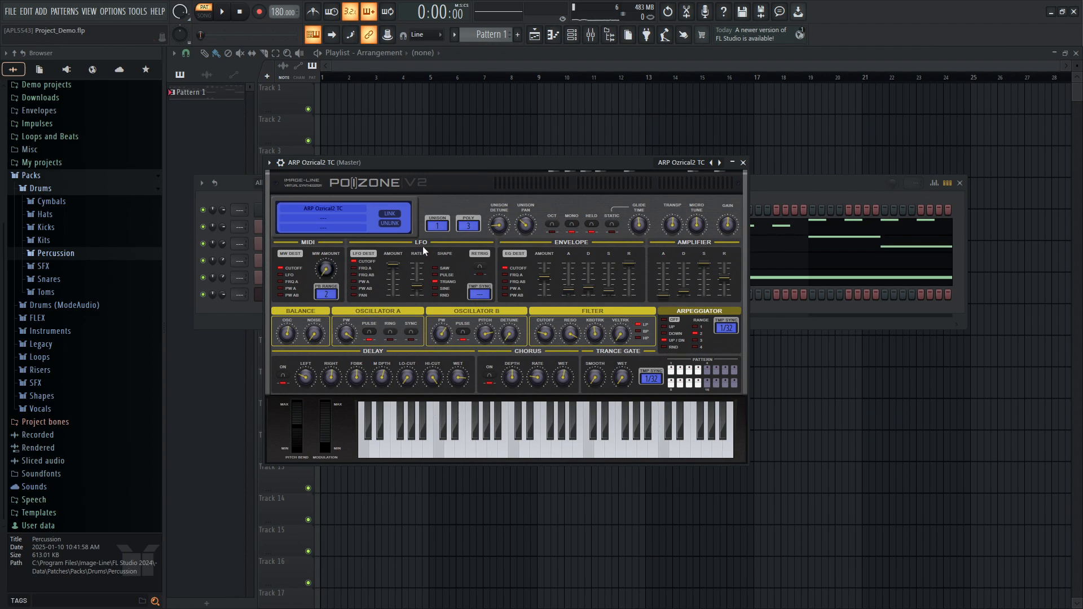
Lower PoiZone's LFO amount slightly and audition the sound on notes across the lower and middle keyboard.
{"action": "left_click_drag", "start_coordinate": [393, 264], "coordinate": [394, 268]}
{"action": "left_click", "coordinate": [450, 451]}
{"action": "left_click", "coordinate": [440, 452]}
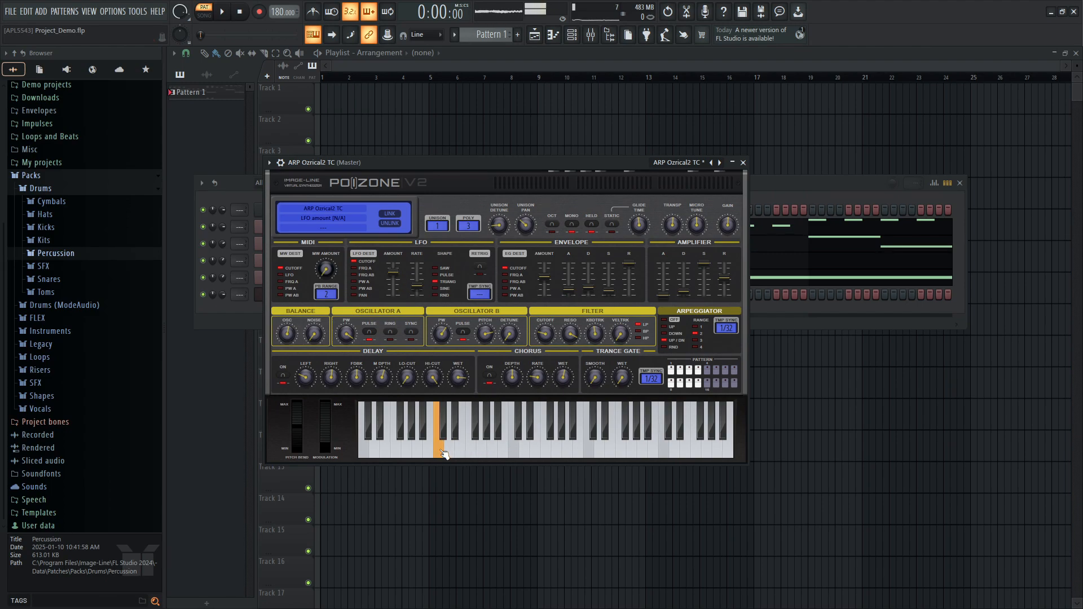
{"action": "left_click", "coordinate": [440, 452]}
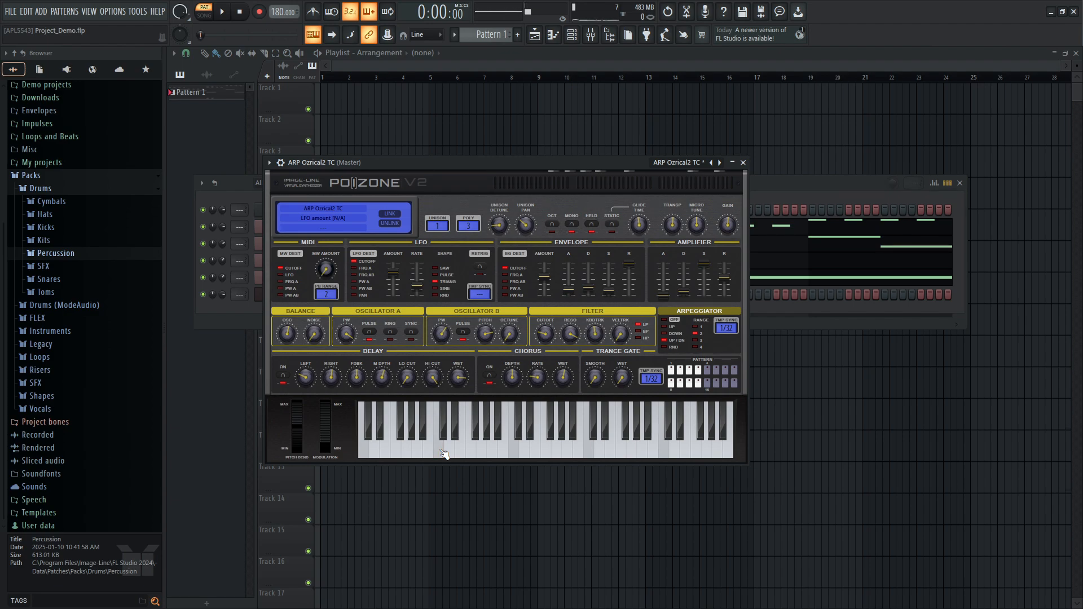
{"action": "left_click", "coordinate": [493, 445]}
{"action": "left_click", "coordinate": [441, 443]}
{"action": "left_click", "coordinate": [432, 433]}
{"action": "left_click", "coordinate": [461, 442]}
Bring PoiZone's LFO amount further down in two small adjustments, auditioning notes after each one.
{"action": "left_click_drag", "start_coordinate": [393, 273], "coordinate": [393, 272]}
{"action": "left_click", "coordinate": [469, 448]}
{"action": "left_click", "coordinate": [430, 451]}
{"action": "left_click", "coordinate": [482, 448]}
{"action": "left_click_drag", "start_coordinate": [393, 275], "coordinate": [393, 276]}
{"action": "left_click", "coordinate": [450, 448]}
{"action": "left_click", "coordinate": [432, 450]}
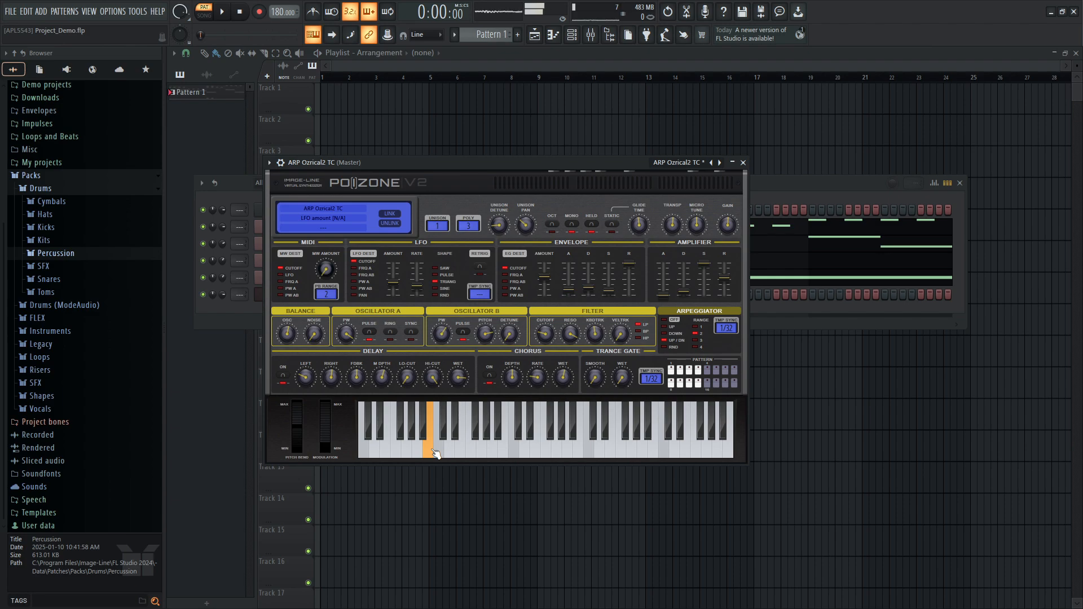
Audition the adjusted arpeggio on both white and black keys over PoiZone's low and middle range.
{"action": "left_click", "coordinate": [461, 450]}
{"action": "left_click", "coordinate": [516, 448]}
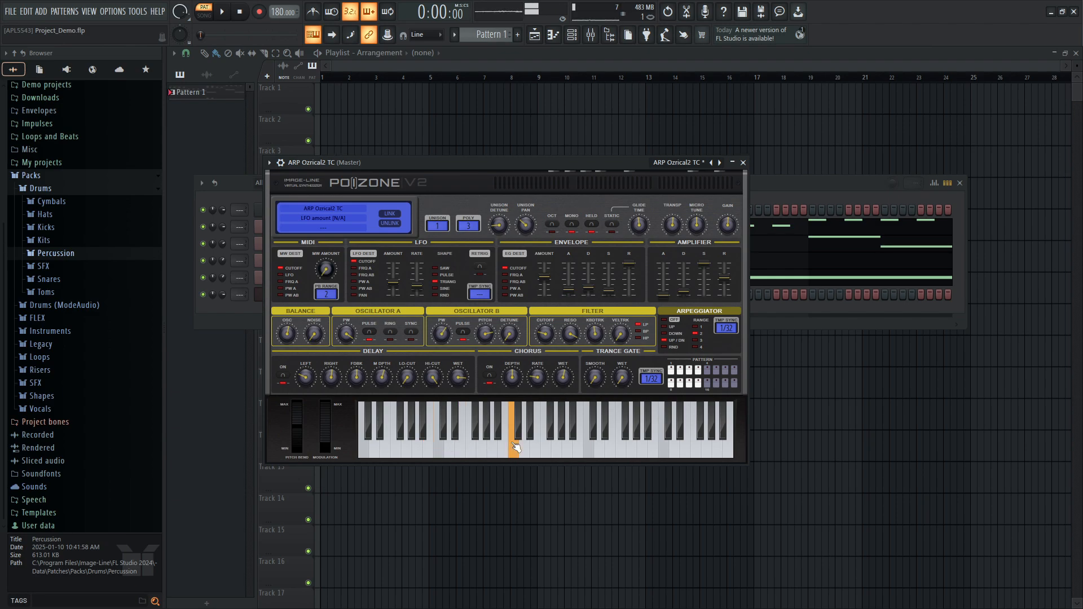
{"action": "left_click", "coordinate": [504, 449]}
{"action": "left_click", "coordinate": [421, 449]}
{"action": "left_click", "coordinate": [456, 423]}
{"action": "left_click", "coordinate": [434, 426]}
{"action": "left_click", "coordinate": [520, 419]}
{"action": "left_click", "coordinate": [577, 413]}
{"action": "left_click", "coordinate": [515, 415]}
In the ARP Ozrical2 TC channel's piano roll, place one C#3 note spanning bars 1 to 4, and lower the channel's volume.
{"action": "left_click", "coordinate": [745, 164]}
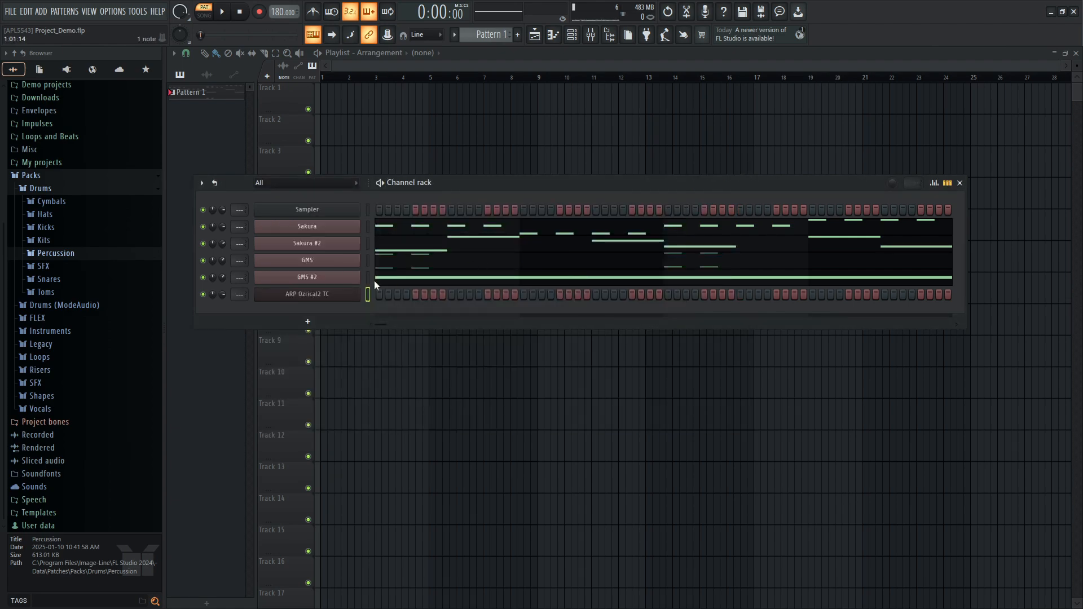
{"action": "right_click", "coordinate": [332, 295]}
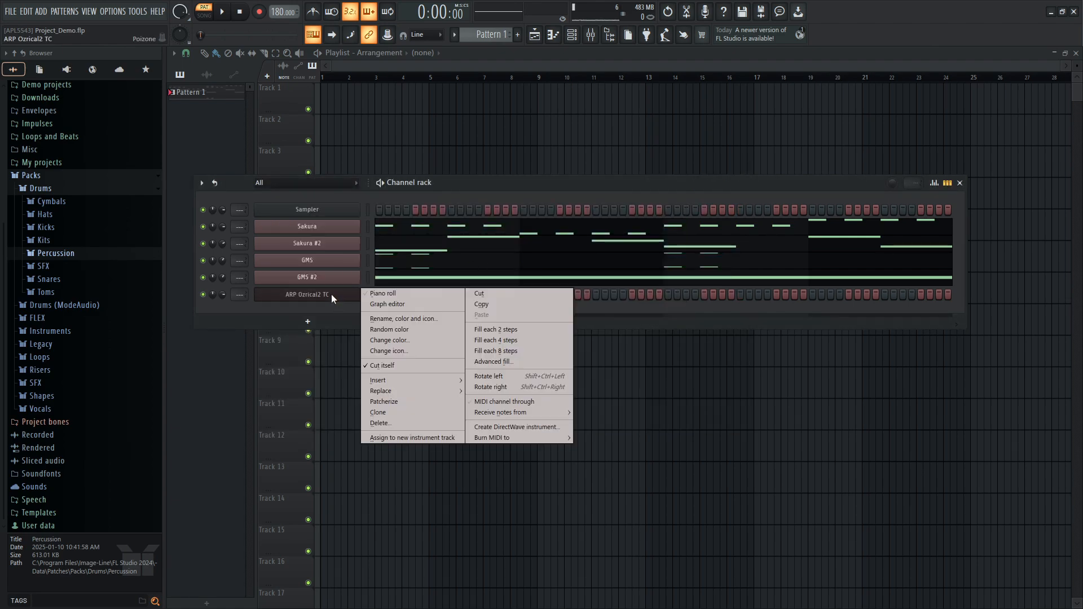
{"action": "left_click", "coordinate": [391, 293]}
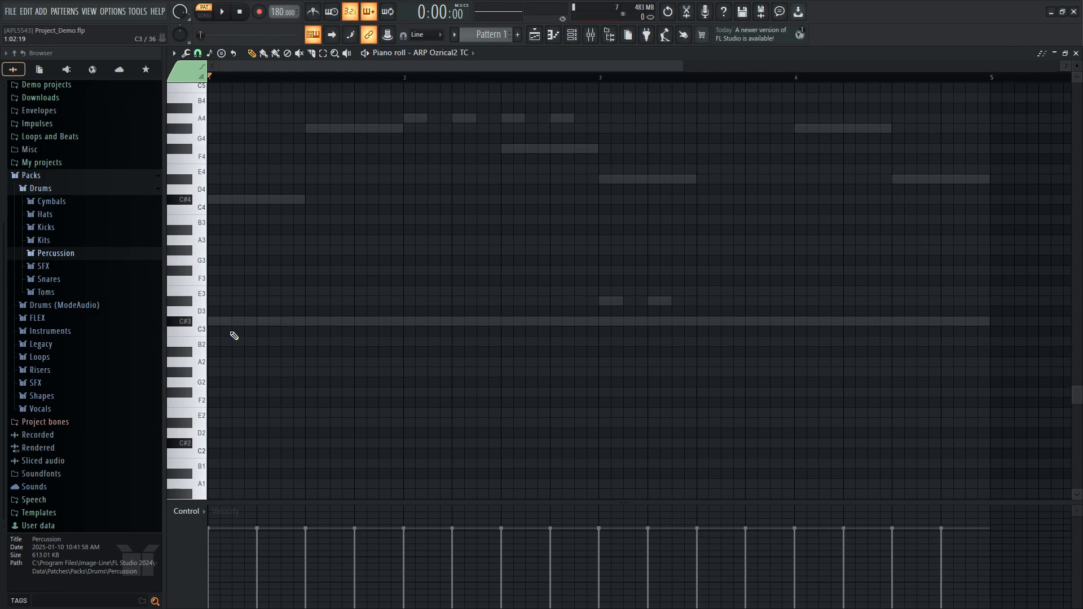
{"action": "left_click", "coordinate": [225, 322]}
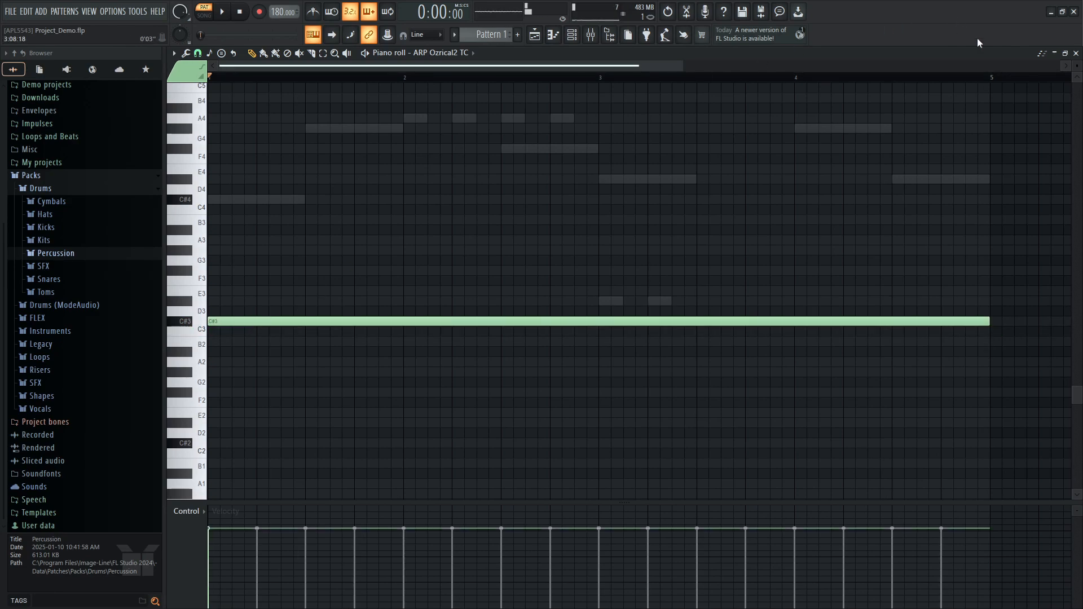
{"action": "left_click", "coordinate": [1076, 53]}
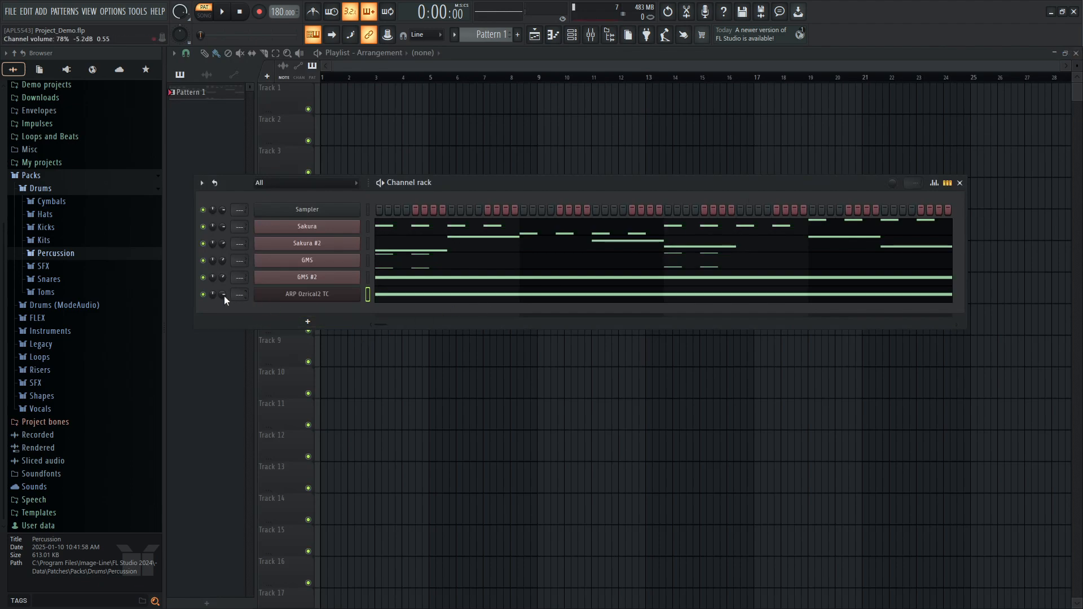
{"action": "left_click_drag", "start_coordinate": [223, 295], "coordinate": [222, 302]}
Reopen PoiZone, tune its LFO amount to 1% while playing the pattern, stop playback, and close the synth.
{"action": "left_click", "coordinate": [329, 294]}
{"action": "left_click_drag", "start_coordinate": [470, 170], "coordinate": [588, 135]}
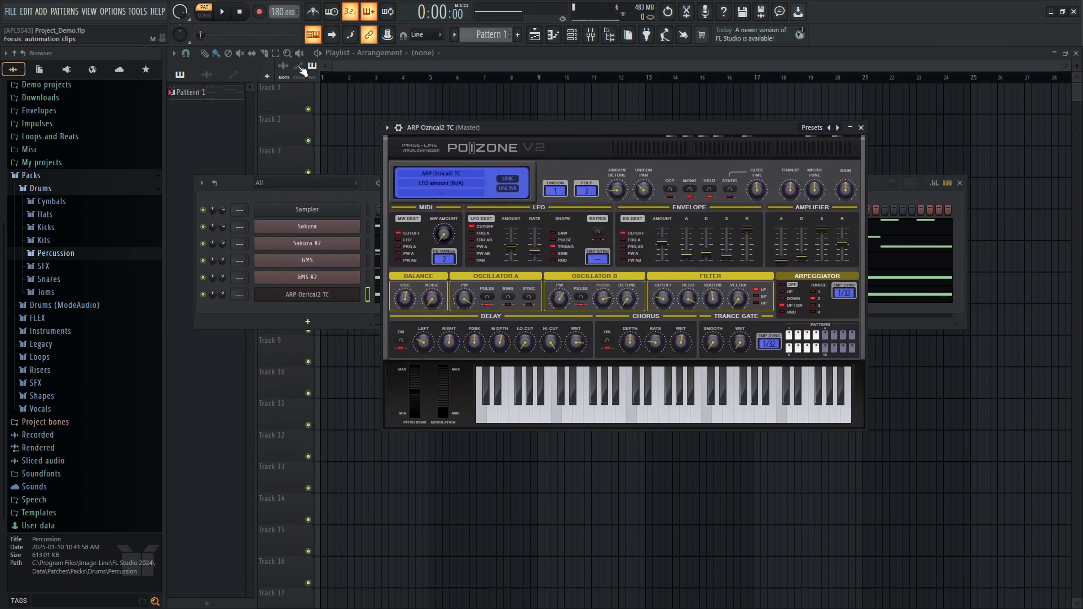
{"action": "left_click", "coordinate": [224, 16]}
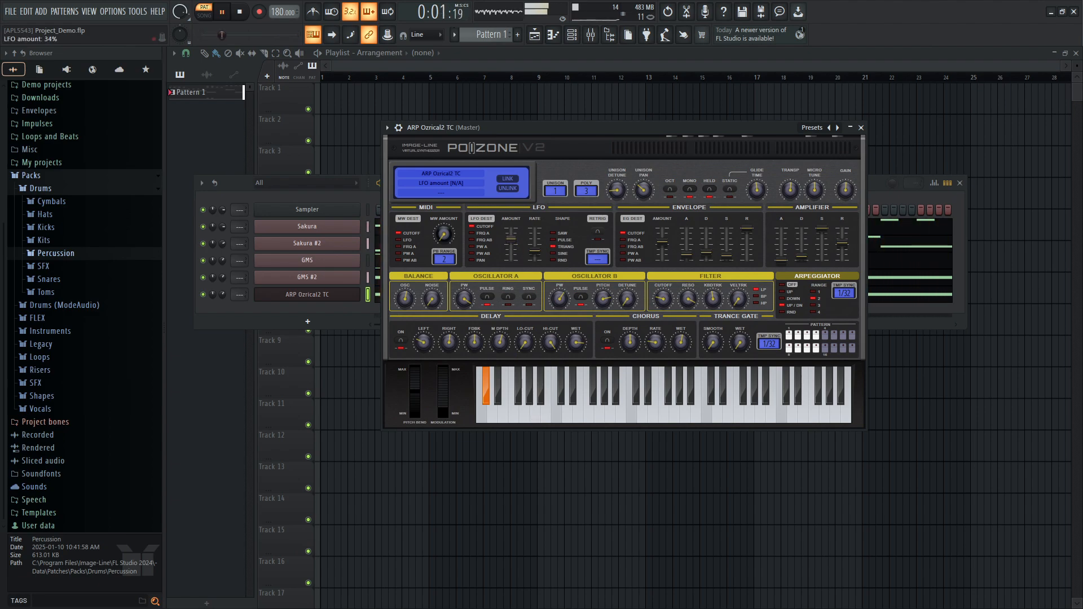
{"action": "left_click", "coordinate": [222, 12]}
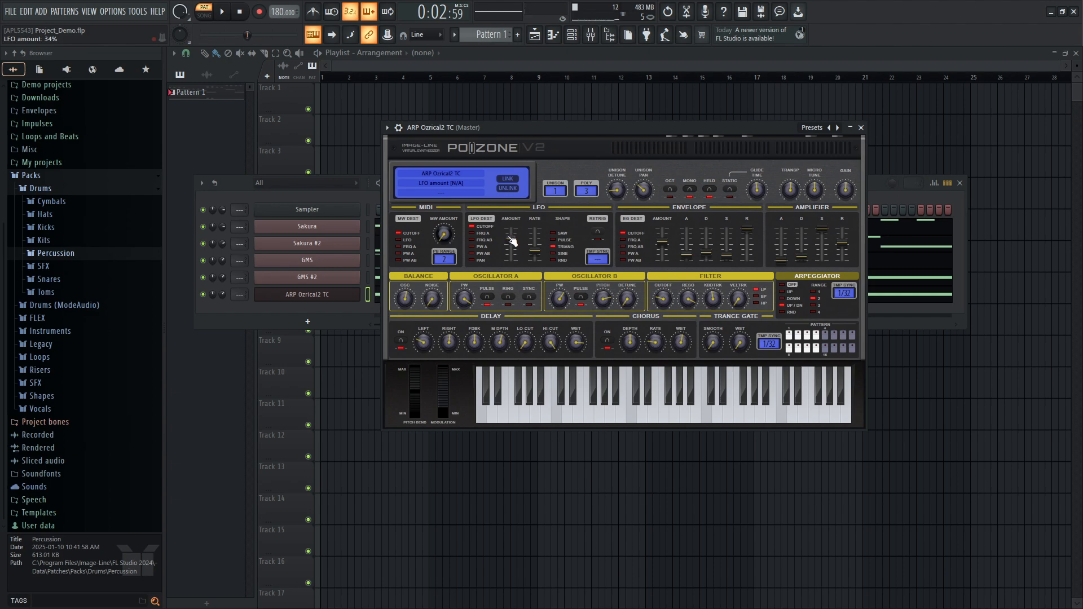
{"action": "left_click", "coordinate": [222, 12]}
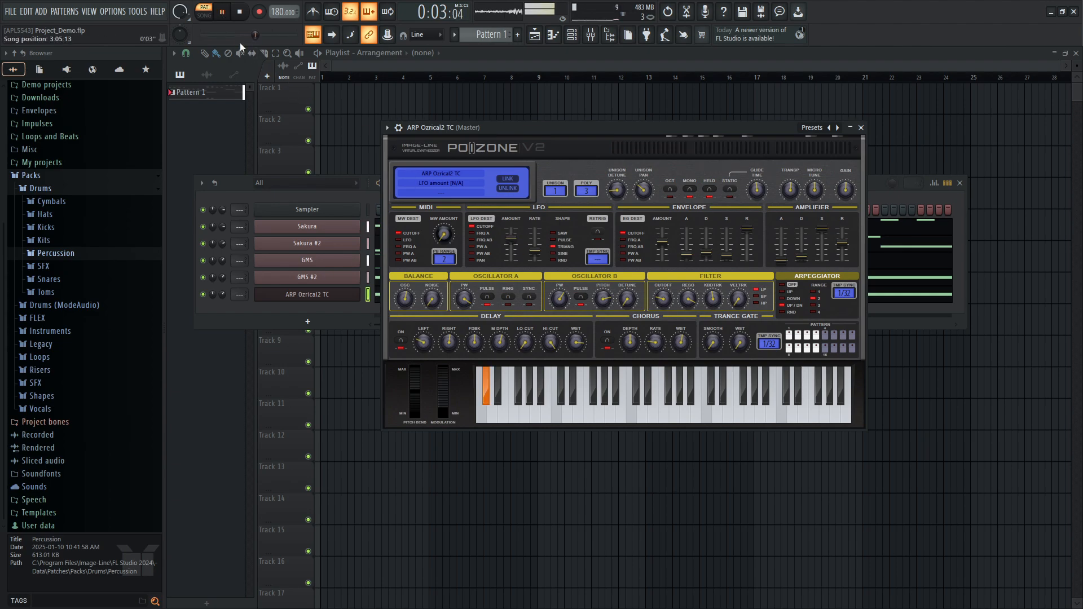
{"action": "mouse_move", "coordinate": [255, 35]}
{"action": "left_mouse_down"}
{"action": "mouse_move", "coordinate": [291, 35]}
{"action": "mouse_move", "coordinate": [207, 35]}
{"action": "mouse_move", "coordinate": [267, 35]}
{"action": "left_mouse_up"}
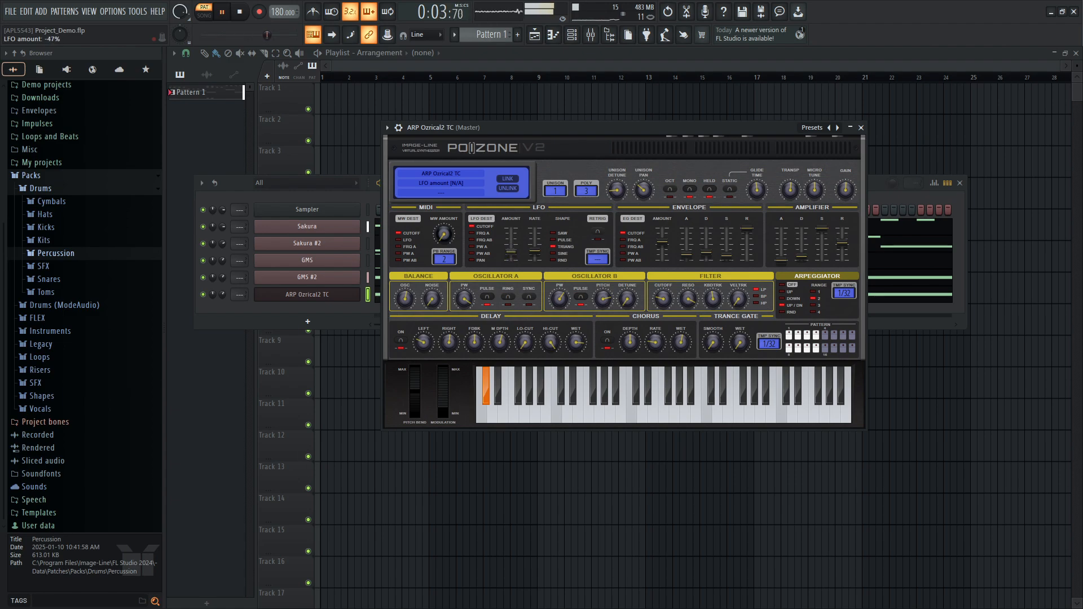
{"action": "left_click_drag", "start_coordinate": [512, 252], "coordinate": [511, 248]}
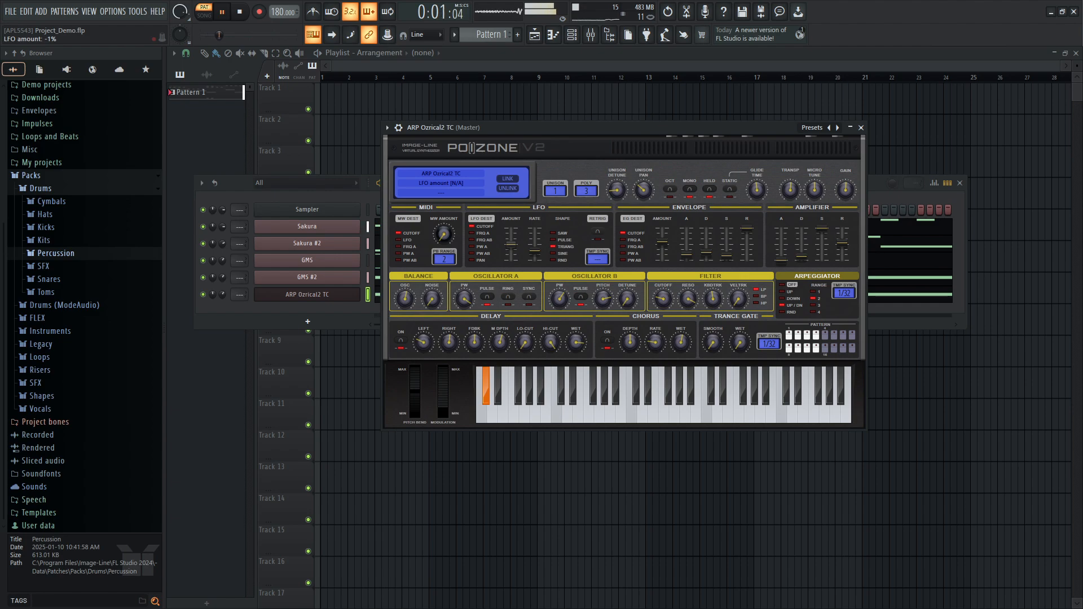
{"action": "left_click_drag", "start_coordinate": [511, 245], "coordinate": [518, 248]}
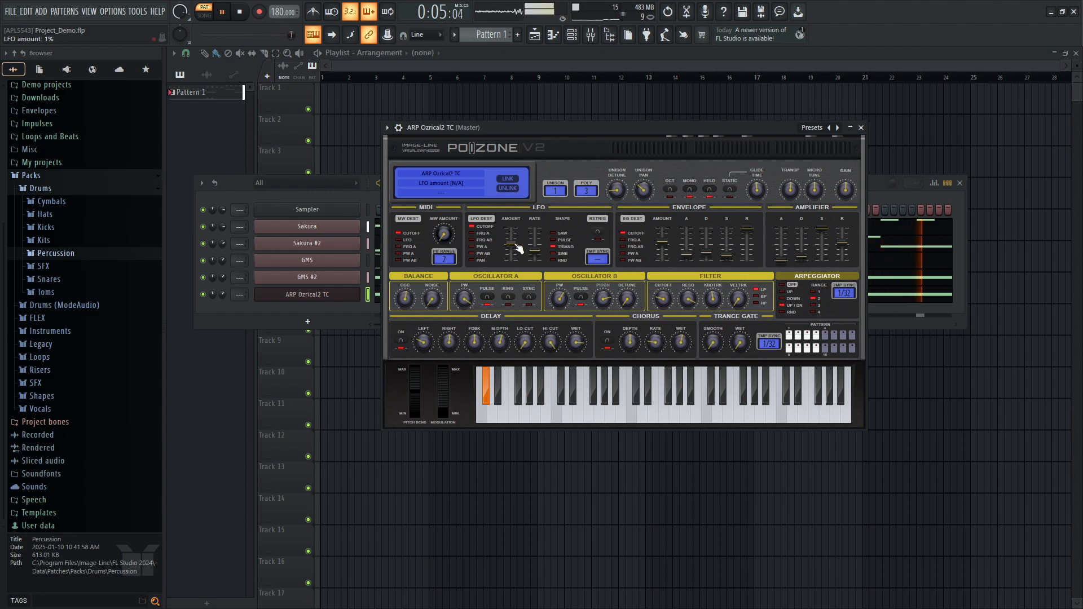
{"action": "left_click", "coordinate": [222, 11]}
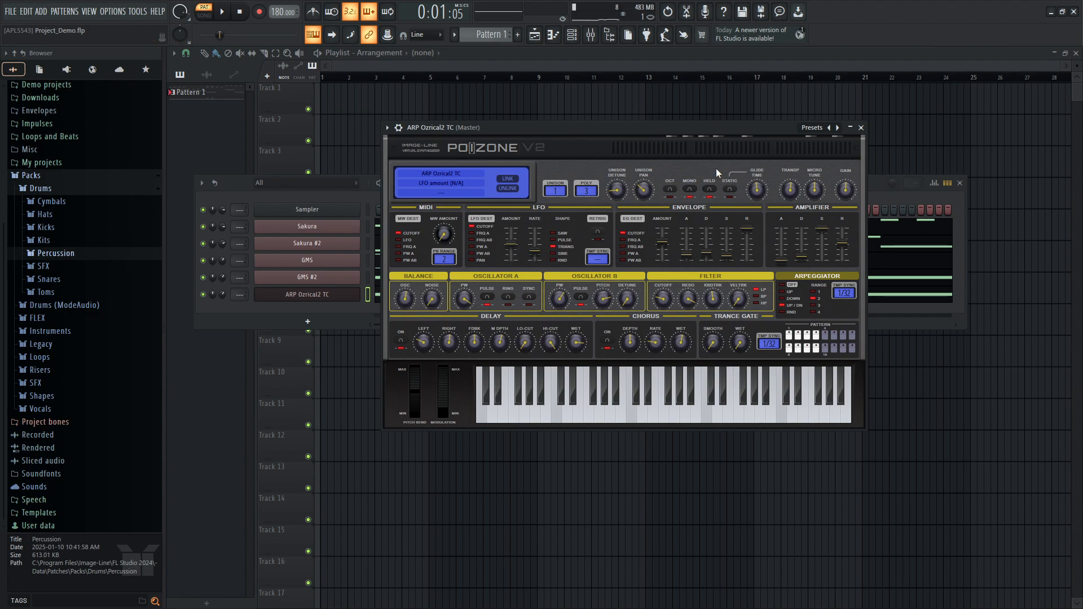
{"action": "left_click", "coordinate": [861, 128]}
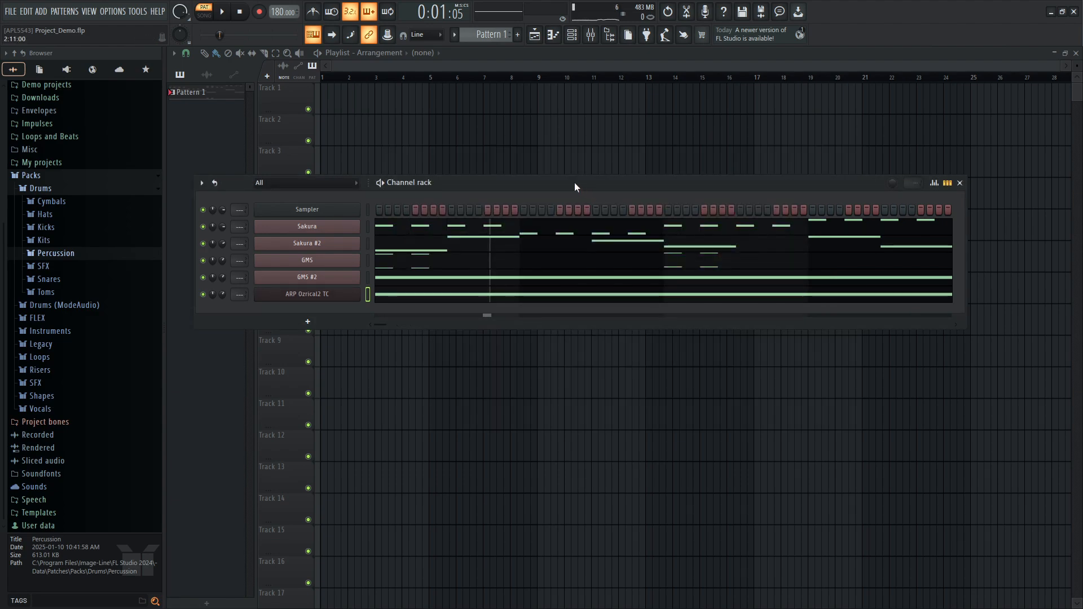
Preview the kick samples in Packs > Drums > Kicks, from the start of the list through FPC 2 Kick.
{"action": "left_click_drag", "start_coordinate": [575, 182], "coordinate": [573, 175]}
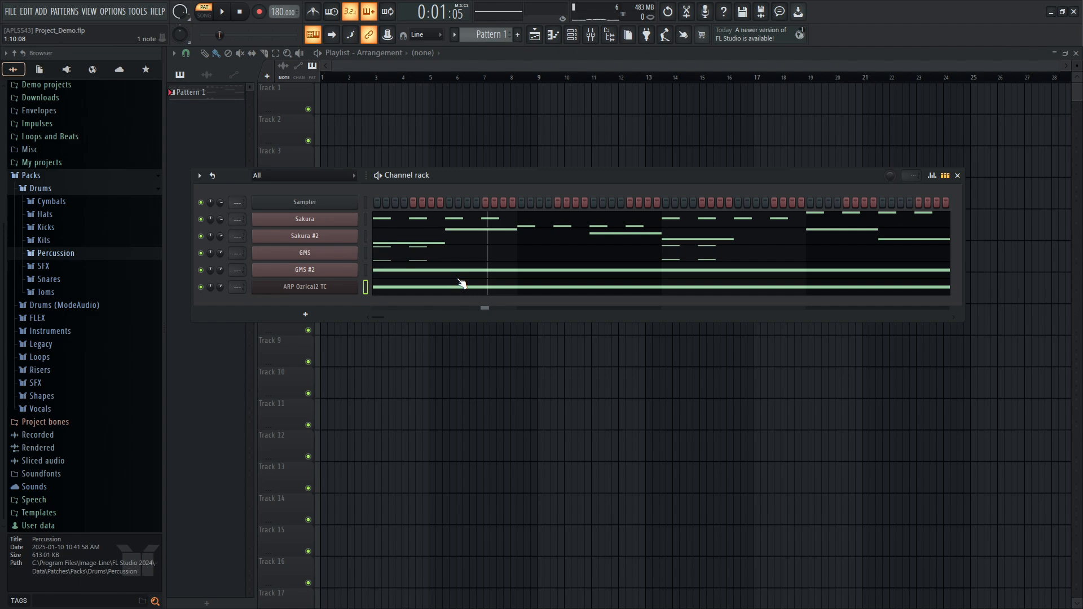
{"action": "left_click", "coordinate": [46, 227]}
{"action": "key", "text": "Down"}
{"action": "key", "text": "Down"}
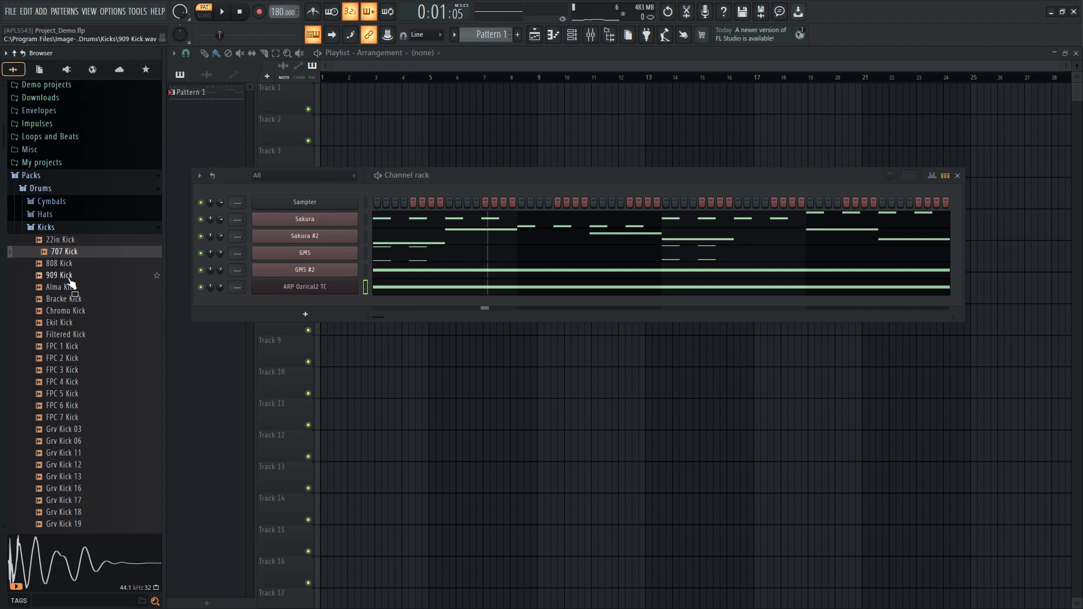
{"action": "key", "text": "Down"}
{"action": "key", "text": "Down"}
{"action": "key", "text": "Down"}
{"action": "key", "text": "Down"}
{"action": "key", "text": "Down"}
{"action": "key", "text": "Down"}
{"action": "key", "text": "Down"}
{"action": "key", "text": "Down"}
{"action": "key", "text": "Down"}
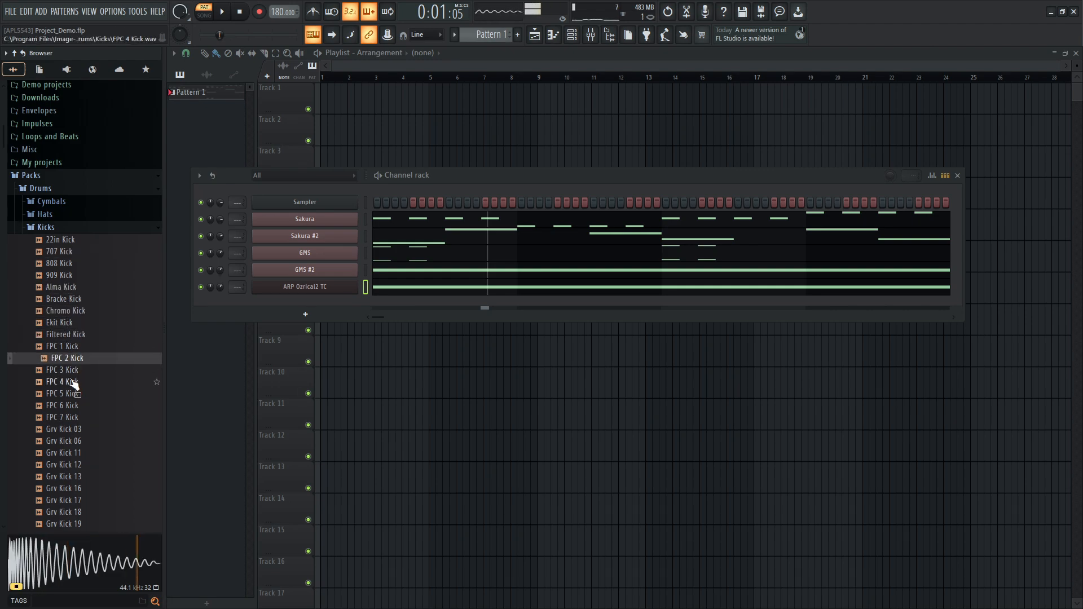
{"action": "left_click", "coordinate": [74, 363]}
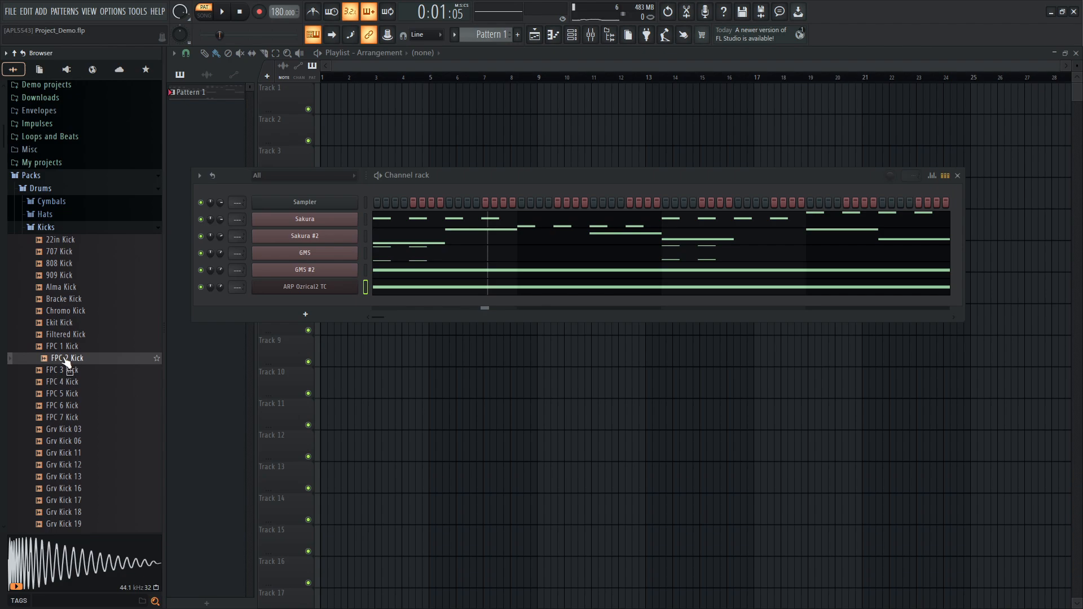
Load FPC 2 Kick onto the Sampler channel, place a hit on every eighth step starting at step 1, and play the pattern.
{"action": "left_click_drag", "start_coordinate": [66, 362], "coordinate": [307, 201]}
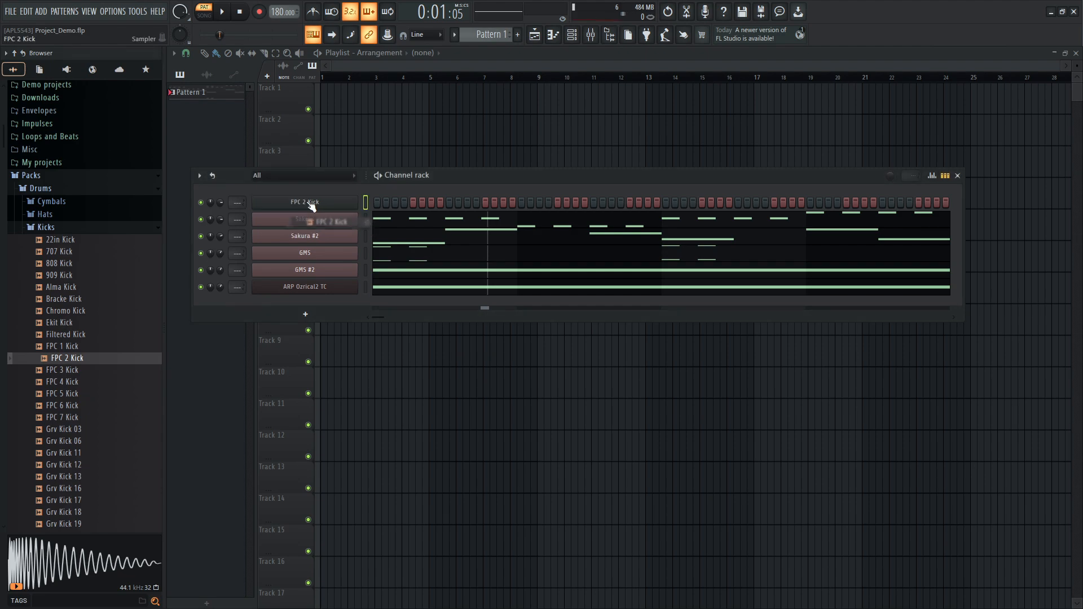
{"action": "left_click", "coordinate": [377, 202]}
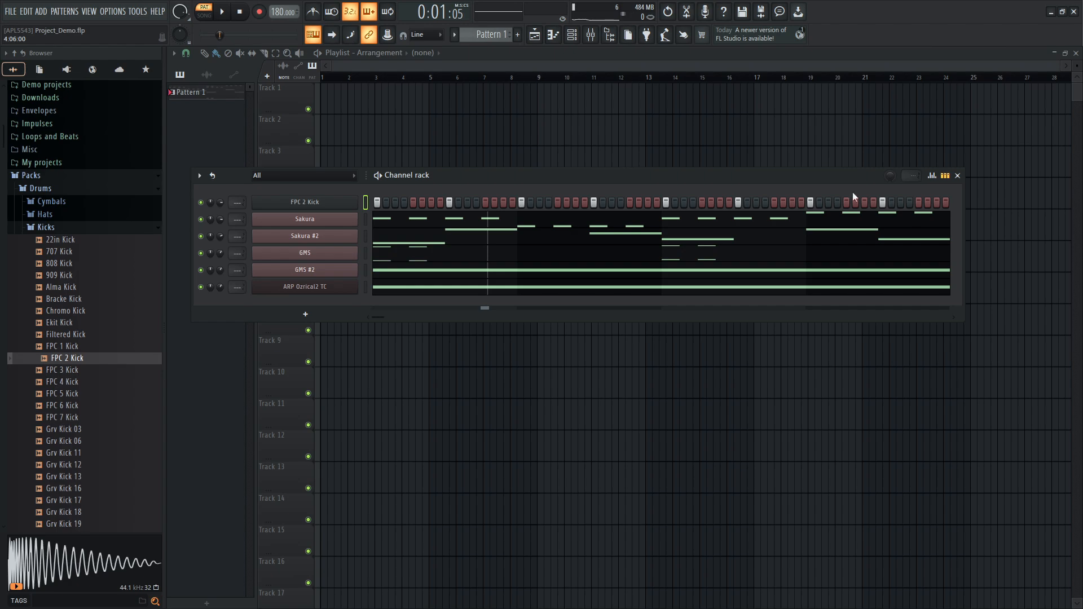
{"action": "left_click", "coordinate": [223, 13]}
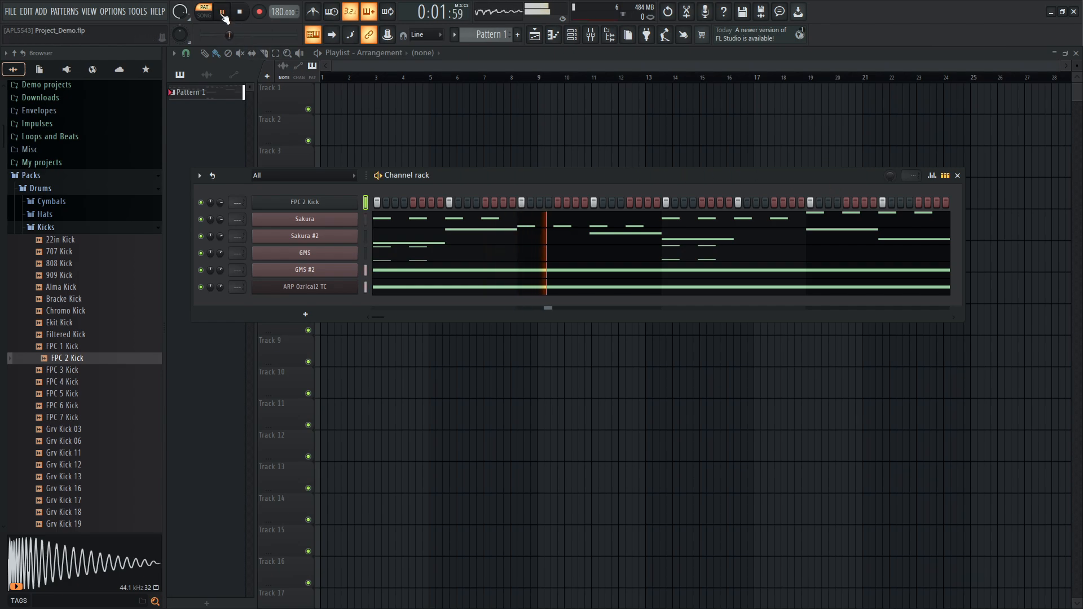
{"action": "left_click", "coordinate": [242, 13]}
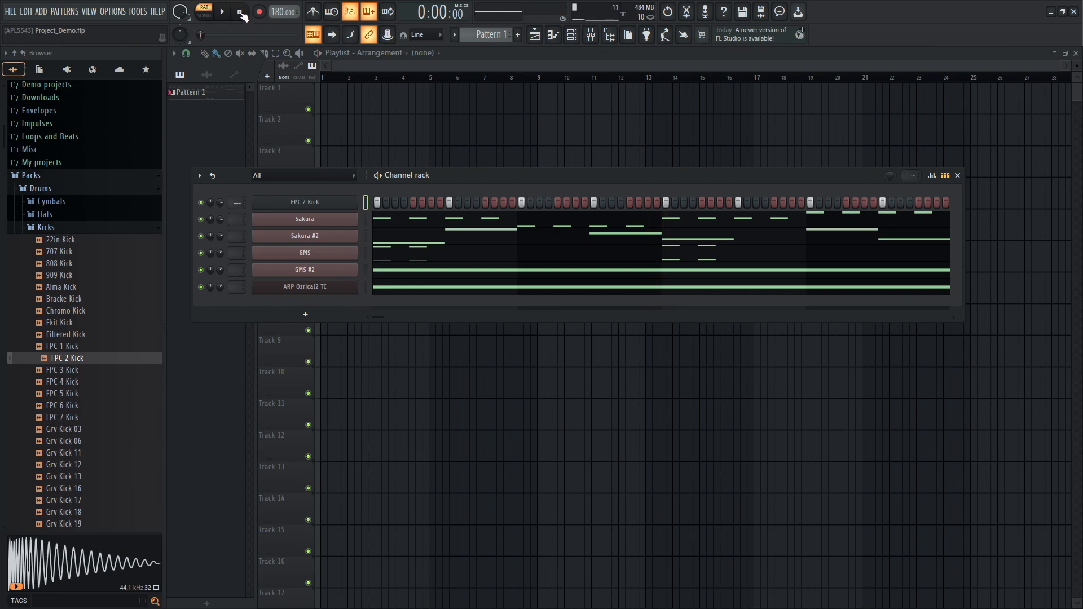
Play the pattern with the kick, stop it, and preview DNC Clap 2 and FPC Wind Chimes in Packs > Drums > Percussion.
{"action": "left_click", "coordinate": [223, 15]}
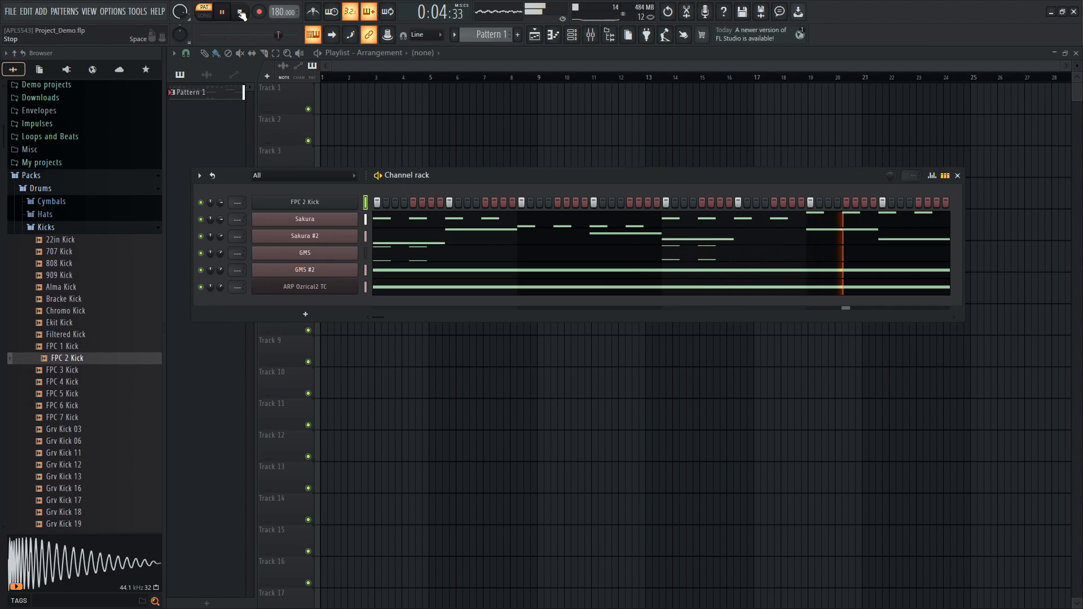
{"action": "left_click", "coordinate": [242, 12]}
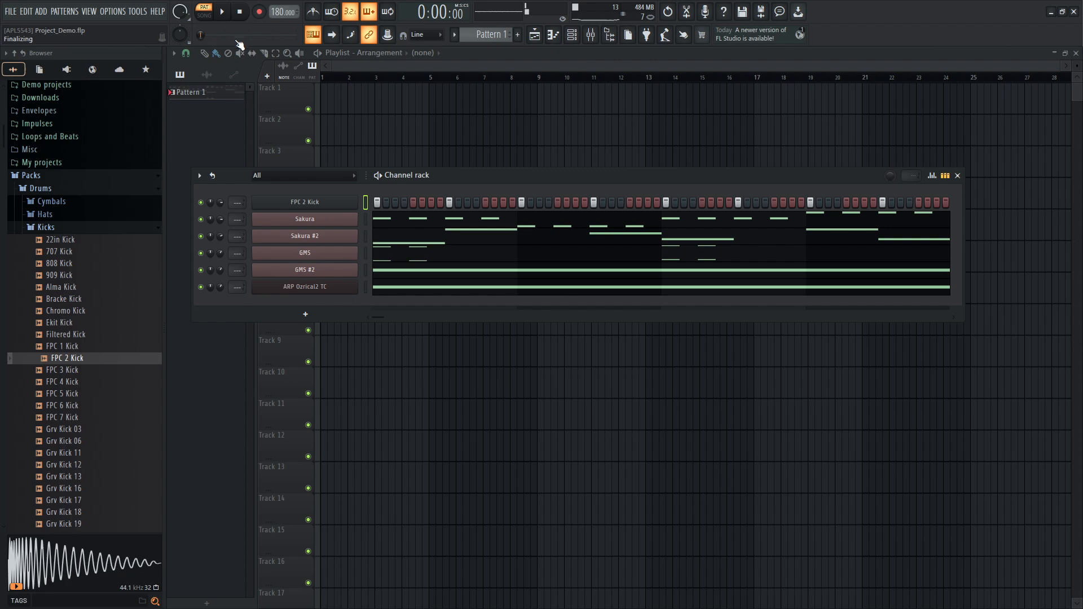
{"action": "left_click", "coordinate": [55, 229]}
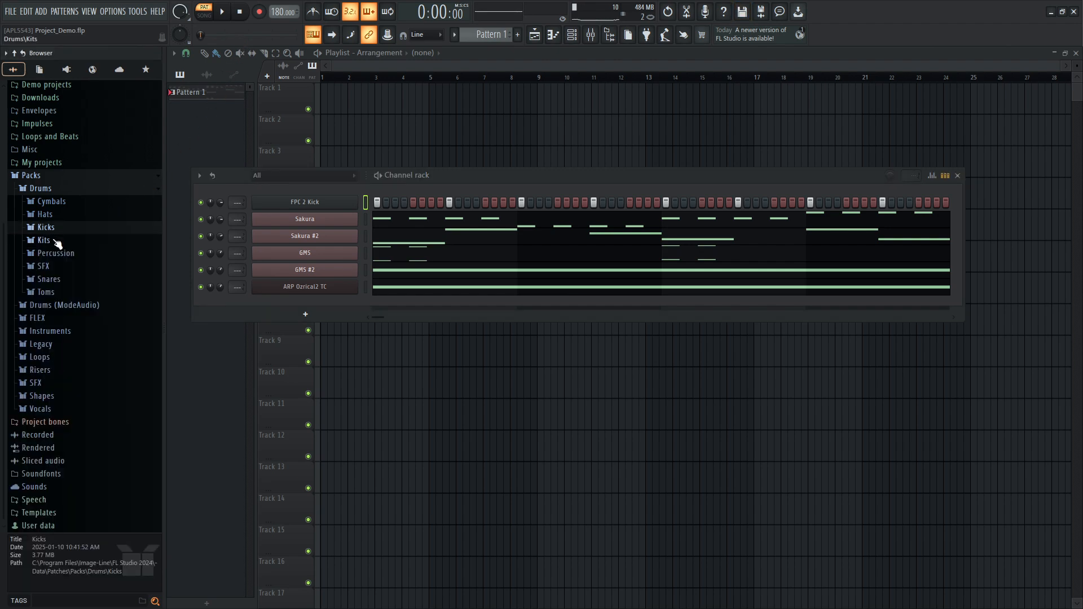
{"action": "left_click", "coordinate": [57, 252]}
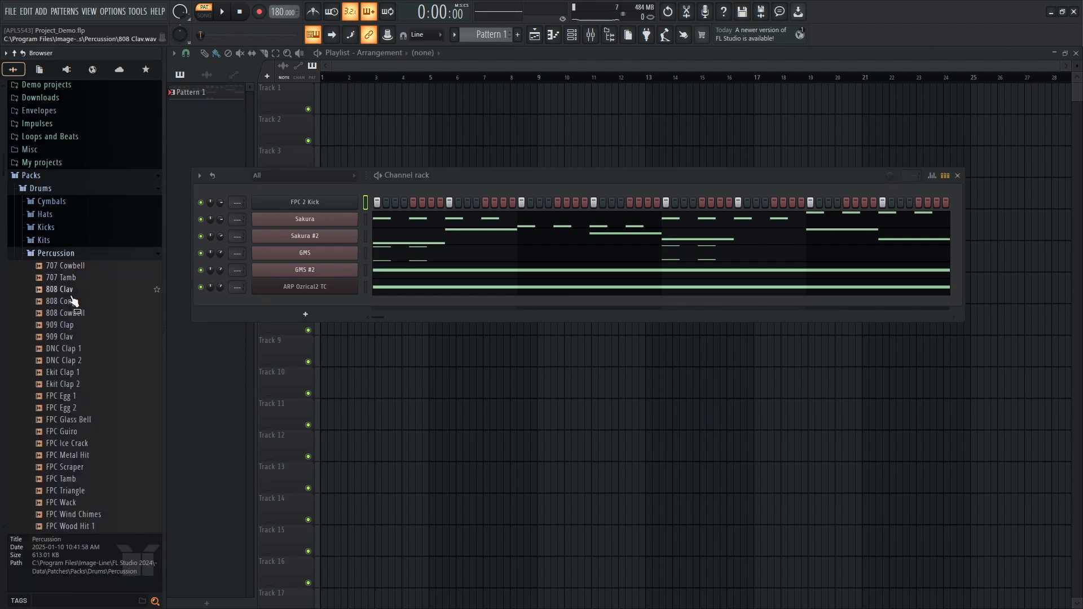
{"action": "left_click", "coordinate": [70, 374]}
{"action": "left_click", "coordinate": [68, 362]}
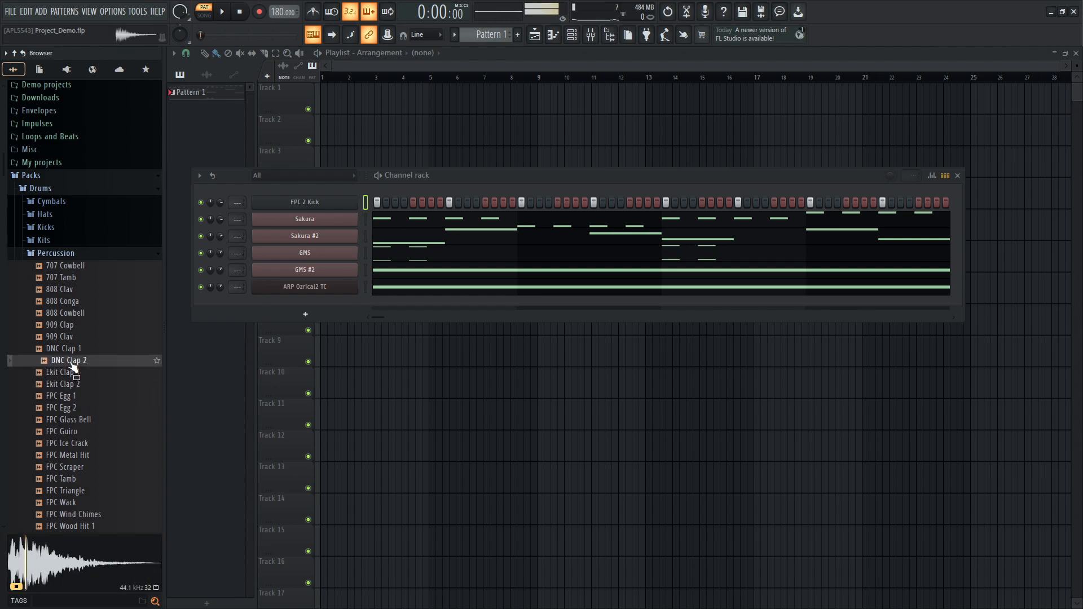
{"action": "scroll", "coordinate": [84, 429], "scroll_direction": "down", "scroll_amount": 2}
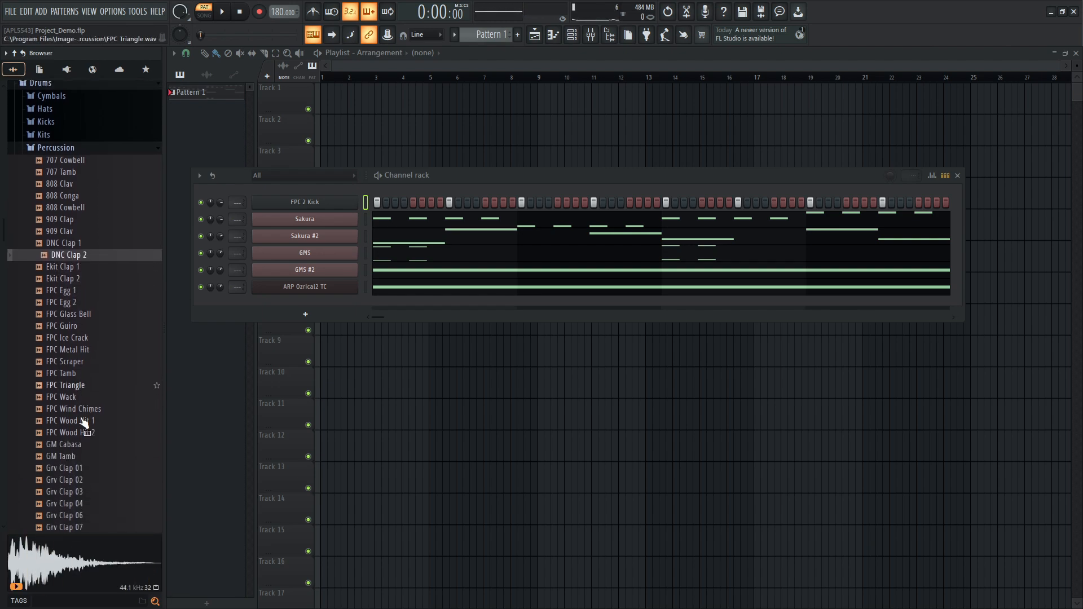
{"action": "left_click", "coordinate": [123, 446]}
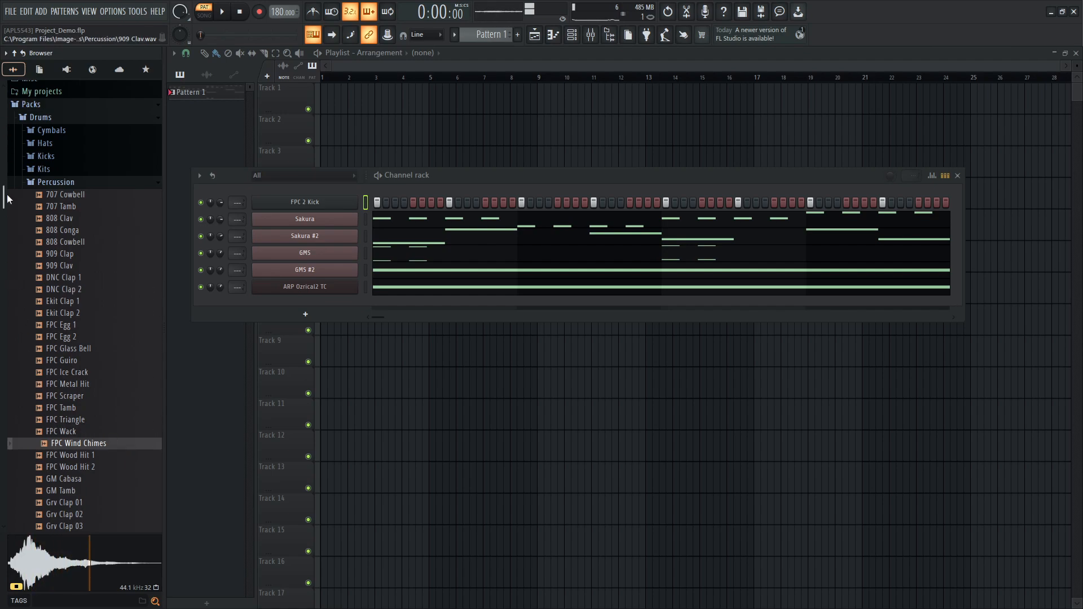
Preview the percussion samples from FPC Wood Hit 1 through Grv Clap 07, and return to Grv Clap 02.
{"action": "left_click_drag", "start_coordinate": [3, 206], "coordinate": [7, 271]}
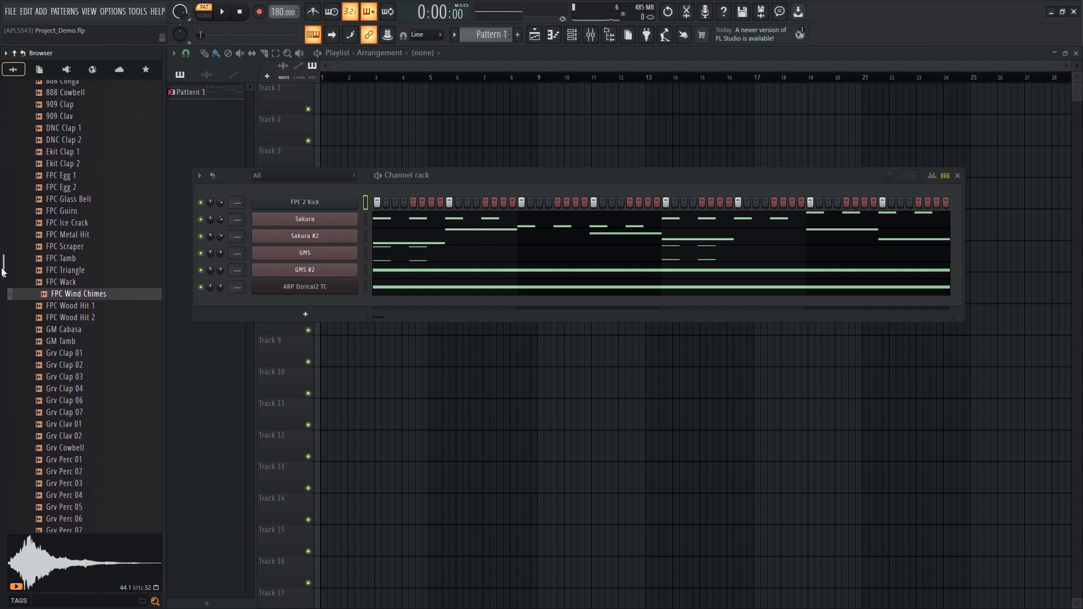
{"action": "left_click", "coordinate": [56, 306]}
{"action": "left_click", "coordinate": [61, 342]}
{"action": "left_click", "coordinate": [64, 353]}
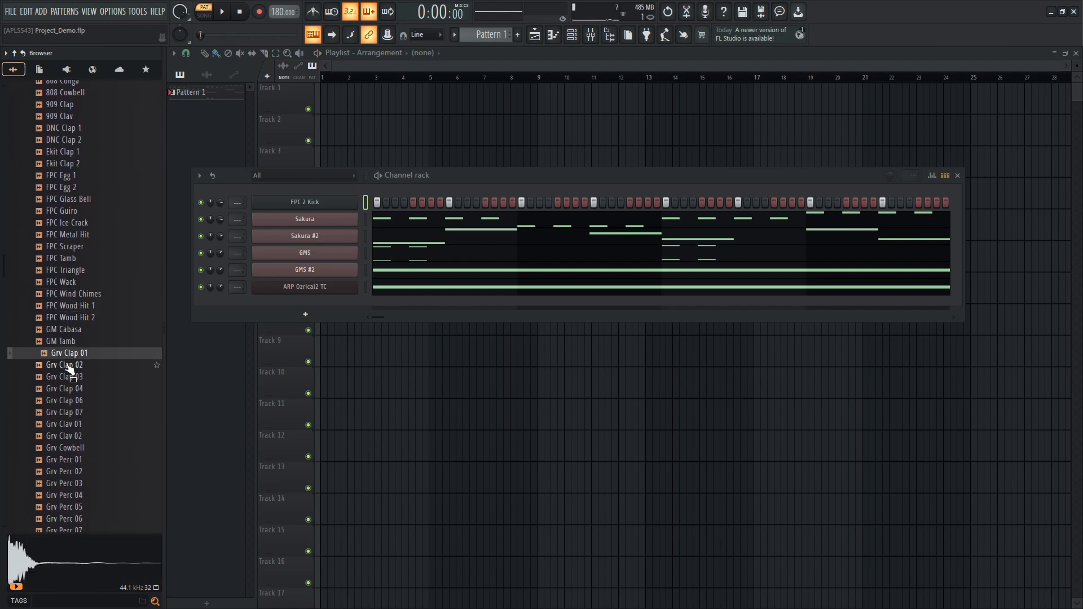
{"action": "left_click", "coordinate": [68, 365]}
{"action": "left_click", "coordinate": [73, 377]}
{"action": "left_click", "coordinate": [76, 389]}
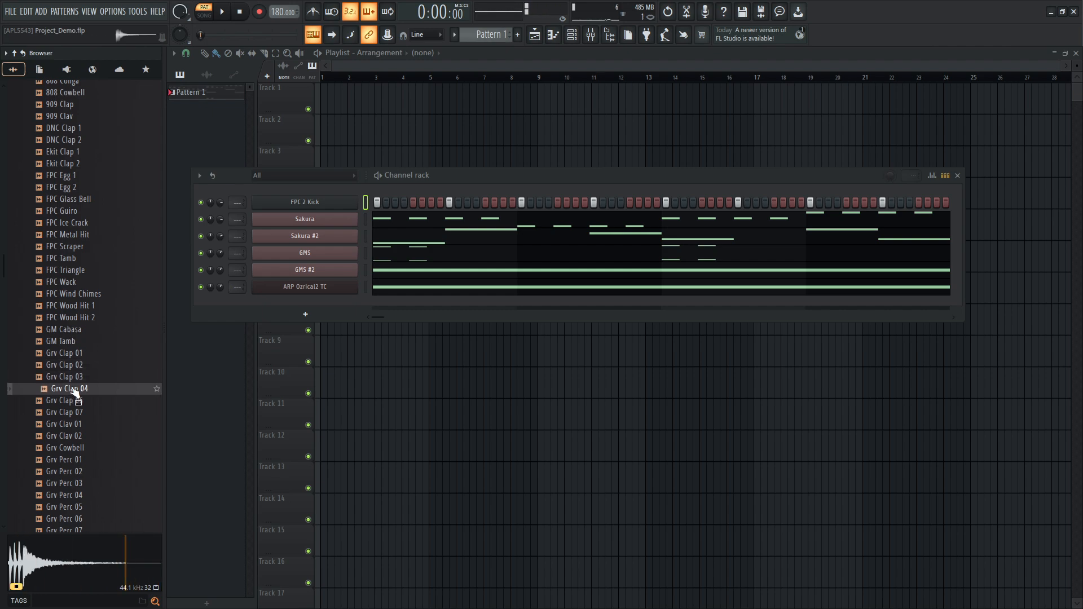
{"action": "left_click", "coordinate": [78, 401]}
{"action": "left_click", "coordinate": [78, 414]}
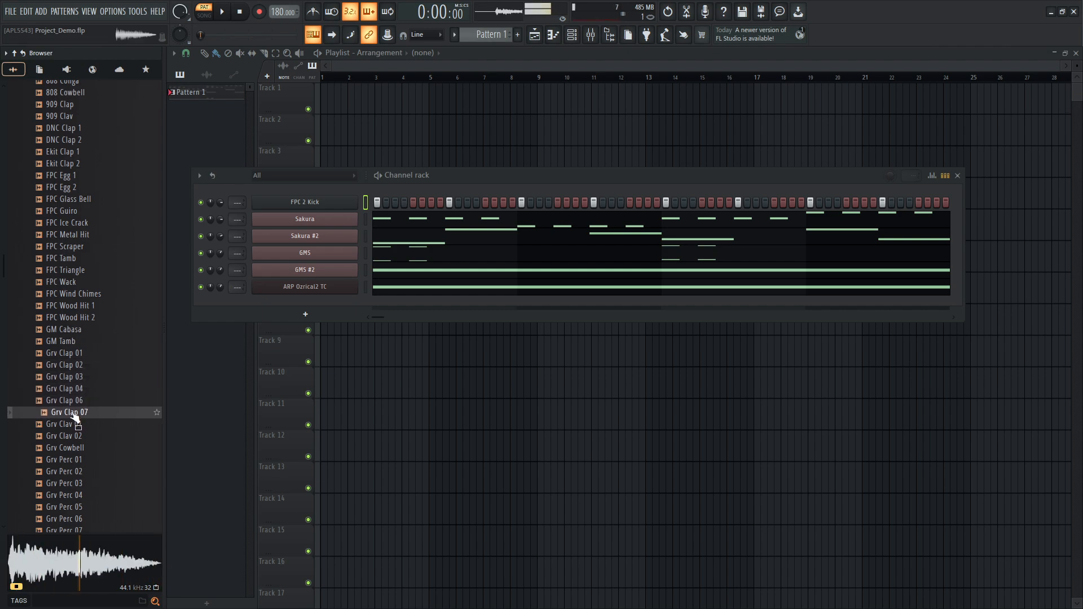
{"action": "left_click", "coordinate": [79, 378]}
{"action": "left_click", "coordinate": [77, 367]}
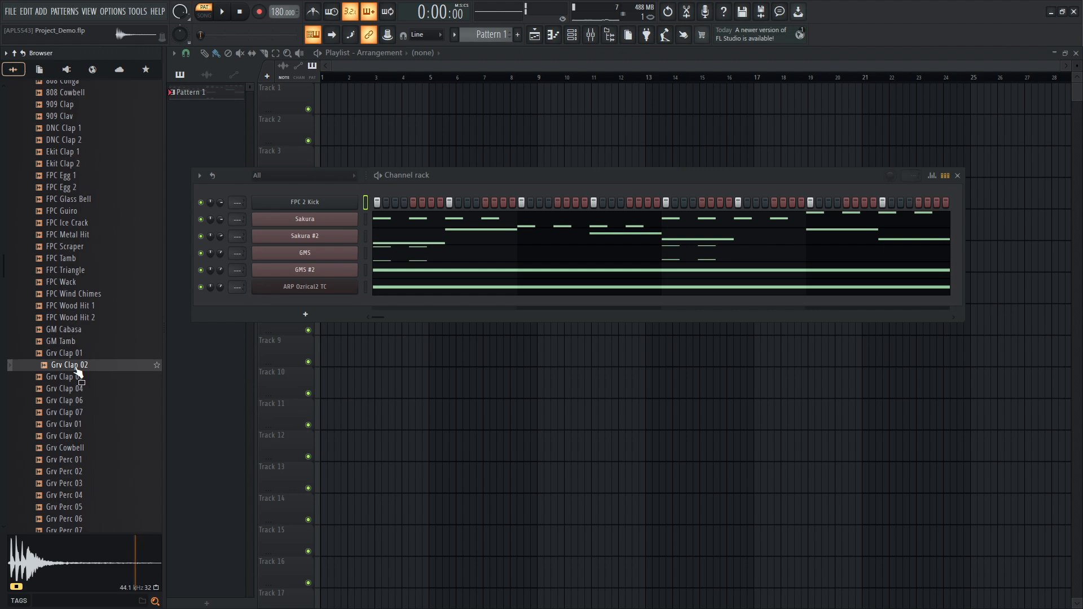
Add Grv Clap 02 as a channel below FPC 2 Kick, place a hit on every sixteenth step starting at step 9, and play the pattern.
{"action": "left_click_drag", "start_coordinate": [78, 373], "coordinate": [337, 210]}
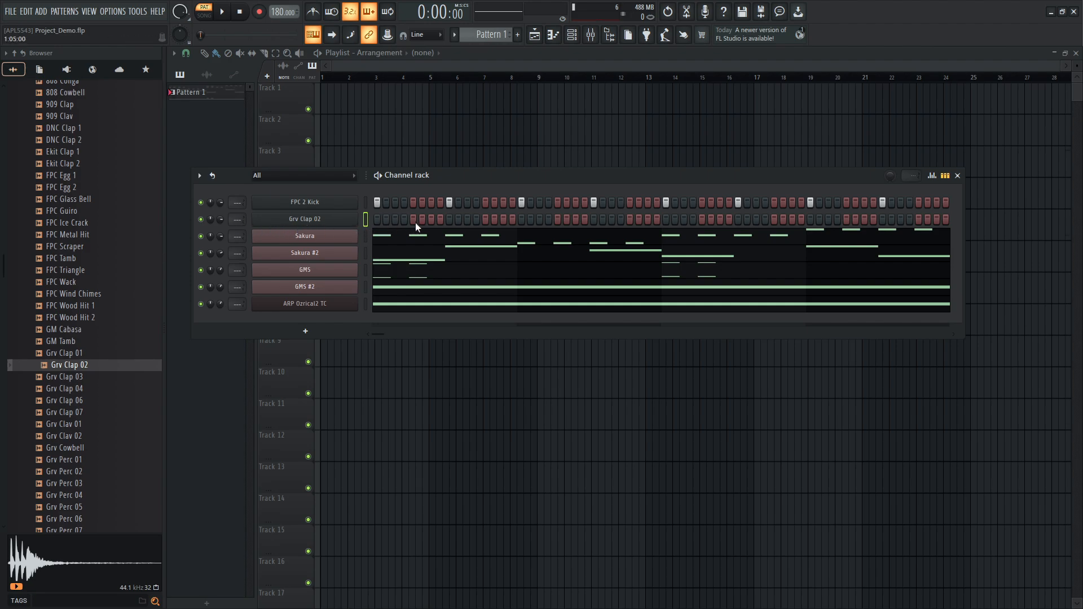
{"action": "left_click", "coordinate": [449, 220]}
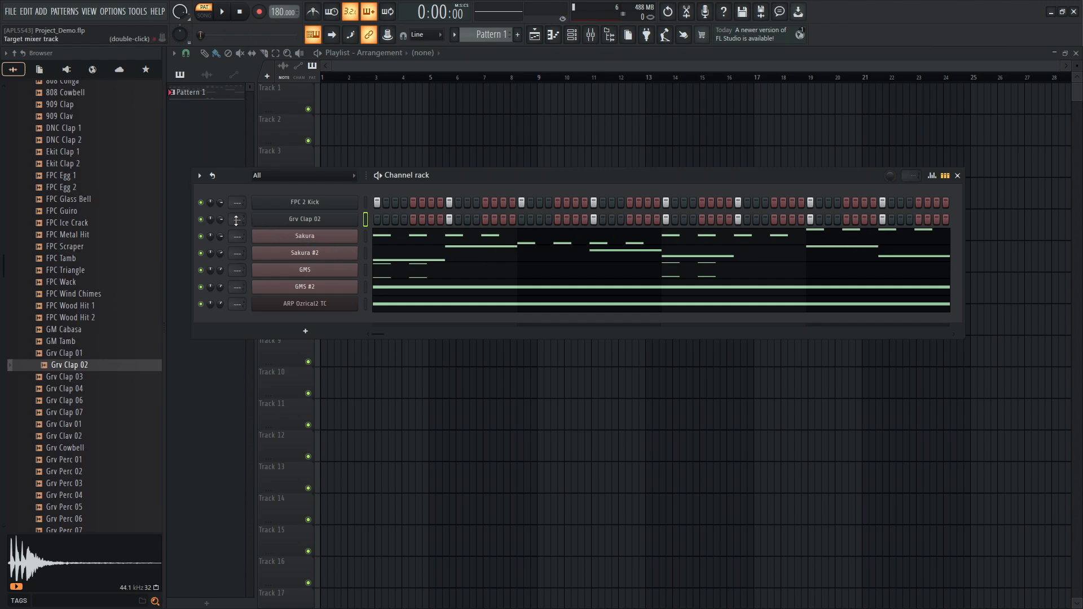
{"action": "left_click", "coordinate": [224, 12]}
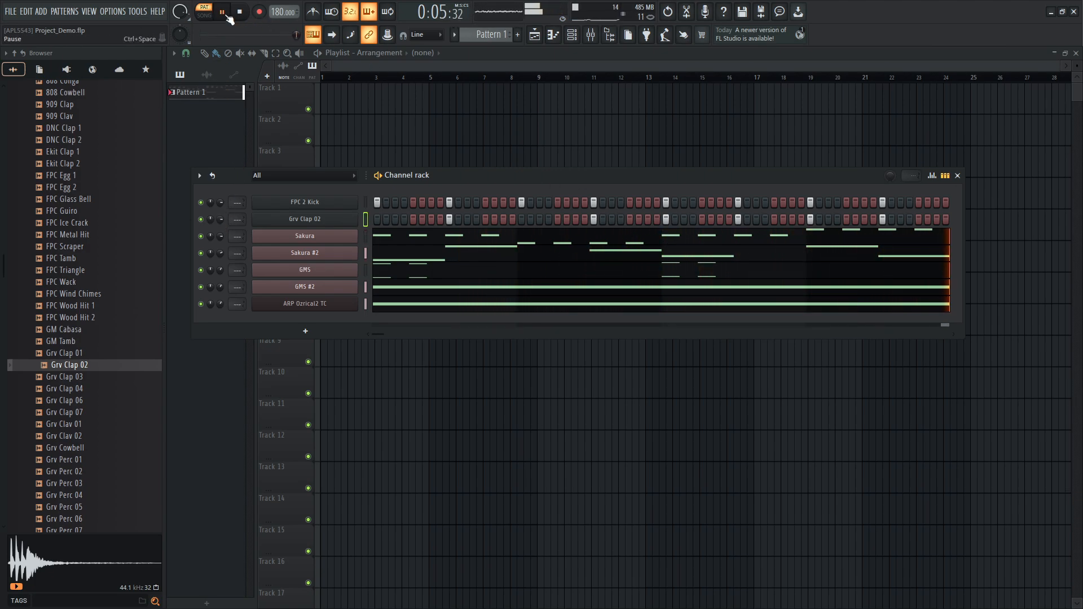
{"action": "key", "text": "space"}
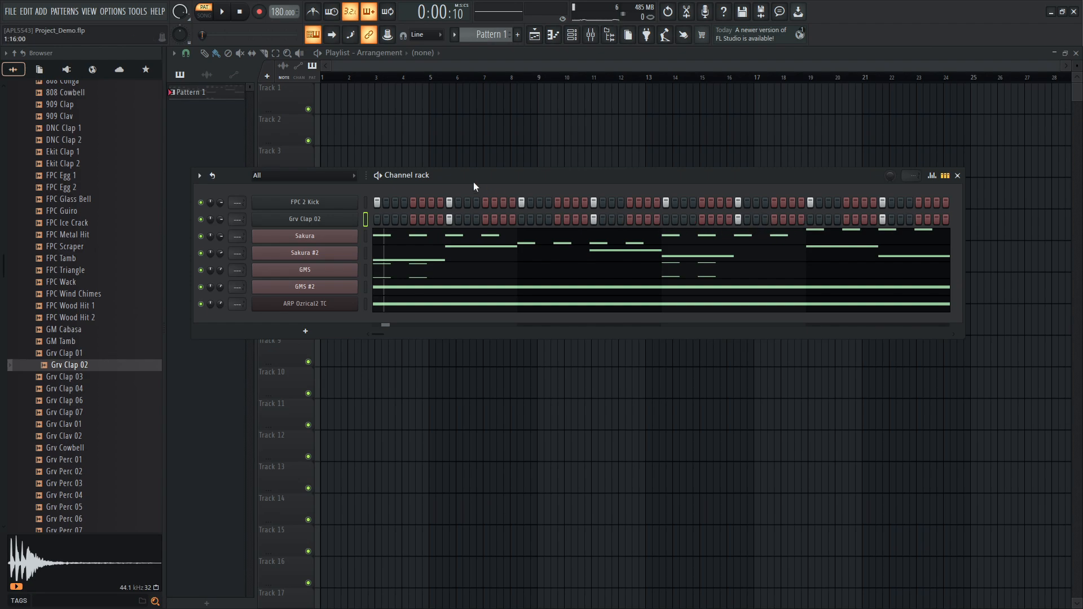
Replay the pattern with the claps, pausing to adjust a channel's volume to about 62% and checking the balance.
{"action": "left_click", "coordinate": [223, 13]}
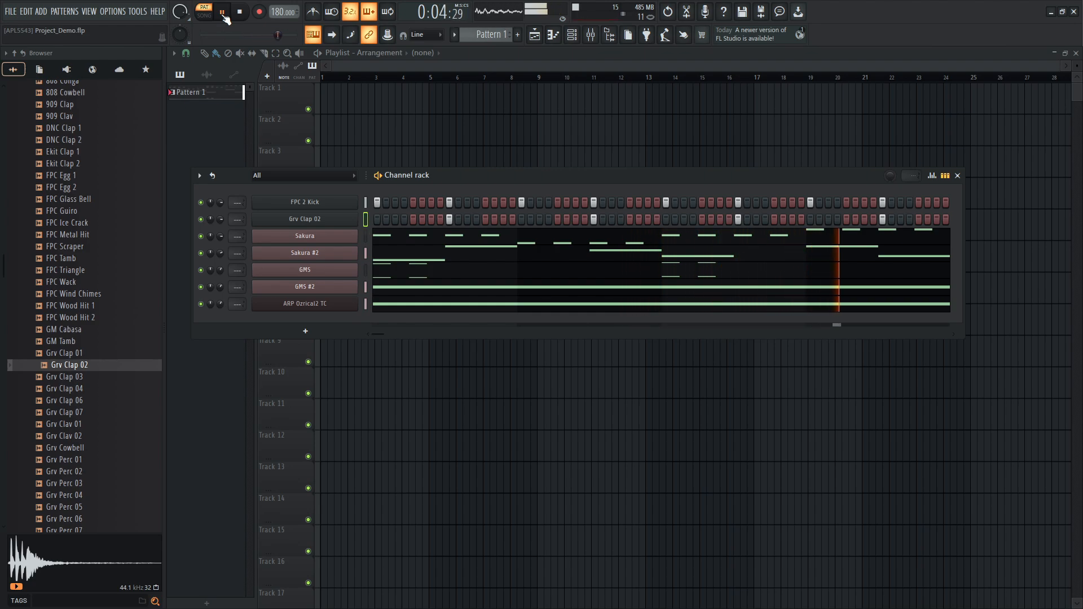
{"action": "left_click", "coordinate": [224, 17]}
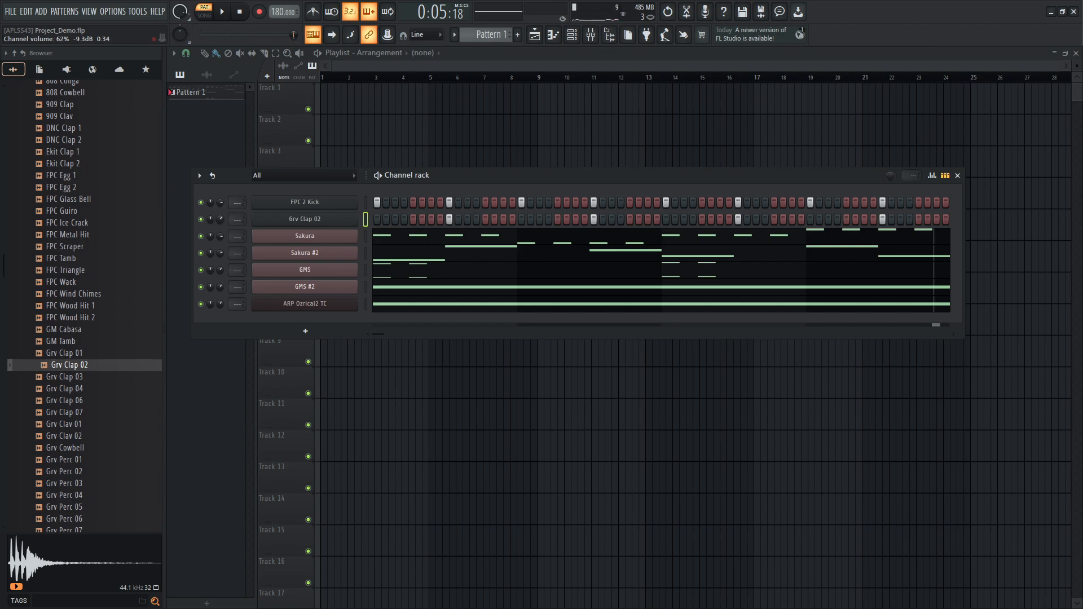
{"action": "left_click", "coordinate": [223, 13]}
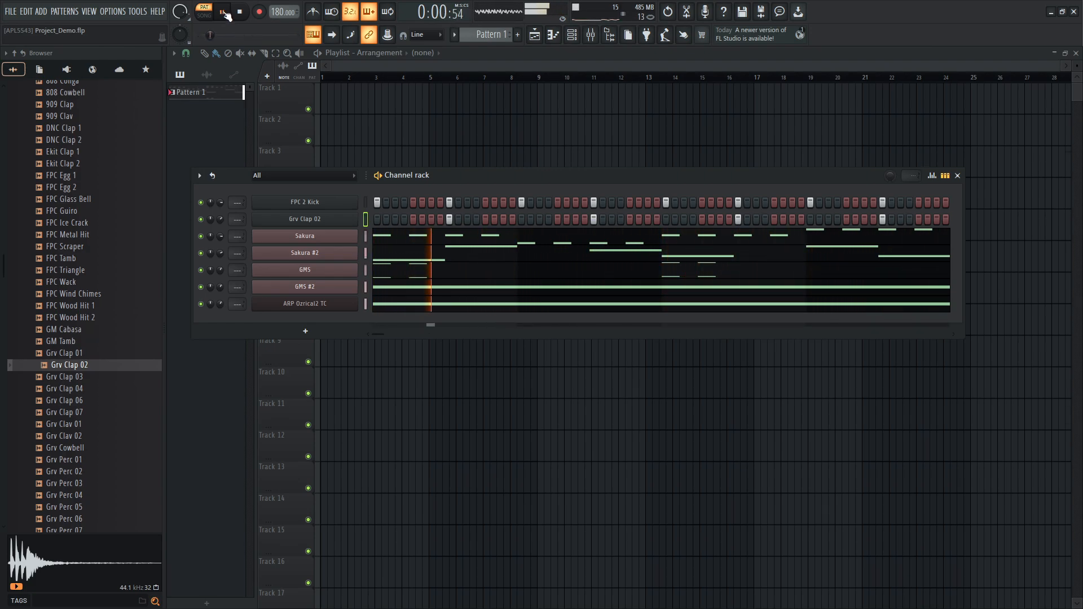
{"action": "left_click", "coordinate": [224, 13]}
Move the channel rack slightly up, replay the pattern with kick and claps, and stop playback.
{"action": "left_click_drag", "start_coordinate": [377, 328], "coordinate": [374, 299]}
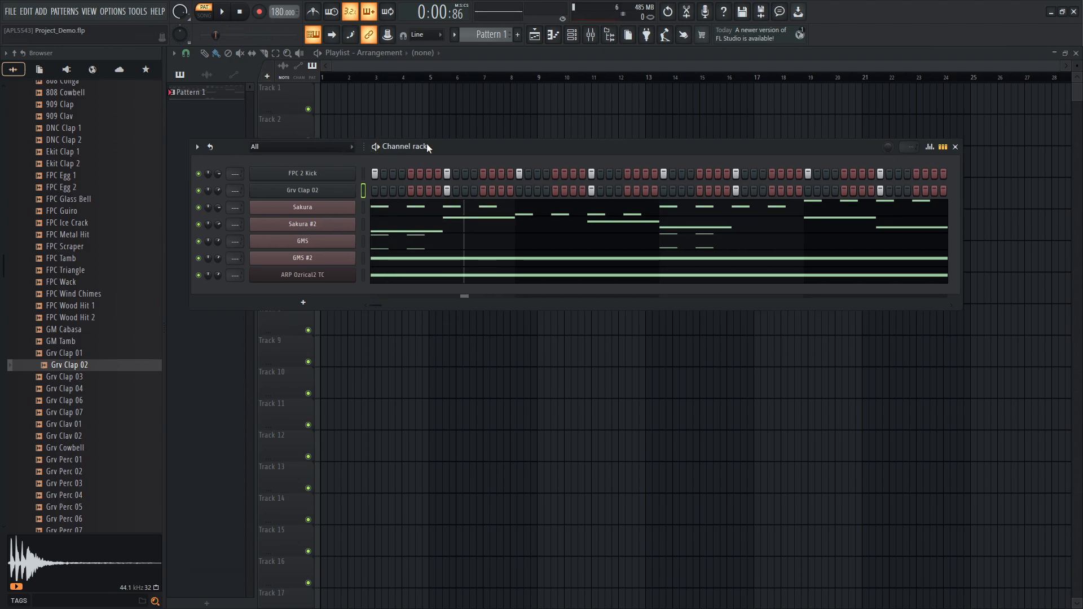
{"action": "left_click_drag", "start_coordinate": [469, 145], "coordinate": [456, 156]}
{"action": "left_click", "coordinate": [222, 12]}
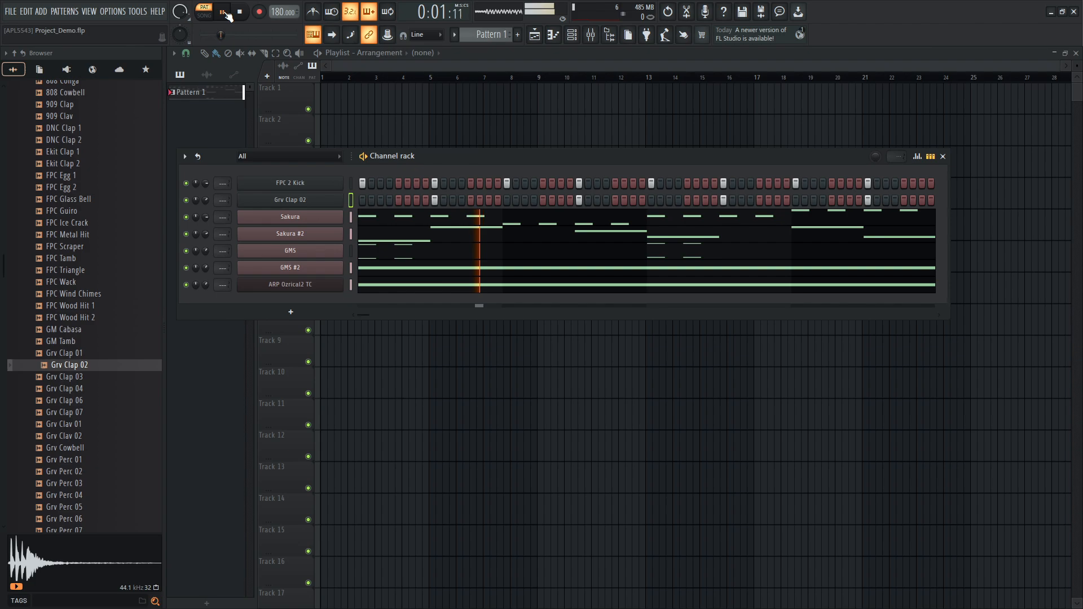
{"action": "left_click", "coordinate": [241, 12]}
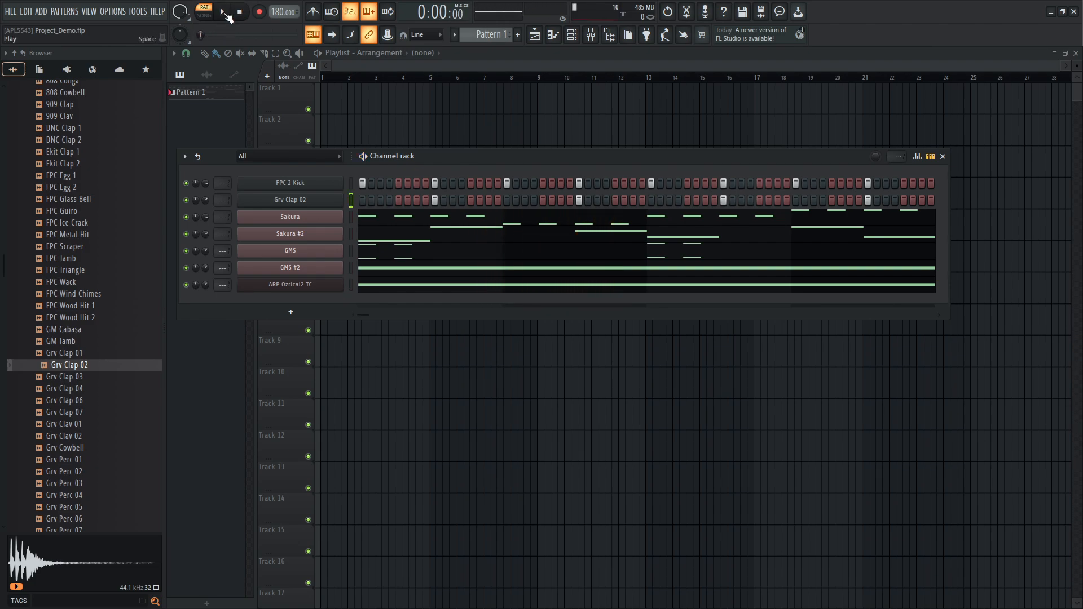
{"action": "key", "text": "space"}
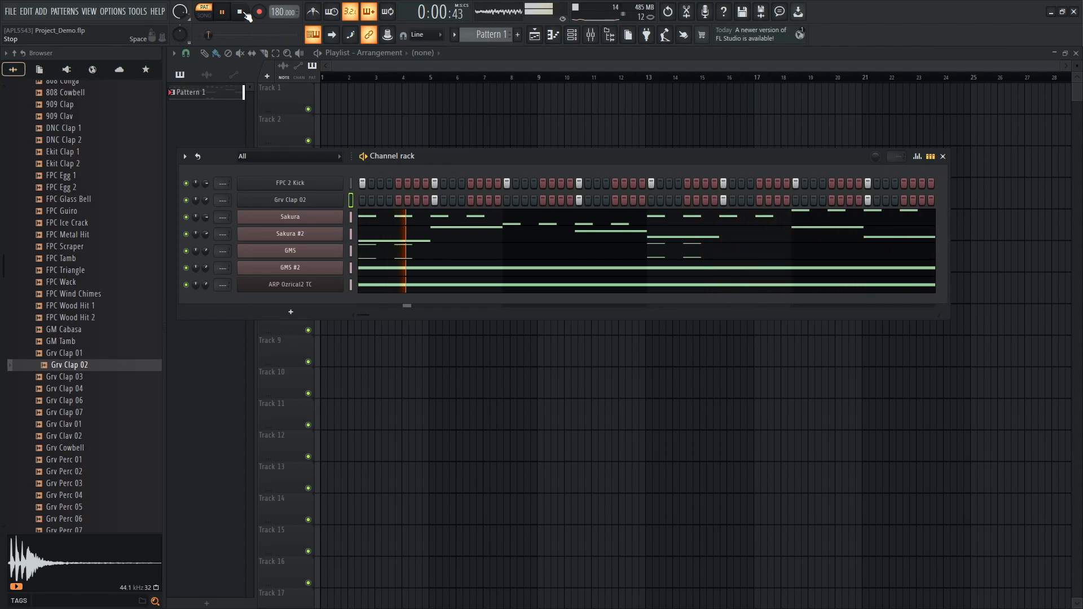
{"action": "left_click", "coordinate": [241, 12]}
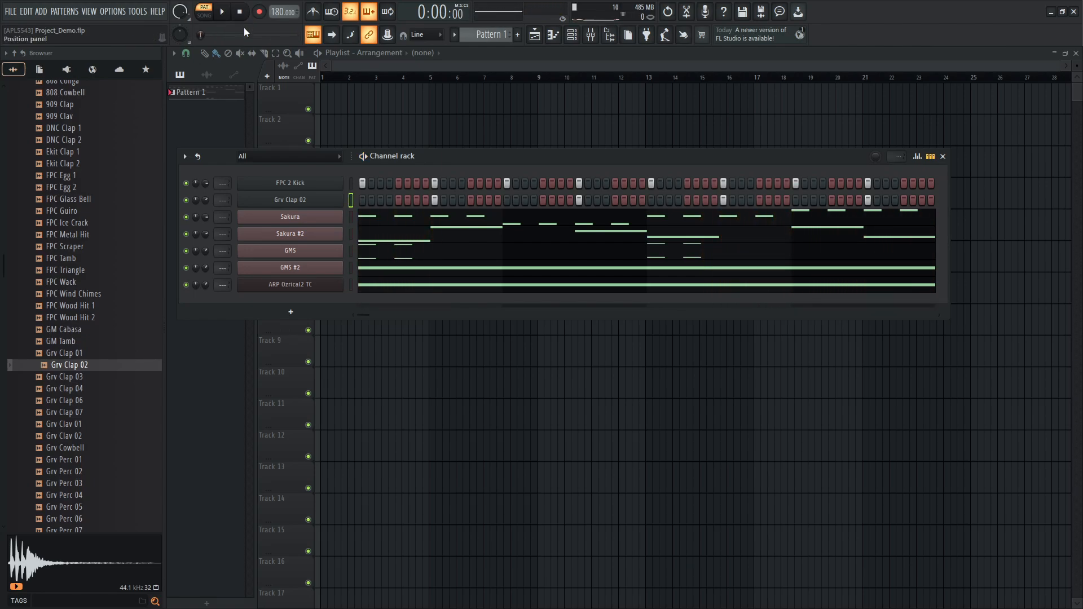
Close the channel rack to reveal the playlist, and split Pattern 1 by channel into separate patterns.
{"action": "left_click_drag", "start_coordinate": [453, 157], "coordinate": [460, 195]}
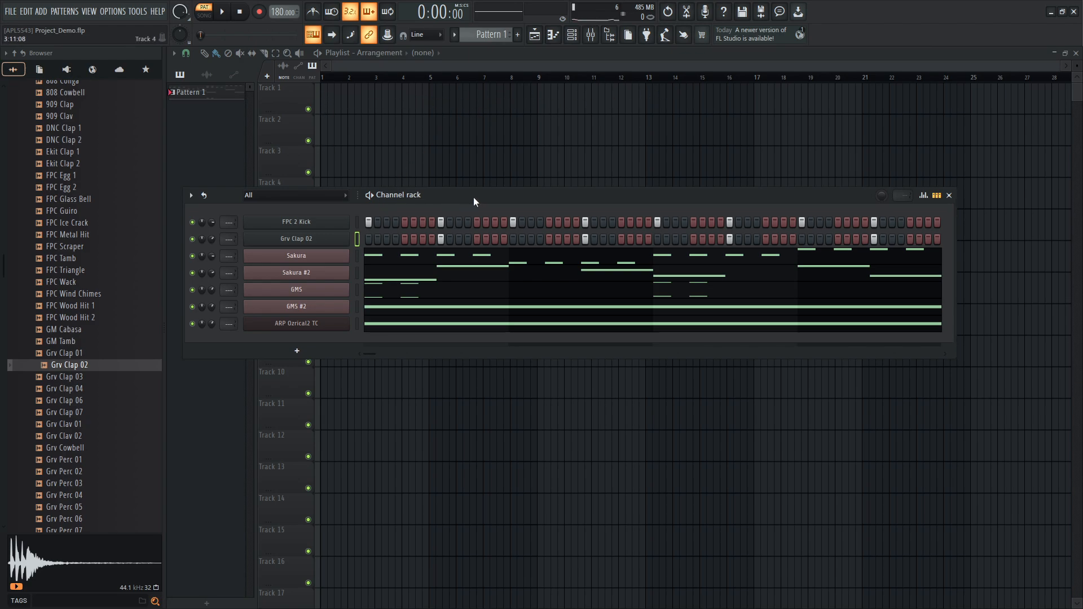
{"action": "left_click_drag", "start_coordinate": [474, 201], "coordinate": [475, 280]}
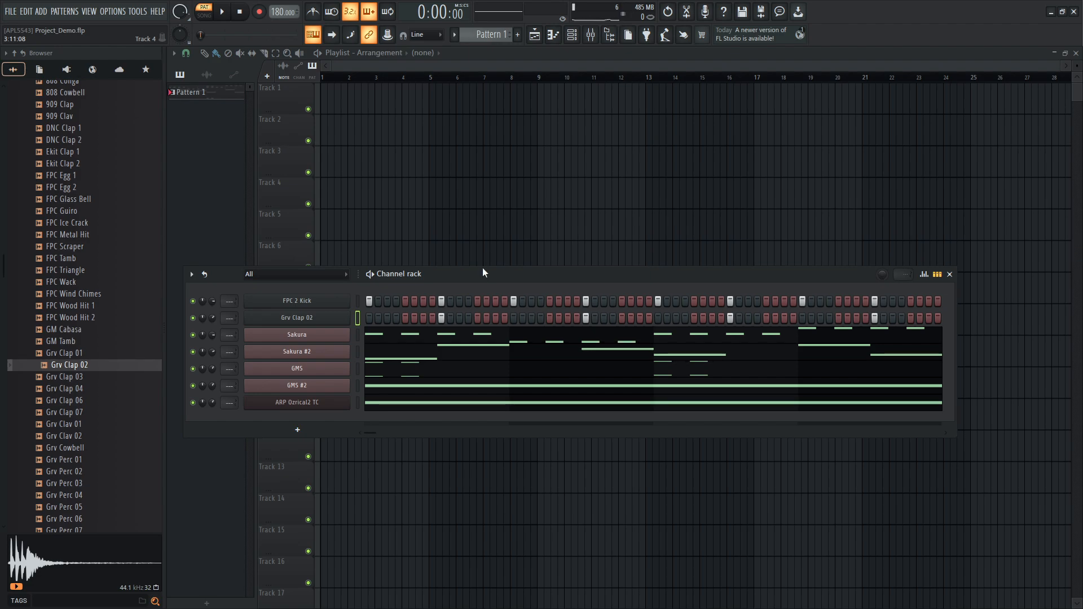
{"action": "left_click", "coordinate": [951, 275]}
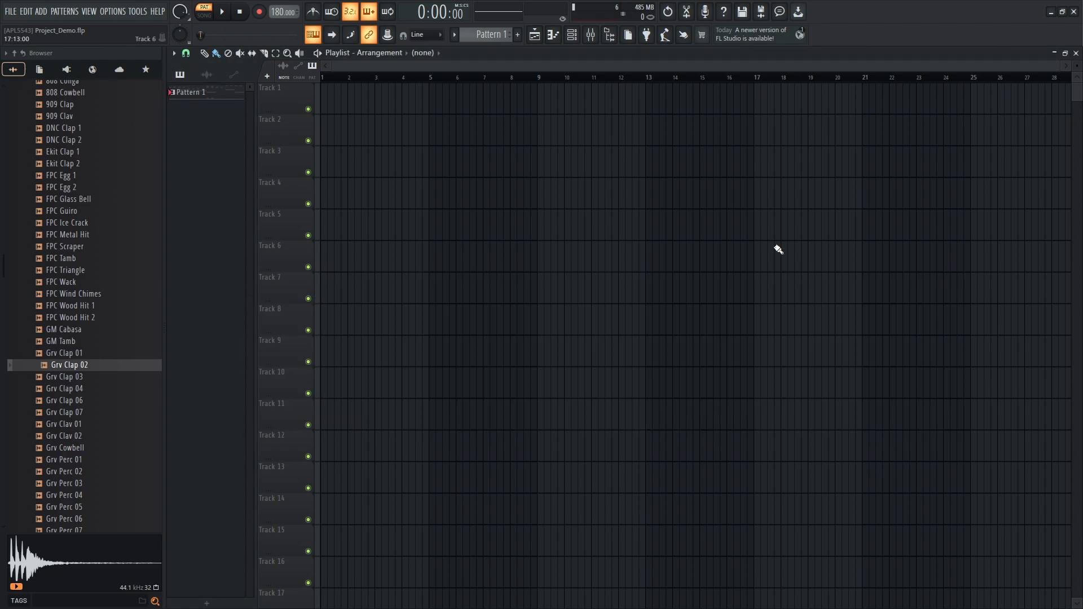
{"action": "right_click", "coordinate": [194, 97]}
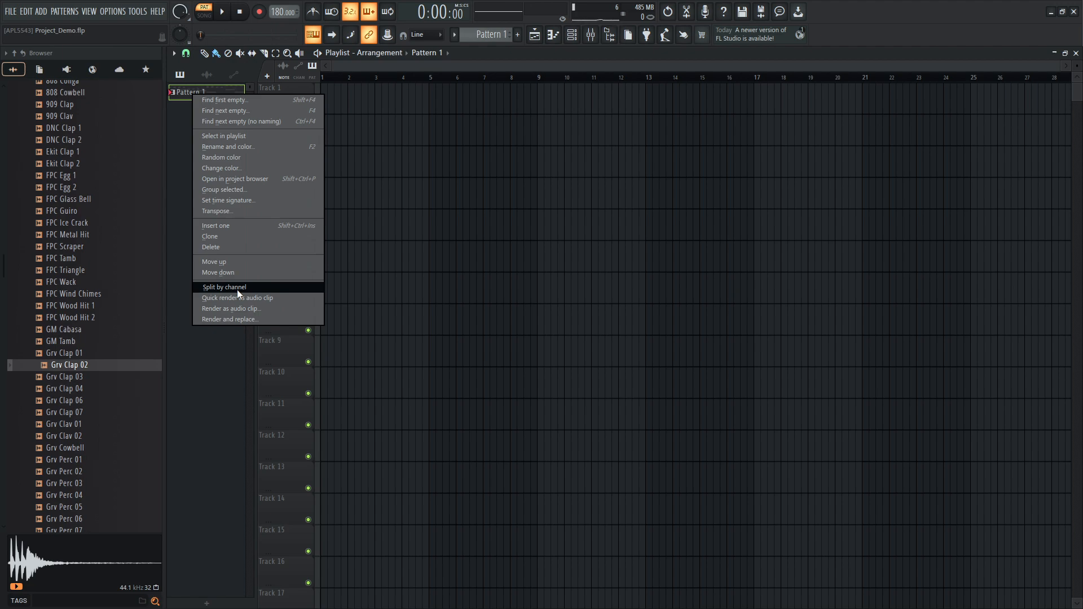
{"action": "left_click", "coordinate": [573, 35]}
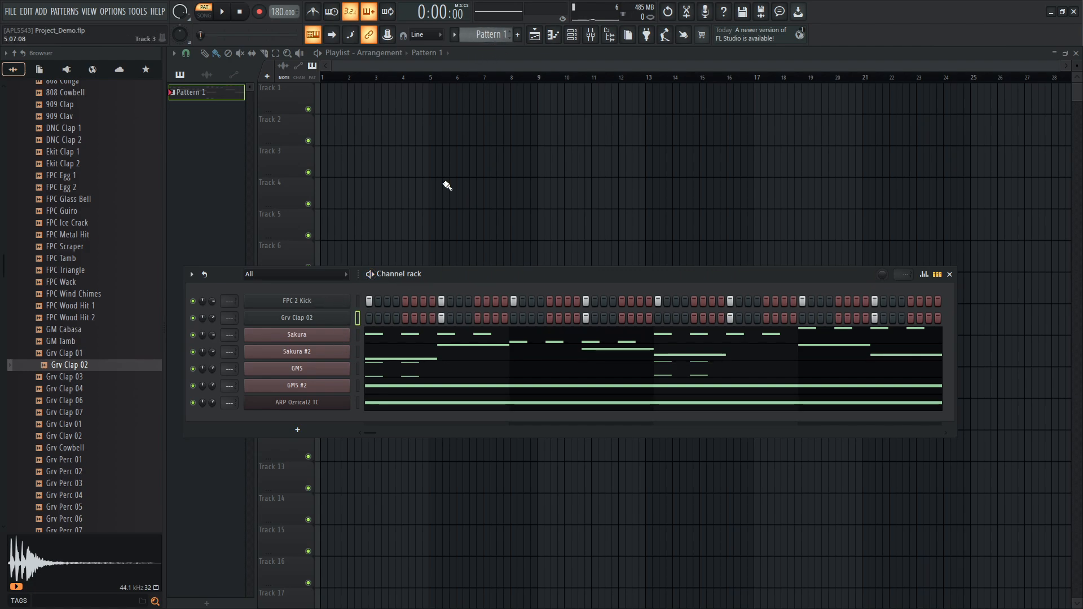
{"action": "left_click", "coordinate": [950, 274]}
{"action": "right_click", "coordinate": [197, 95]}
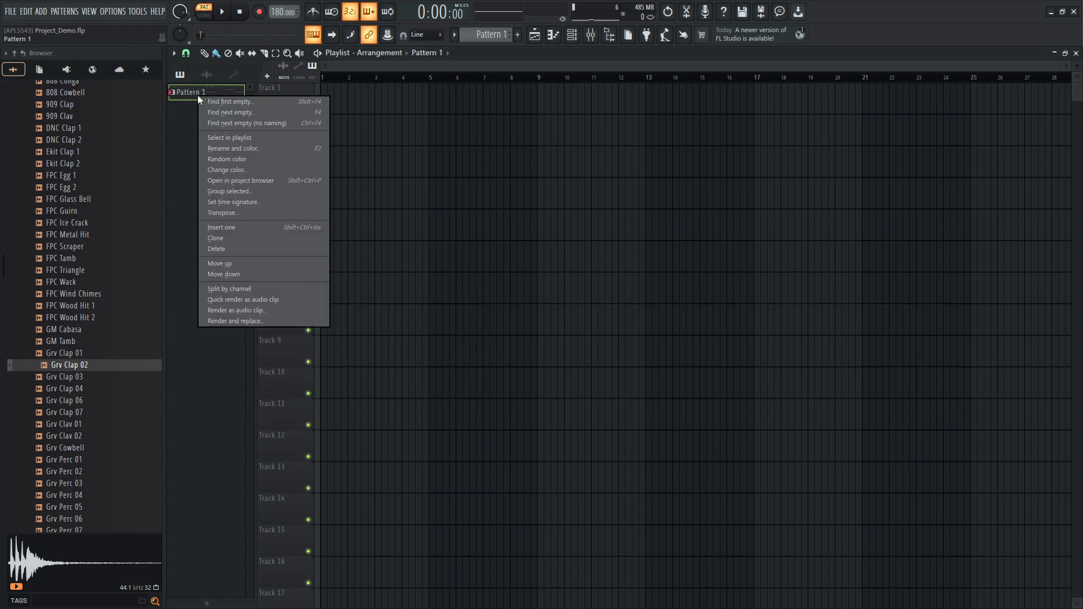
{"action": "left_click", "coordinate": [225, 289]}
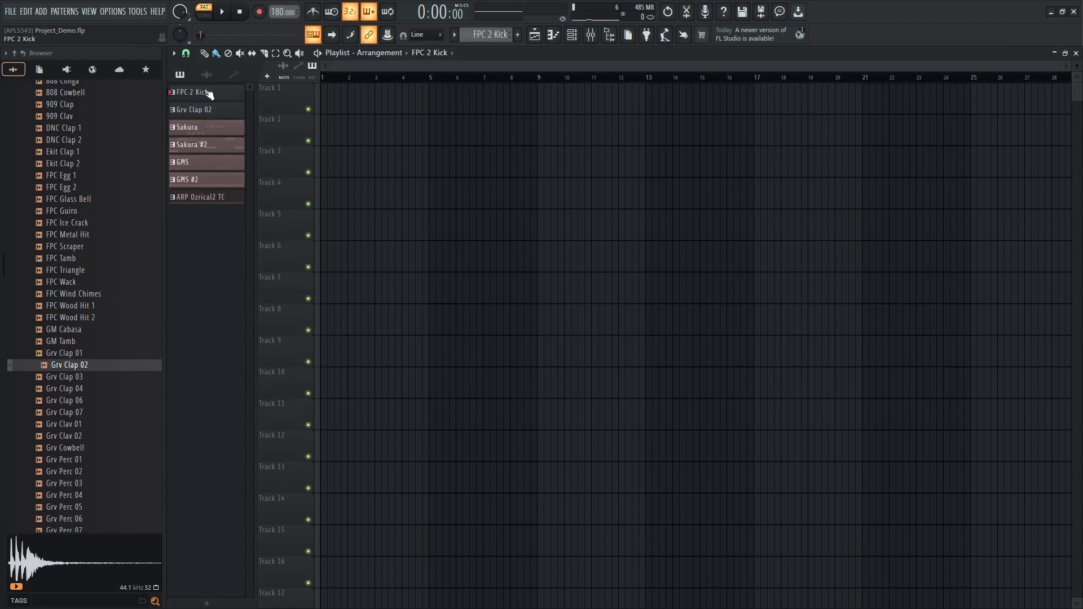
Place the FPC 2 Kick pattern on Track 1 and Grv Clap 02 on Track 2, both at bar 1, playing each addition in song mode.
{"action": "left_click_drag", "start_coordinate": [209, 94], "coordinate": [324, 96]}
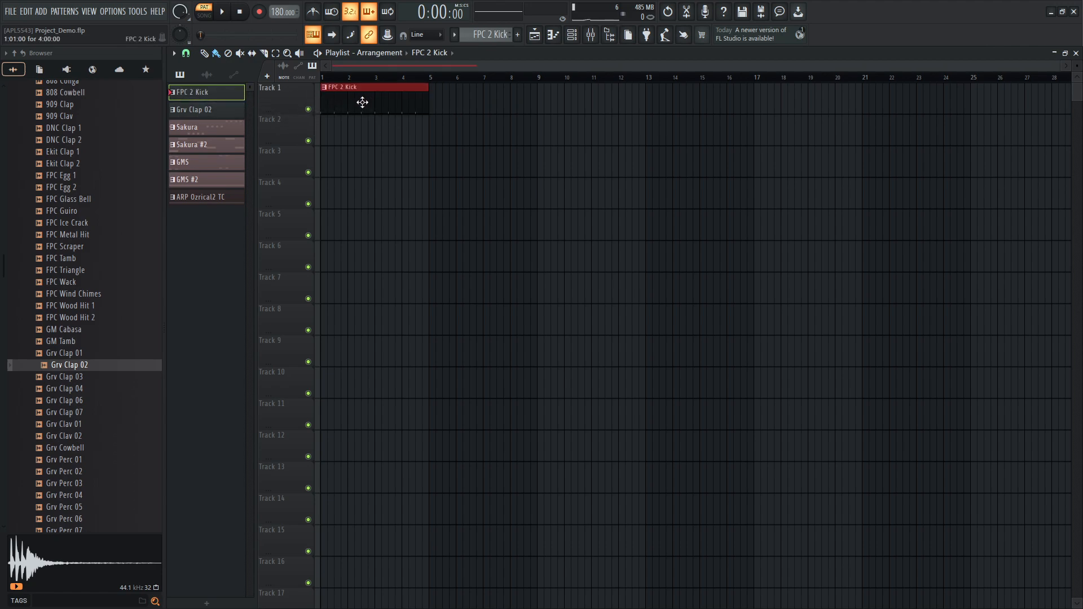
{"action": "left_click", "coordinate": [204, 15]}
{"action": "left_click", "coordinate": [224, 13]}
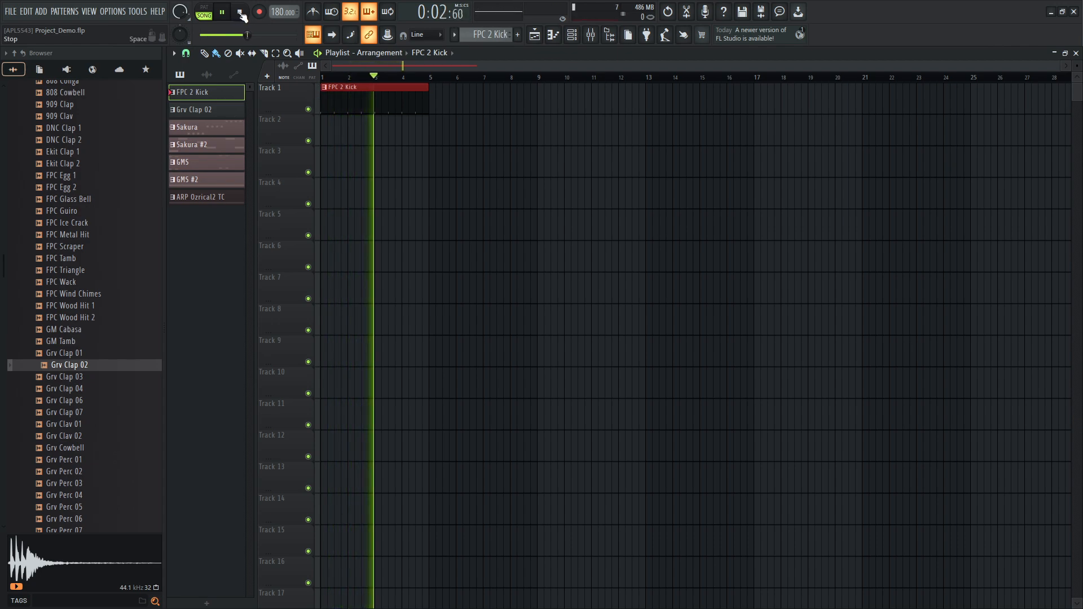
{"action": "left_click", "coordinate": [241, 14]}
{"action": "left_click_drag", "start_coordinate": [209, 113], "coordinate": [350, 134]}
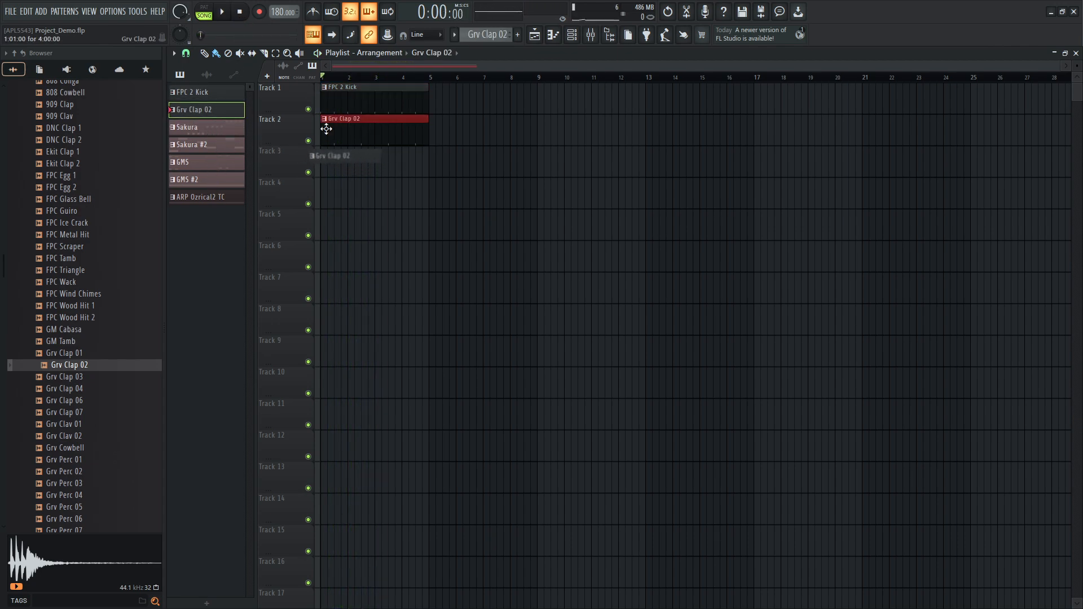
{"action": "left_click", "coordinate": [222, 12]}
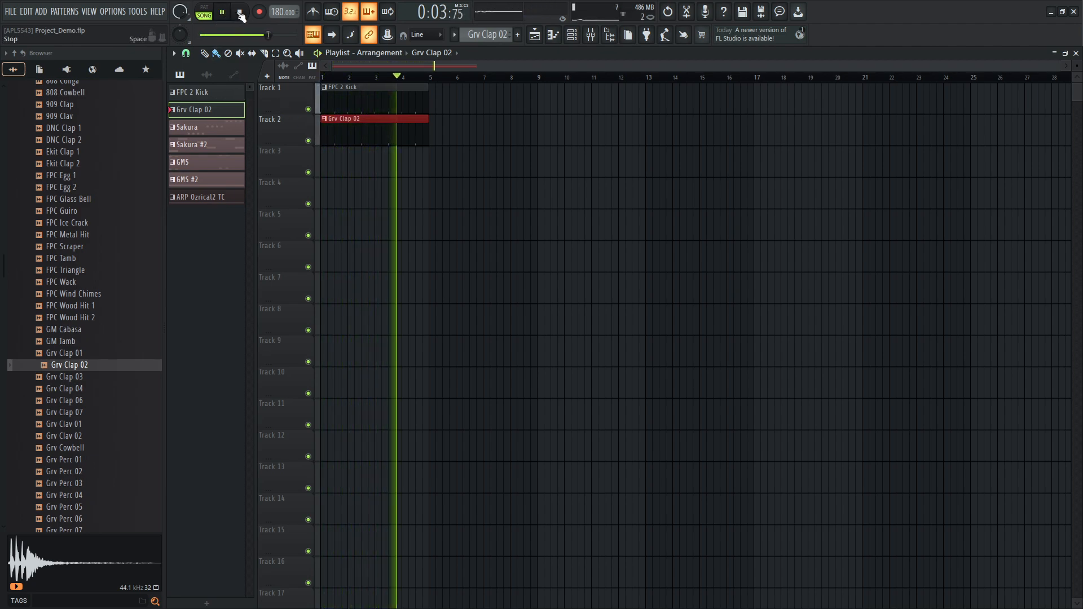
Stop playback and delete the Grv Clap 02 and FPC 2 Kick clips from the playlist.
{"action": "left_click", "coordinate": [240, 12]}
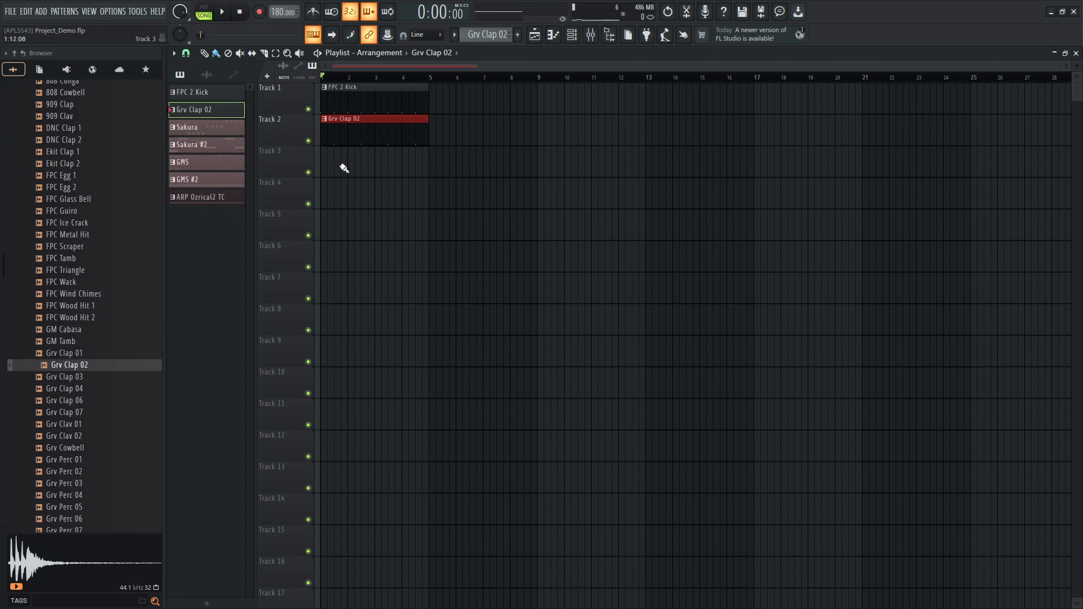
{"action": "right_click", "coordinate": [359, 131]}
{"action": "right_click", "coordinate": [363, 102]}
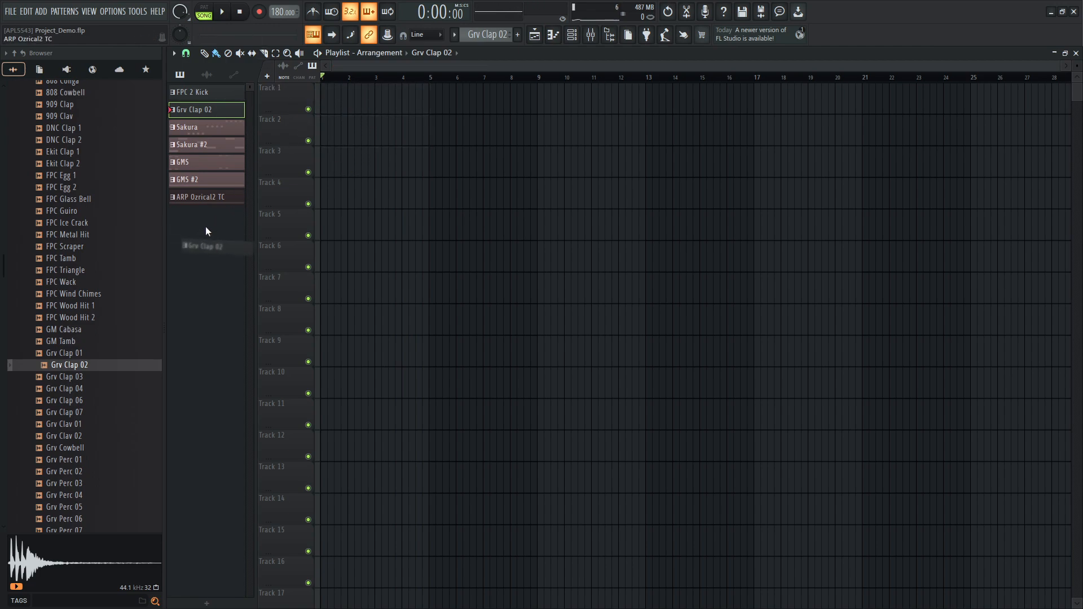
Select all patterns from FPC 2 Kick to ARP Ozrical2 TC and place them together on Tracks 1 to 7 at bar 1.
{"action": "left_click_drag", "start_coordinate": [193, 111], "coordinate": [208, 213]}
{"action": "left_click", "coordinate": [216, 95]}
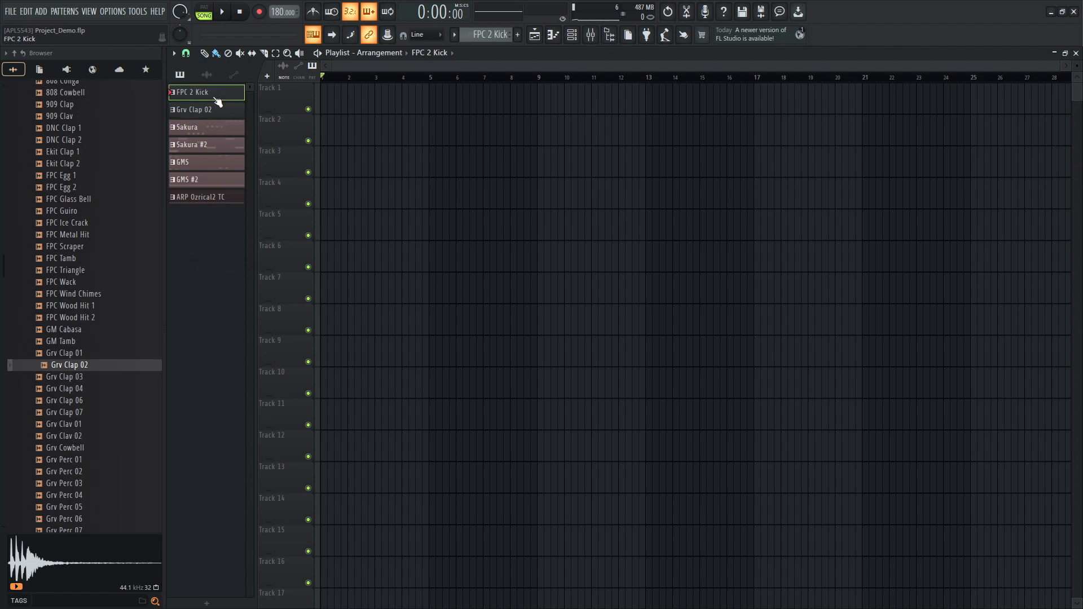
{"action": "left_click", "coordinate": [217, 197], "text": "shift"}
{"action": "left_click_drag", "start_coordinate": [205, 93], "coordinate": [323, 99]}
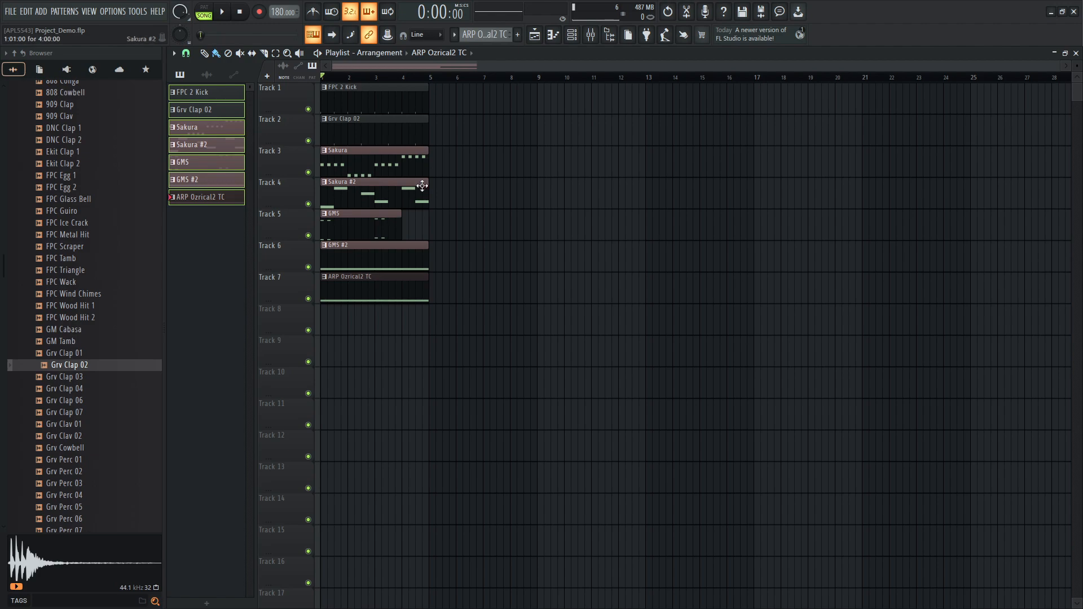
Extend the GMS clip to four bars and repeat the seven-track block of clips up to bar 25.
{"action": "left_click_drag", "start_coordinate": [400, 221], "coordinate": [425, 221]}
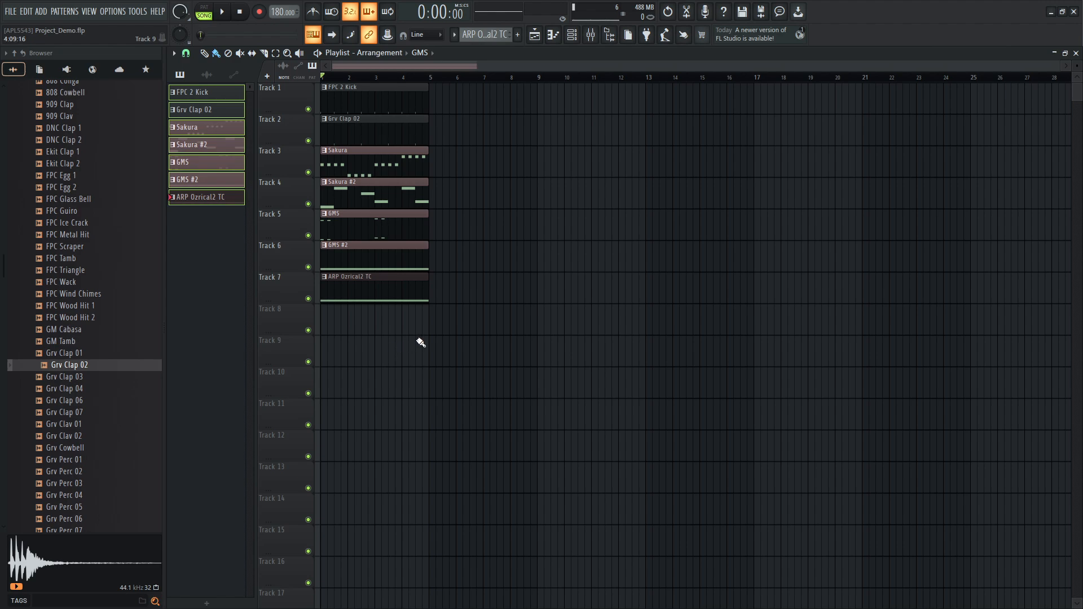
{"action": "left_click_drag", "start_coordinate": [415, 367], "coordinate": [342, 83]}
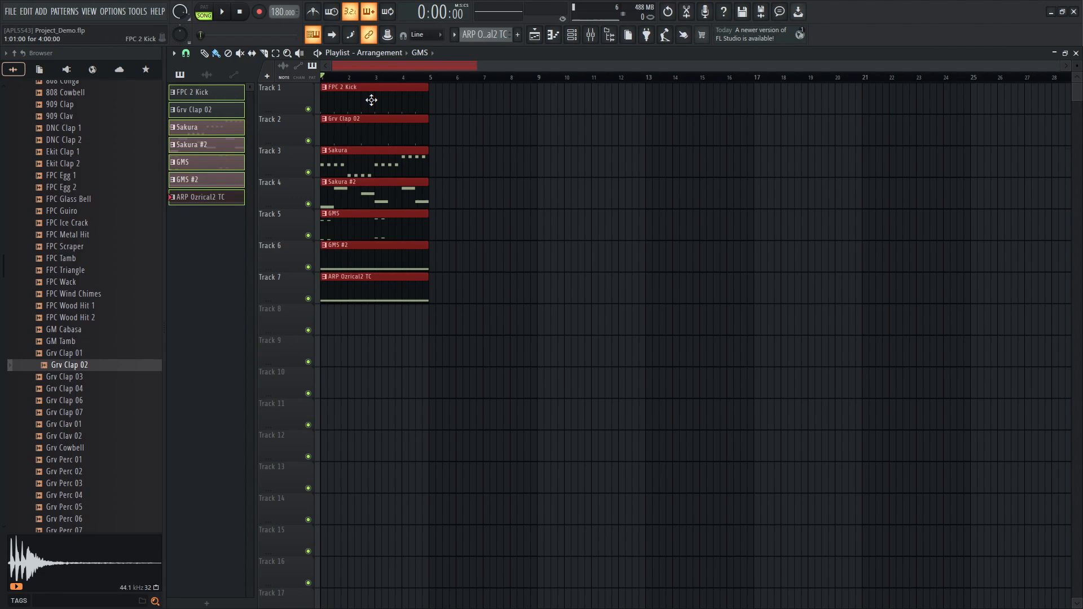
{"action": "left_click_drag", "start_coordinate": [361, 98], "coordinate": [895, 120]}
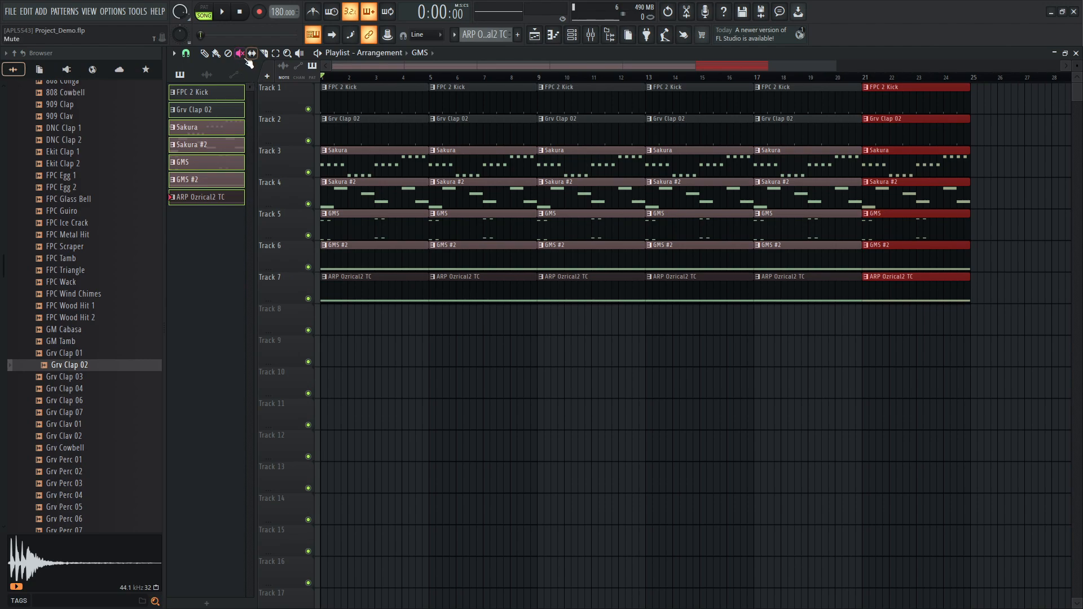
Mute the FPC 2 Kick, Grv Clap 02, GMS #2 and ARP Ozrical2 TC clips at bar 1, and play the arrangement.
{"action": "left_click", "coordinate": [355, 103]}
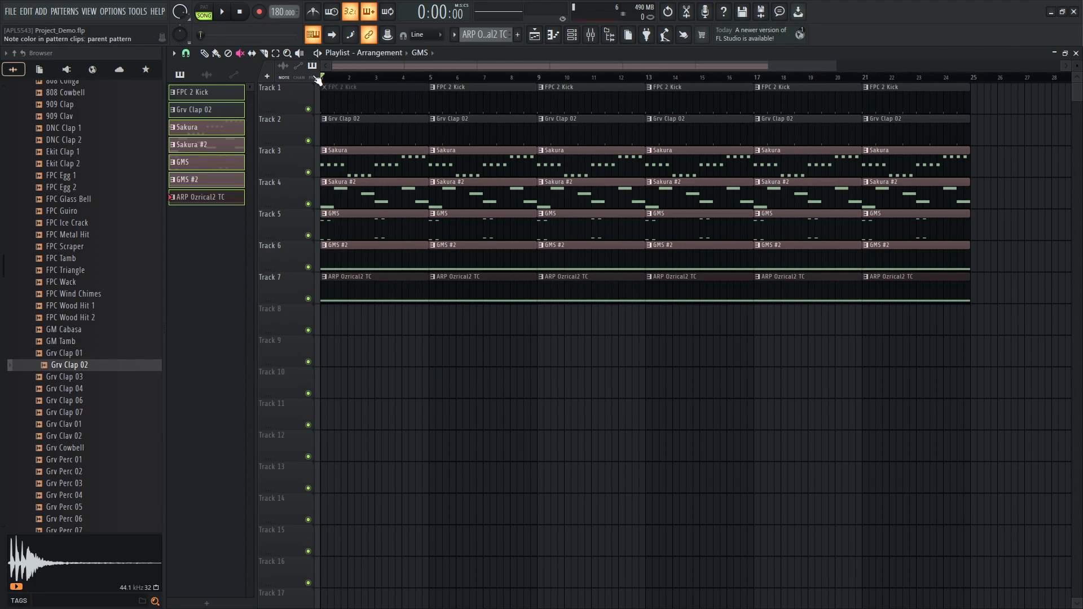
{"action": "left_click", "coordinate": [351, 130]}
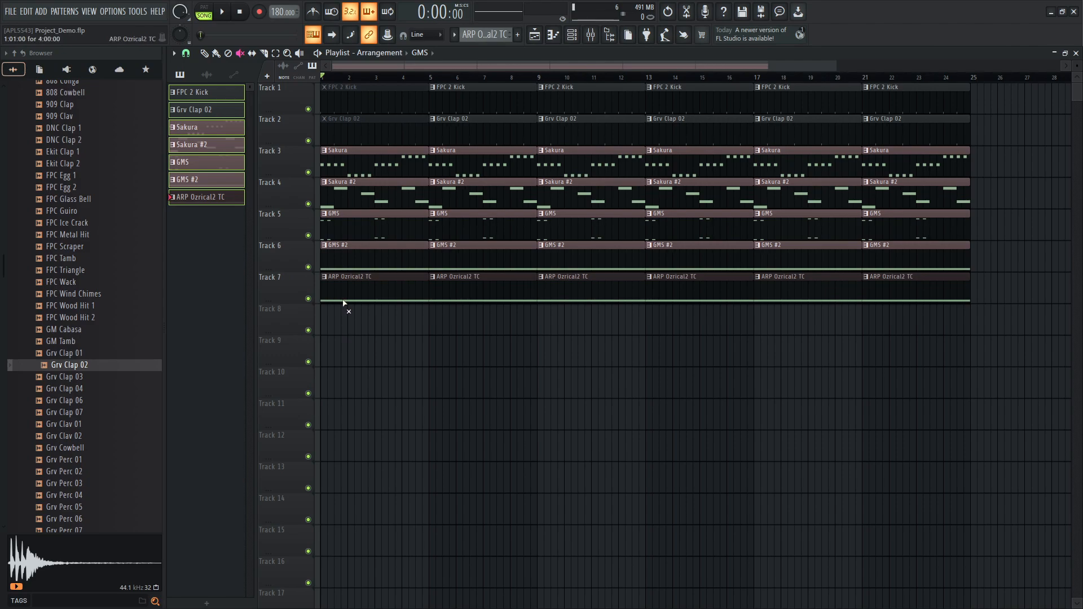
{"action": "left_click", "coordinate": [339, 260]}
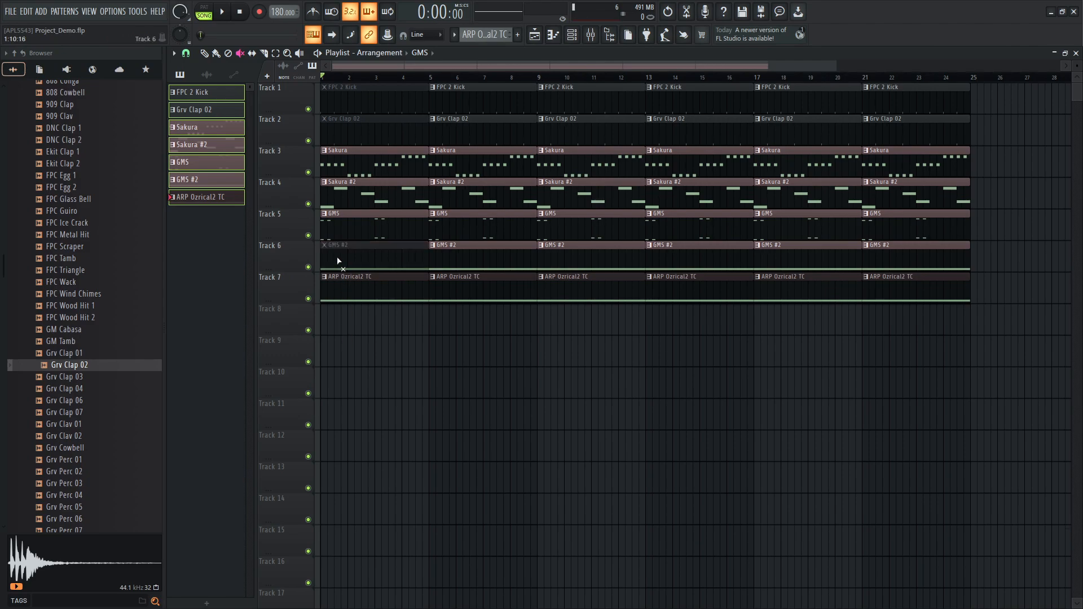
{"action": "left_click", "coordinate": [339, 293]}
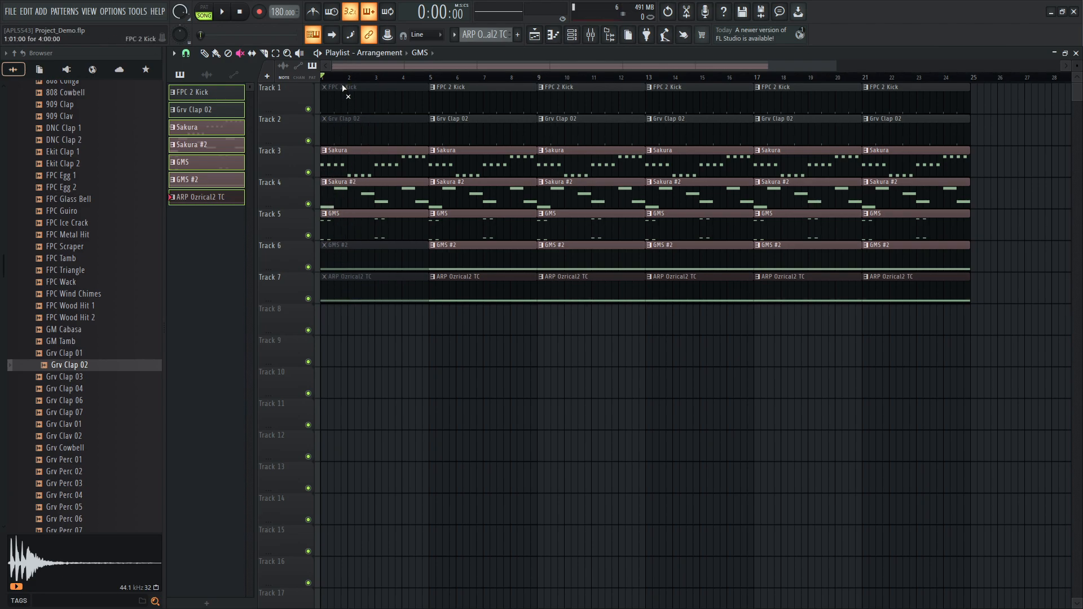
{"action": "left_click", "coordinate": [223, 12]}
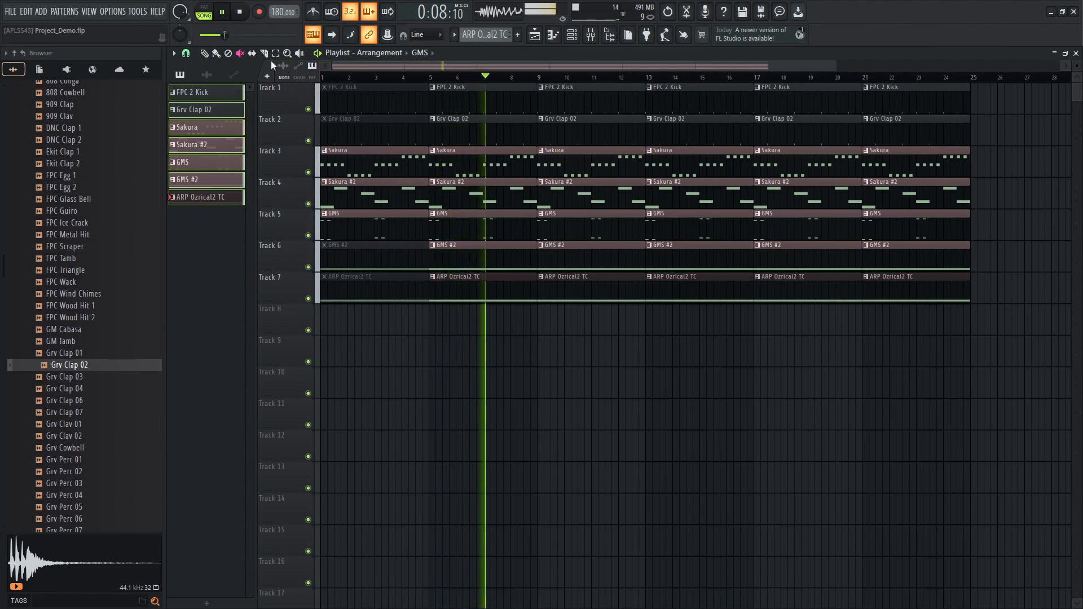
{"action": "key", "text": "space"}
Unmute the GMS #2 clip at bar 1, and mute the FPC 2 Kick, Grv Clap 02 and ARP Ozrical2 TC clips at bar 5.
{"action": "left_click", "coordinate": [371, 256]}
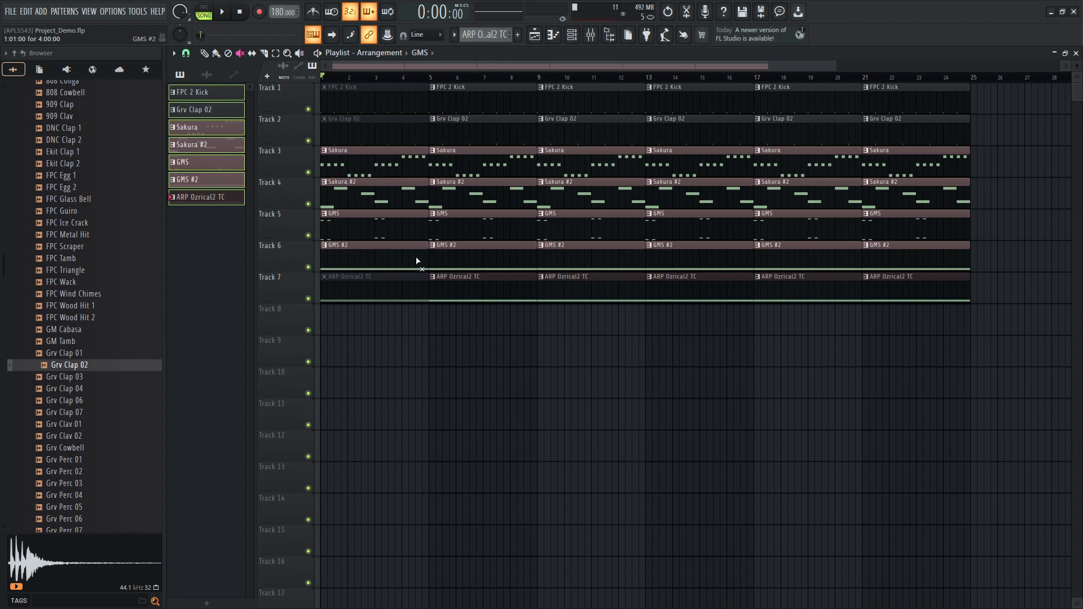
{"action": "left_click", "coordinate": [454, 106]}
{"action": "left_click", "coordinate": [454, 134]}
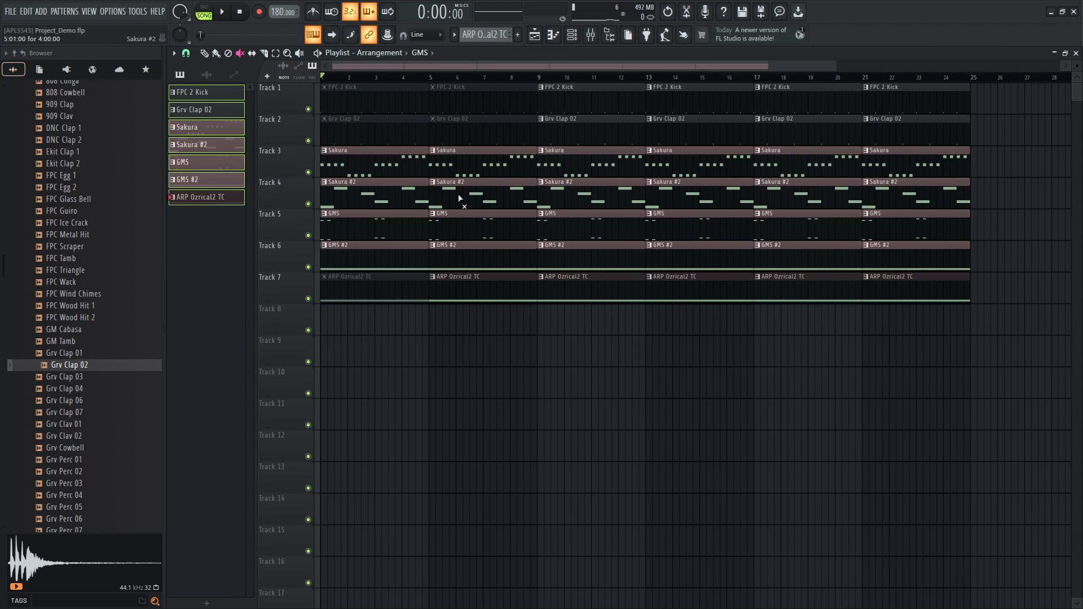
{"action": "left_click", "coordinate": [456, 298]}
Move the playhead to bar 9, return it to bar 1, and play the arrangement.
{"action": "left_click_drag", "start_coordinate": [469, 79], "coordinate": [543, 89]}
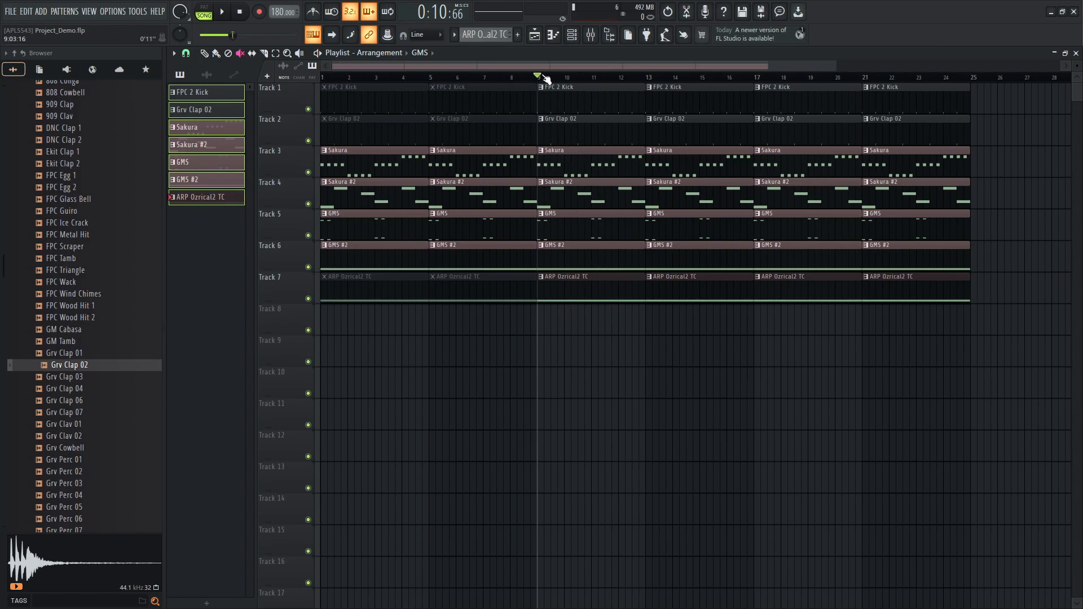
{"action": "left_click_drag", "start_coordinate": [544, 79], "coordinate": [316, 85]}
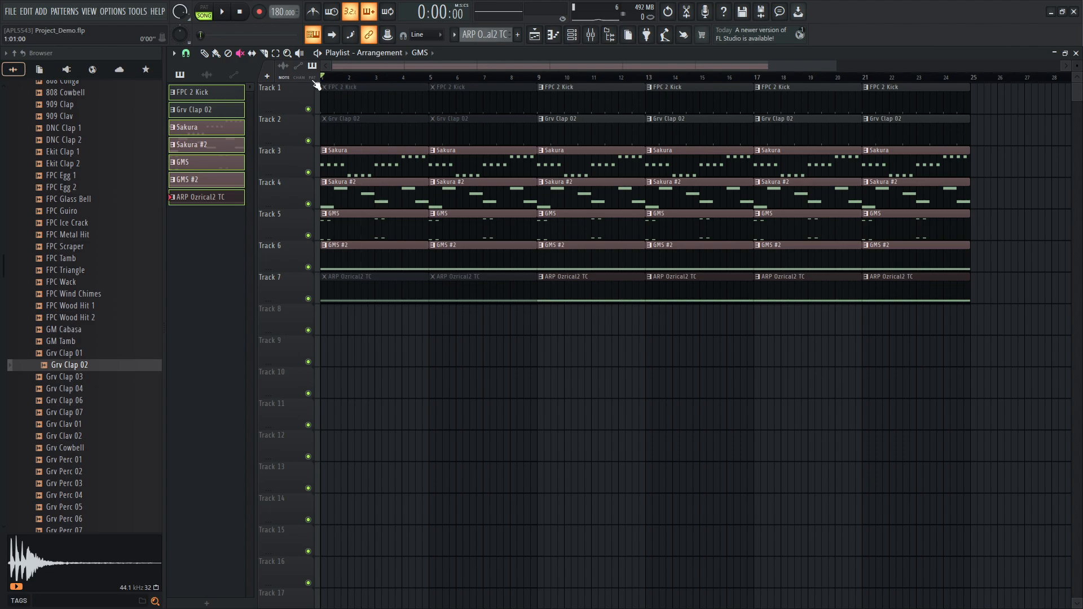
{"action": "left_click", "coordinate": [225, 17]}
Select the clips on all seven tracks from bar 9 to bar 25 and duplicate them starting at bar 25.
{"action": "left_click_drag", "start_coordinate": [835, 68], "coordinate": [1082, 90]}
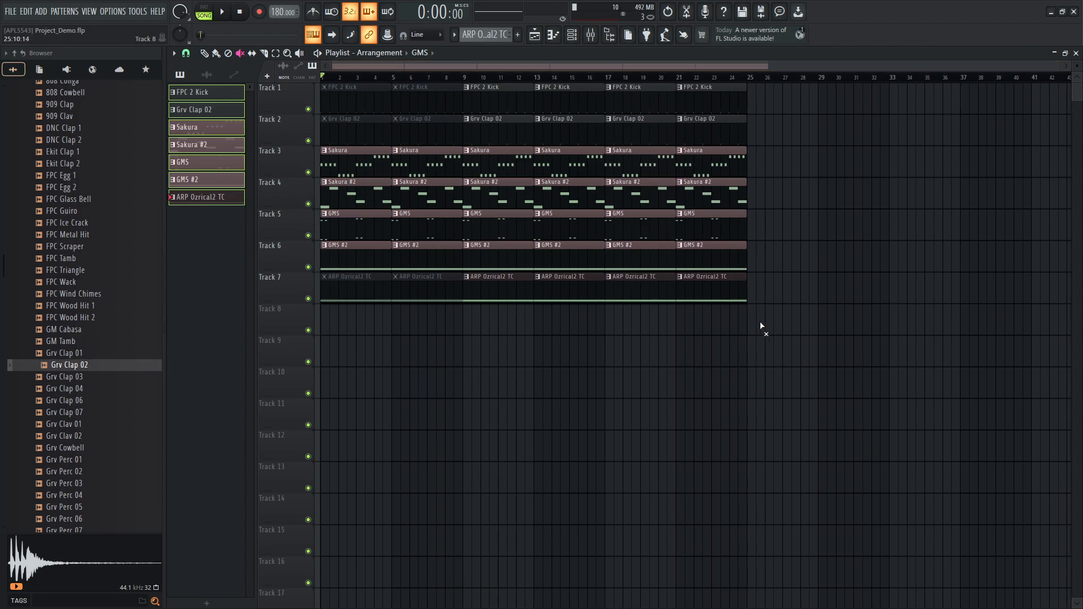
{"action": "left_click_drag", "start_coordinate": [742, 322], "coordinate": [485, 104]}
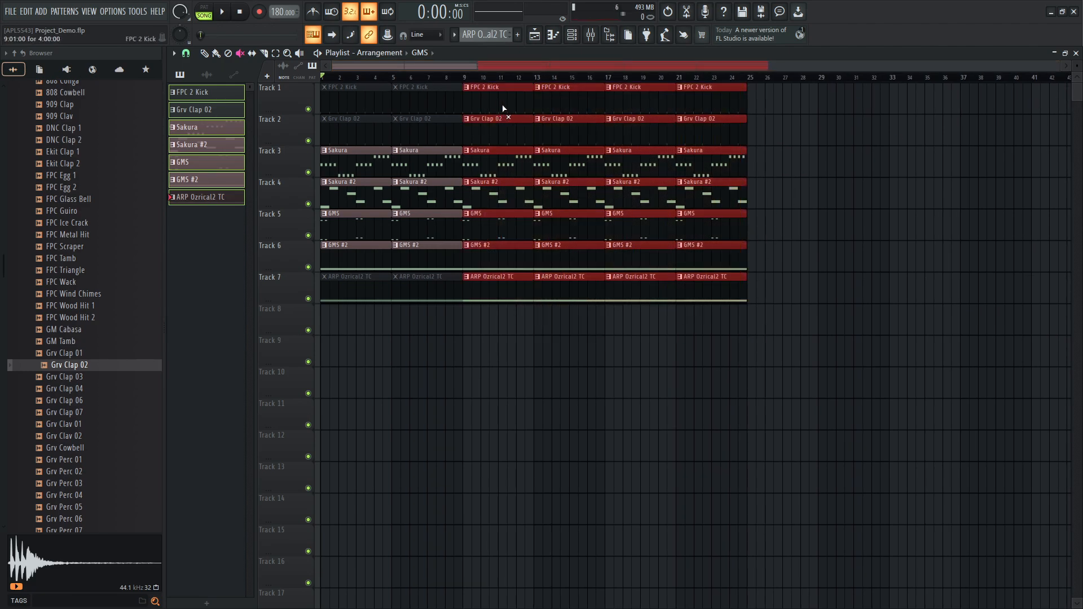
{"action": "left_click", "coordinate": [204, 53]}
{"action": "left_click_drag", "start_coordinate": [498, 102], "coordinate": [773, 113]}
{"action": "left_click_drag", "start_coordinate": [840, 68], "coordinate": [1011, 67]}
{"action": "left_click_drag", "start_coordinate": [464, 67], "coordinate": [247, 69]}
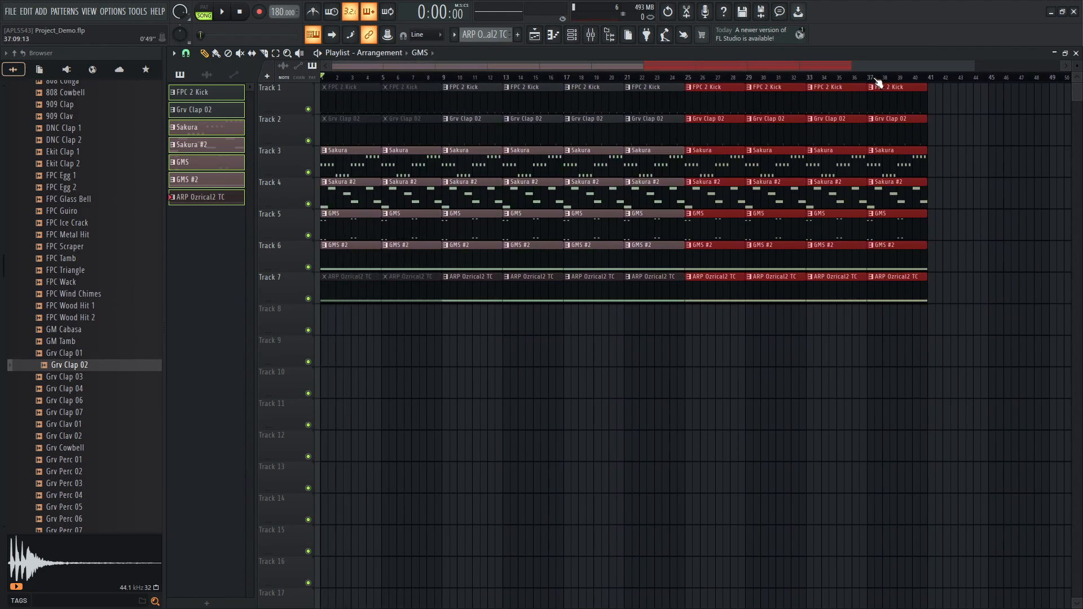
Add four more copies of the seven-track block from bar 41 to bar 57, and deselect the clips.
{"action": "left_click_drag", "start_coordinate": [973, 66], "coordinate": [1011, 160]}
{"action": "left_click", "coordinate": [817, 366]}
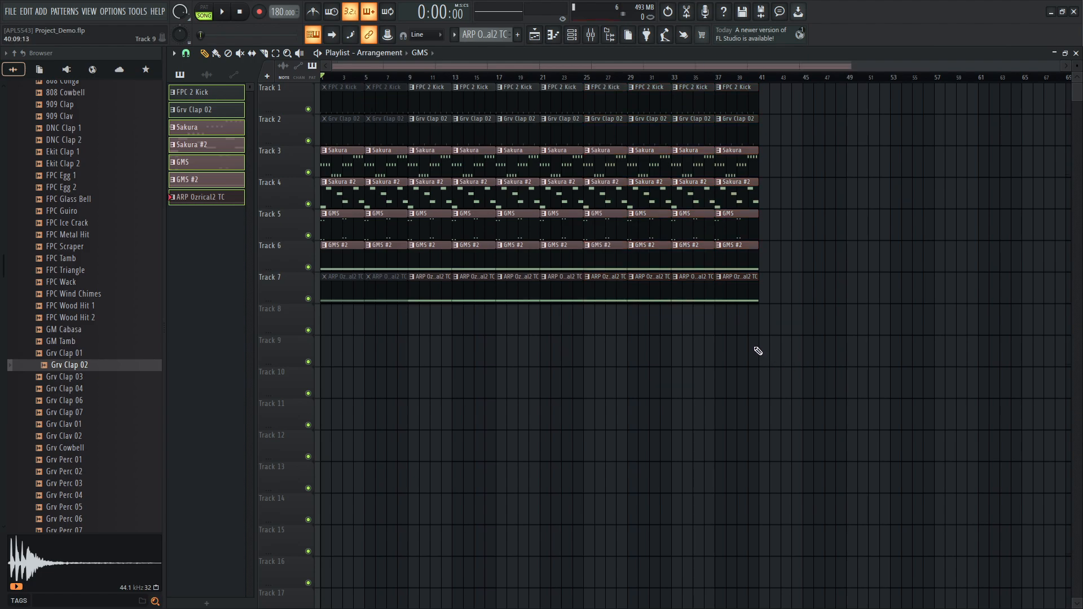
{"action": "left_click_drag", "start_coordinate": [762, 347], "coordinate": [782, 107]}
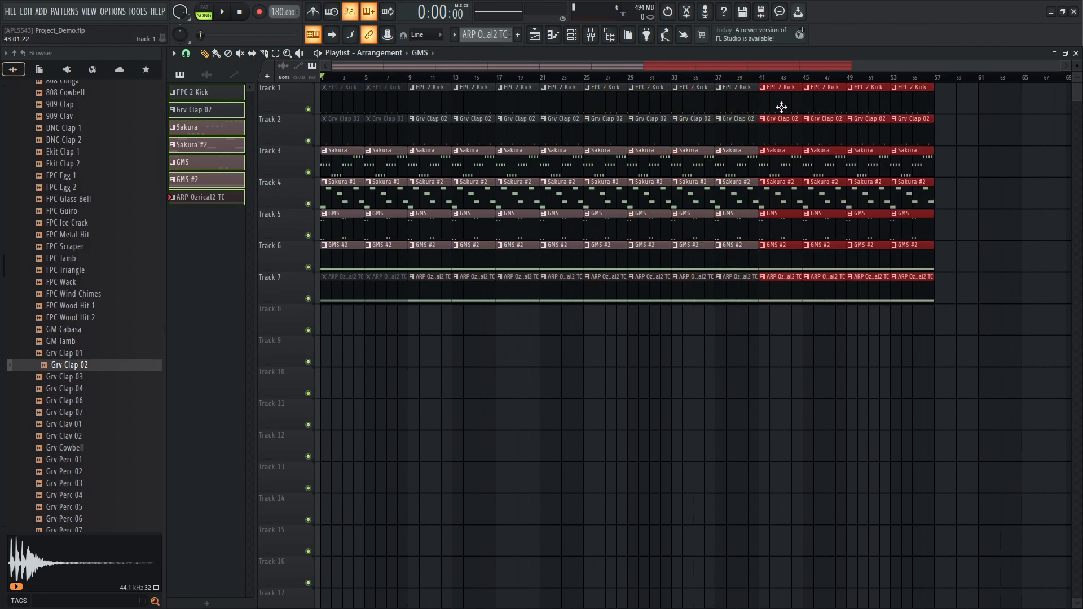
{"action": "left_click", "coordinate": [814, 367], "text": "ctrl"}
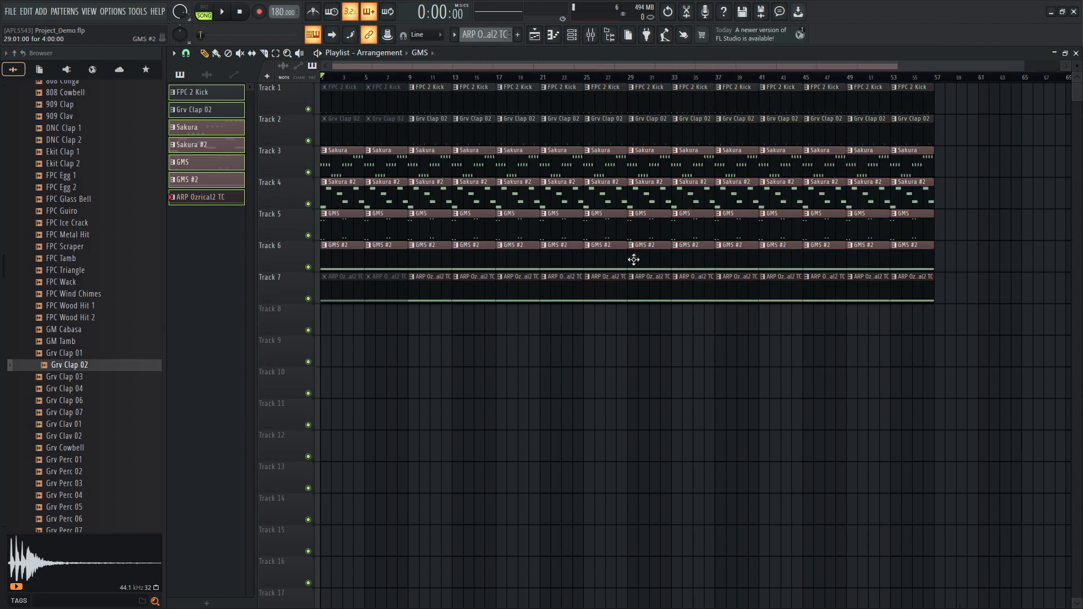
Mute the FPC 2 Kick and Grv Clap 02 clips at bars 25, 29, 49 and 53, and the ARP Ozrical2 TC clips at bars 49 and 53.
{"action": "mouse_move", "coordinate": [414, 77]}
{"action": "left_mouse_down"}
{"action": "mouse_move", "coordinate": [405, 79]}
{"action": "mouse_move", "coordinate": [593, 79]}
{"action": "left_mouse_up"}
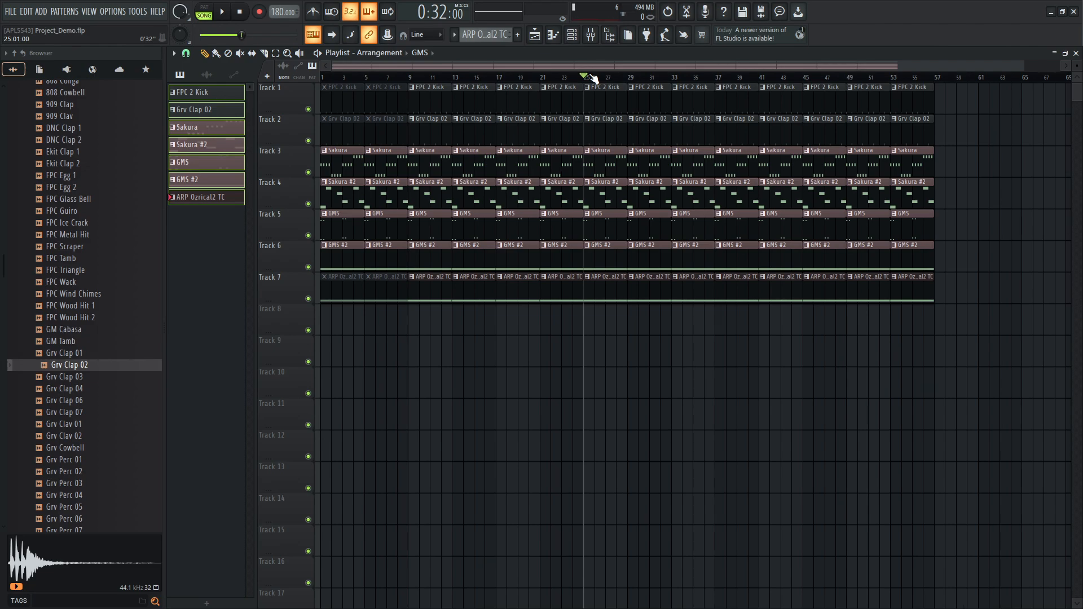
{"action": "left_click", "coordinate": [240, 56]}
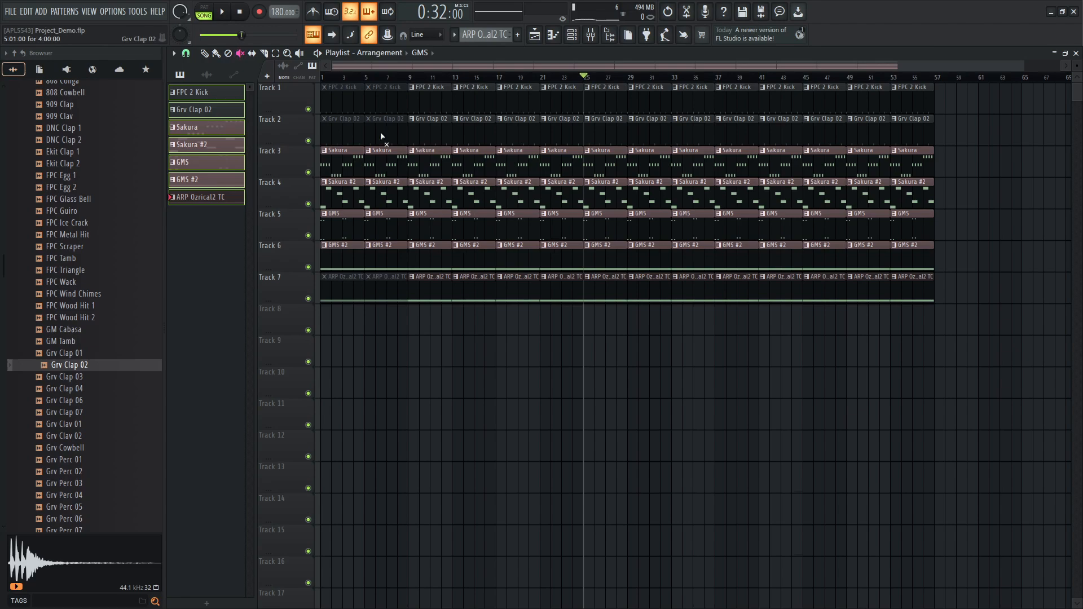
{"action": "left_click", "coordinate": [611, 105]}
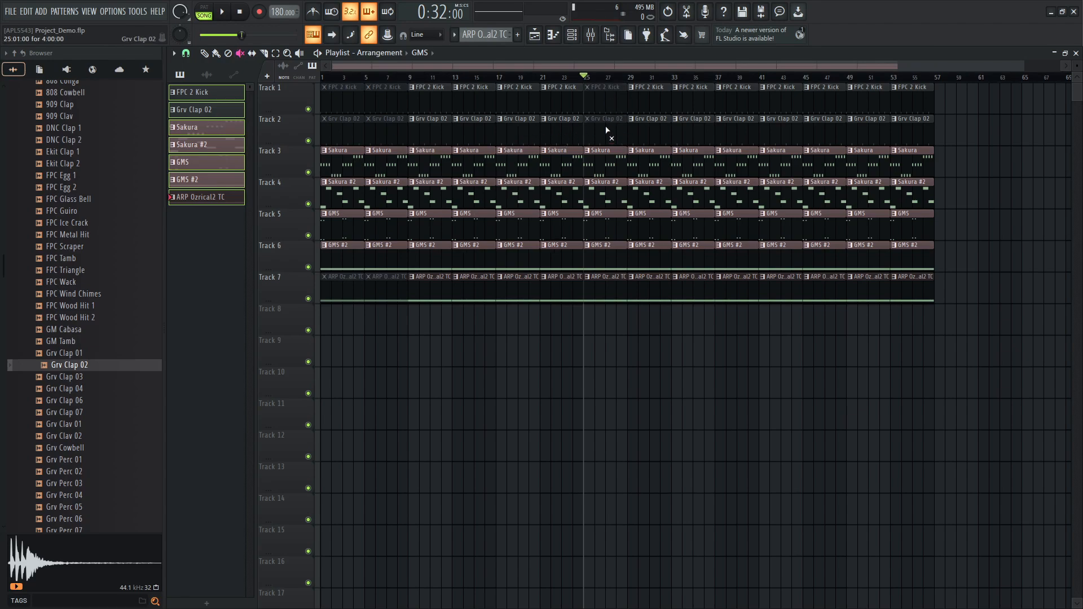
{"action": "left_click", "coordinate": [653, 107]}
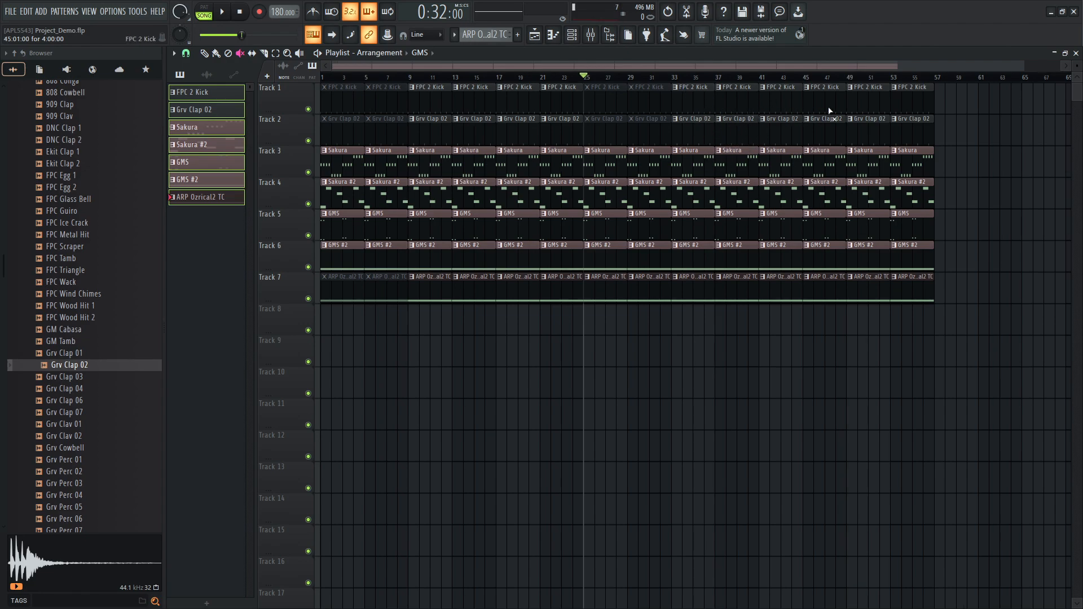
{"action": "mouse_move", "coordinate": [873, 108]}
{"action": "left_mouse_down"}
{"action": "mouse_move", "coordinate": [871, 133]}
{"action": "mouse_move", "coordinate": [906, 133]}
{"action": "left_mouse_up"}
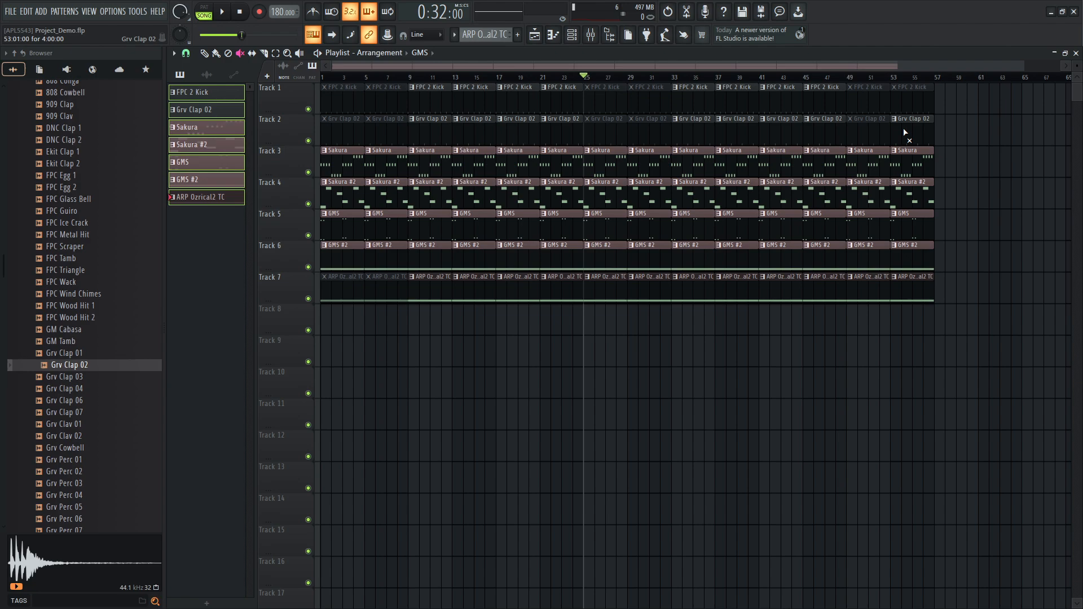
{"action": "mouse_move", "coordinate": [873, 279]}
{"action": "left_mouse_down"}
{"action": "mouse_move", "coordinate": [866, 297]}
{"action": "mouse_move", "coordinate": [909, 295]}
{"action": "left_mouse_up"}
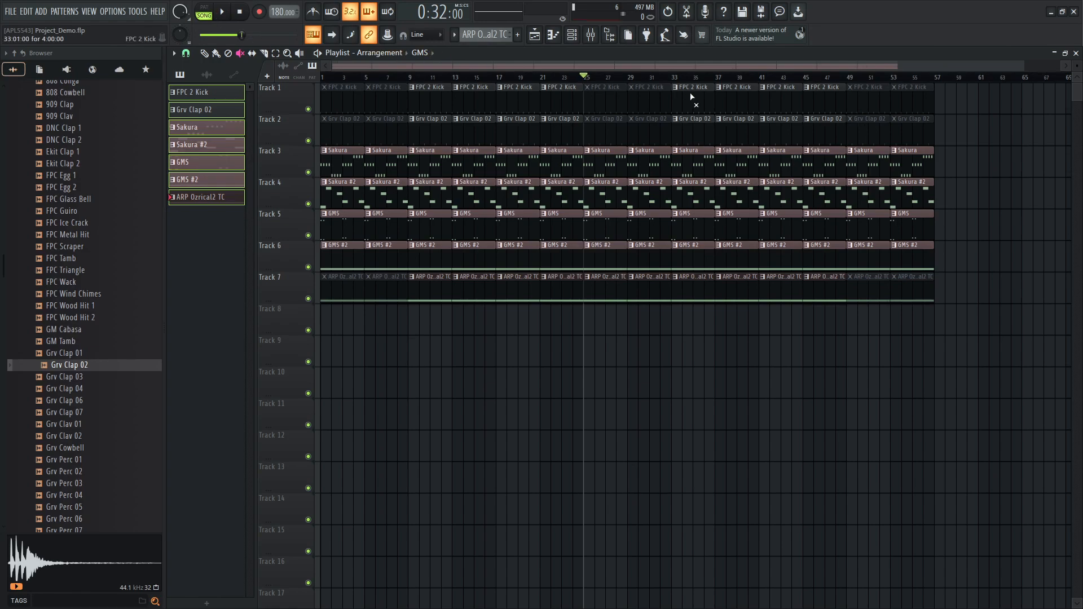
Play the arrangement's ending from bar 49 and stop playback.
{"action": "left_click_drag", "start_coordinate": [791, 78], "coordinate": [852, 80]}
{"action": "key", "text": "space"}
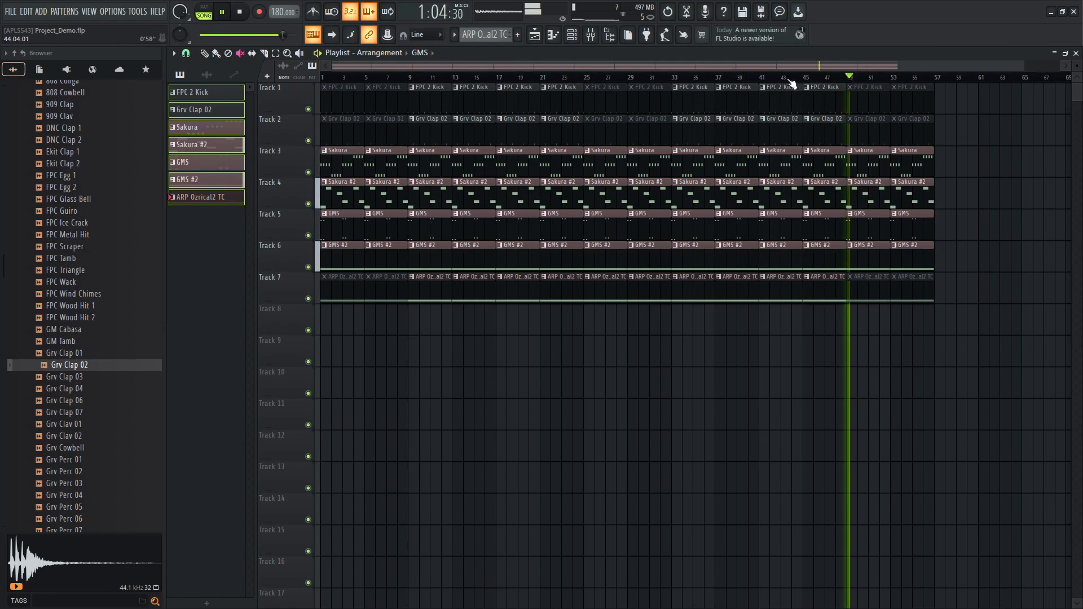
{"action": "left_click_drag", "start_coordinate": [448, 62], "coordinate": [586, 61]}
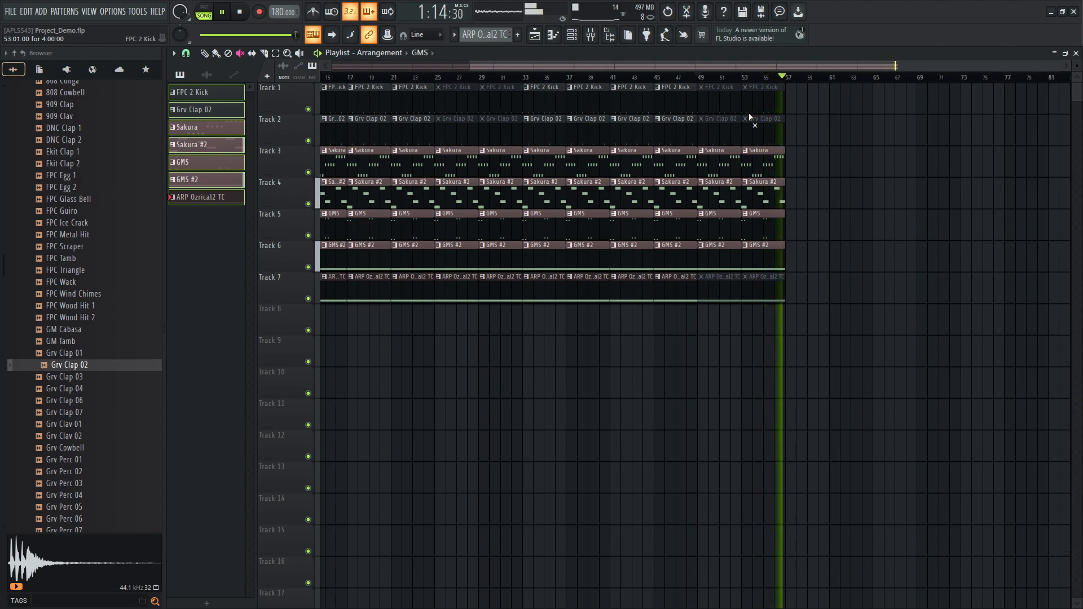
{"action": "key", "text": "space"}
Extend the last Sakura #2 clip on Track 4 by two bars, to bar 59.
{"action": "left_click_drag", "start_coordinate": [618, 67], "coordinate": [459, 65]}
{"action": "left_click_drag", "start_coordinate": [1026, 66], "coordinate": [1066, 68]}
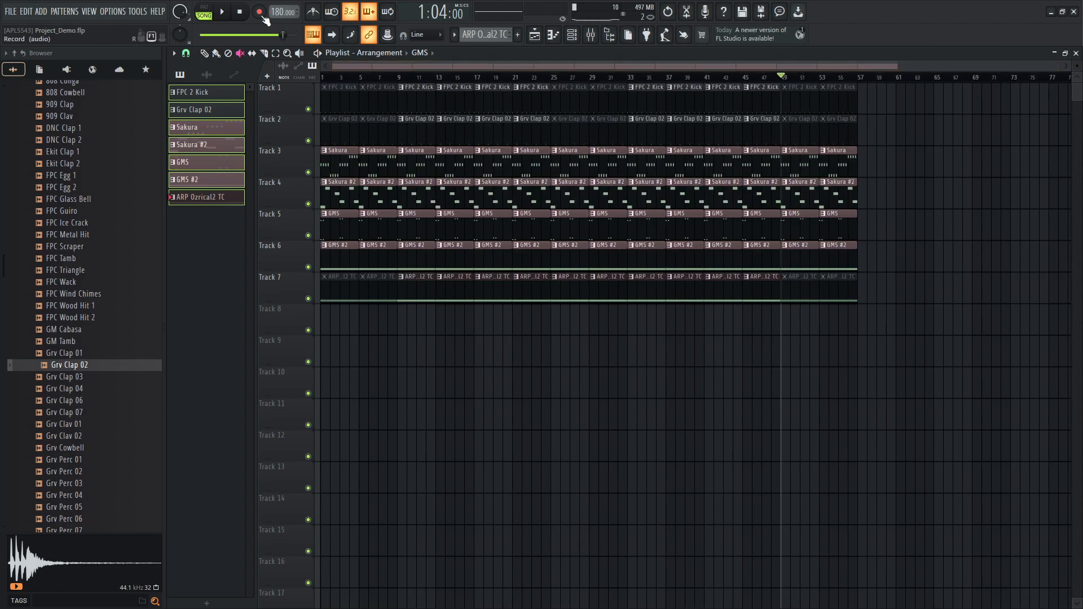
{"action": "left_click", "coordinate": [212, 54]}
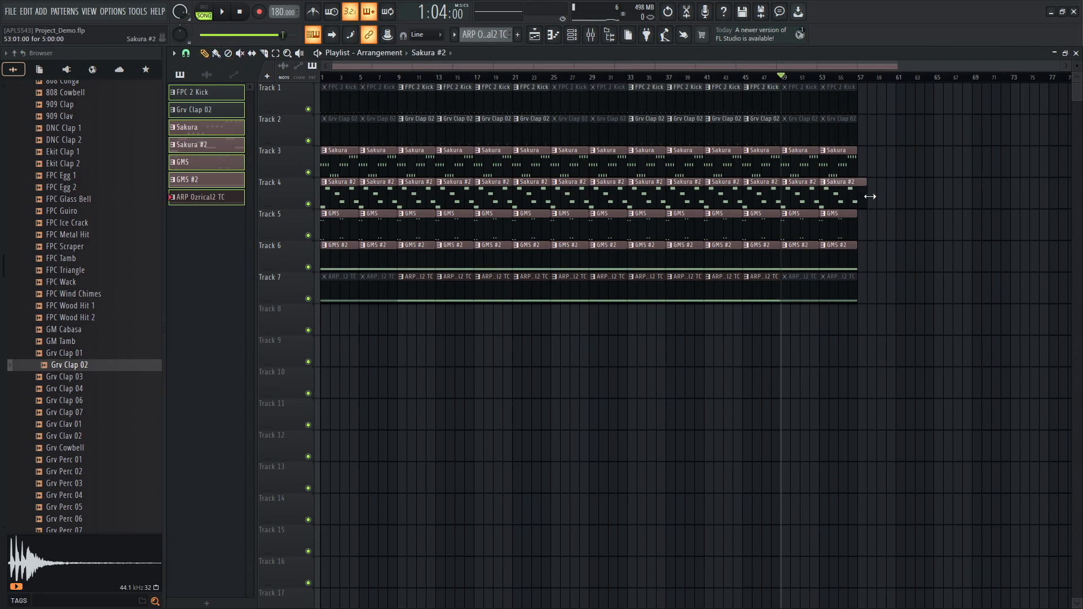
{"action": "left_click", "coordinate": [839, 78]}
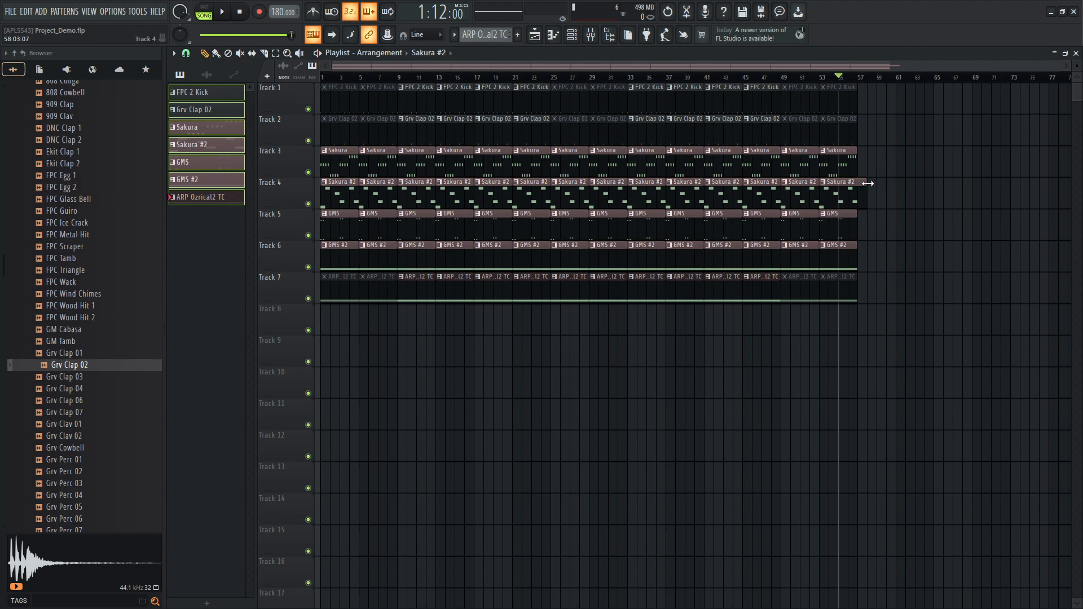
{"action": "left_click_drag", "start_coordinate": [868, 183], "coordinate": [876, 184]}
Play the song's ending from about bar 54 to check the extended Sakura #2 clip.
{"action": "left_click", "coordinate": [834, 79]}
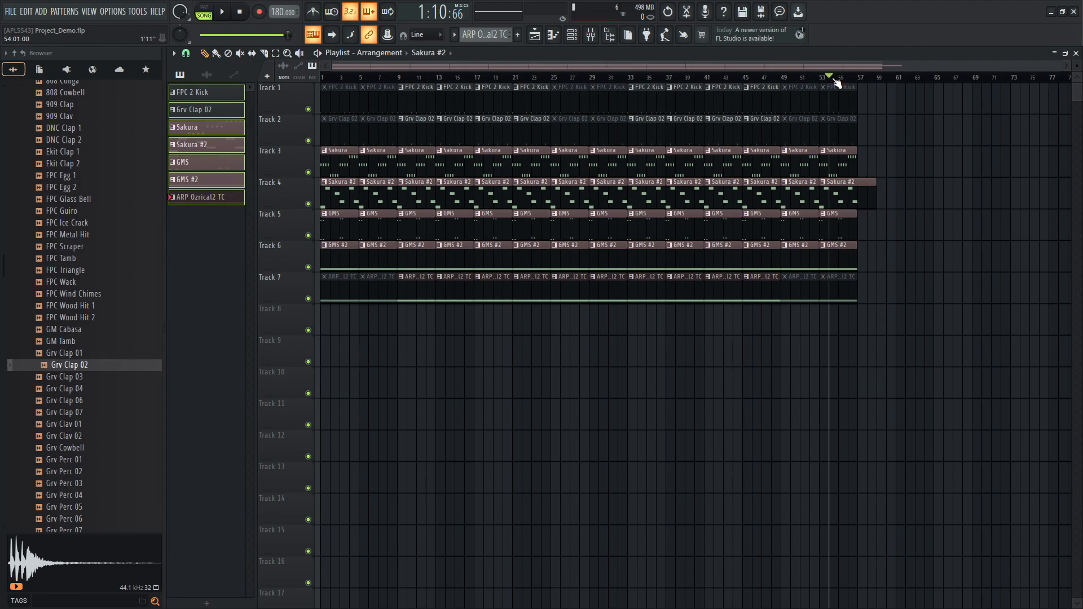
{"action": "left_click", "coordinate": [826, 80]}
{"action": "key", "text": "space"}
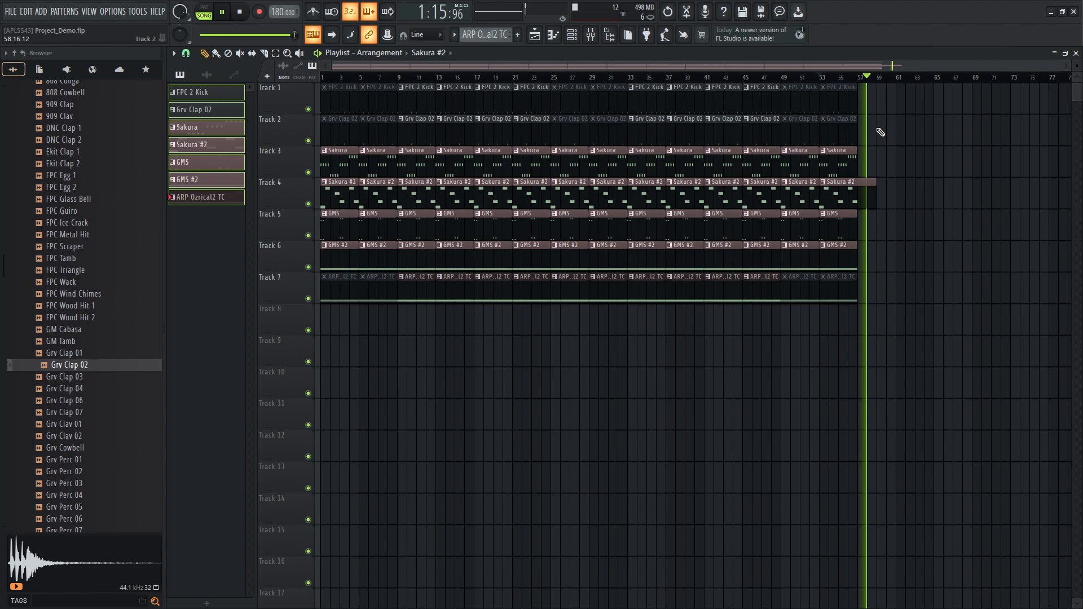
Stop playback and shorten the last Sakura #2 clip on Track 4 back to four bars, ending at bar 57.
{"action": "key", "text": "space"}
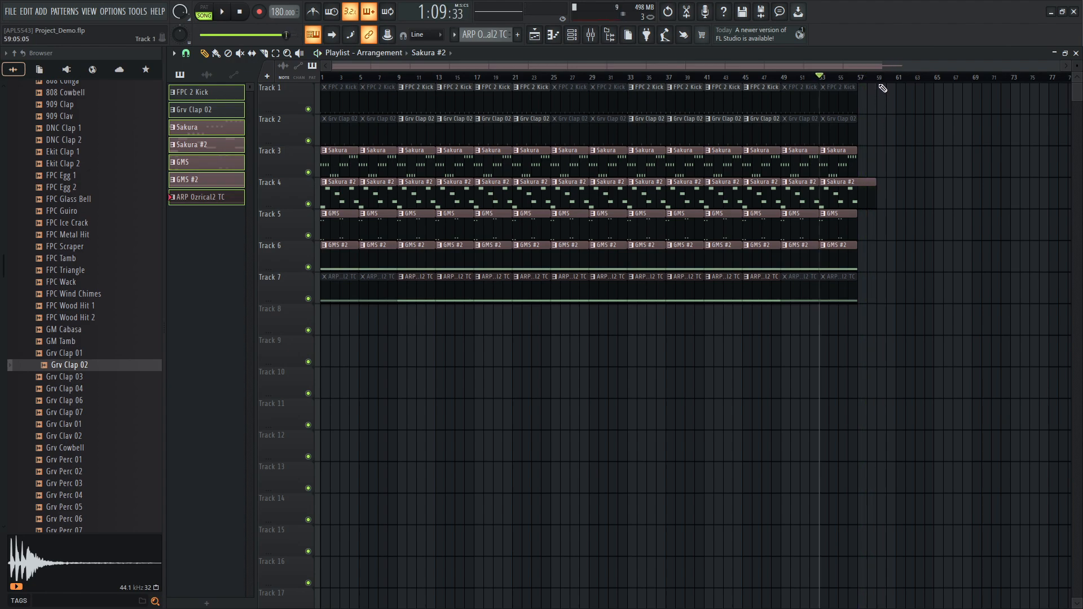
{"action": "mouse_move", "coordinate": [846, 81]}
{"action": "left_mouse_down"}
{"action": "mouse_move", "coordinate": [879, 77]}
{"action": "mouse_move", "coordinate": [848, 75]}
{"action": "mouse_move", "coordinate": [862, 77]}
{"action": "left_mouse_up"}
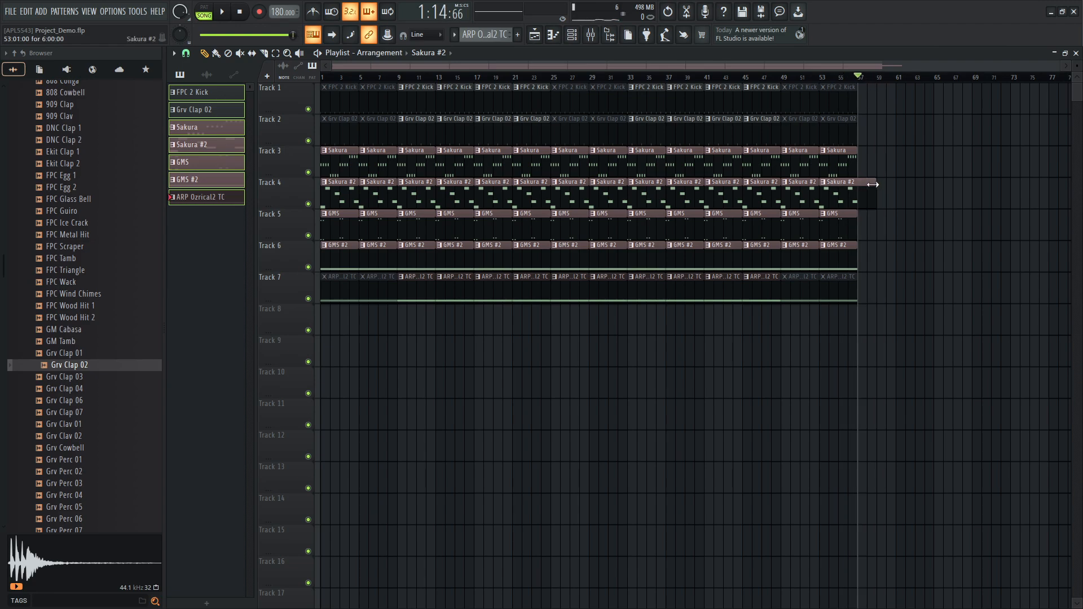
{"action": "left_click_drag", "start_coordinate": [873, 184], "coordinate": [856, 185]}
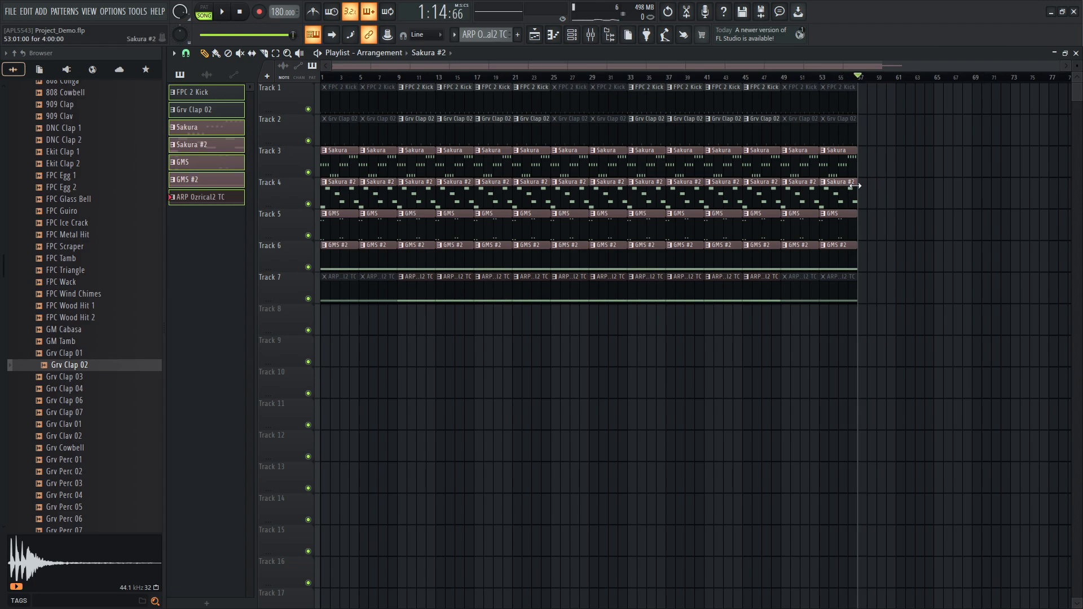
Play the song from bar 1, stop playback, and return the playhead to the start.
{"action": "left_click_drag", "start_coordinate": [869, 77], "coordinate": [839, 77]}
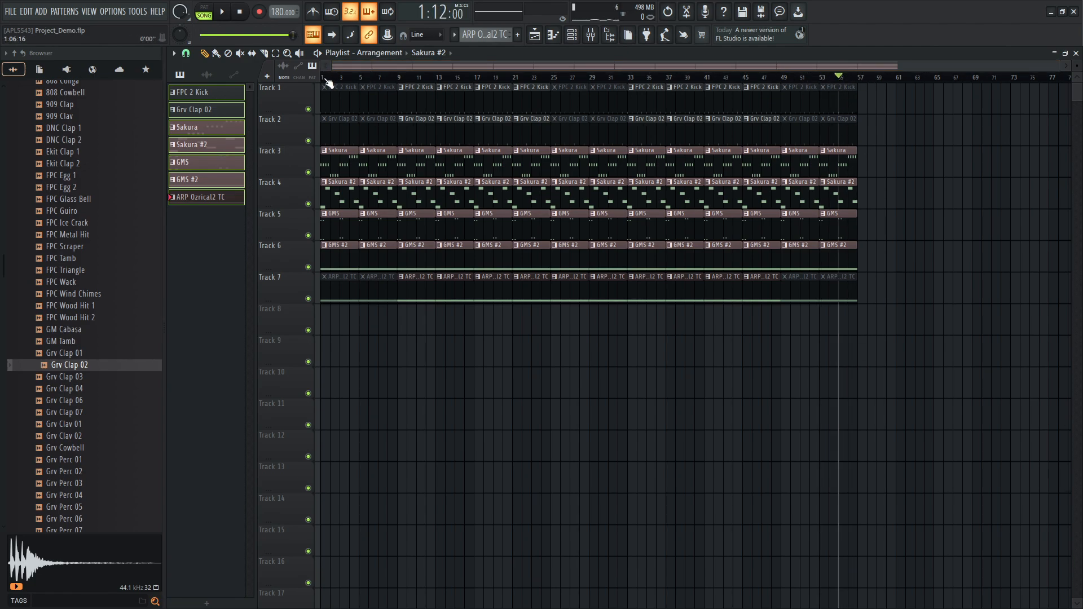
{"action": "key", "text": "space"}
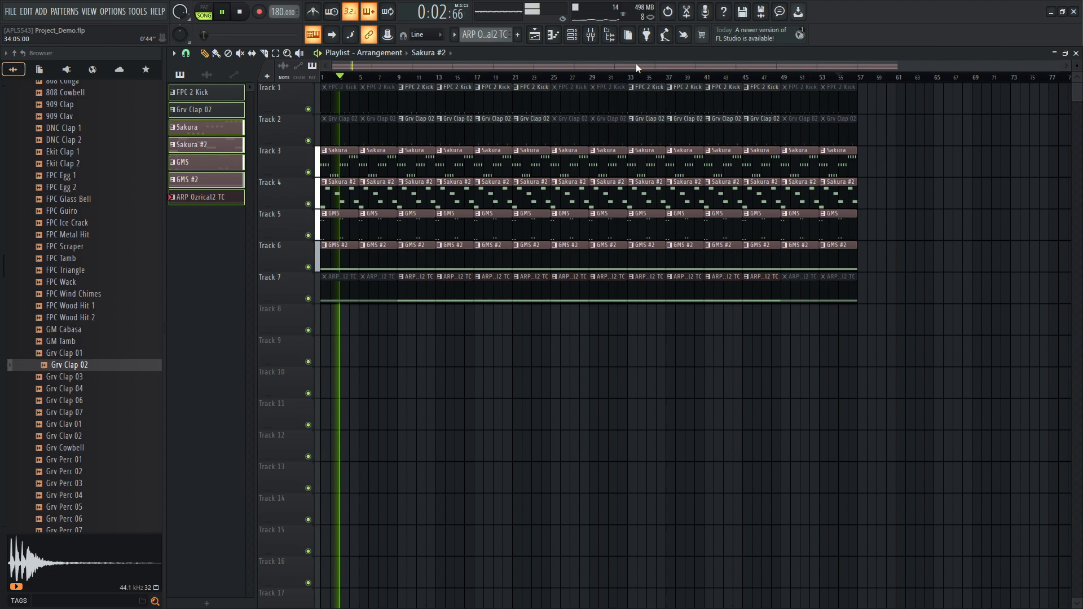
{"action": "key", "text": "space"}
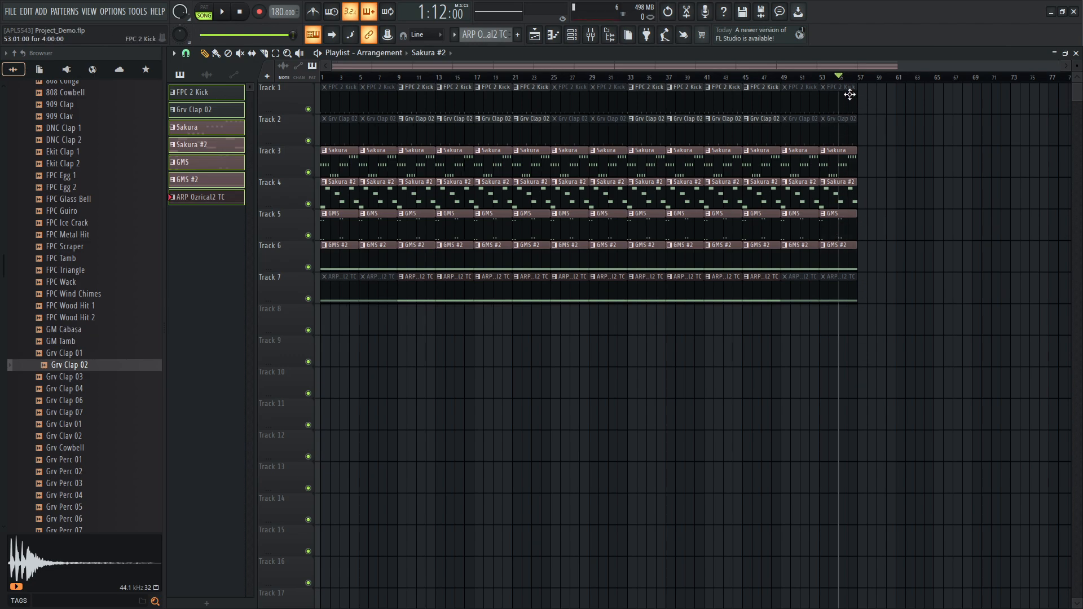
{"action": "left_click_drag", "start_coordinate": [846, 79], "coordinate": [328, 79]}
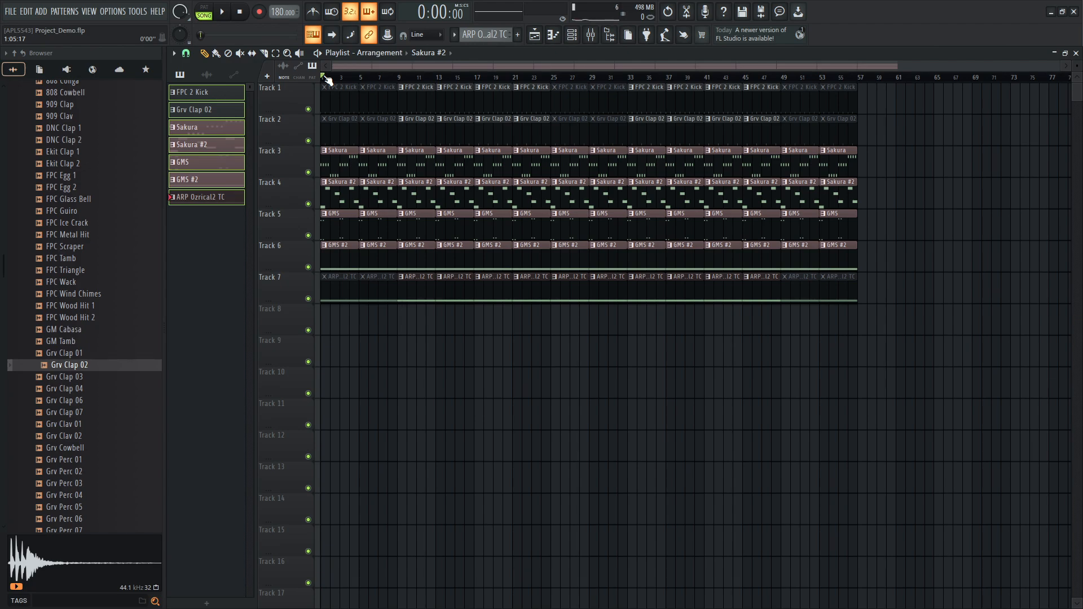
Set up a wave file export of the song as Project_Demo.wav in the Project_Demo folder.
{"action": "left_click", "coordinate": [12, 12]}
{"action": "mouse_move", "coordinate": [40, 133]}
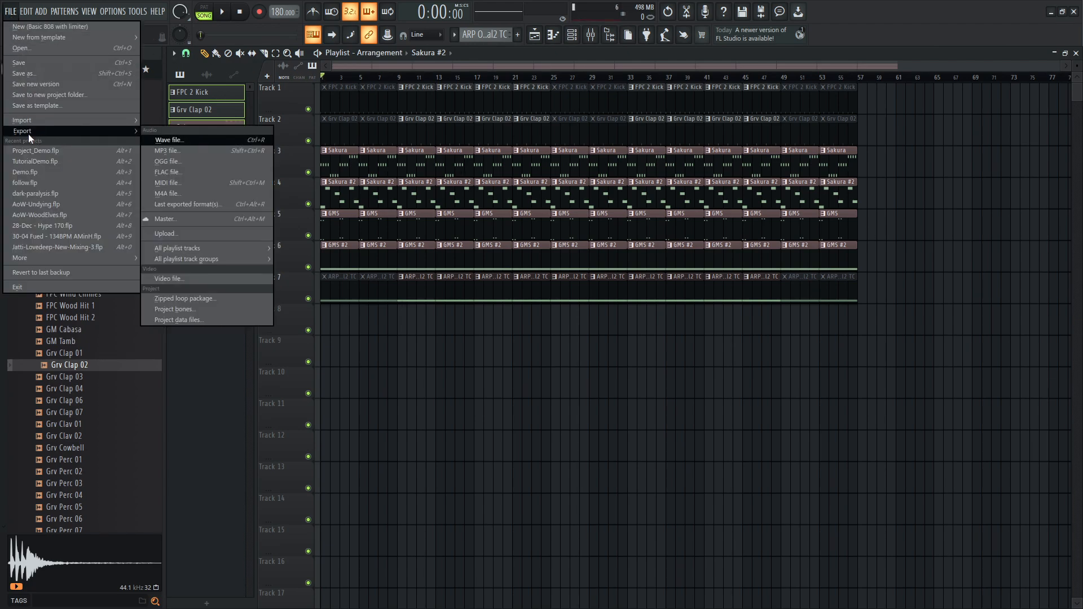
{"action": "left_click", "coordinate": [169, 141]}
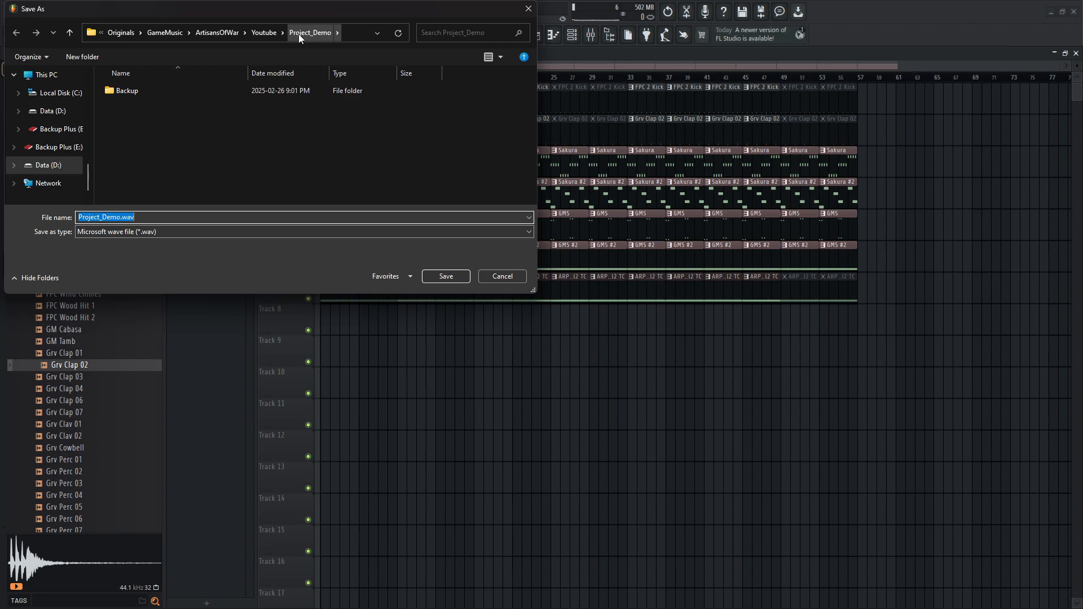
{"action": "left_click", "coordinate": [87, 219]}
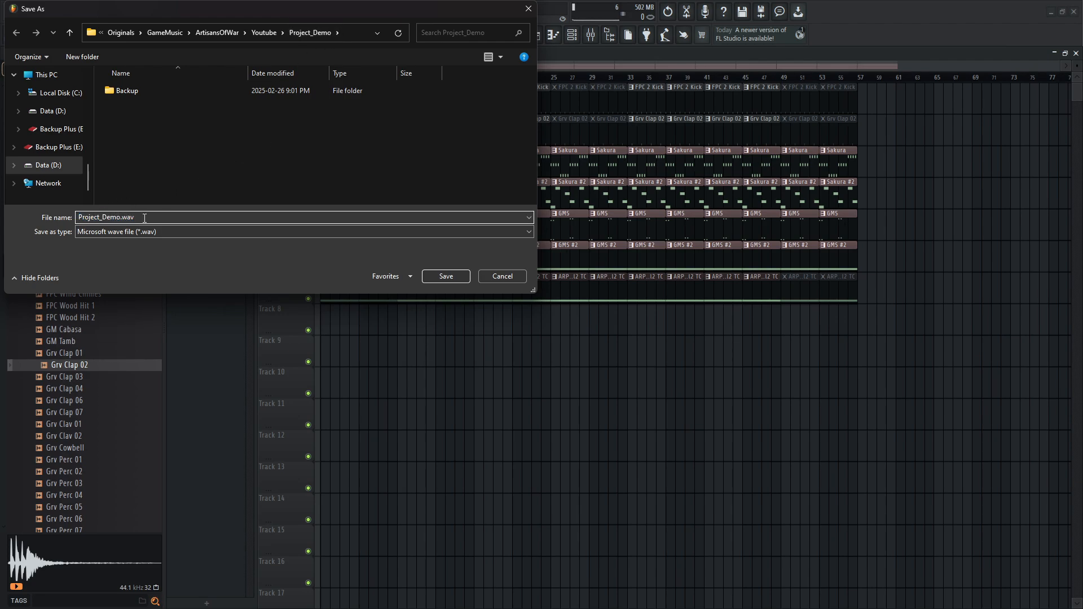
{"action": "left_click", "coordinate": [445, 276]}
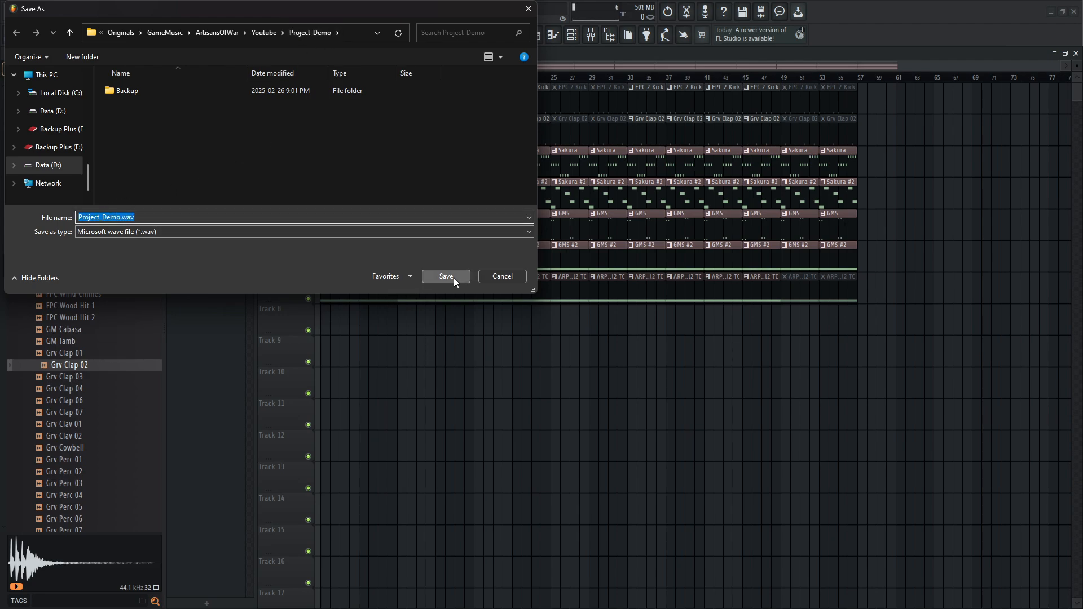
Render the full song to a 24Bit int stereo WAV using 24-point sinc resampling.
{"action": "left_click_drag", "start_coordinate": [531, 145], "coordinate": [503, 157]}
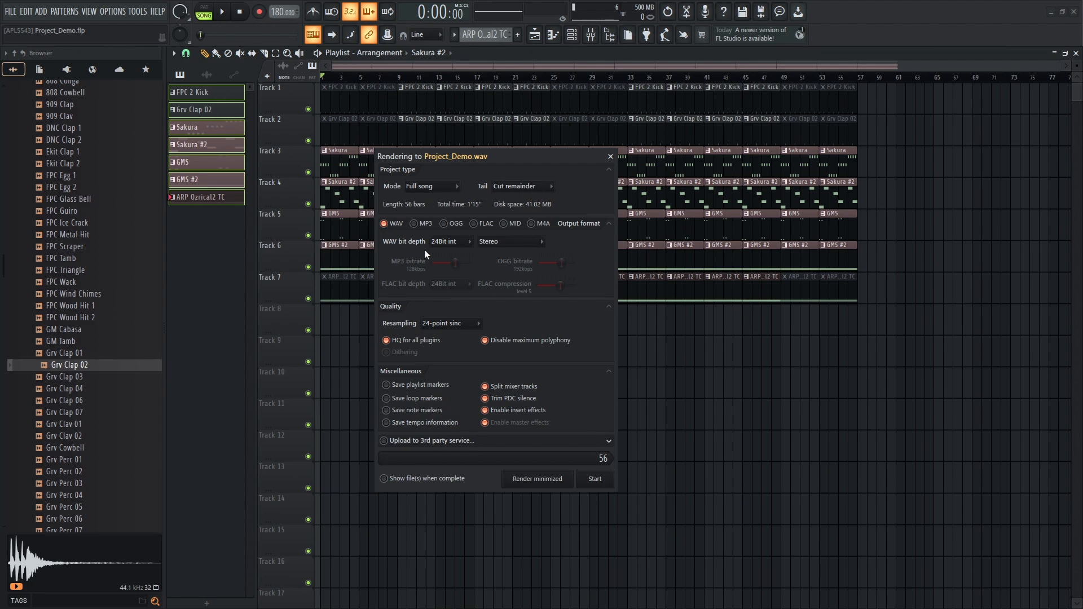
{"action": "left_click", "coordinate": [455, 243]}
{"action": "left_click", "coordinate": [458, 322]}
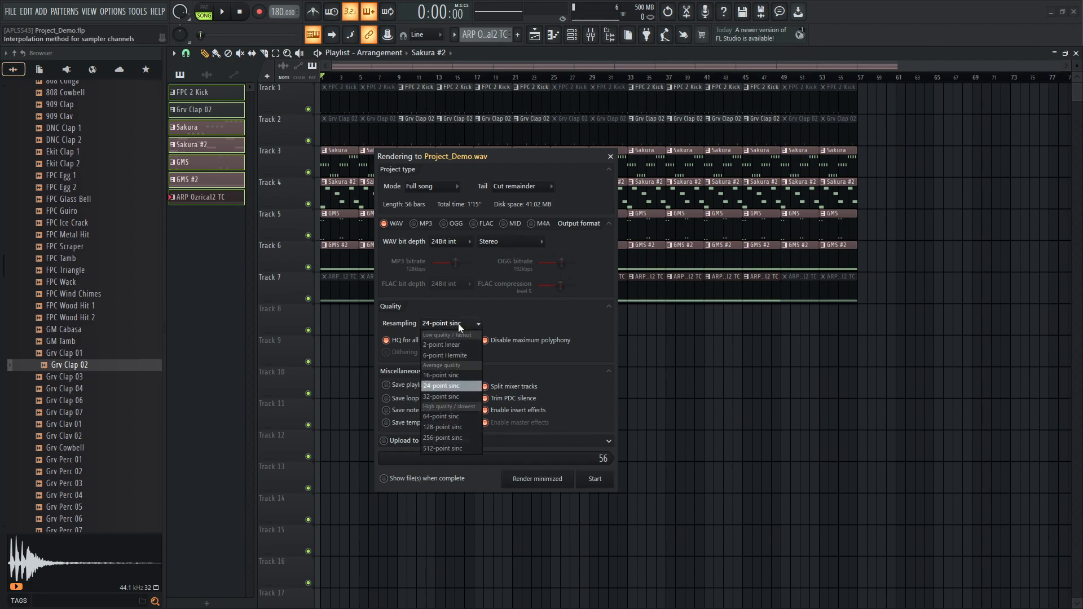
{"action": "left_click", "coordinate": [451, 385]}
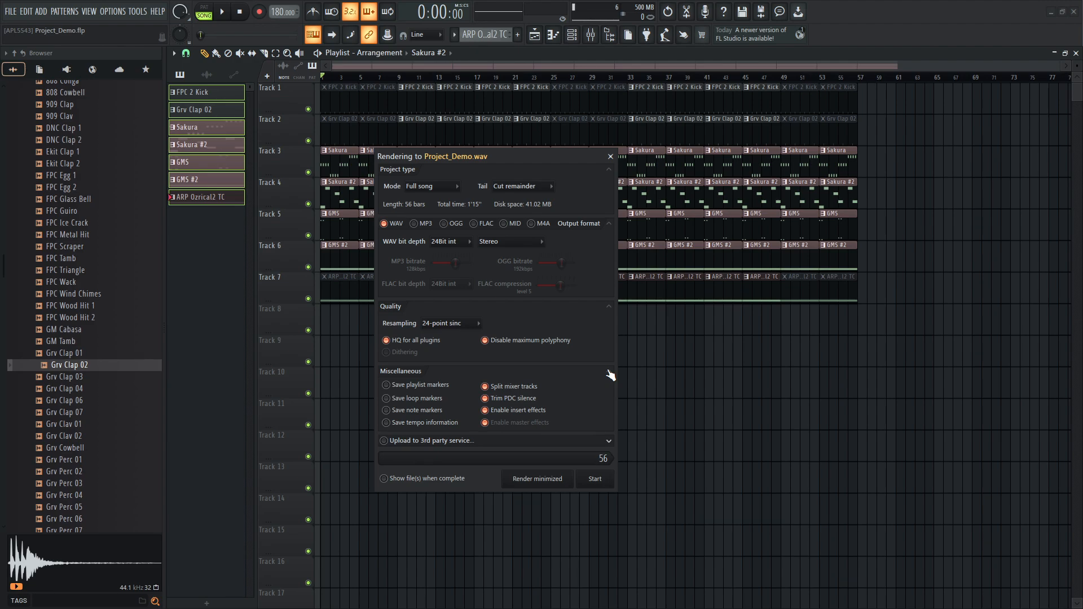
{"action": "left_click", "coordinate": [600, 482]}
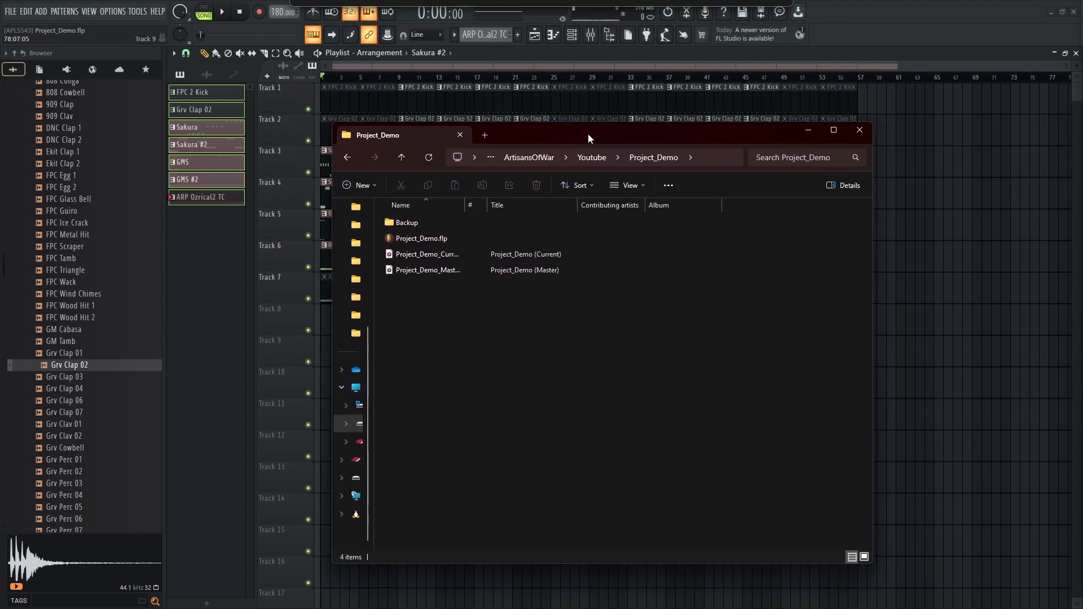
In File Explorer's Project_Demo folder, widen the Name column and examine the rendered WAV files.
{"action": "left_click_drag", "start_coordinate": [588, 133], "coordinate": [517, 112]}
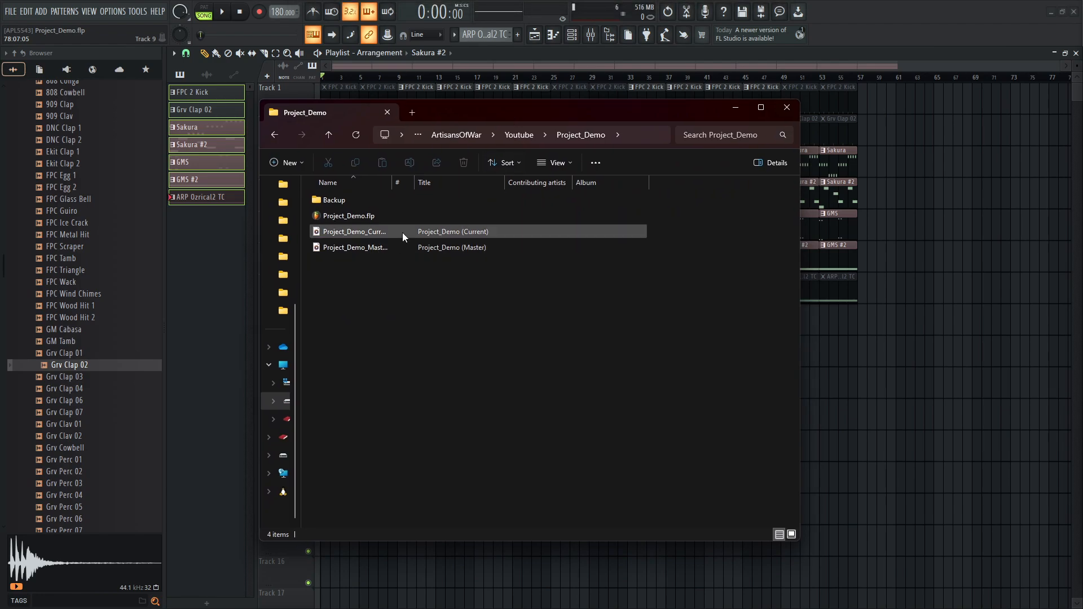
{"action": "left_click_drag", "start_coordinate": [393, 182], "coordinate": [474, 173]}
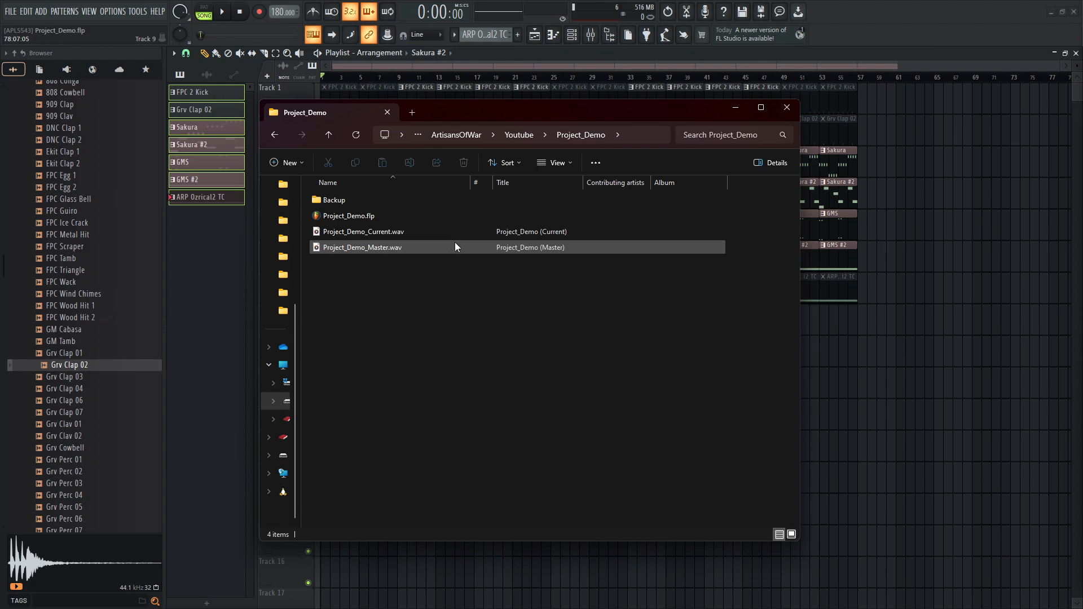
{"action": "left_click_drag", "start_coordinate": [508, 117], "coordinate": [579, 122]}
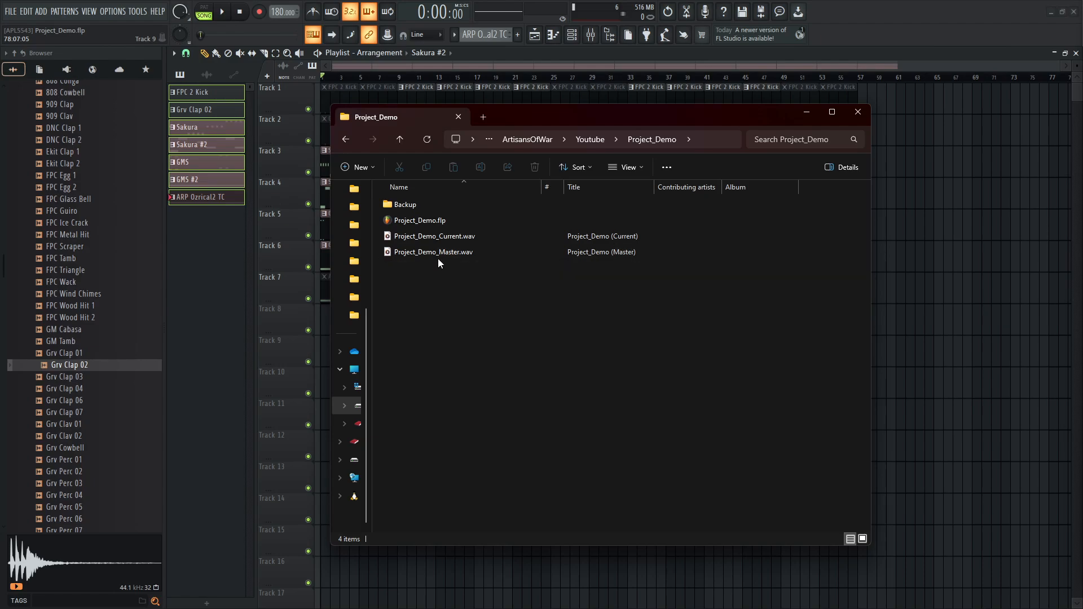
{"action": "left_click", "coordinate": [459, 236]}
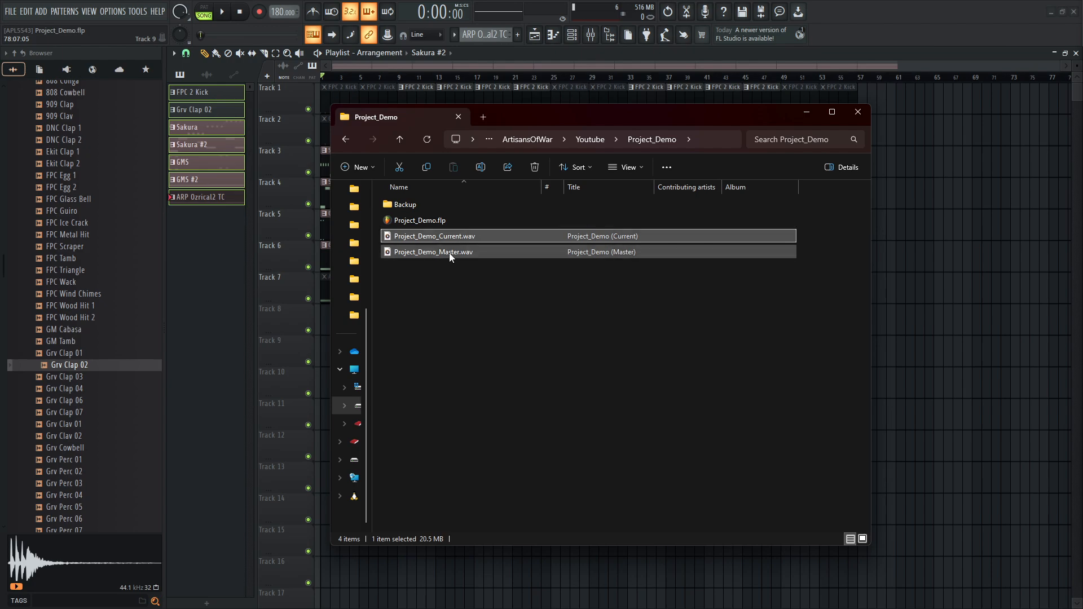
Open Project_Demo_Master.wav in Media Player and listen to its opening and its last second.
{"action": "double_click", "coordinate": [448, 252]}
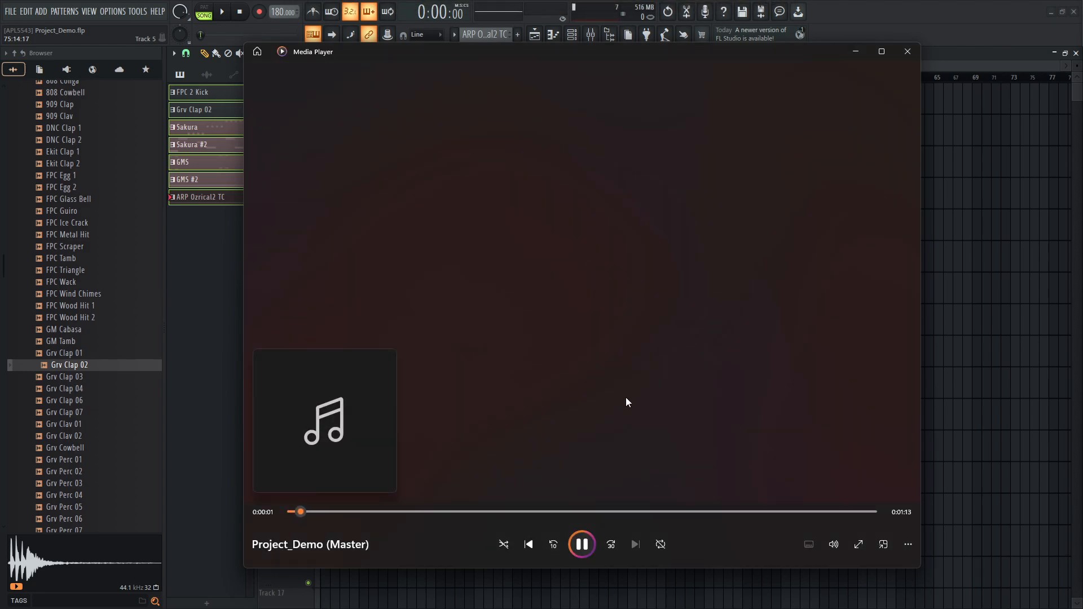
{"action": "left_click", "coordinate": [587, 550]}
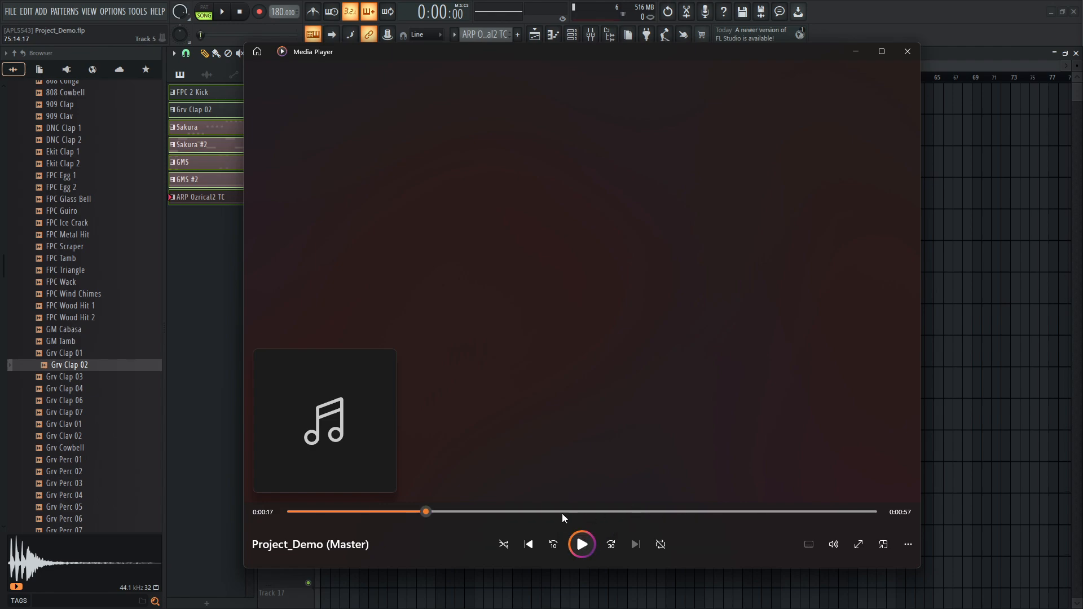
{"action": "left_click_drag", "start_coordinate": [757, 512], "coordinate": [859, 512]}
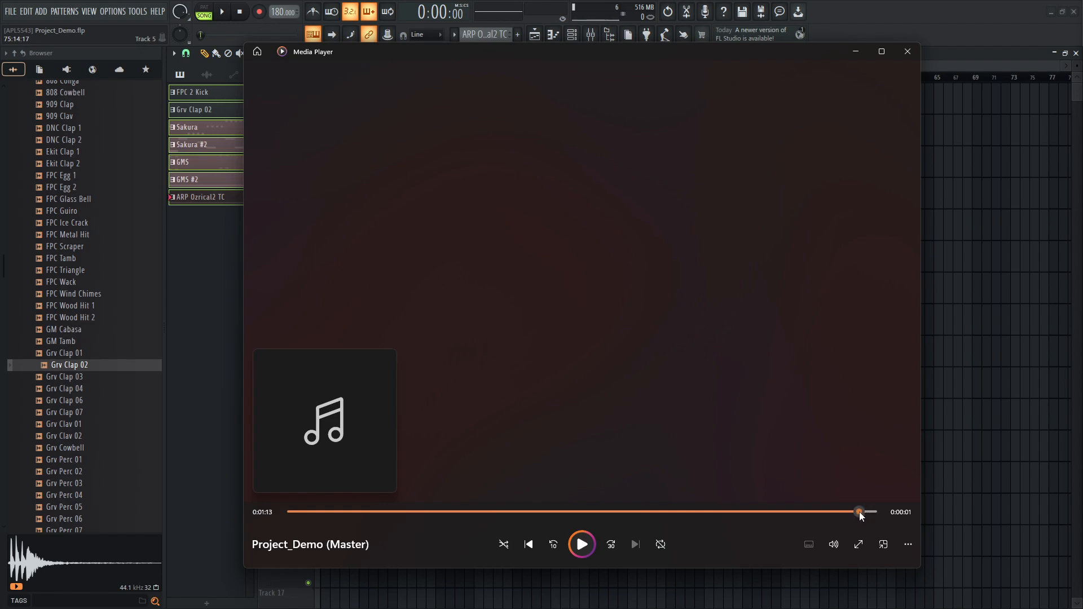
{"action": "left_click", "coordinate": [585, 551]}
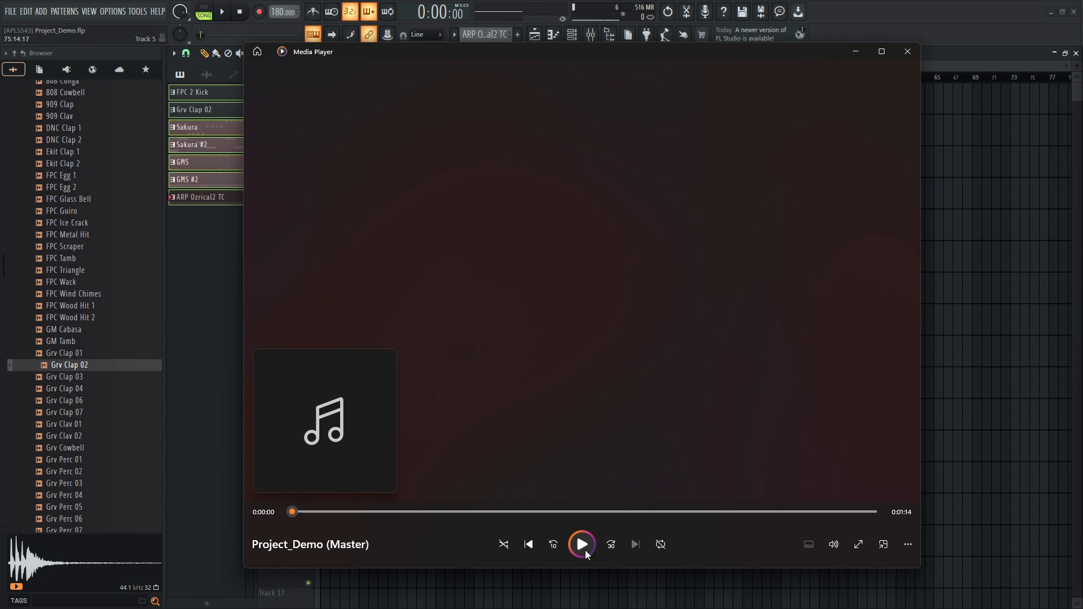
Turn on repeat to check how the master file loops from end to start, and close the player and folder windows.
{"action": "left_click", "coordinate": [661, 545]}
{"action": "left_click_drag", "start_coordinate": [855, 512], "coordinate": [863, 512]}
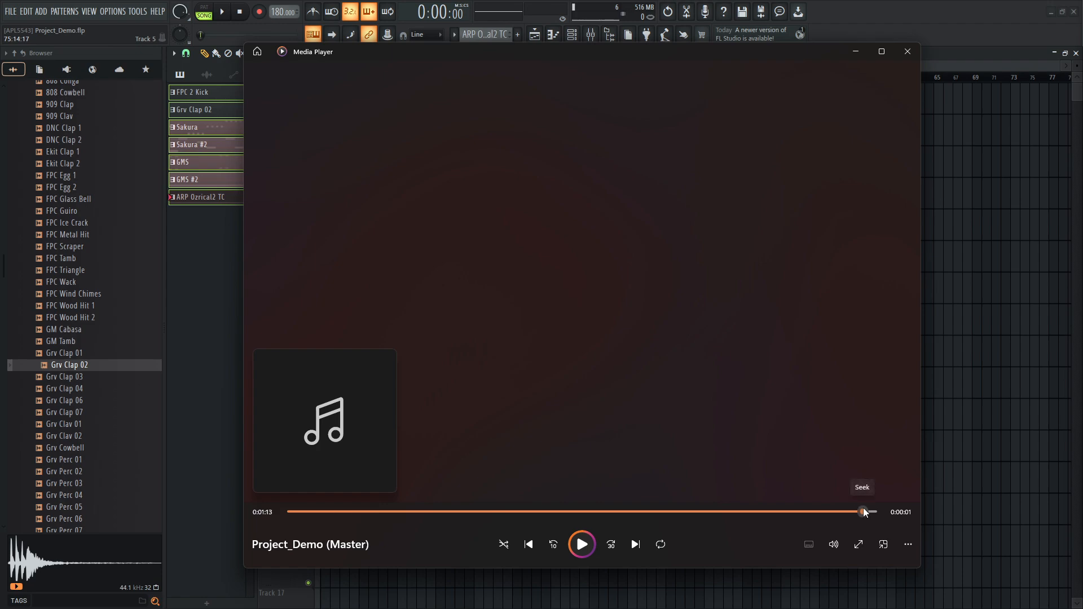
{"action": "left_click", "coordinate": [583, 545]}
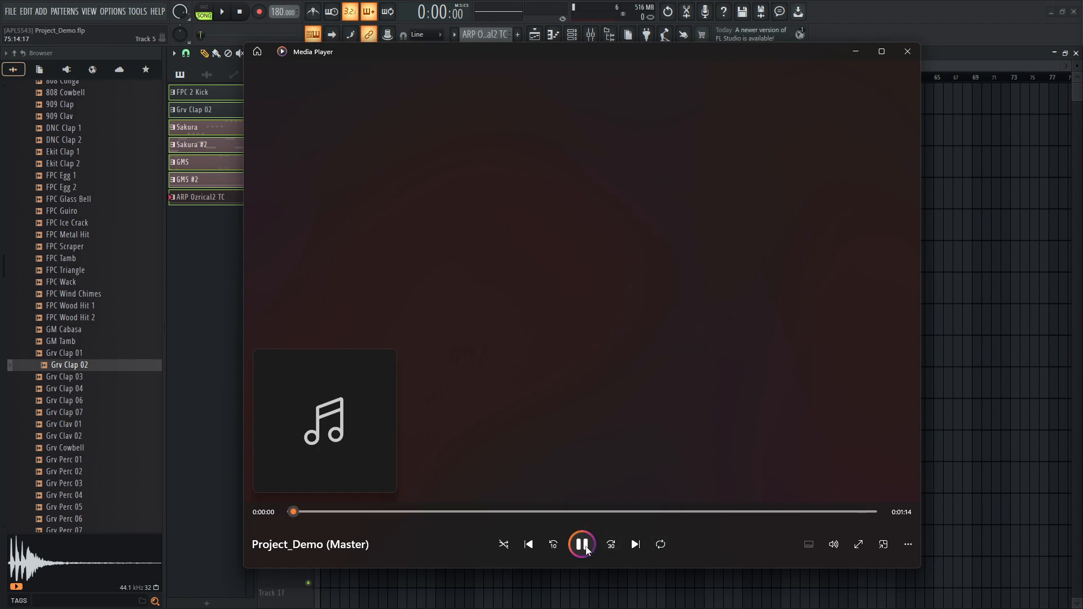
{"action": "left_click", "coordinate": [834, 512]}
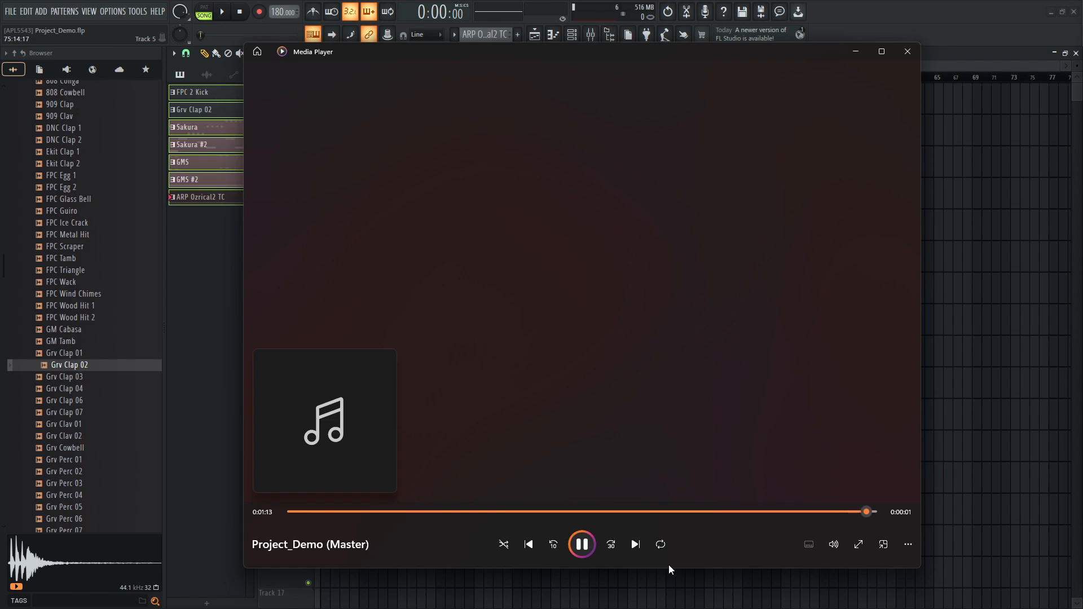
{"action": "left_click", "coordinate": [585, 545]}
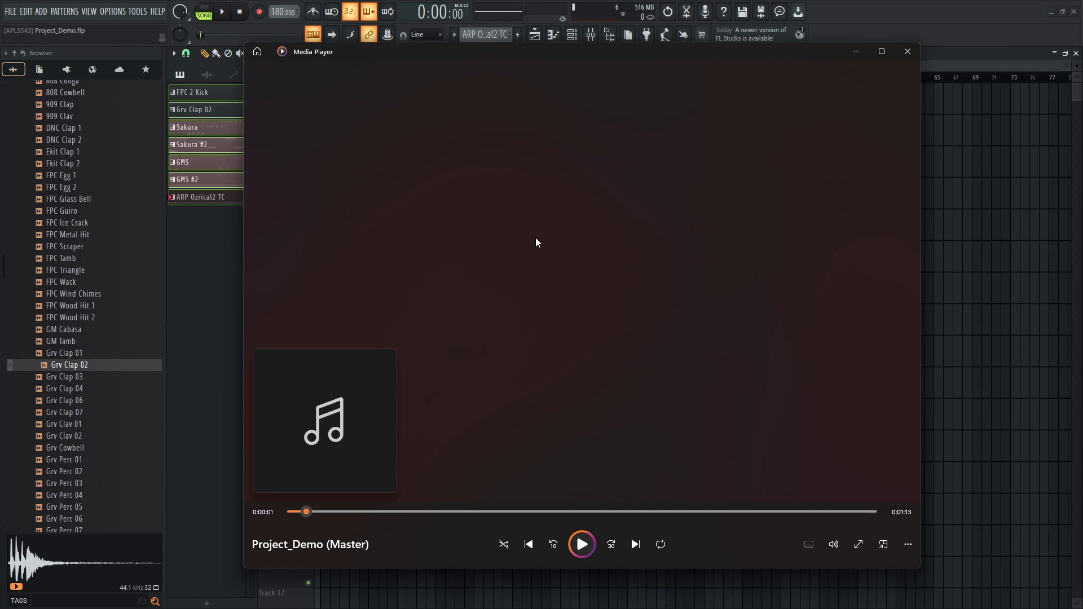
{"action": "left_click", "coordinate": [907, 52]}
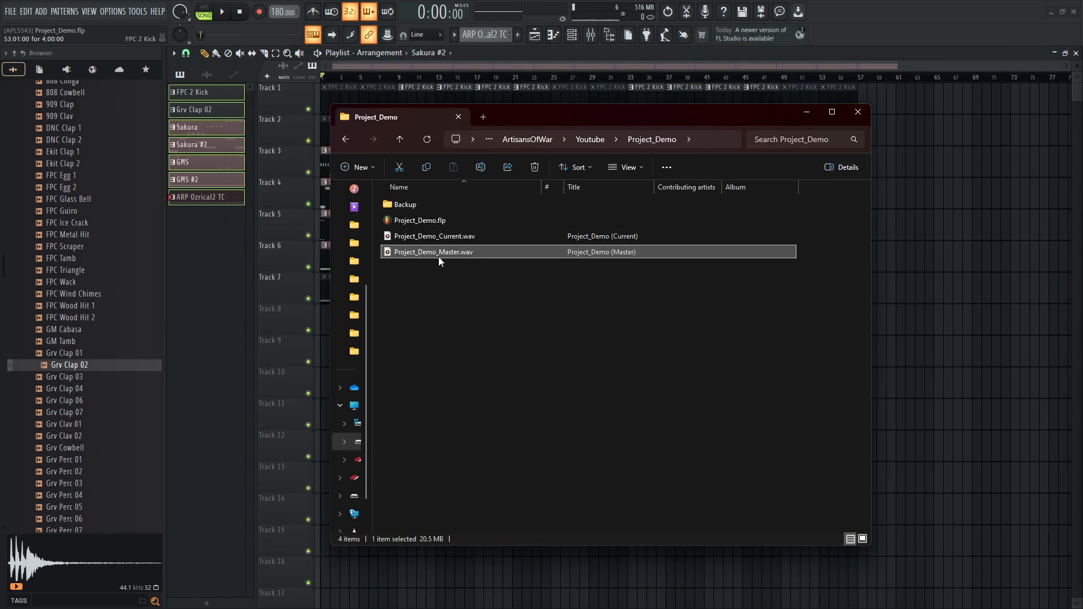
{"action": "left_click", "coordinate": [858, 112]}
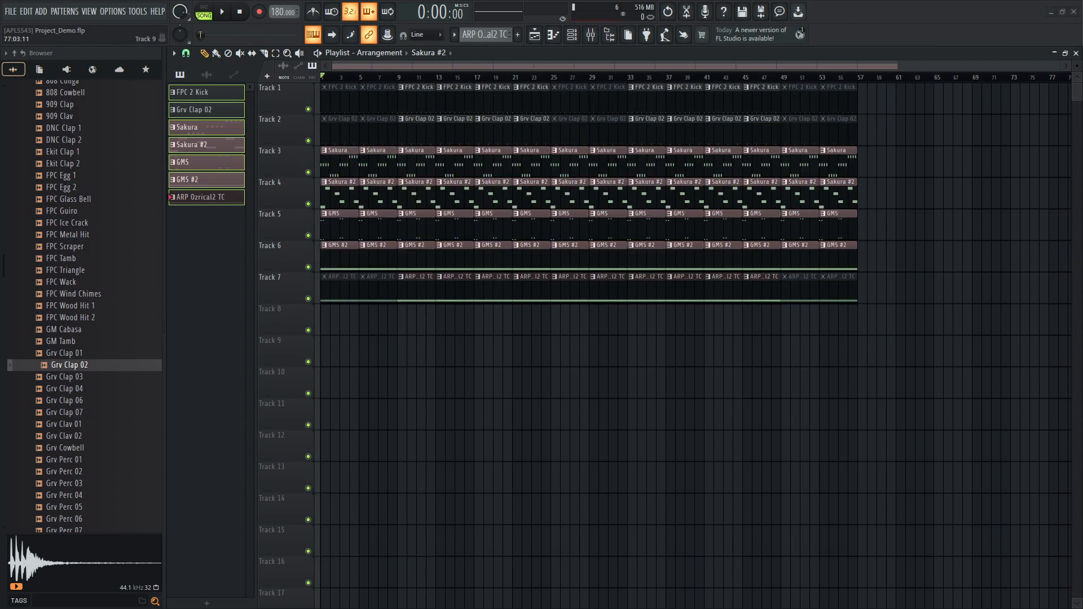